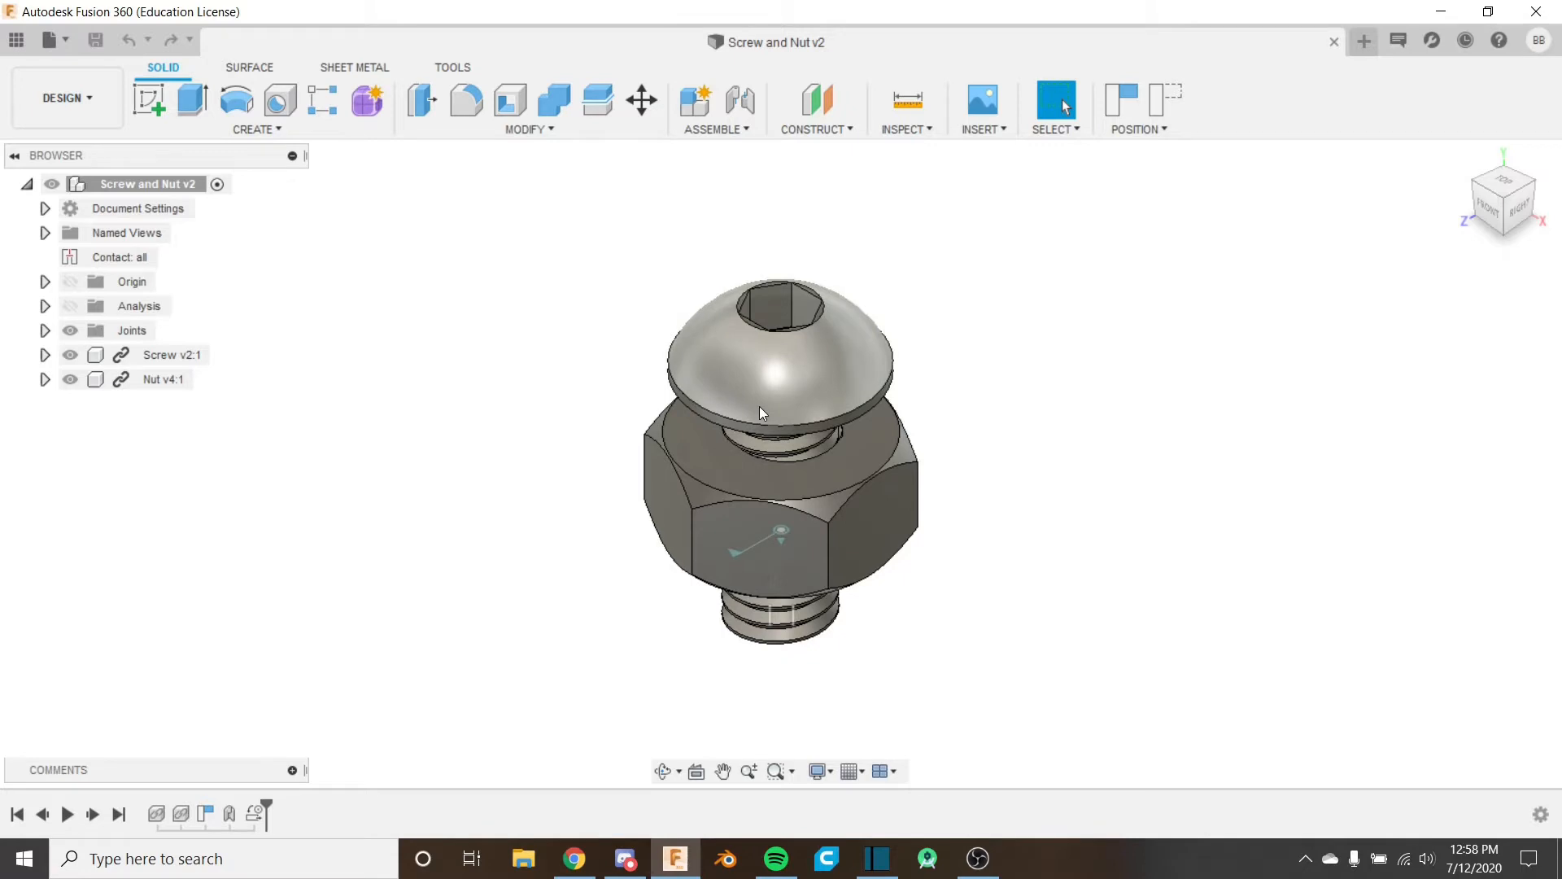
{"action": "middle_click_drag", "start_coordinate": [759, 406], "coordinate": [939, 564], "text": "shift"}
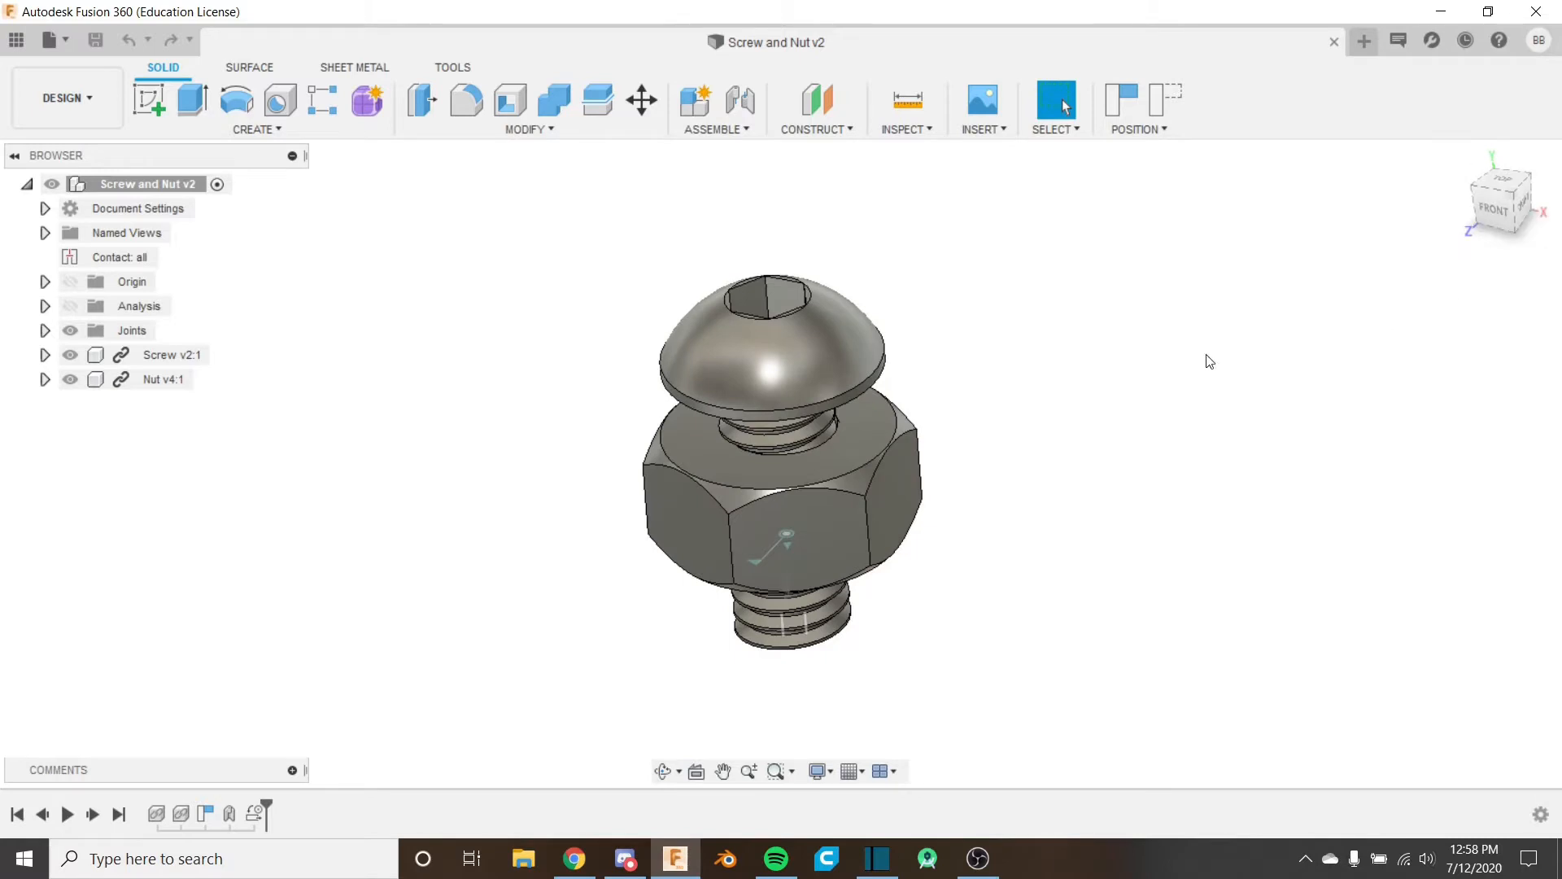
{"action": "middle_click_drag", "start_coordinate": [1207, 355], "coordinate": [976, 418], "text": "shift"}
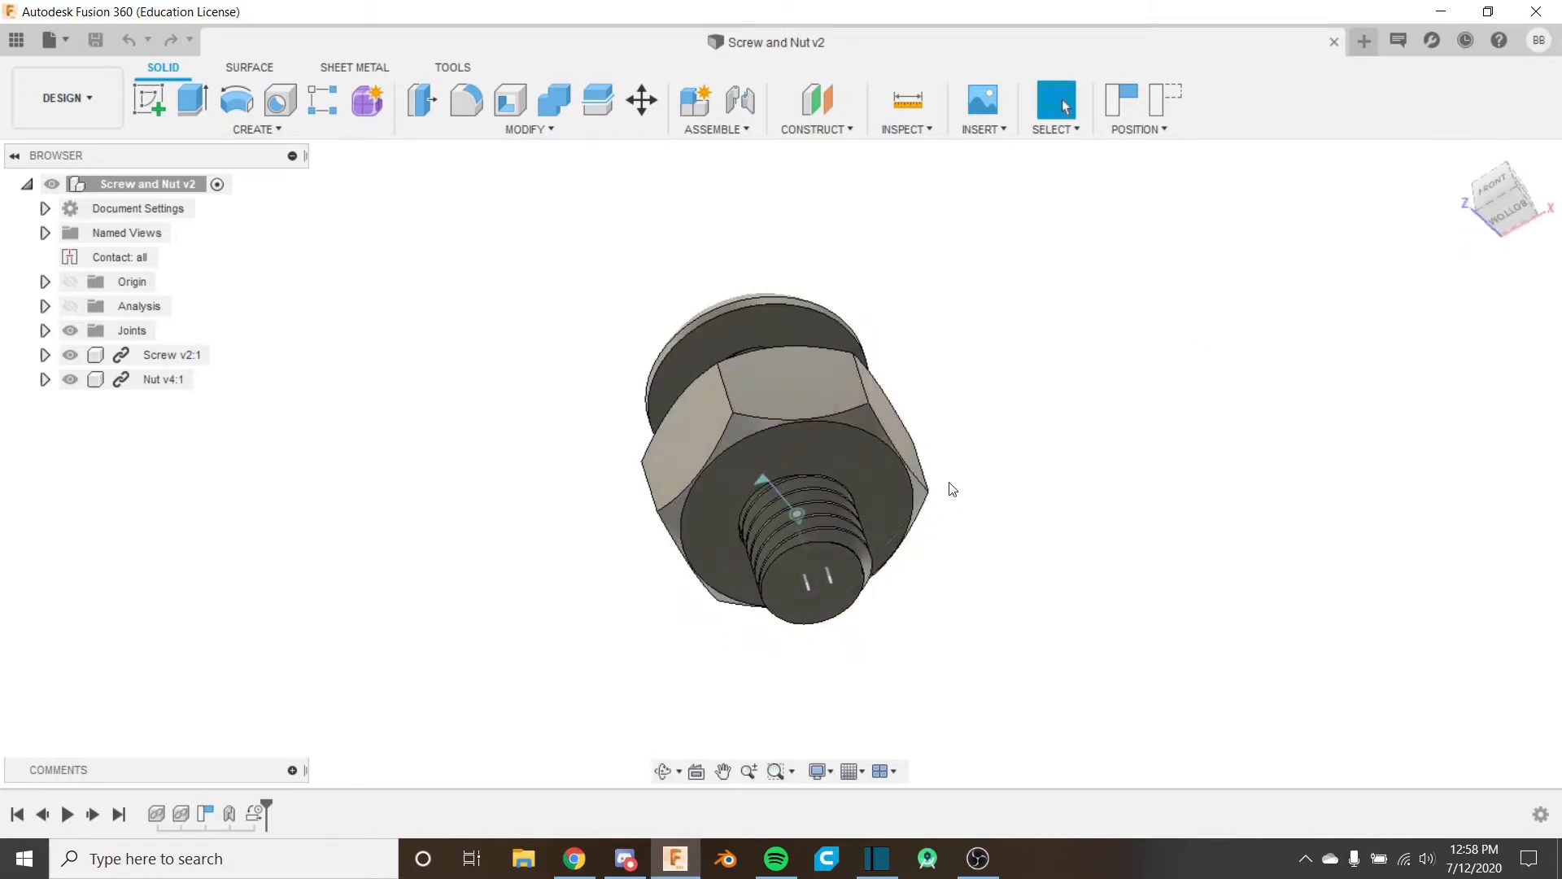
{"action": "middle_click_drag", "start_coordinate": [949, 482], "coordinate": [930, 730], "text": "shift"}
{"action": "middle_click_drag", "start_coordinate": [785, 724], "coordinate": [754, 438], "text": "shift"}
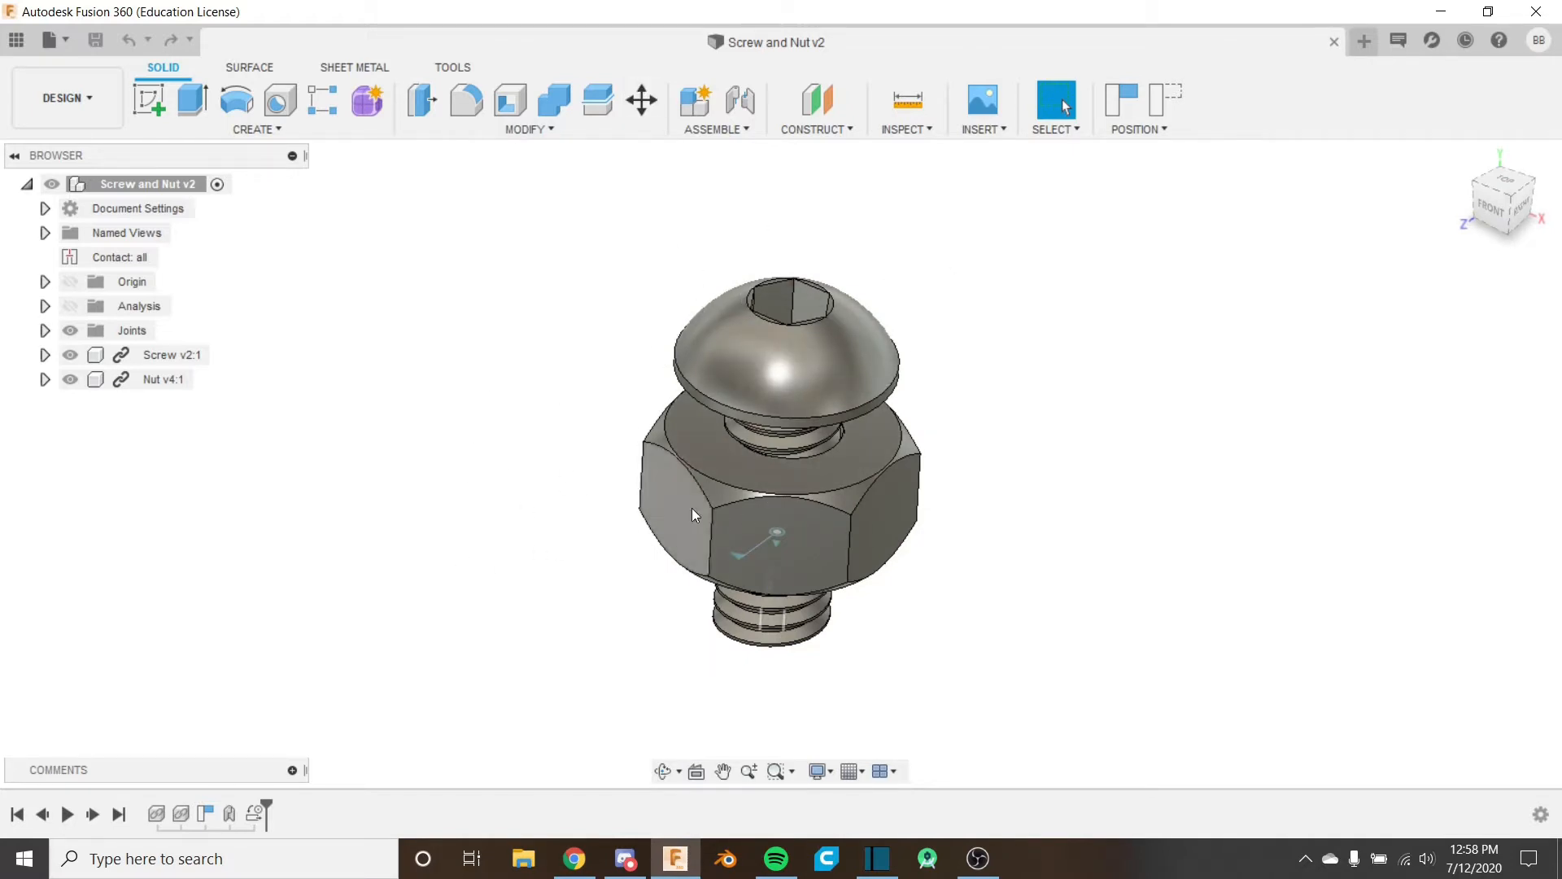
Step: Select the screw and nut components for Move/Copy and rotate them together 90 degrees about the Z axis
{"action": "left_click", "coordinate": [650, 99]}
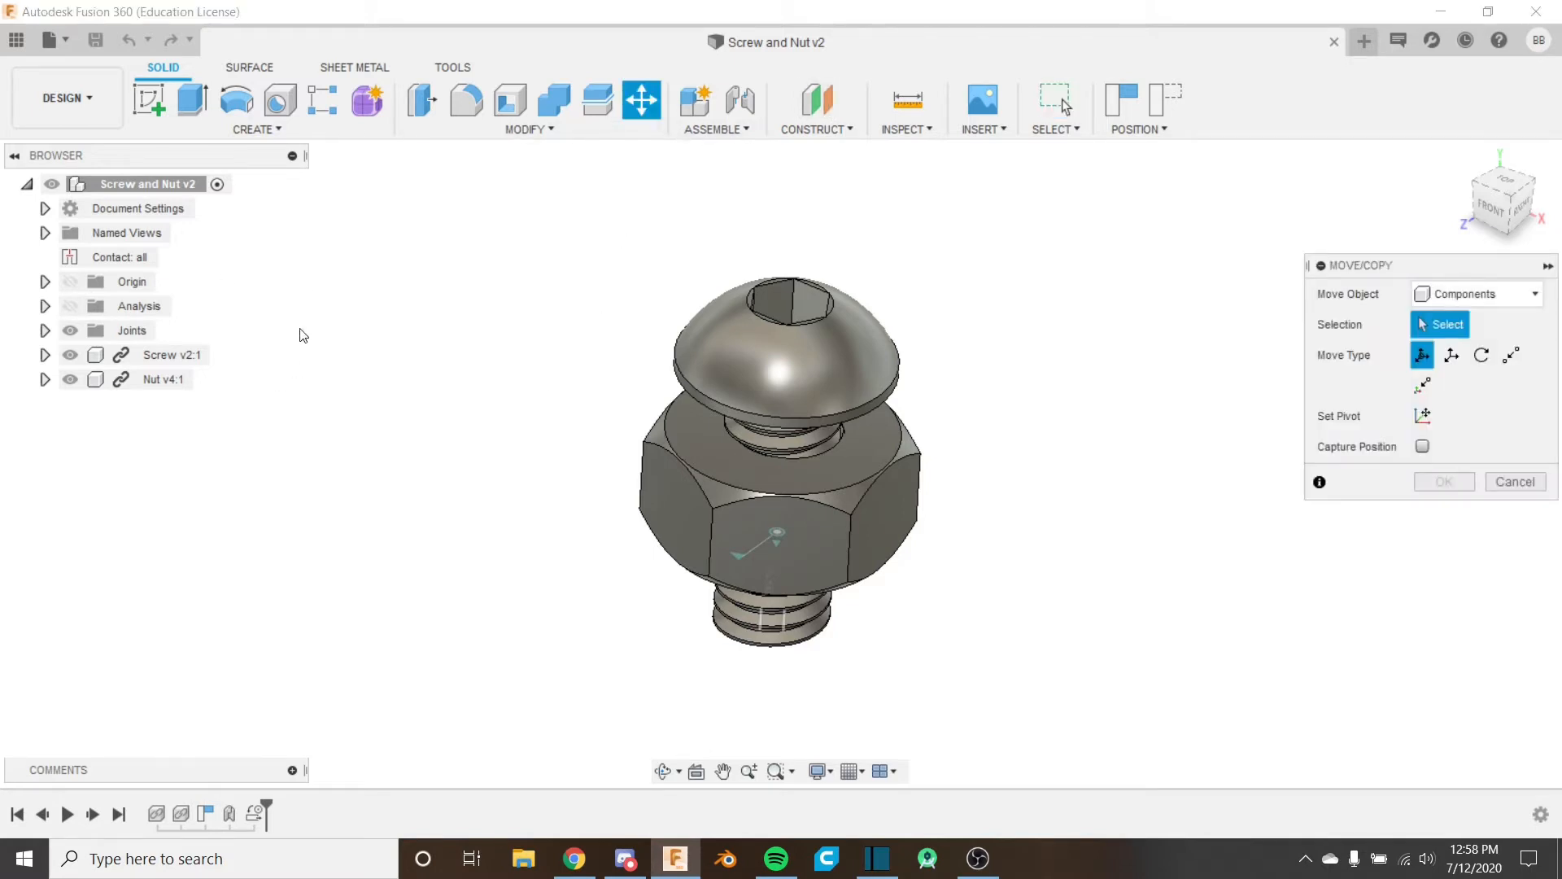
{"action": "left_click", "coordinate": [182, 355]}
{"action": "left_click", "coordinate": [163, 379]}
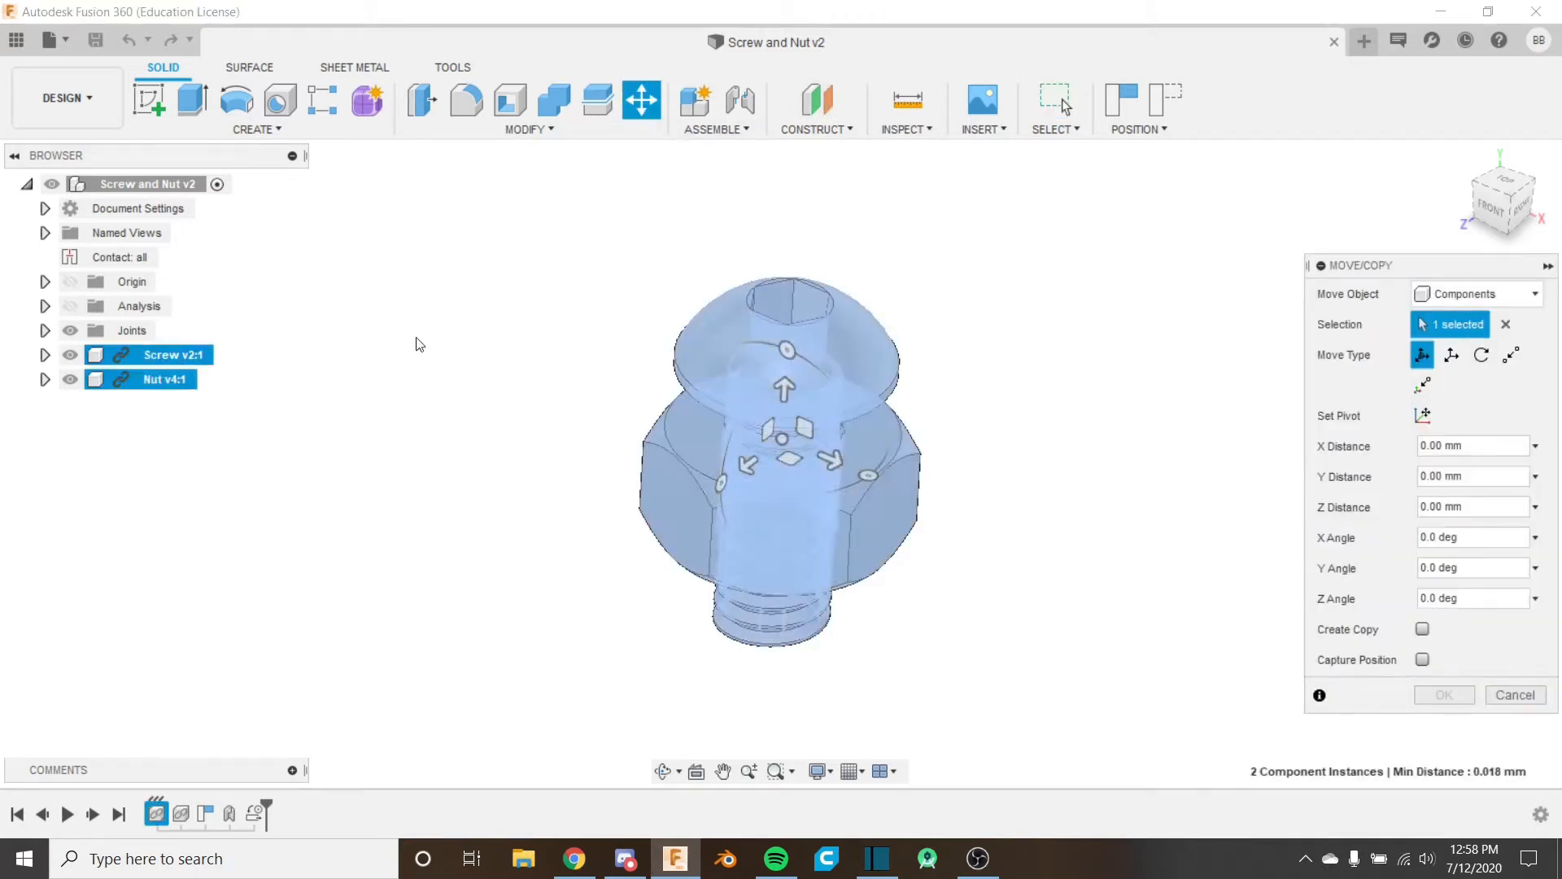
{"action": "left_click", "coordinate": [1511, 217]}
{"action": "middle_click_drag", "start_coordinate": [894, 450], "coordinate": [874, 436], "text": "shift"}
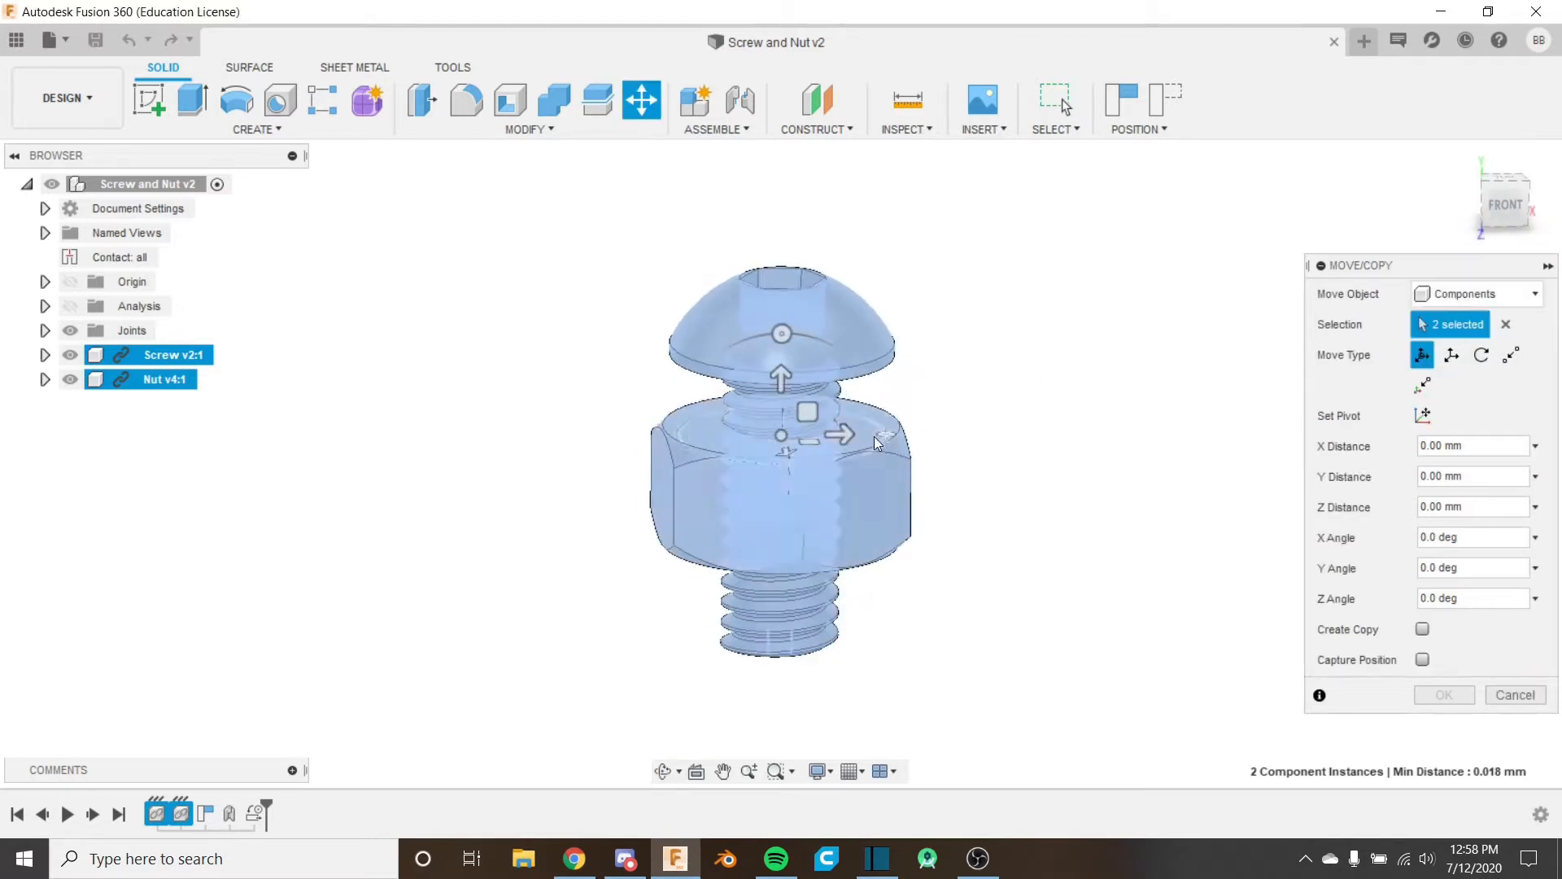
{"action": "type", "text": "90"}
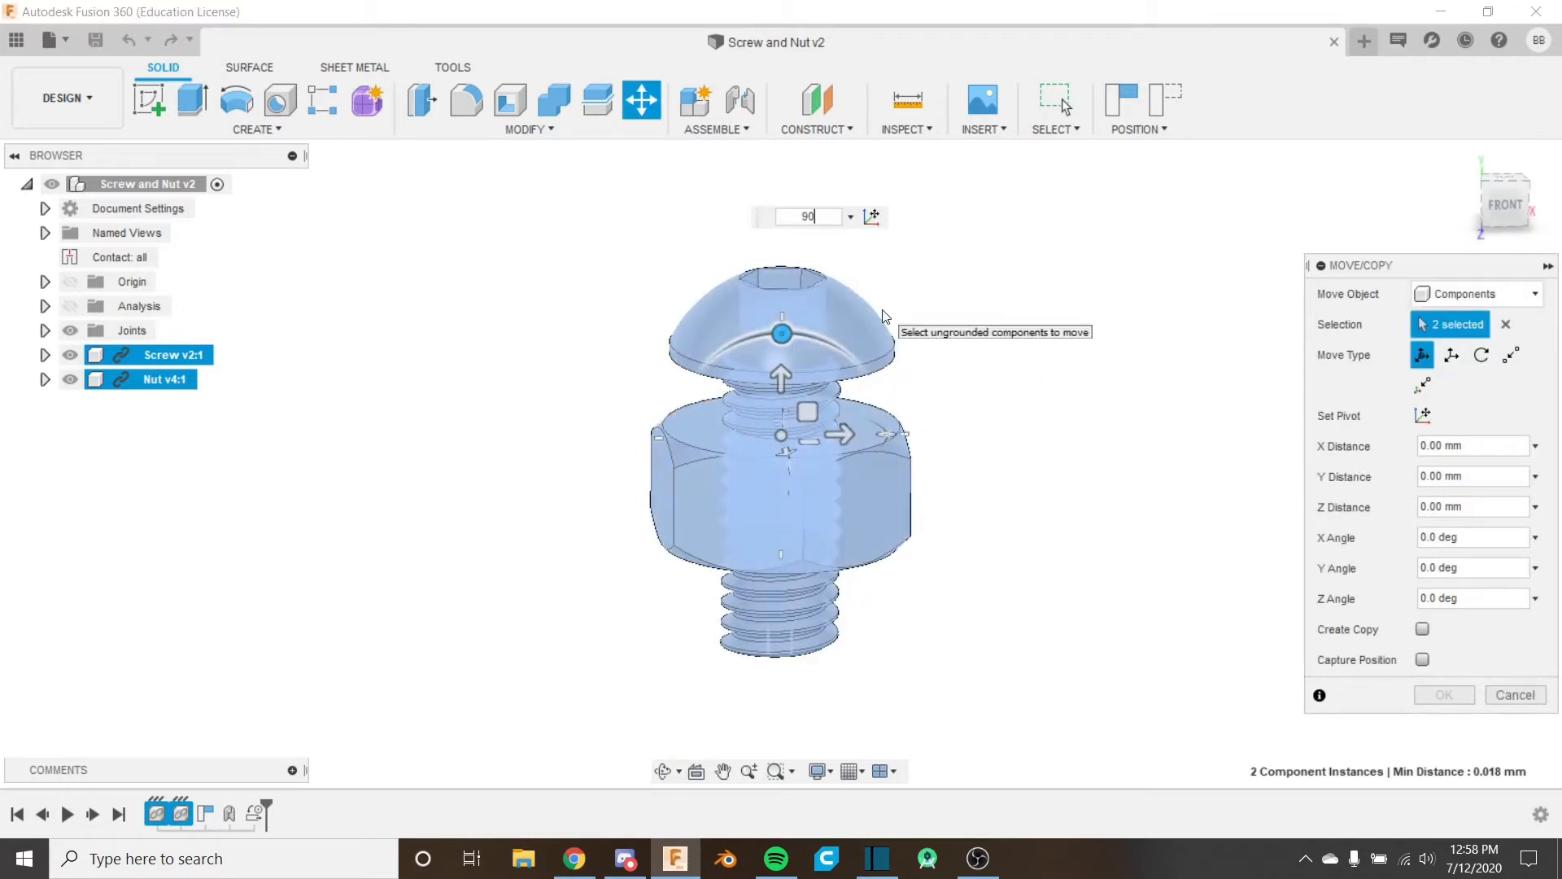
{"action": "middle_click_drag", "start_coordinate": [788, 505], "coordinate": [1000, 513], "text": "shift"}
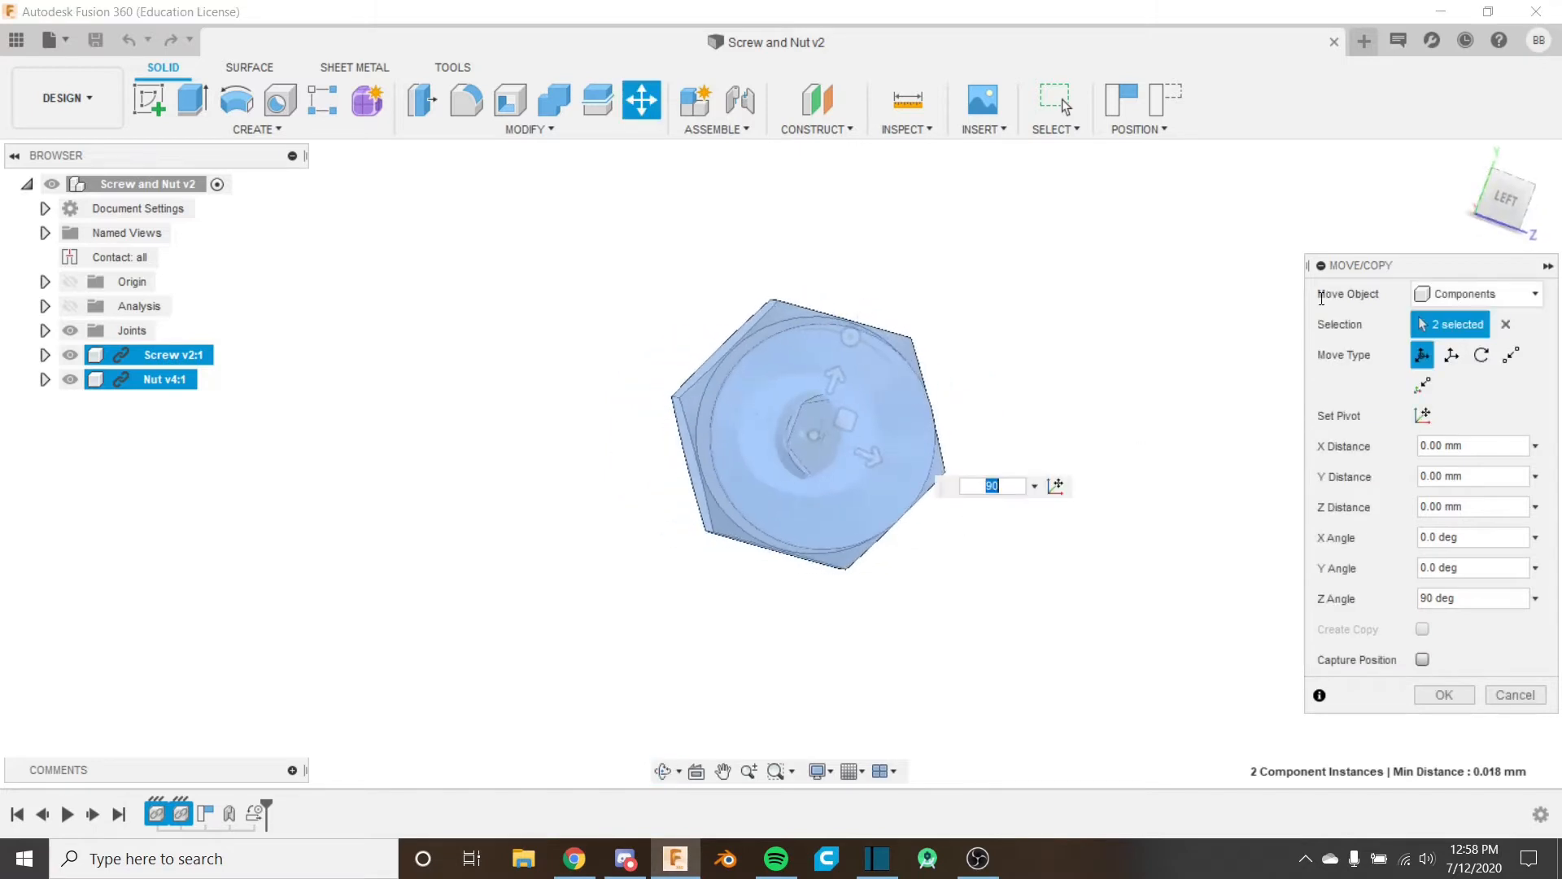
Step: Rotate the screw and nut -5 degrees about the Y axis to level the nut's flats, and apply the move
{"action": "left_click", "coordinate": [1498, 192]}
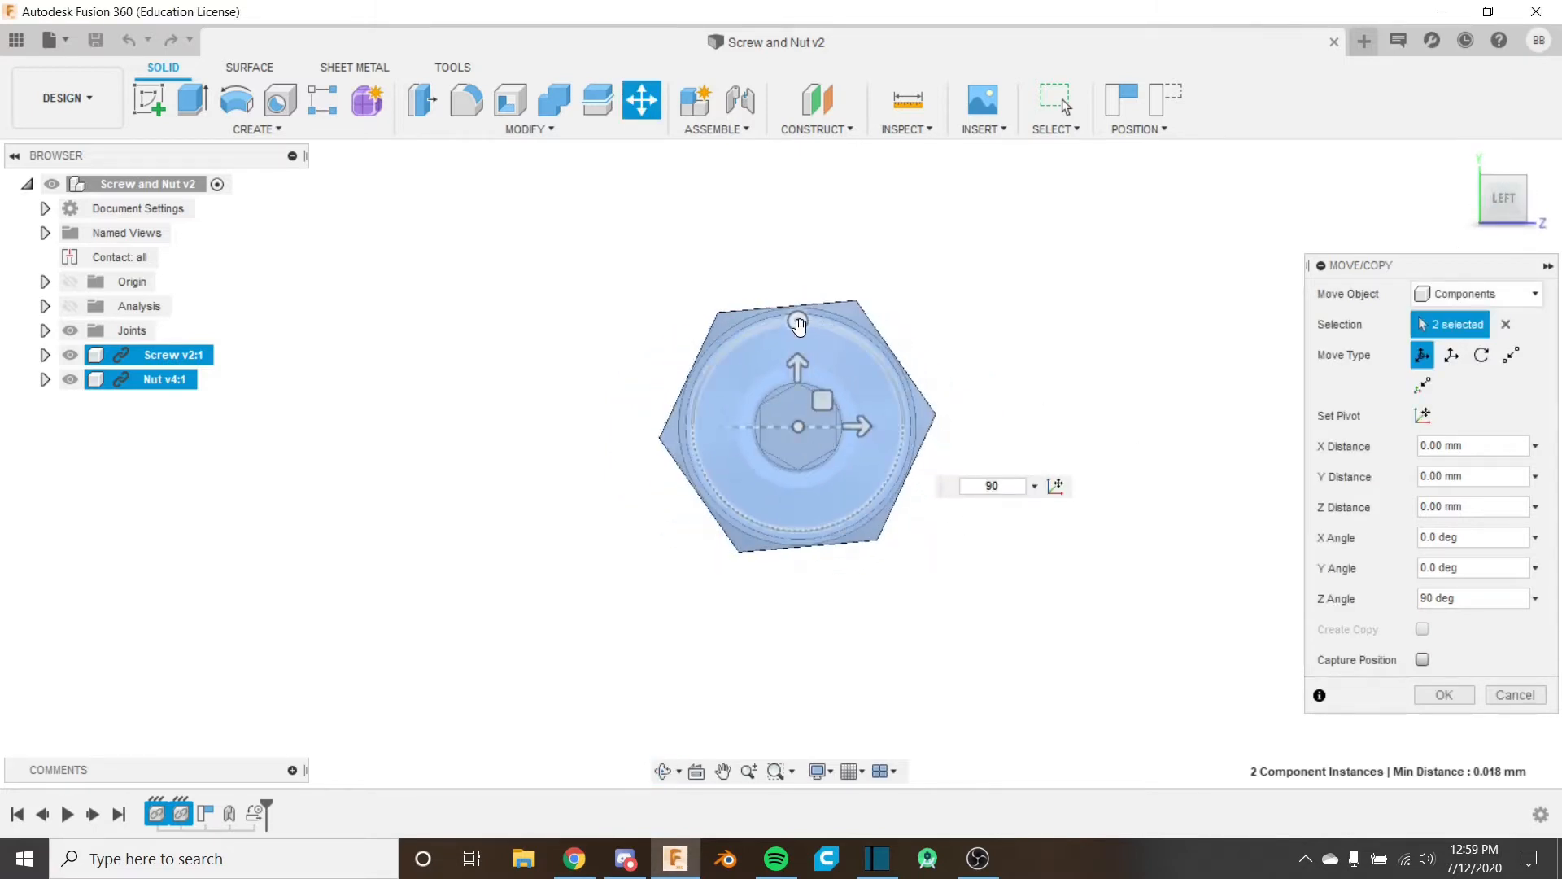
{"action": "left_click_drag", "start_coordinate": [798, 320], "coordinate": [807, 321]}
{"action": "scroll", "coordinate": [821, 597], "scroll_direction": "up", "scroll_amount": 5}
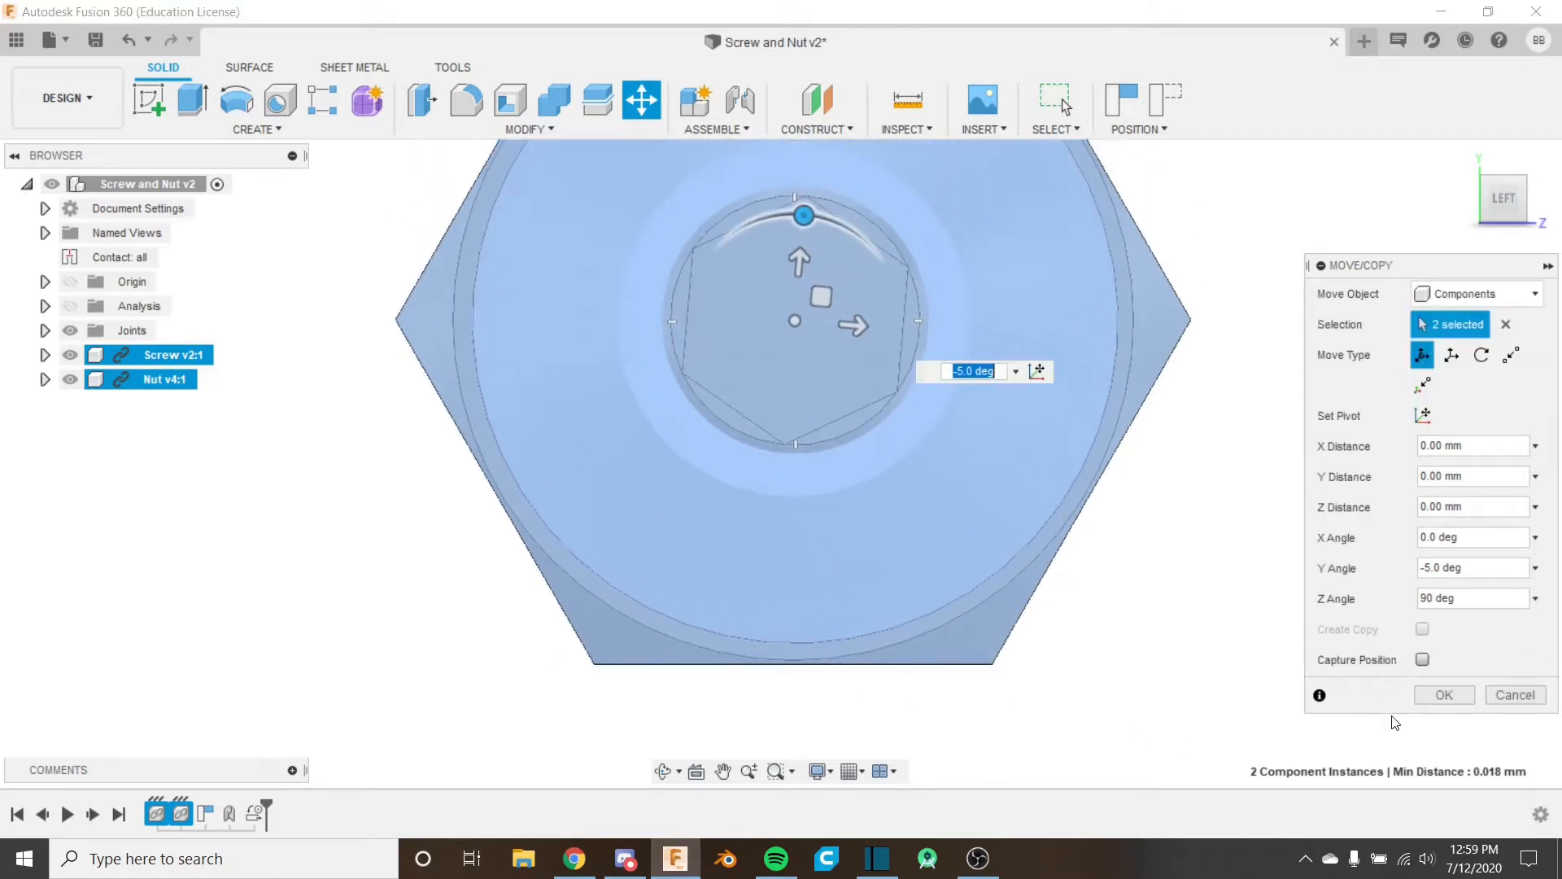
{"action": "left_click", "coordinate": [1444, 694]}
Step: Show the origin planes and measure from the nut's lowest flat face to the XZ plane, hiding the screw and nut
{"action": "scroll", "coordinate": [488, 569], "scroll_direction": "down", "scroll_amount": 3}
{"action": "middle_click_drag", "start_coordinate": [547, 603], "coordinate": [533, 562], "text": "shift"}
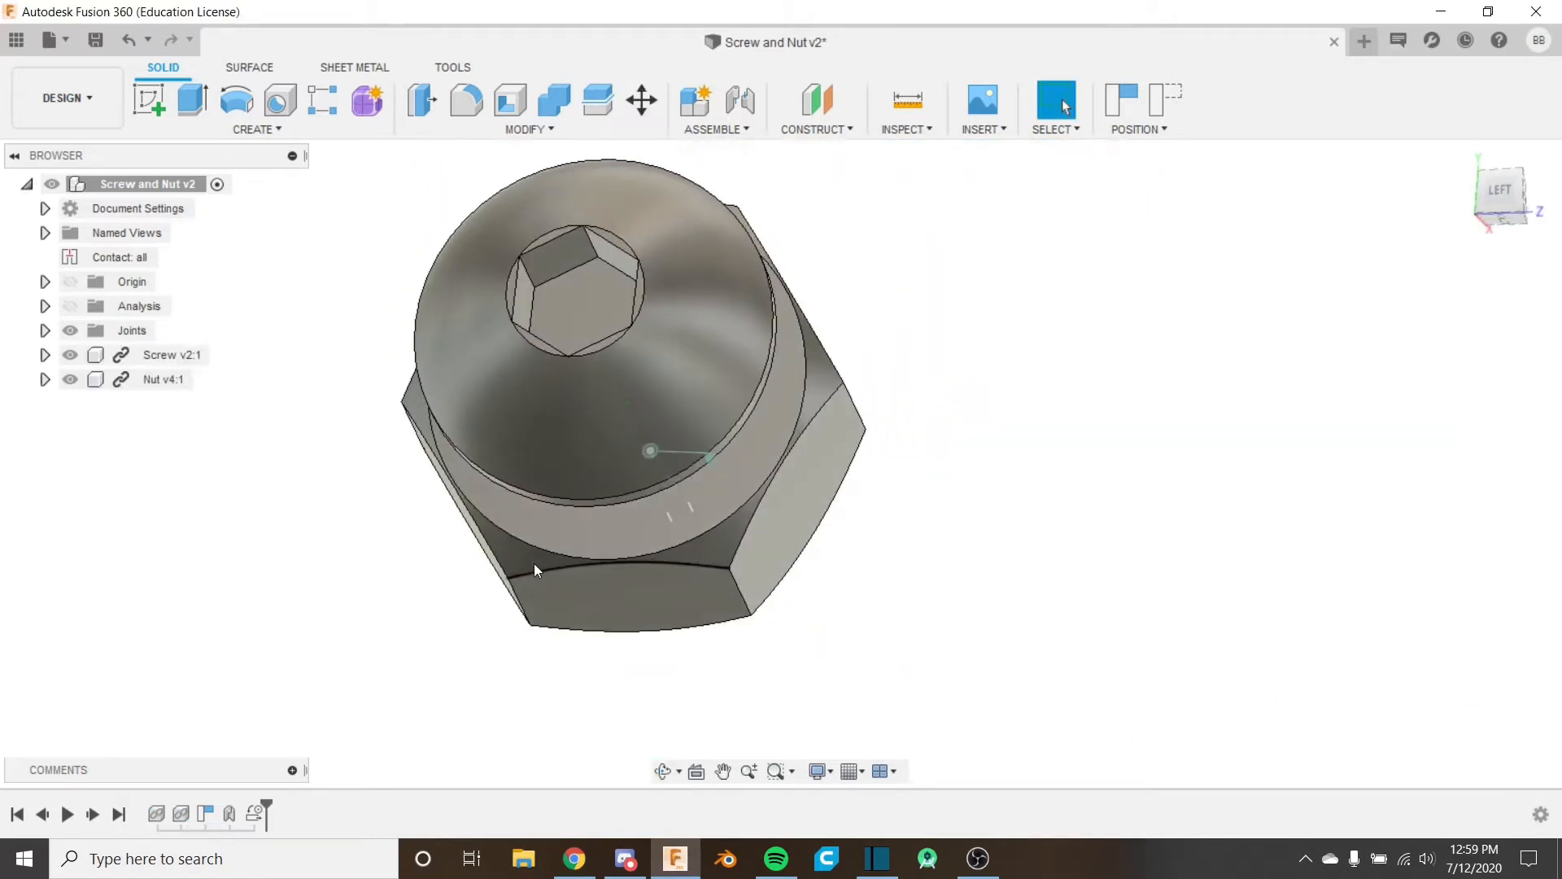
{"action": "left_click", "coordinate": [69, 282]}
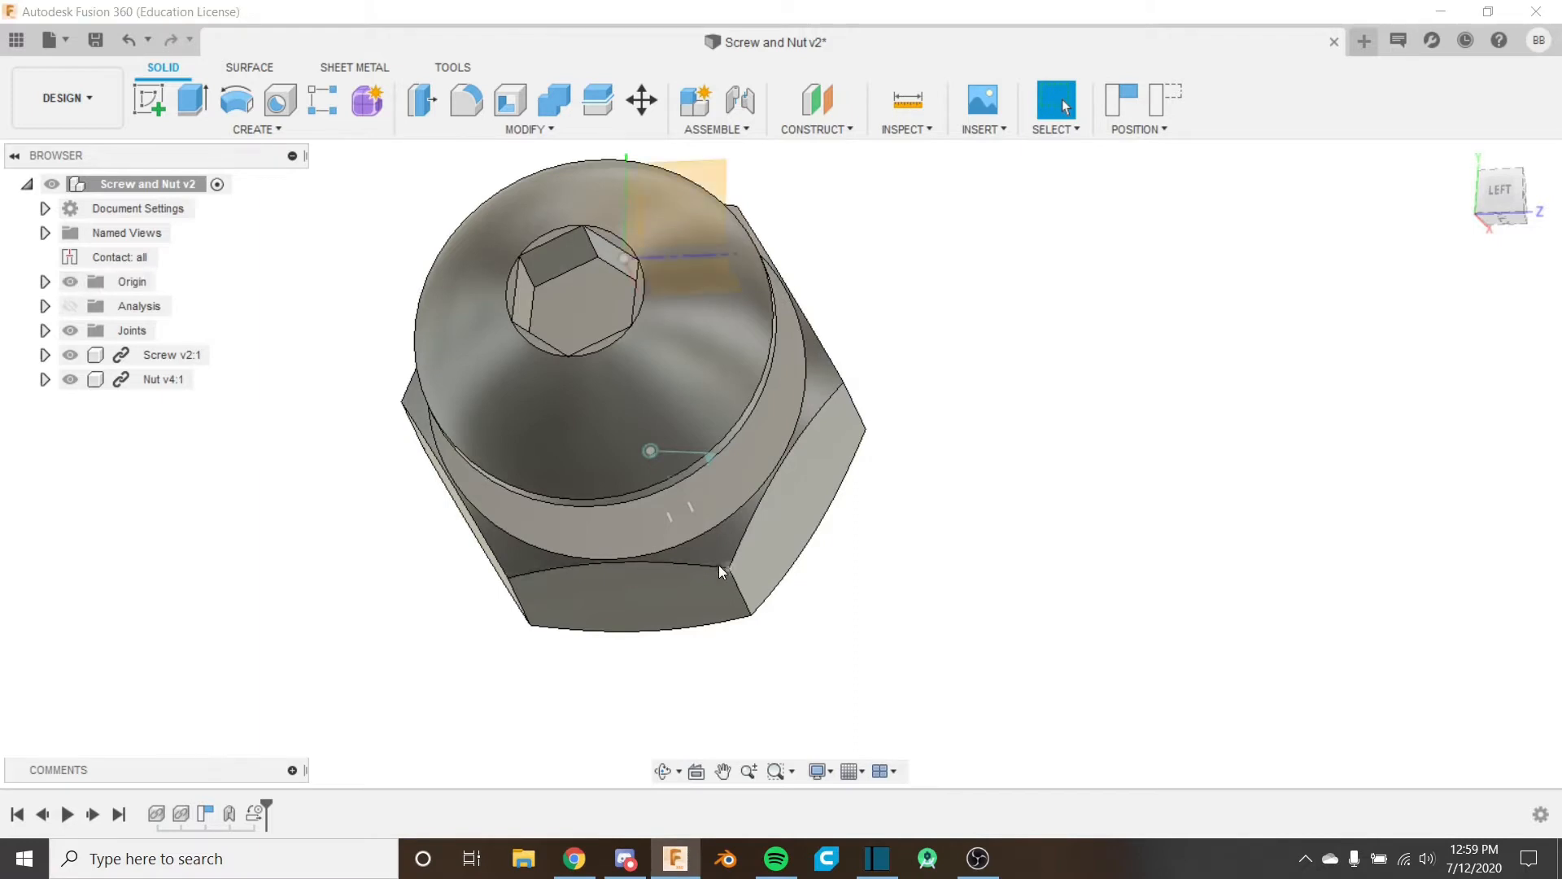
{"action": "key", "text": "i"}
{"action": "left_click", "coordinate": [673, 598]}
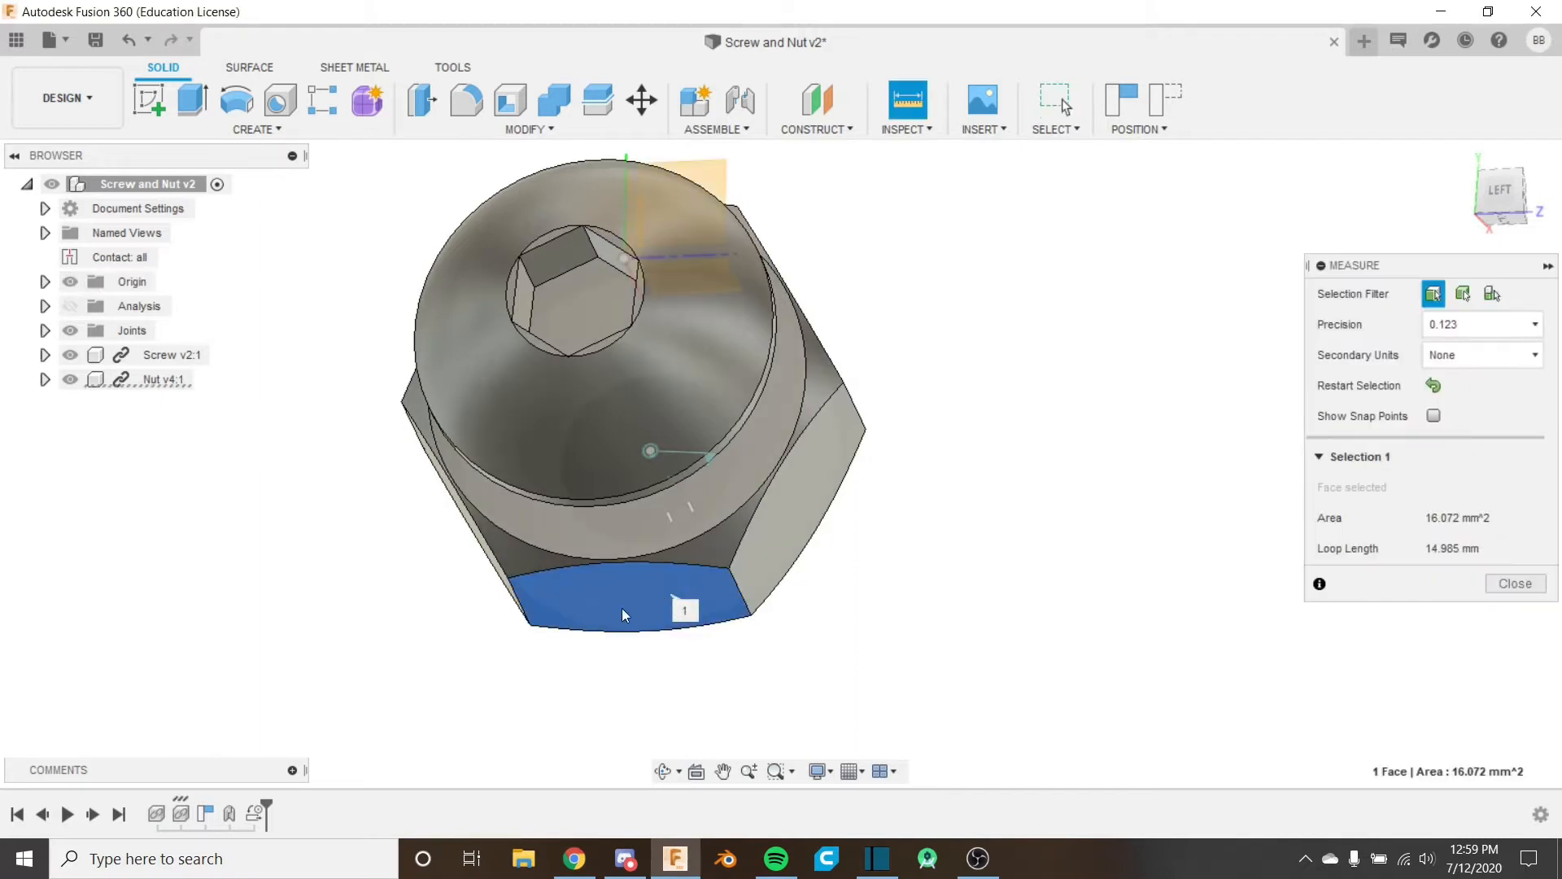
{"action": "middle_click_drag", "start_coordinate": [624, 614], "coordinate": [665, 295], "text": "shift"}
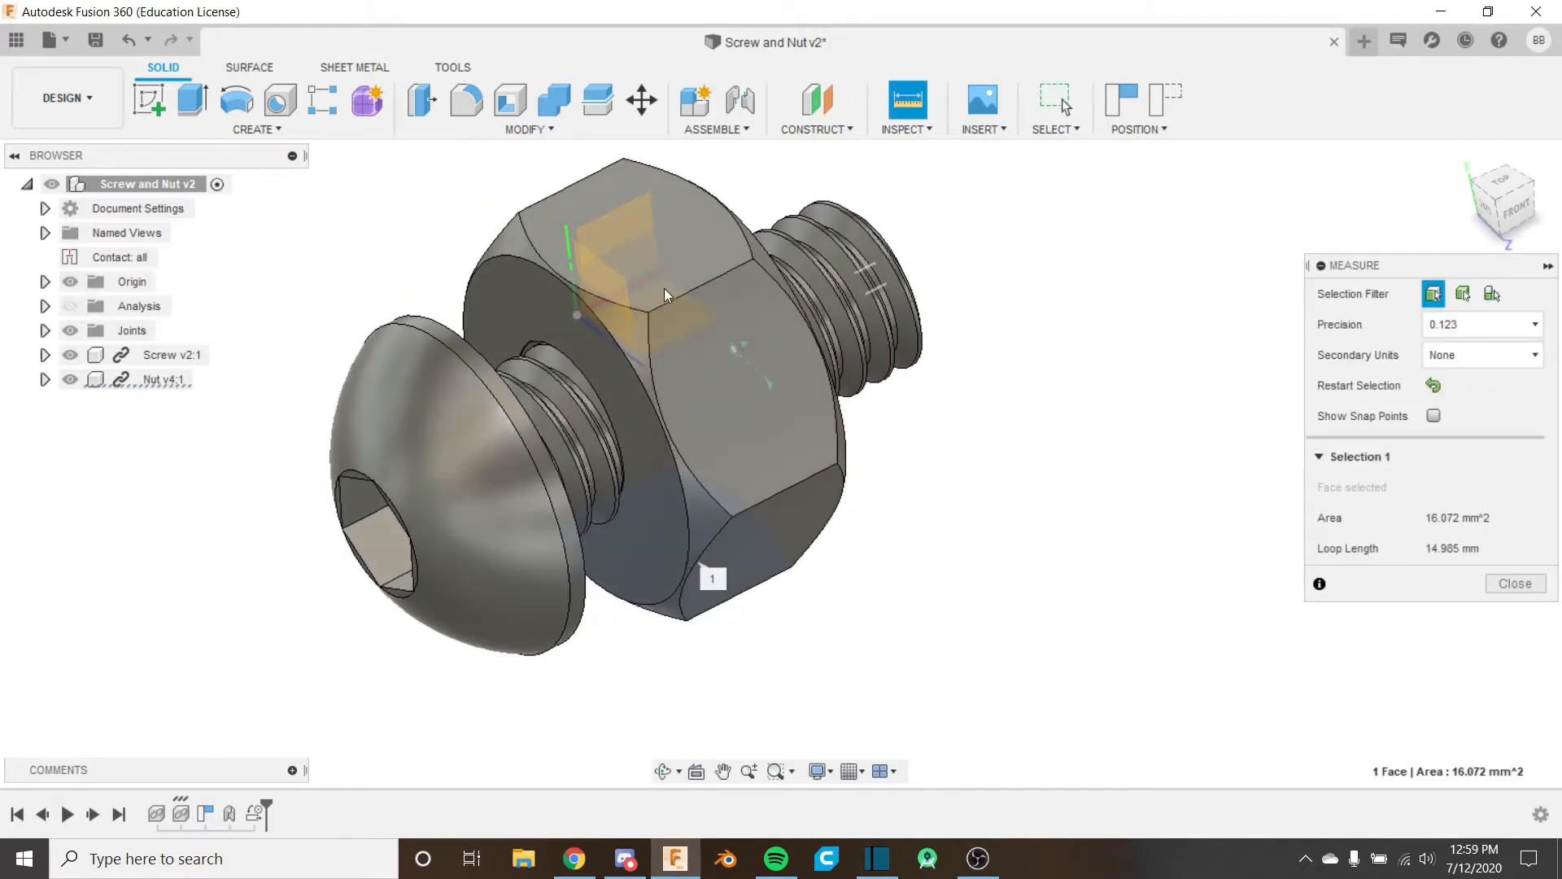
{"action": "left_click", "coordinate": [70, 355]}
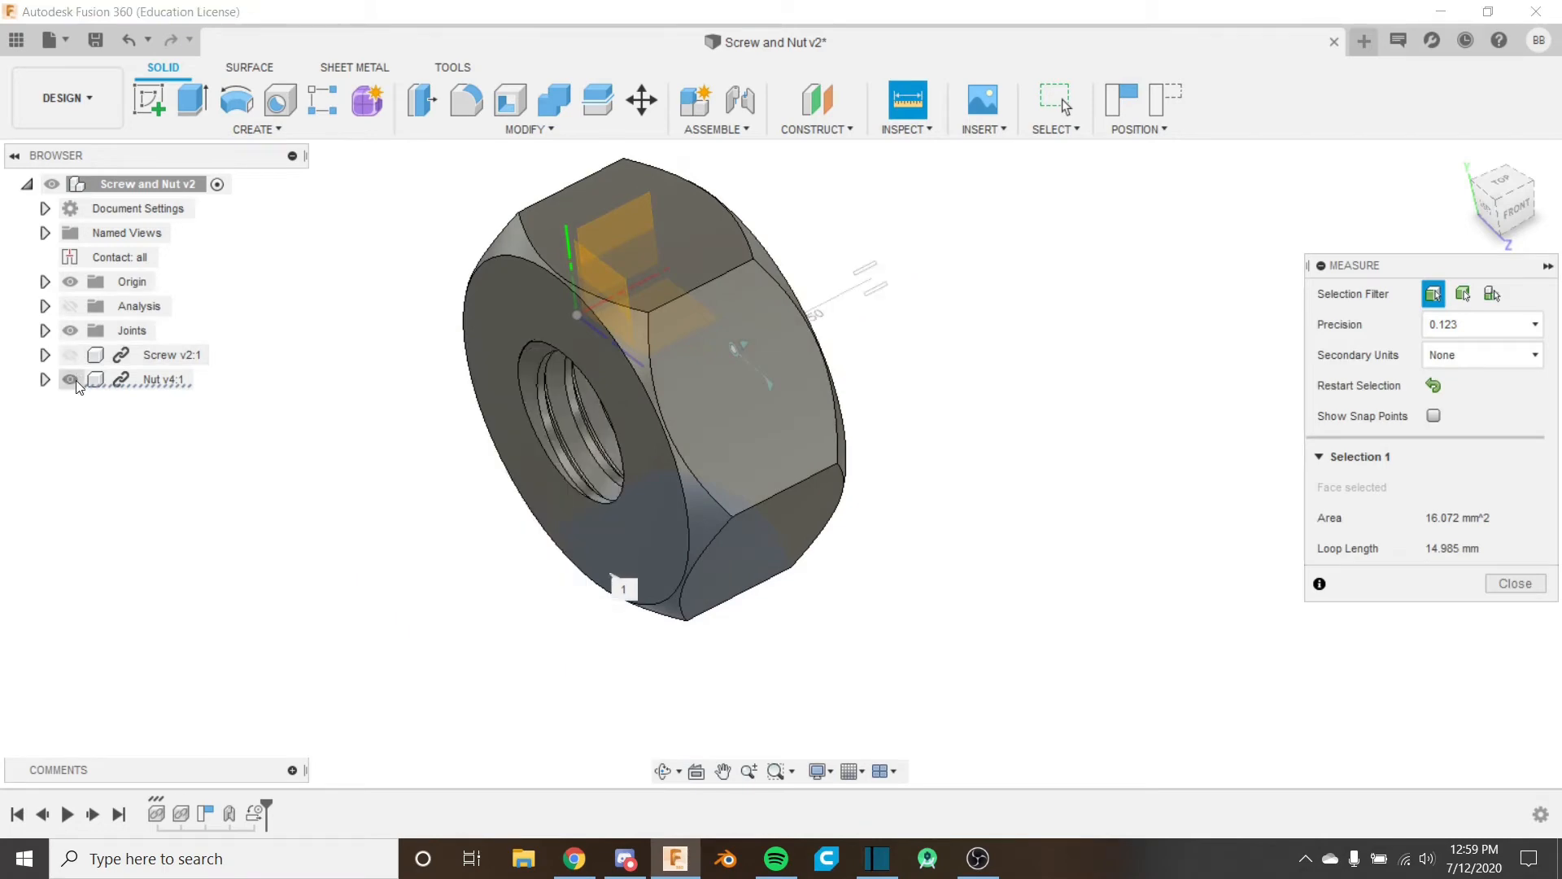
{"action": "left_click", "coordinate": [70, 379]}
{"action": "left_click", "coordinate": [655, 319]}
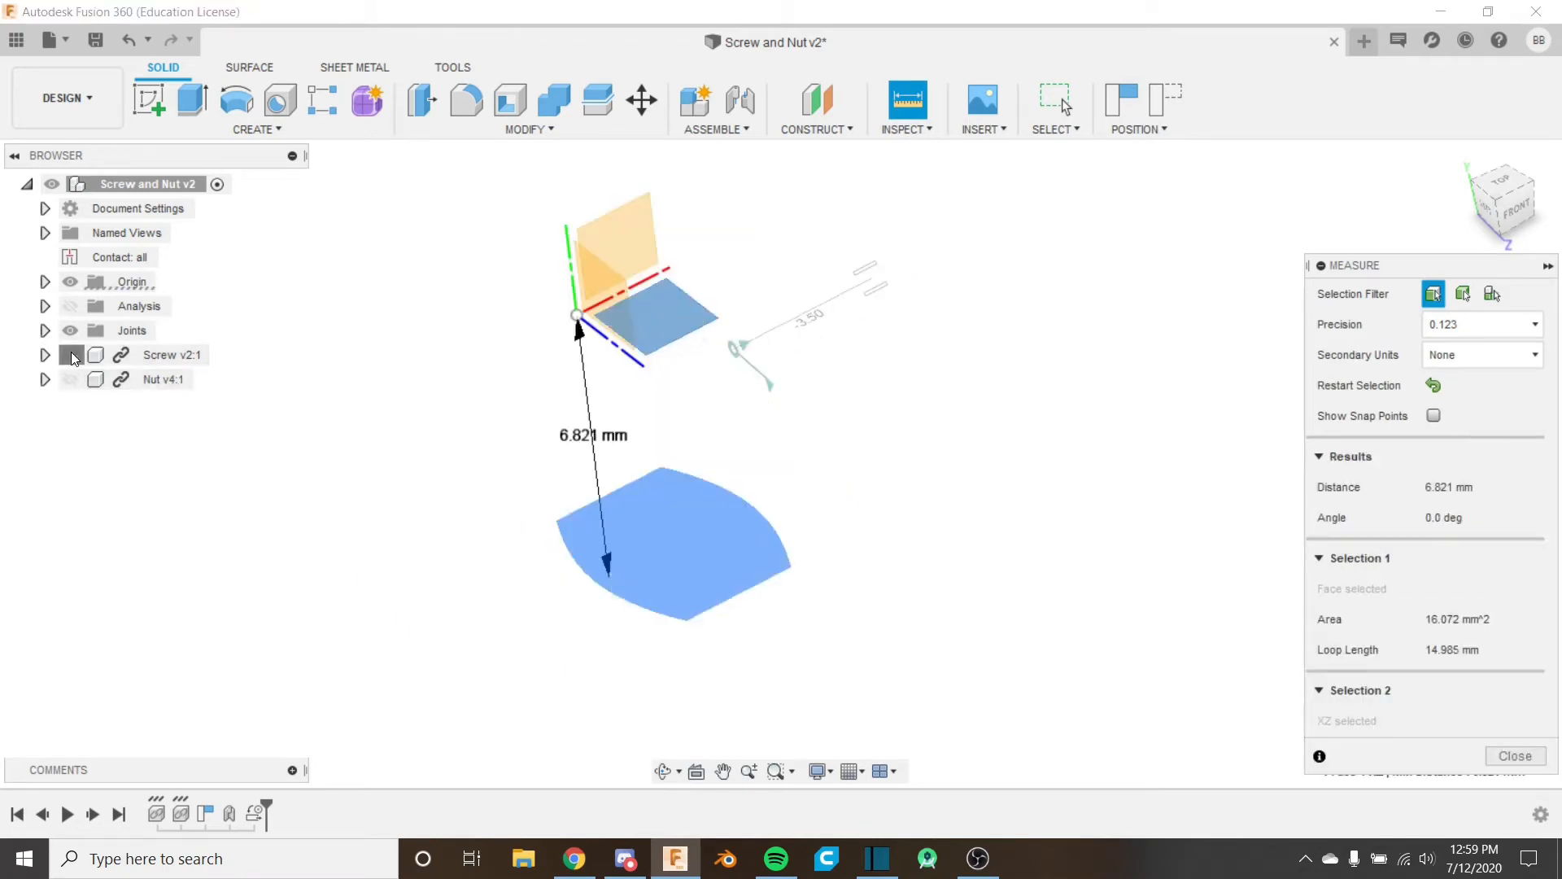
Step: Make the screw and nut visible again, finish measuring, and hide the origin planes and joints
{"action": "left_click", "coordinate": [70, 355]}
{"action": "left_click", "coordinate": [70, 379]}
{"action": "middle_click_drag", "start_coordinate": [886, 548], "coordinate": [968, 547], "text": "shift"}
{"action": "left_click", "coordinate": [1515, 756]}
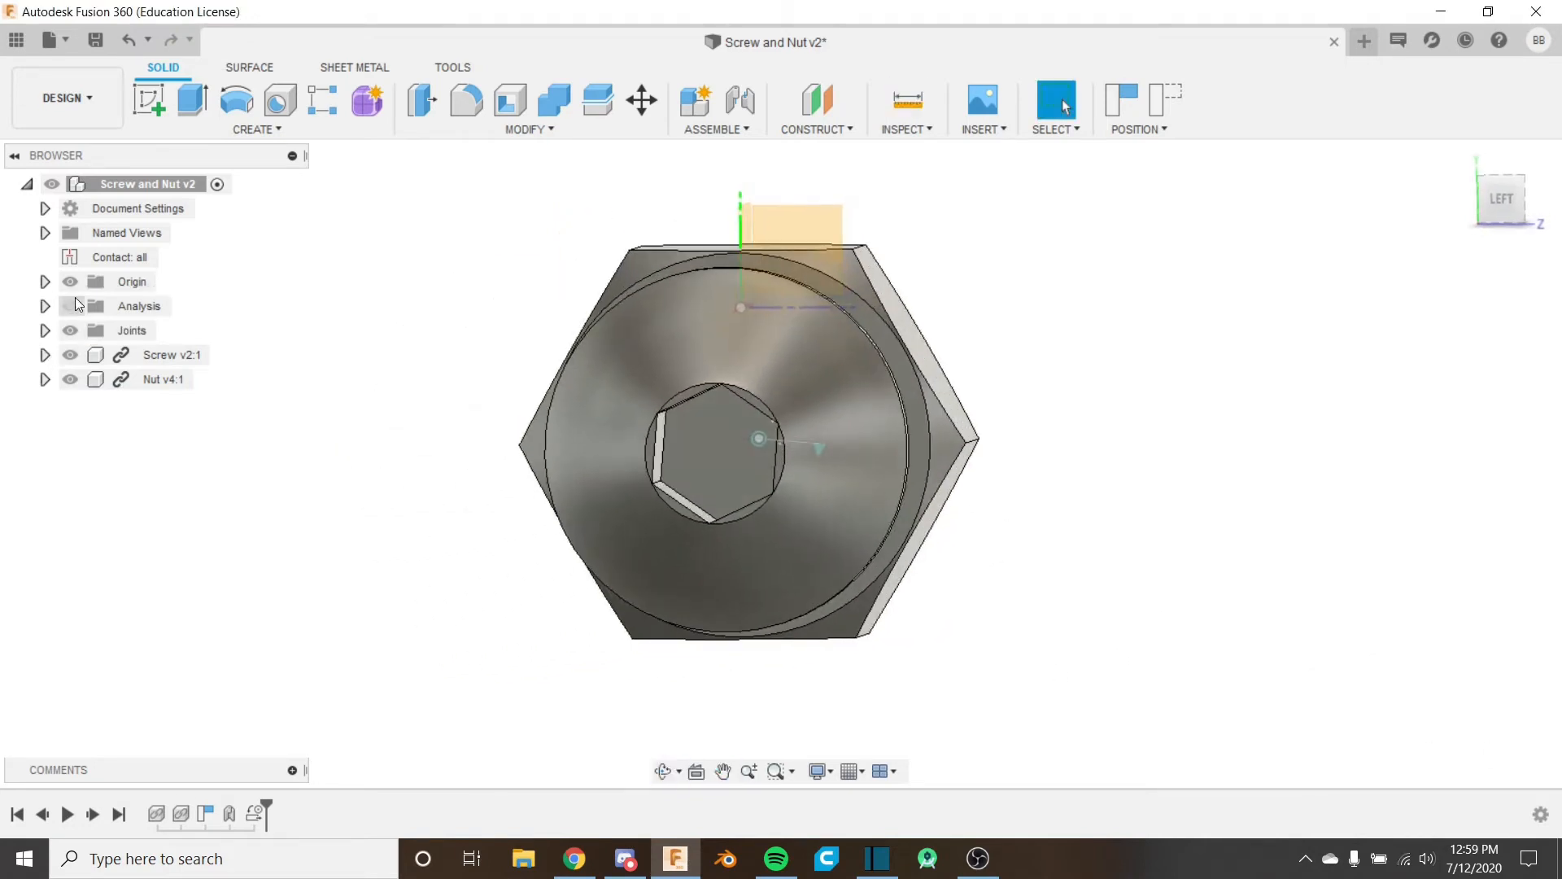
{"action": "left_click", "coordinate": [72, 285]}
{"action": "middle_click_drag", "start_coordinate": [835, 491], "coordinate": [774, 490], "text": "shift"}
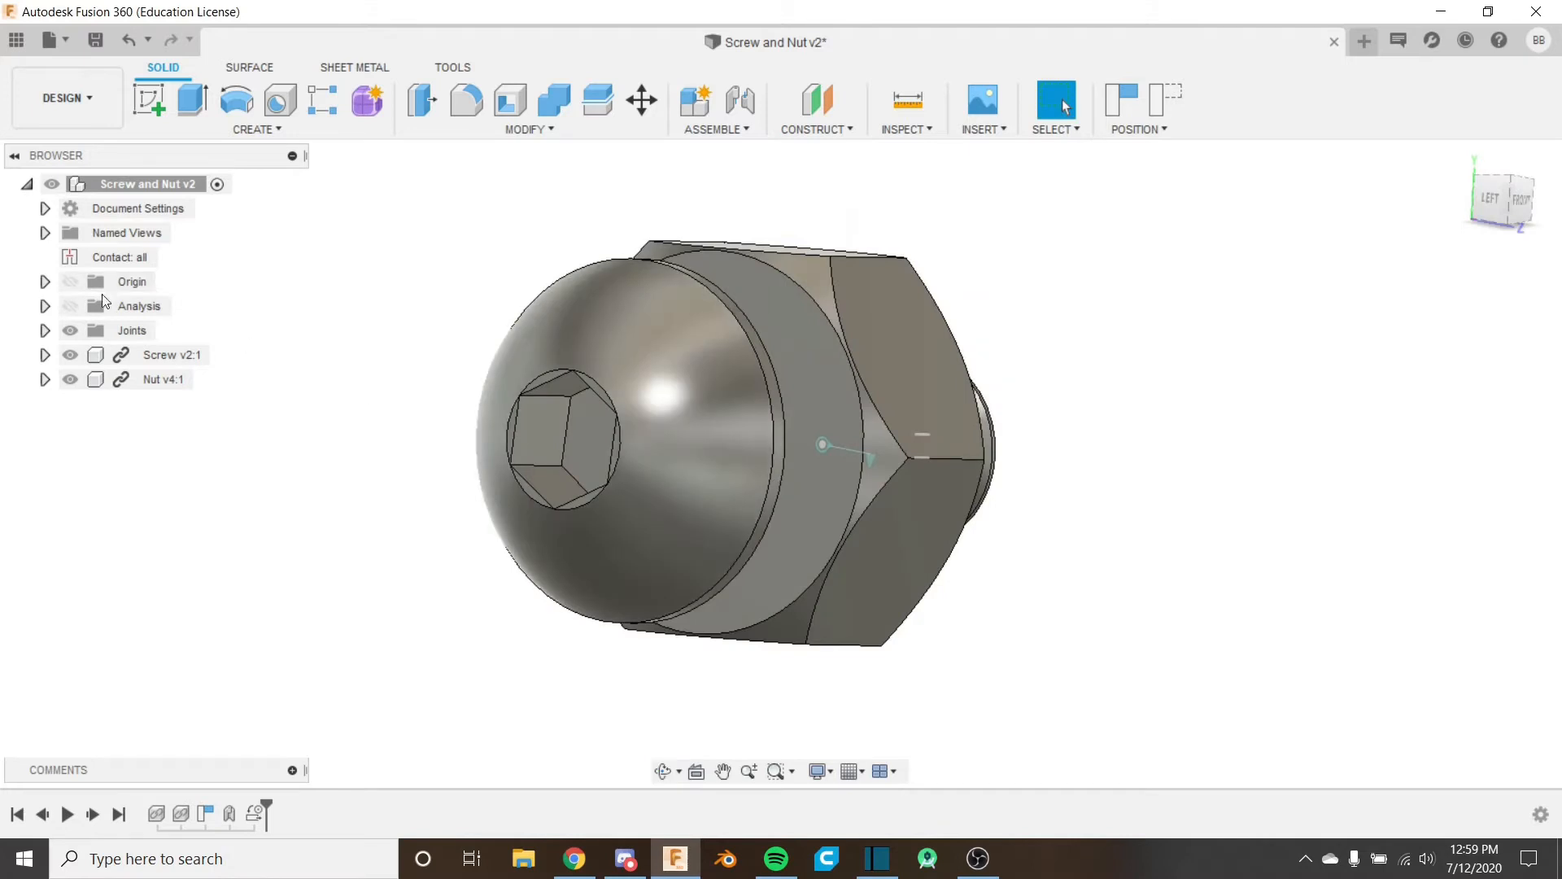
{"action": "left_click", "coordinate": [71, 331]}
{"action": "middle_click_drag", "start_coordinate": [691, 425], "coordinate": [752, 339], "text": "shift"}
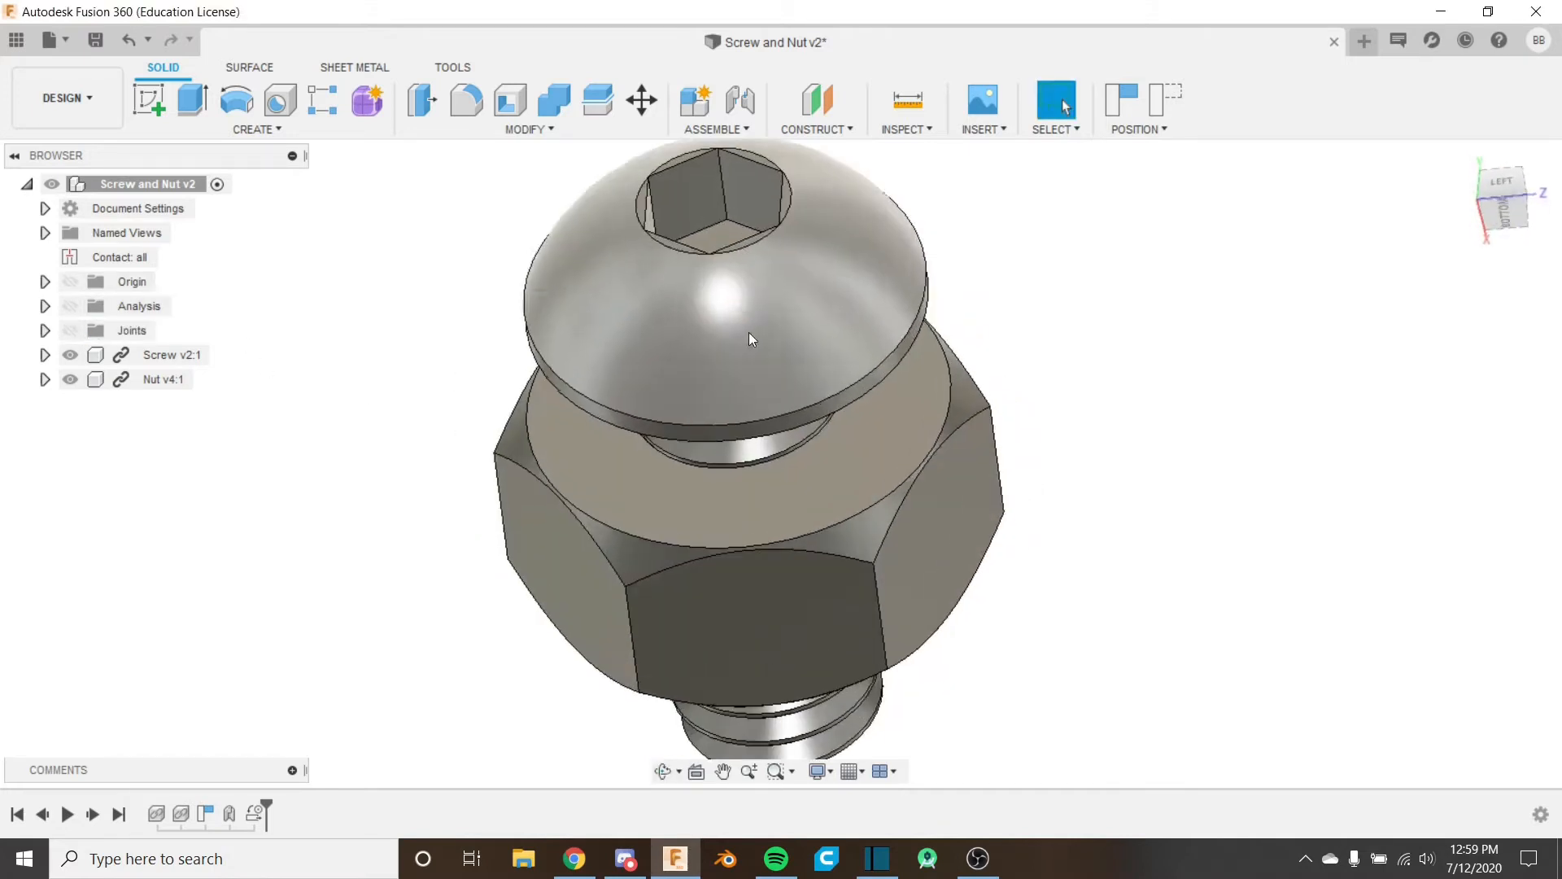
Step: Start a sketch on the nut's lowest flat face, capturing the current position of the moved components
{"action": "scroll", "coordinate": [752, 339], "scroll_direction": "down", "scroll_amount": 5}
{"action": "left_click", "coordinate": [148, 99]}
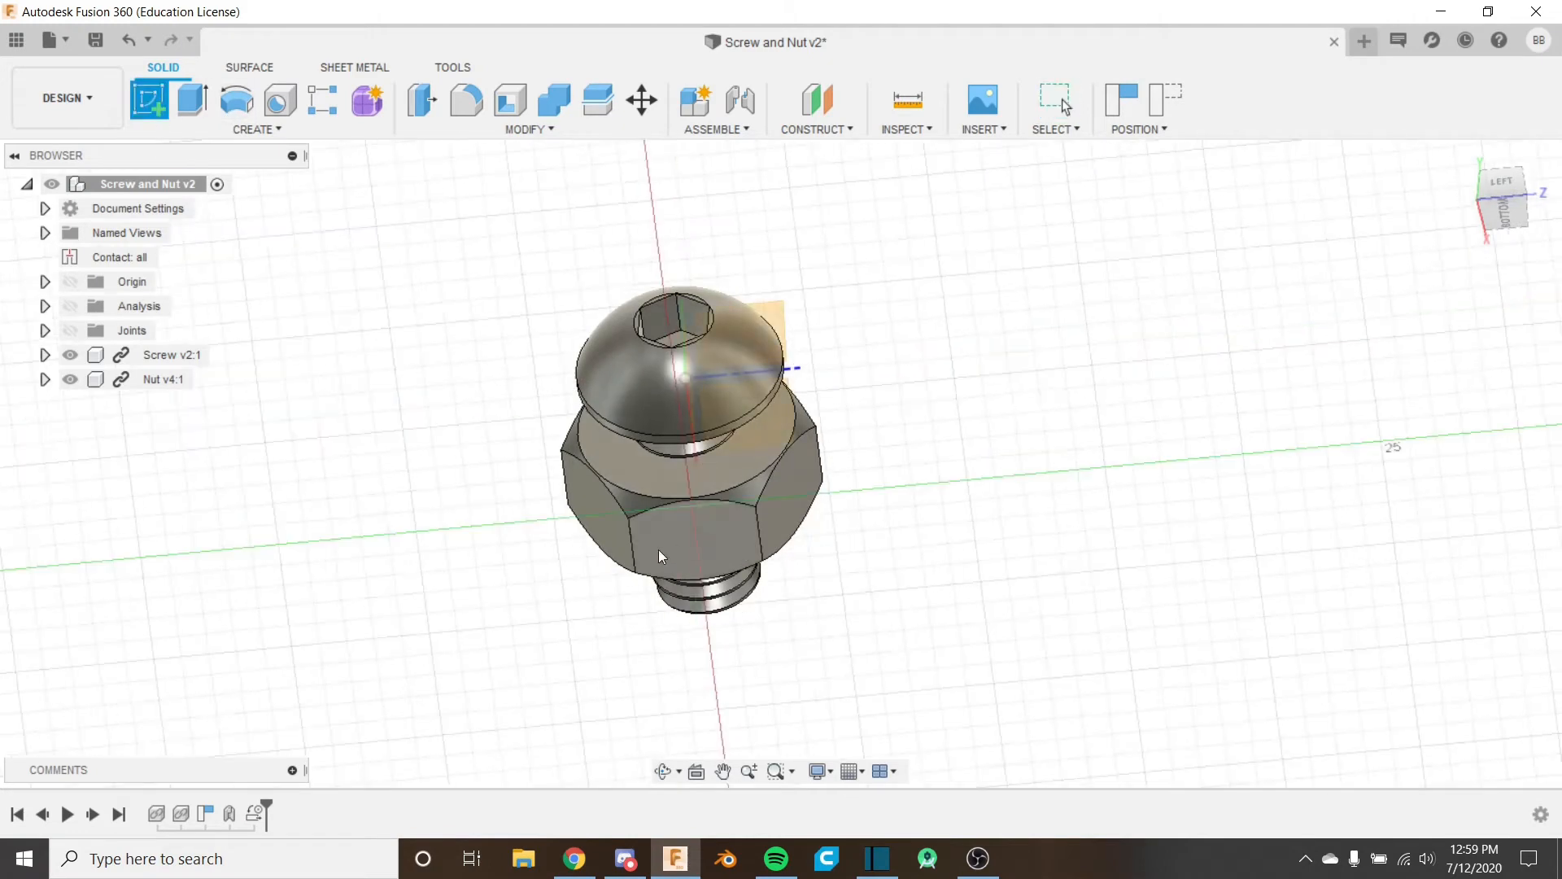
{"action": "left_click", "coordinate": [702, 540]}
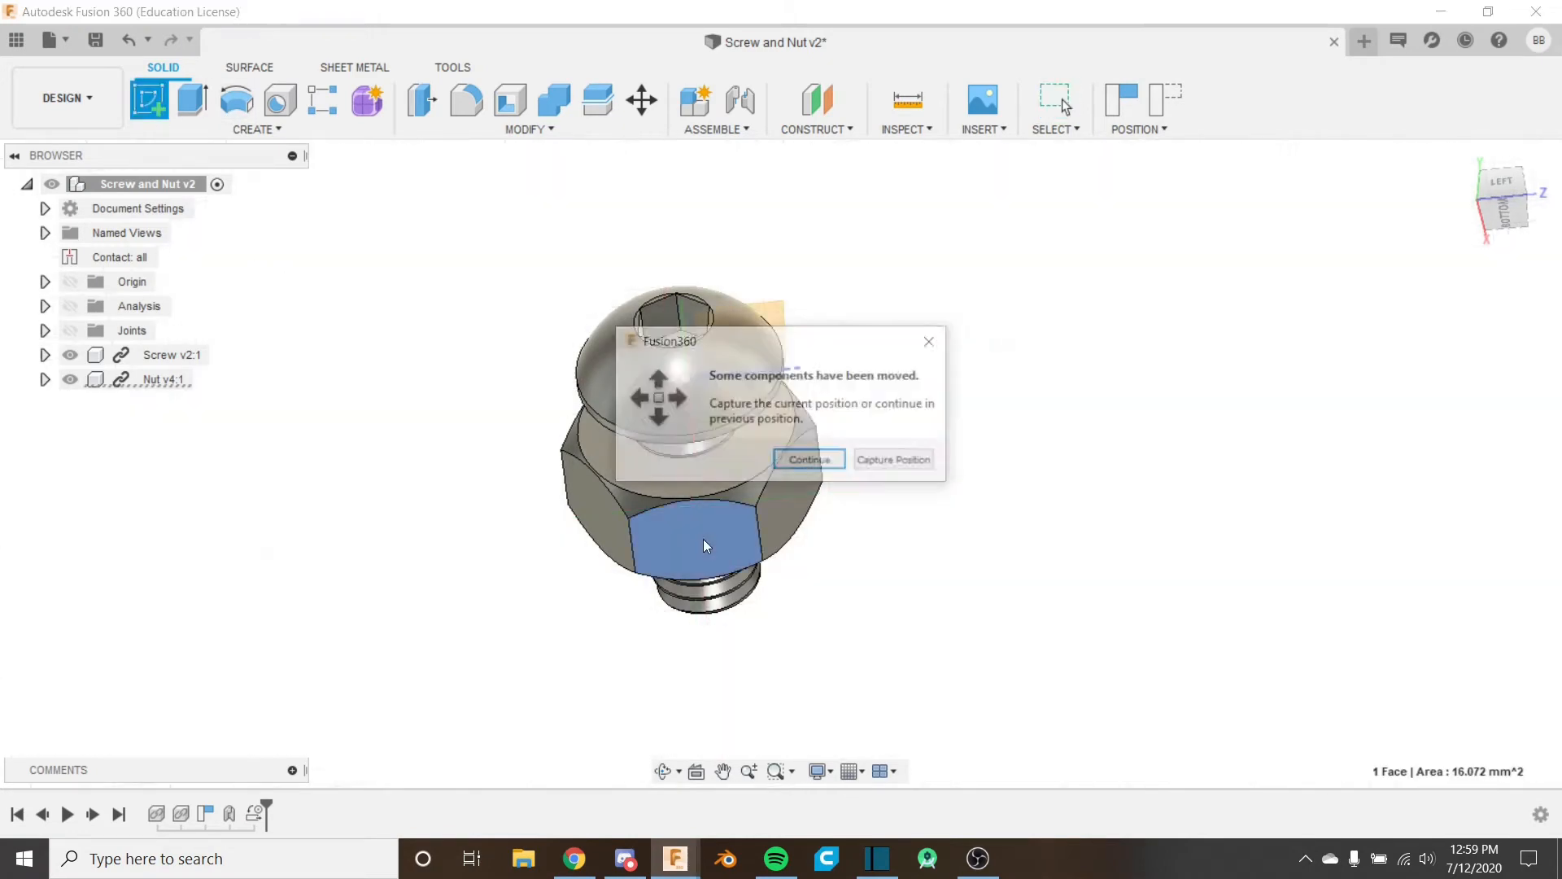
{"action": "left_click", "coordinate": [899, 460]}
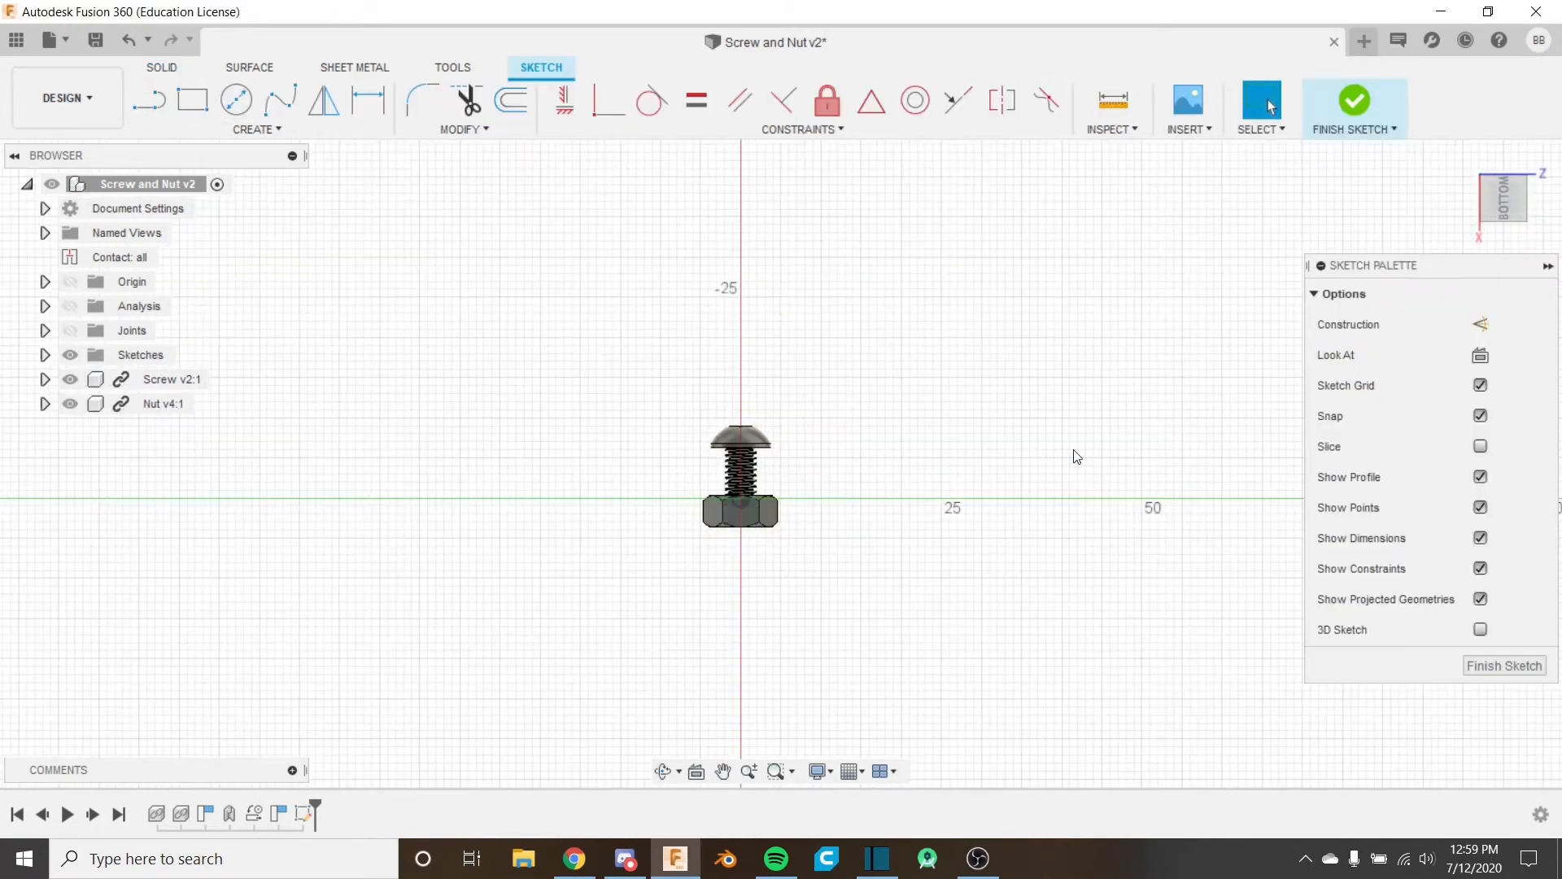
Step: Sketch a center rectangle about 2000 mm by 1000 mm around the sketch origin and finish the sketch
{"action": "key", "text": "r"}
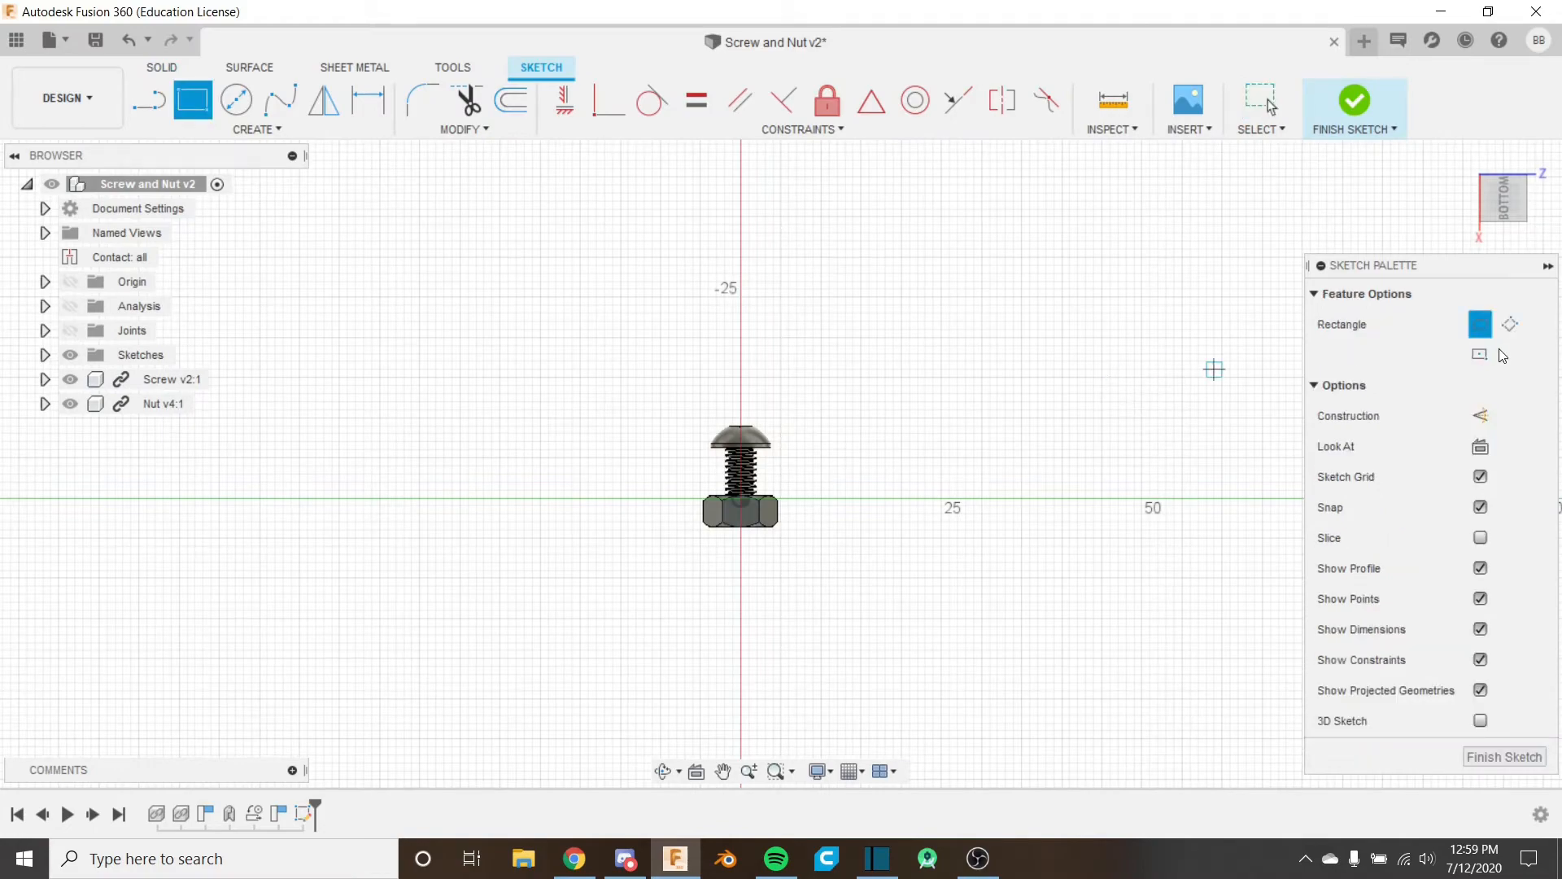
{"action": "left_click", "coordinate": [740, 499]}
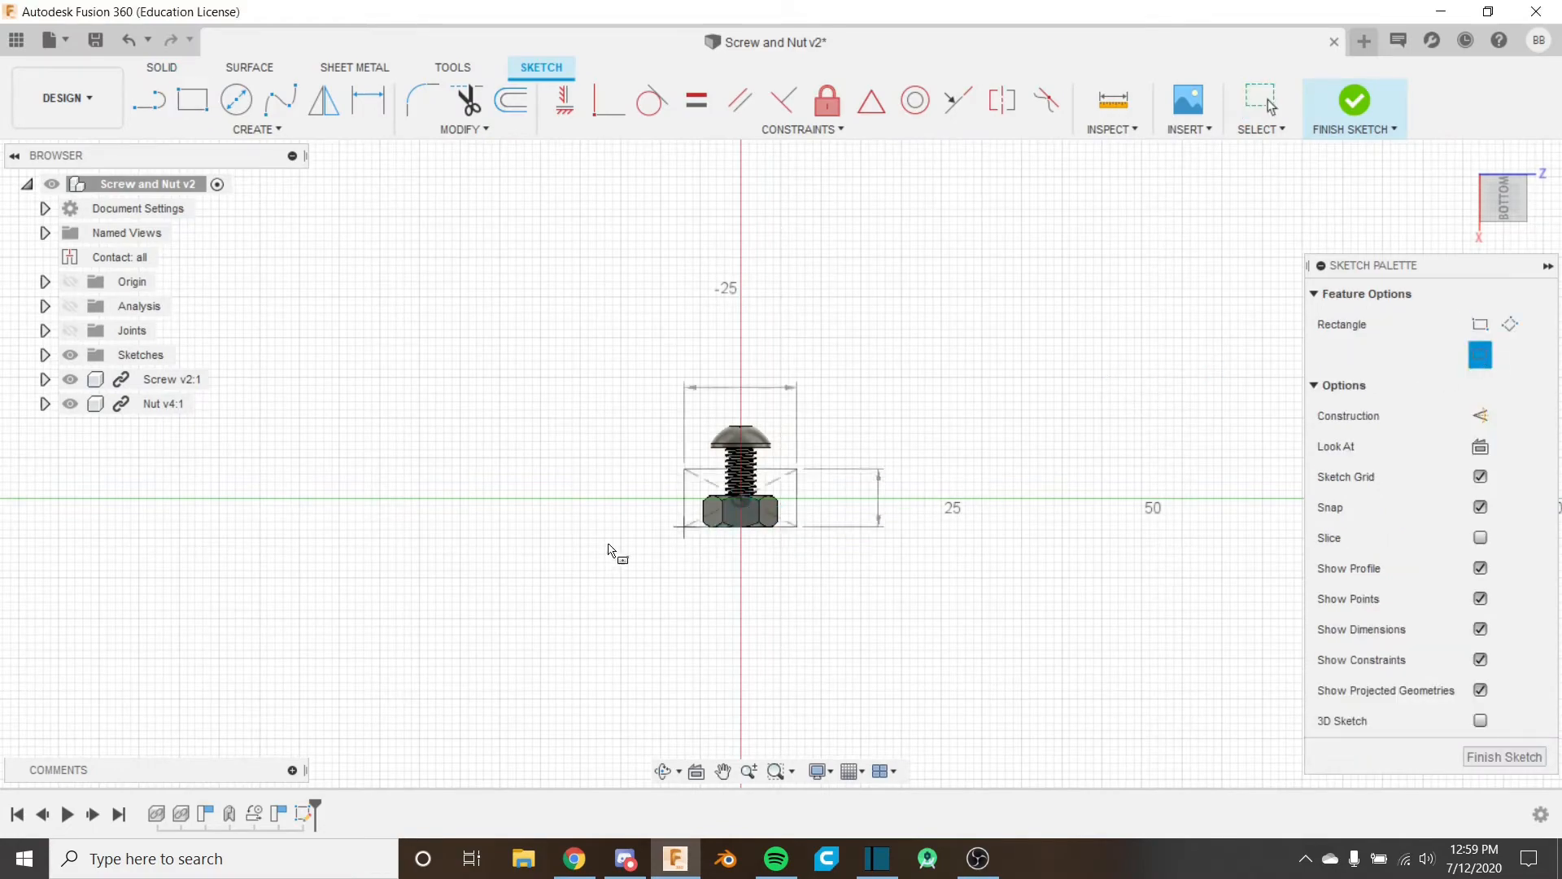
{"action": "scroll", "coordinate": [526, 534], "scroll_direction": "down", "scroll_amount": 5}
{"action": "scroll", "coordinate": [526, 528], "scroll_direction": "down", "scroll_amount": 8}
{"action": "middle_click_drag", "start_coordinate": [502, 502], "coordinate": [739, 538]}
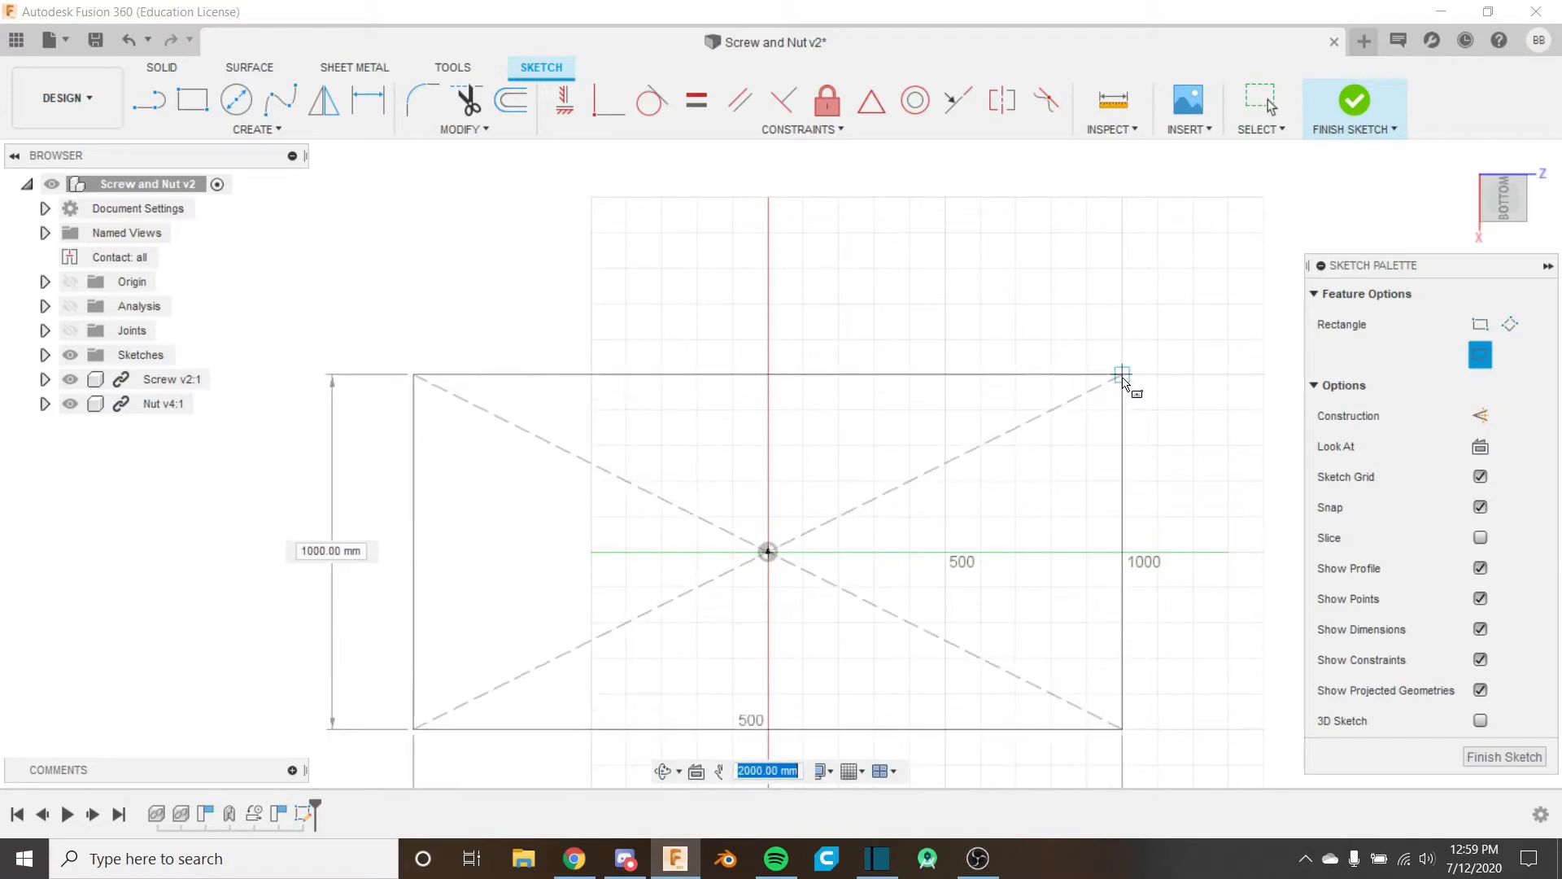
{"action": "left_click", "coordinate": [1122, 376]}
{"action": "key", "text": "Escape"}
{"action": "scroll", "coordinate": [833, 596], "scroll_direction": "up", "scroll_amount": 4}
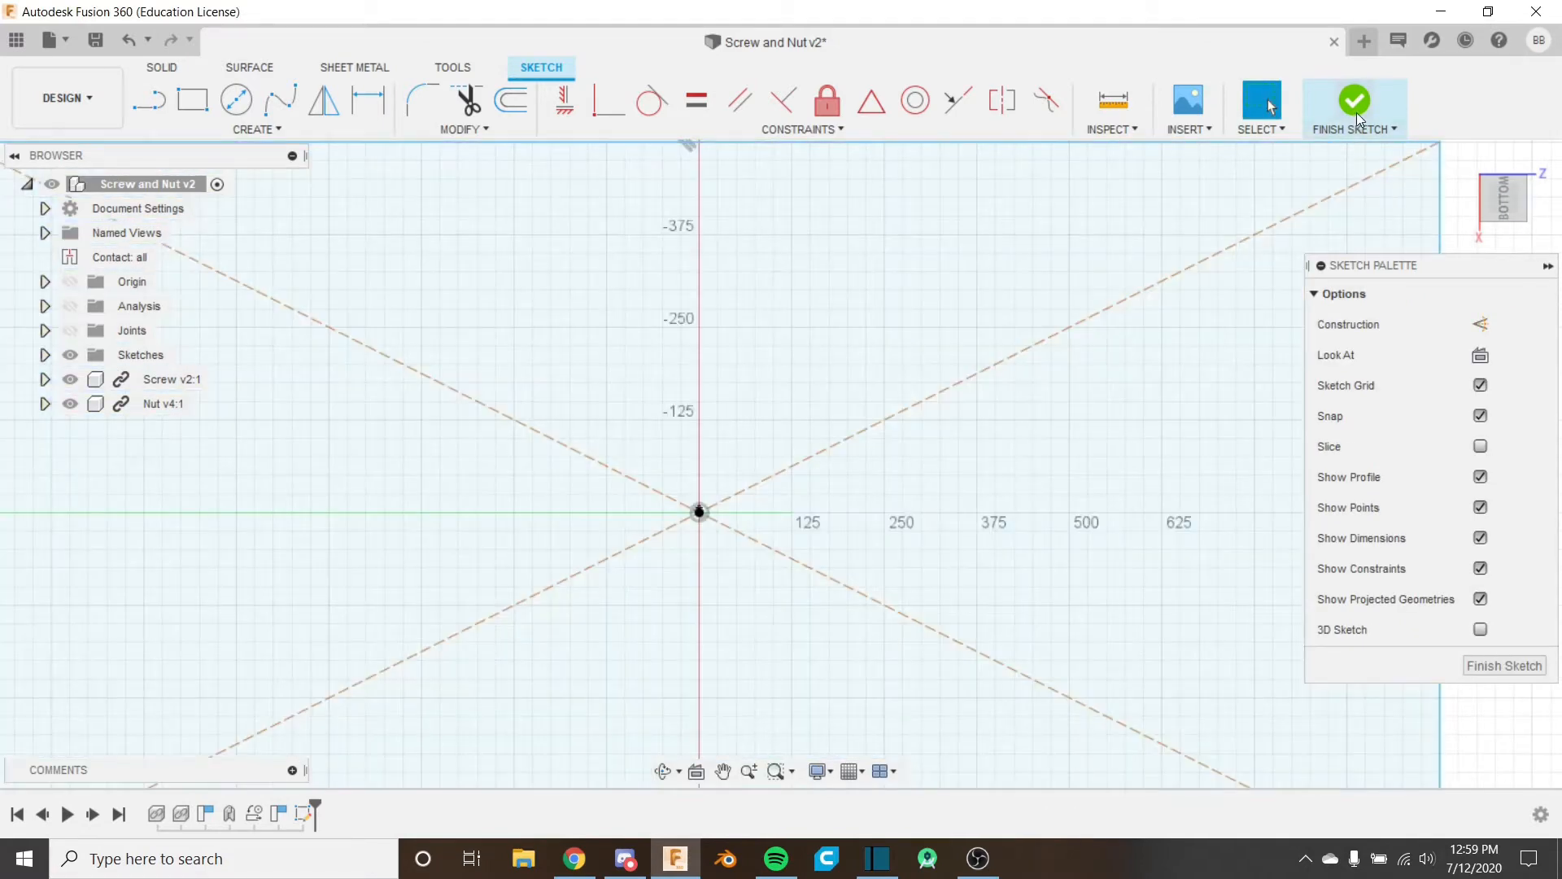
{"action": "left_click", "coordinate": [1355, 102]}
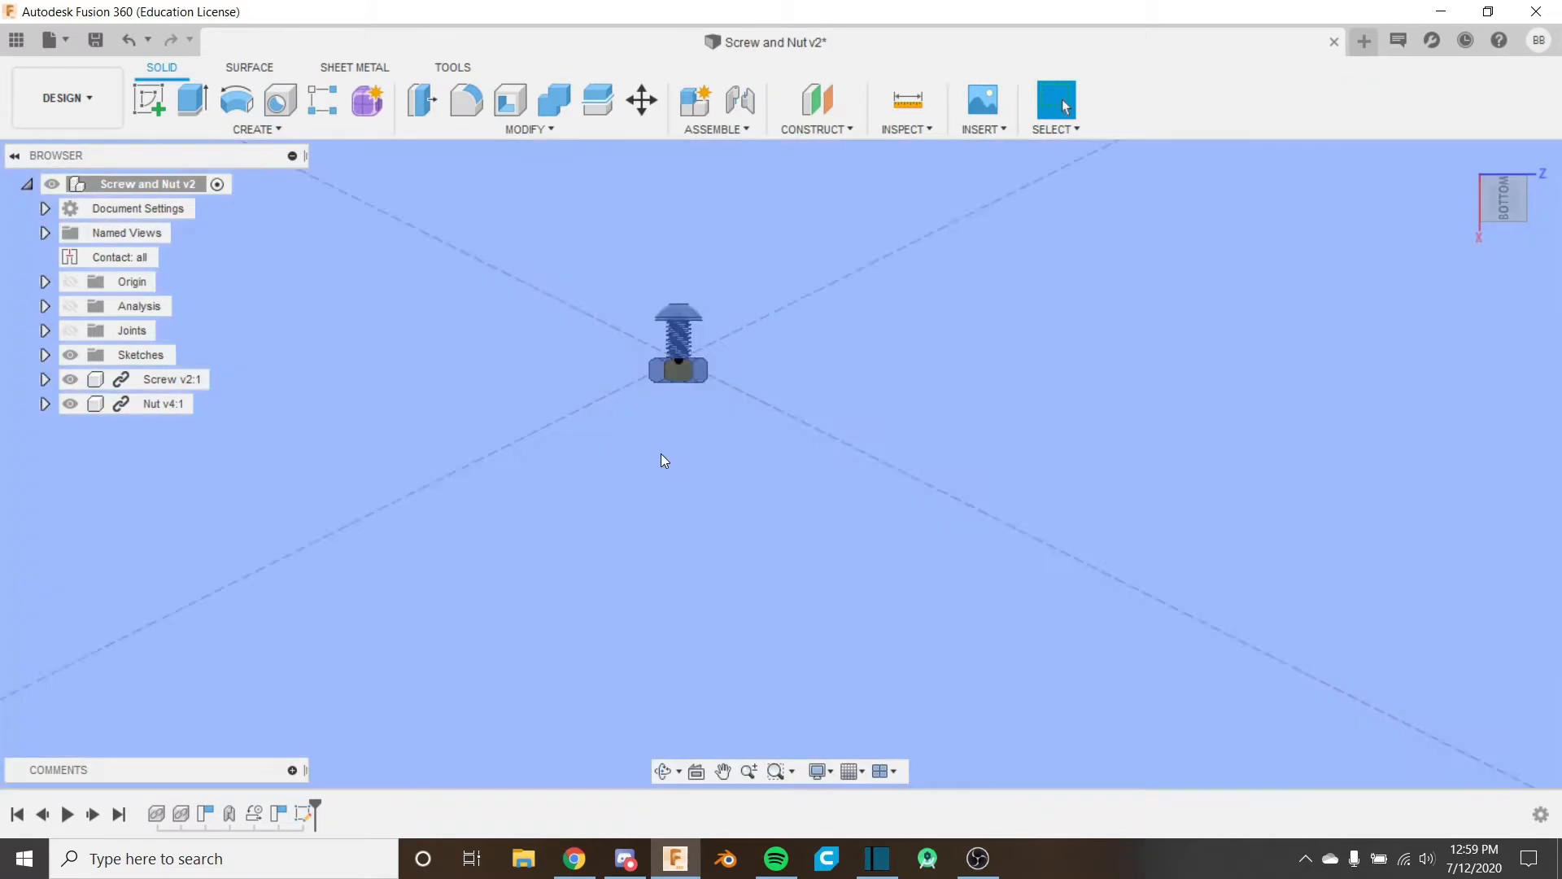
Step: Extrude both profiles of the large rectangle 1 in downward from the nut as a new body
{"action": "scroll", "coordinate": [684, 476], "scroll_direction": "up", "scroll_amount": 3}
{"action": "key", "text": "e"}
{"action": "left_click", "coordinate": [696, 306]}
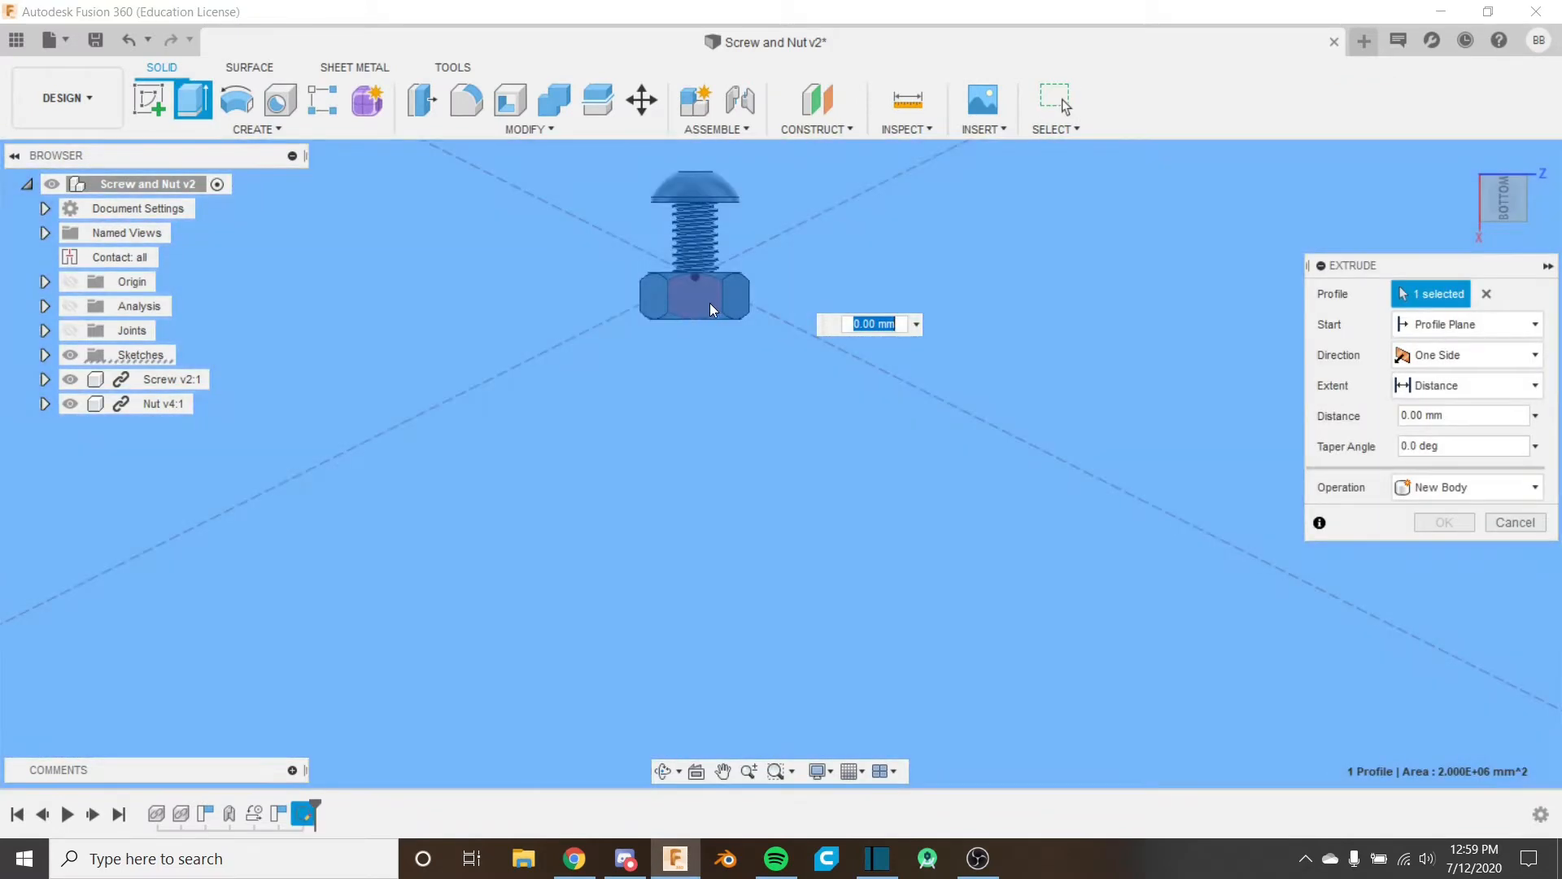
{"action": "left_click", "coordinate": [702, 309]}
{"action": "scroll", "coordinate": [734, 512], "scroll_direction": "down", "scroll_amount": 6}
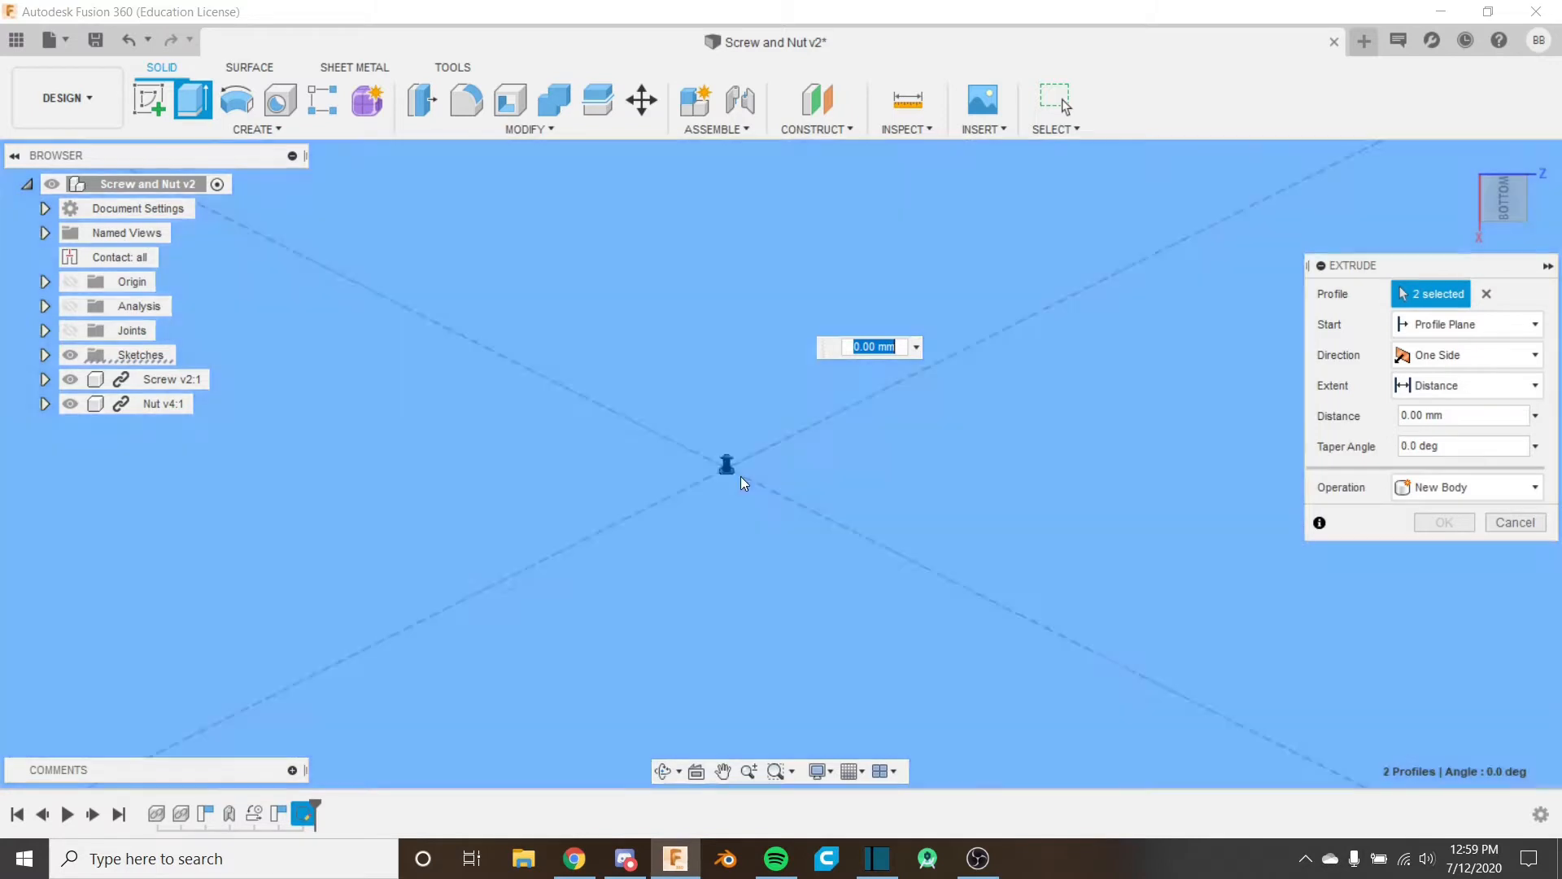
{"action": "scroll", "coordinate": [741, 472], "scroll_direction": "down", "scroll_amount": 3}
{"action": "middle_click_drag", "start_coordinate": [740, 465], "coordinate": [740, 566], "text": "shift"}
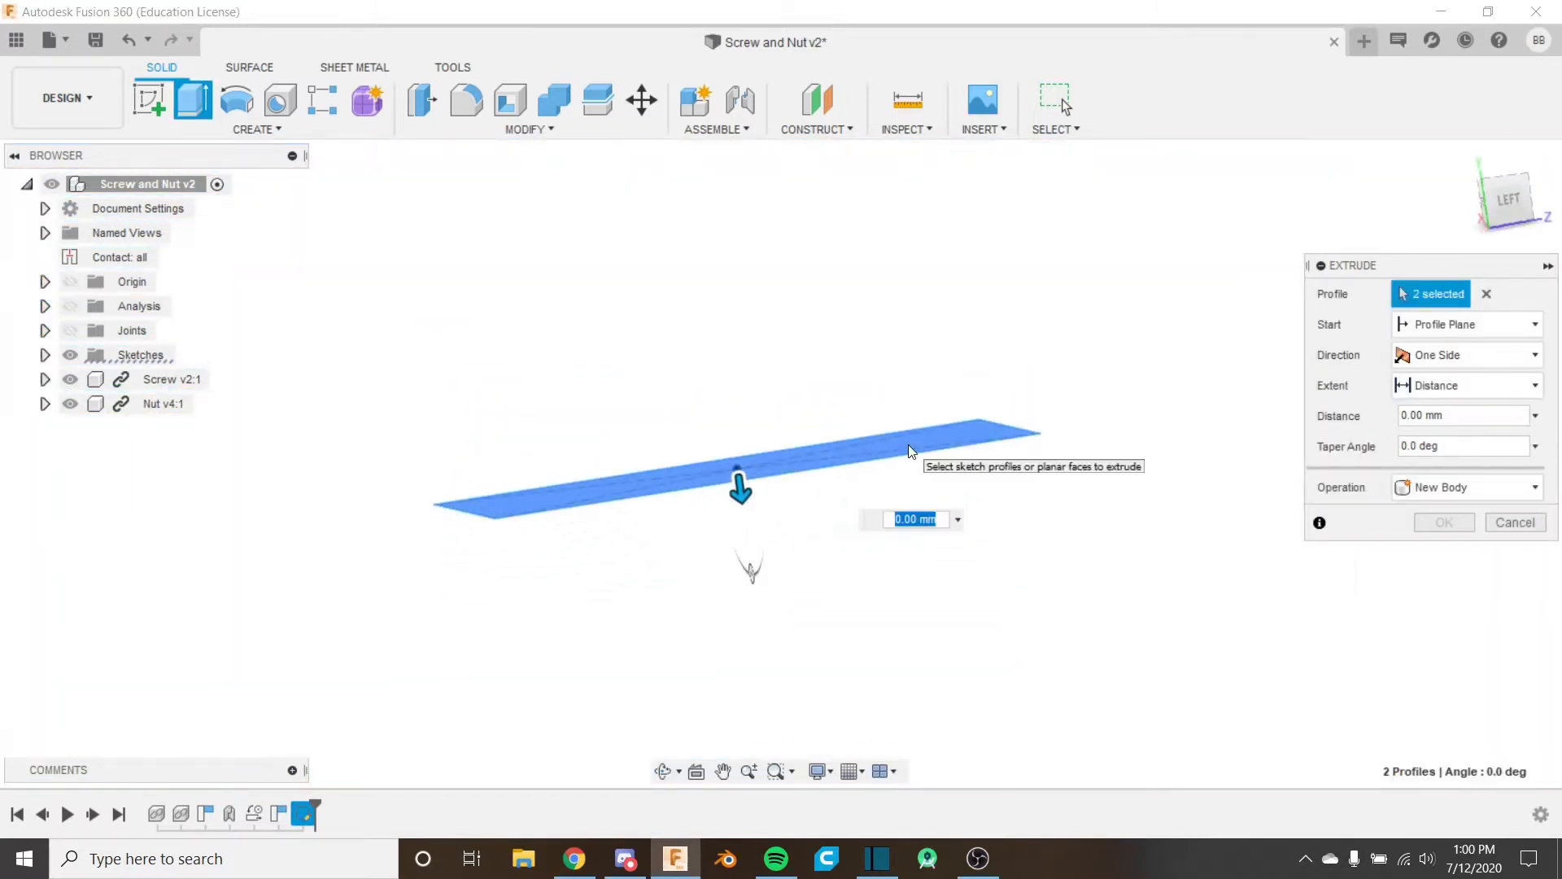
{"action": "type", "text": "1 in"}
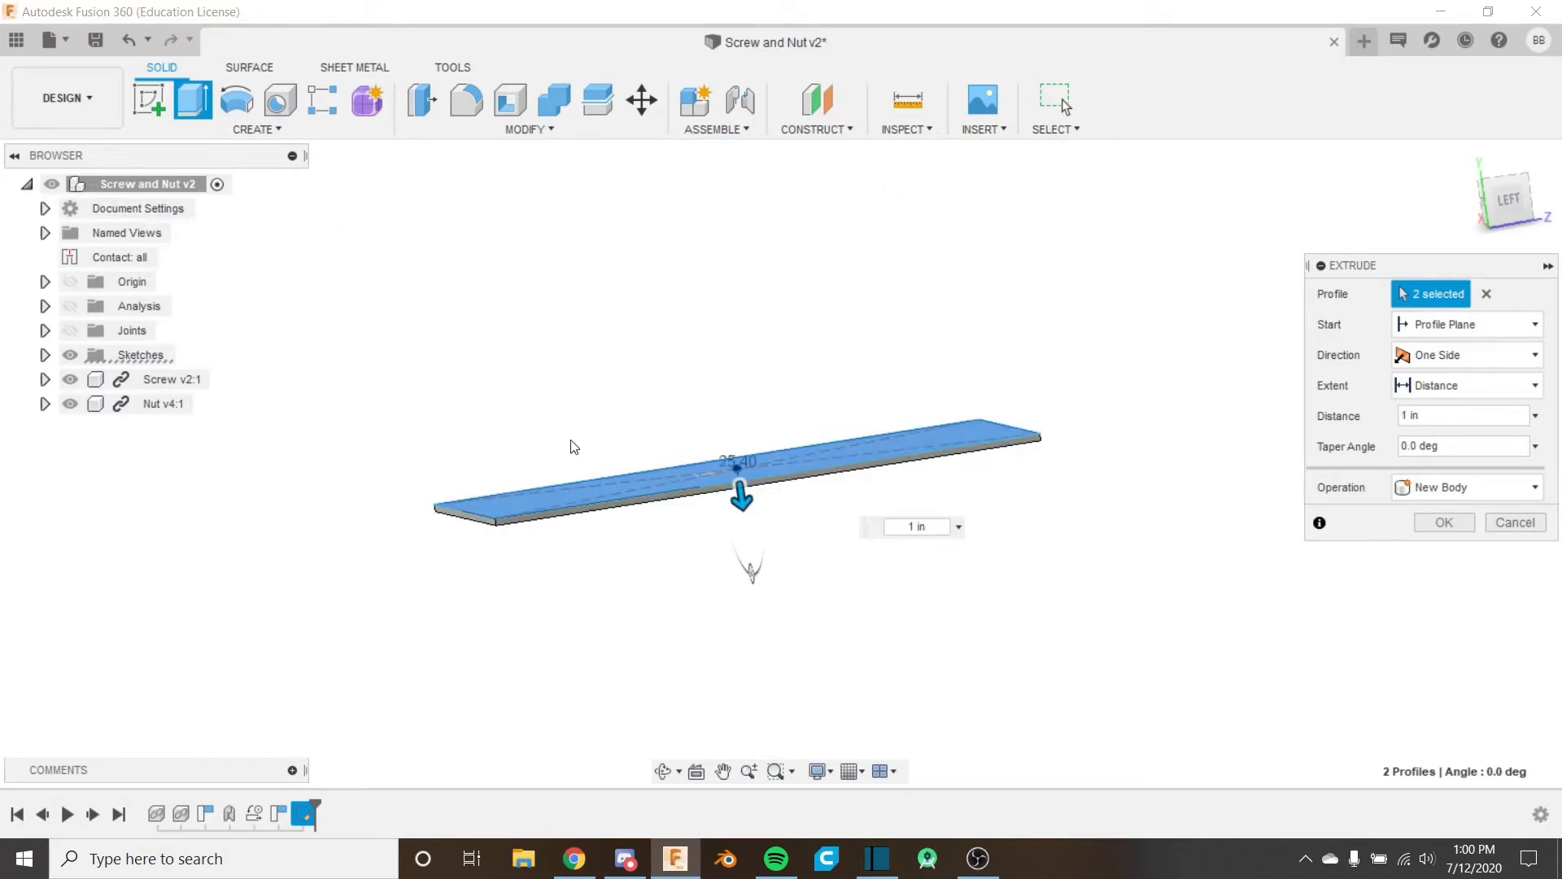
{"action": "scroll", "coordinate": [813, 486], "scroll_direction": "up", "scroll_amount": 3}
{"action": "scroll", "coordinate": [813, 486], "scroll_direction": "up", "scroll_amount": 3}
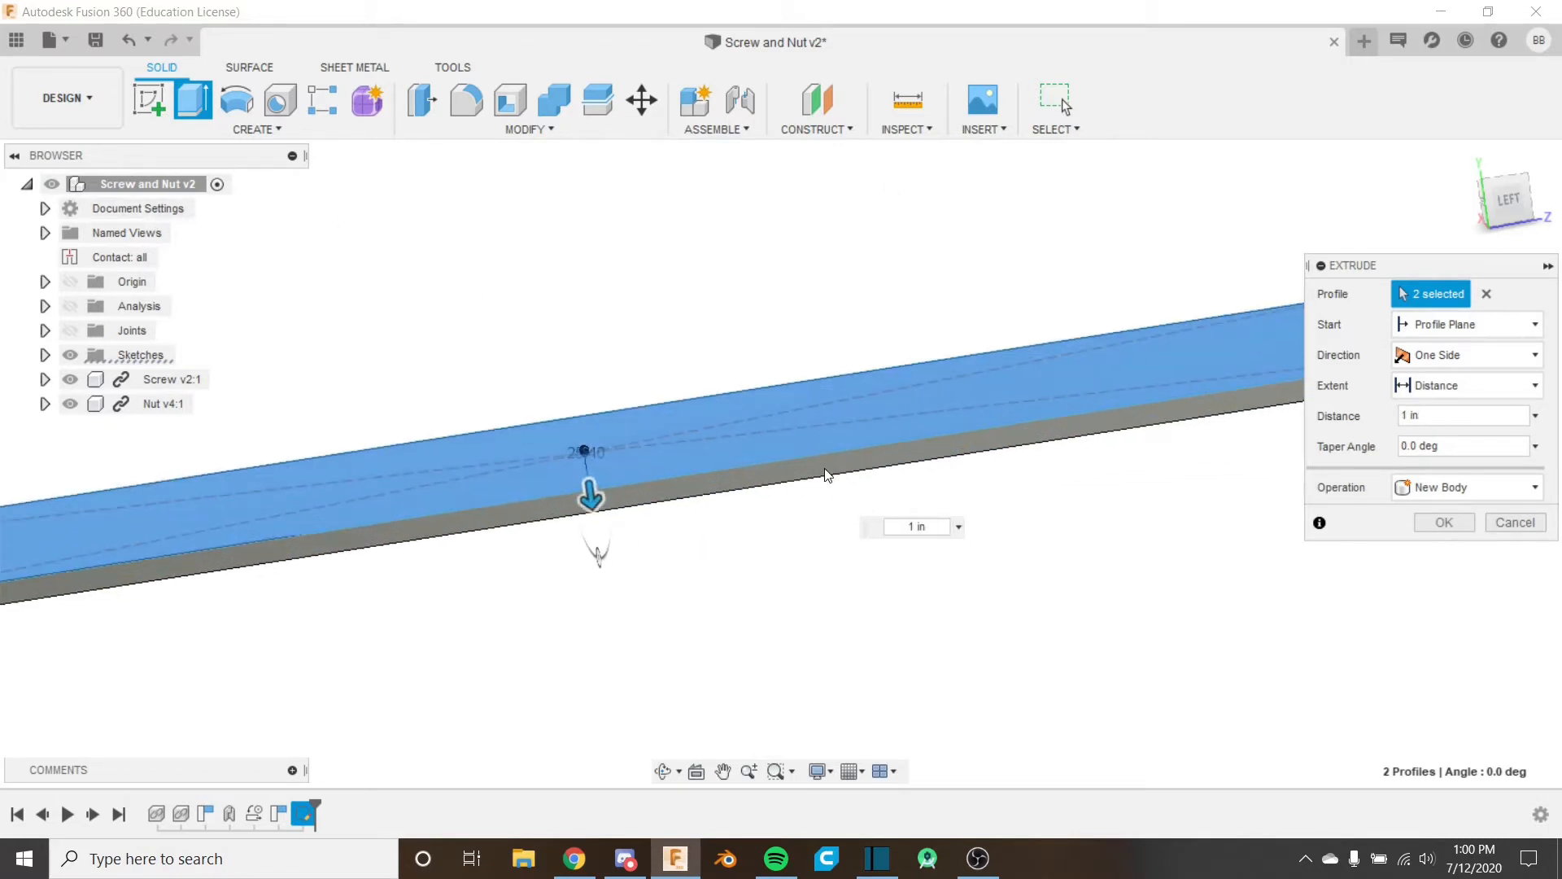
{"action": "left_click", "coordinate": [1444, 522]}
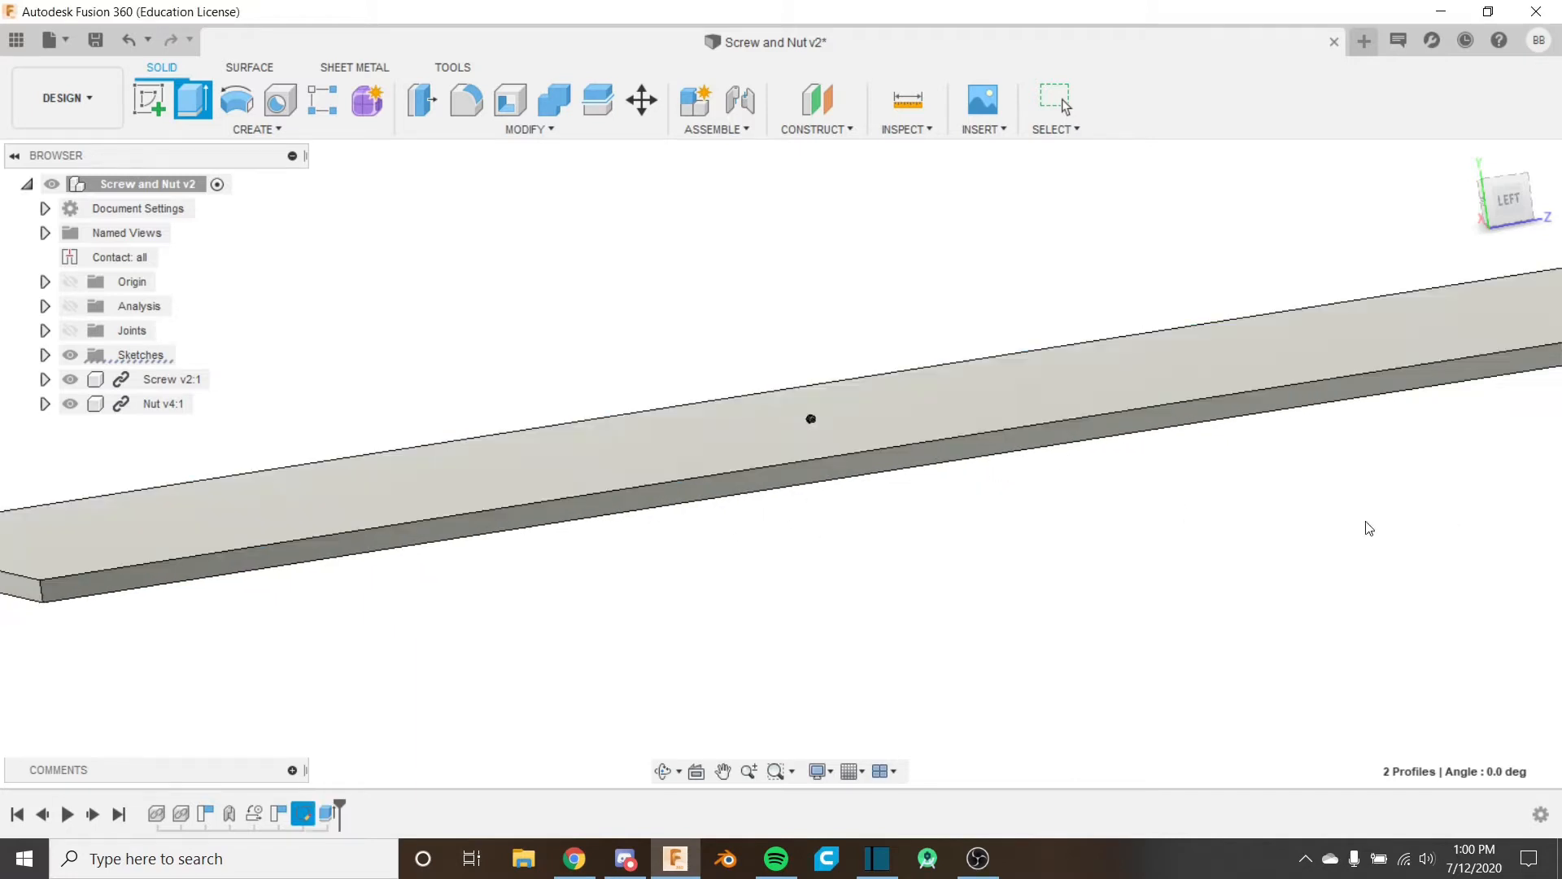
{"action": "middle_click_drag", "start_coordinate": [819, 446], "coordinate": [767, 476], "text": "shift"}
{"action": "scroll", "coordinate": [802, 423], "scroll_direction": "up", "scroll_amount": 10}
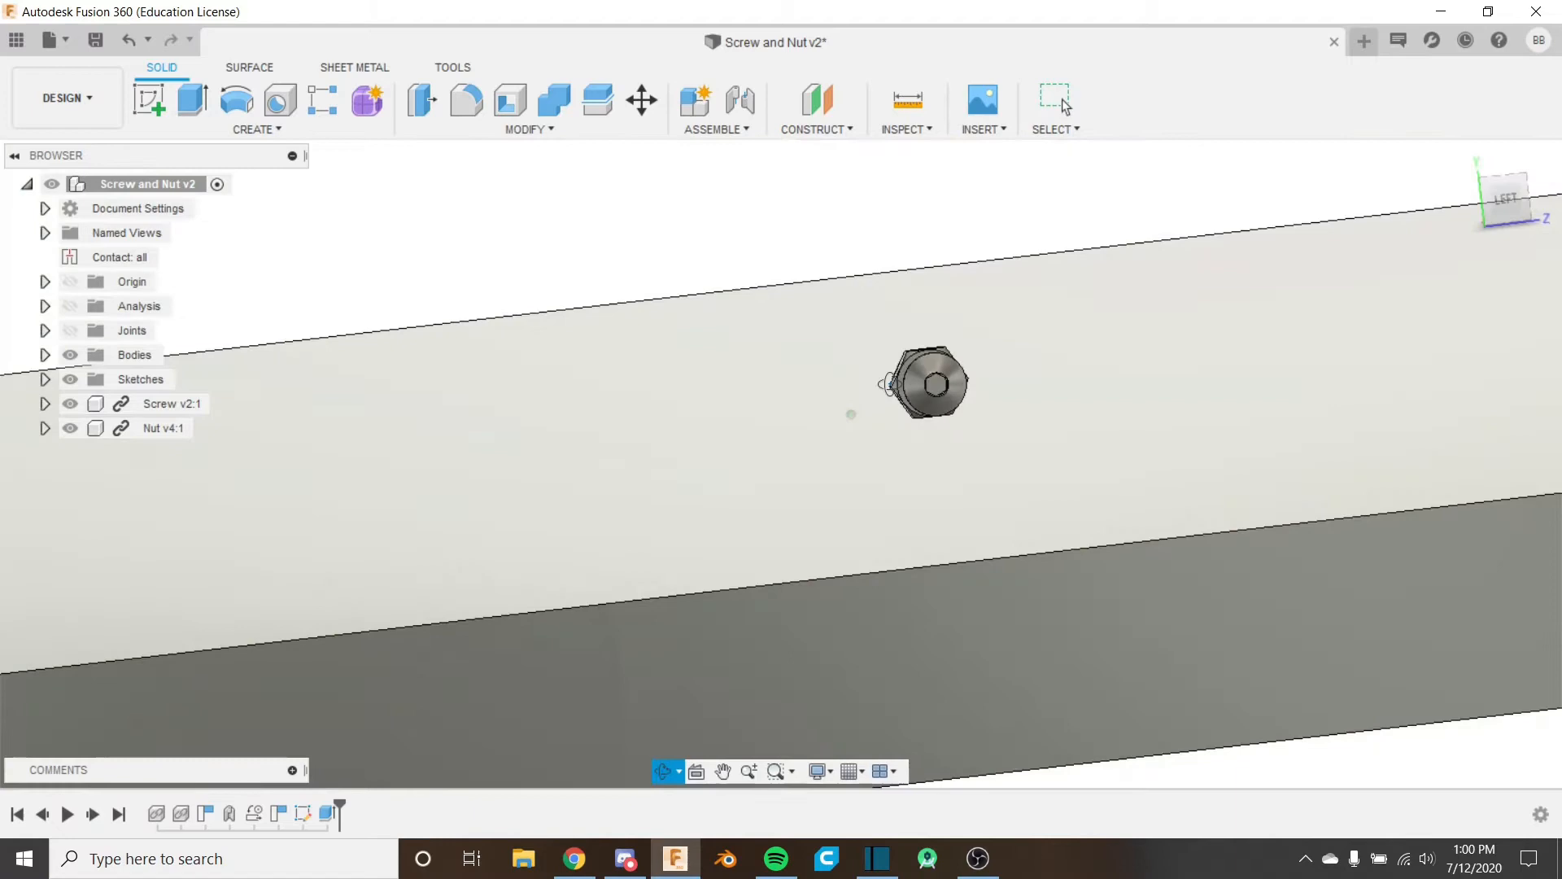
{"action": "middle_click_drag", "start_coordinate": [890, 384], "coordinate": [715, 447], "text": "shift"}
{"action": "scroll", "coordinate": [805, 418], "scroll_direction": "down", "scroll_amount": 10}
{"action": "scroll", "coordinate": [779, 408], "scroll_direction": "up", "scroll_amount": 3}
{"action": "scroll", "coordinate": [779, 408], "scroll_direction": "up", "scroll_amount": 15}
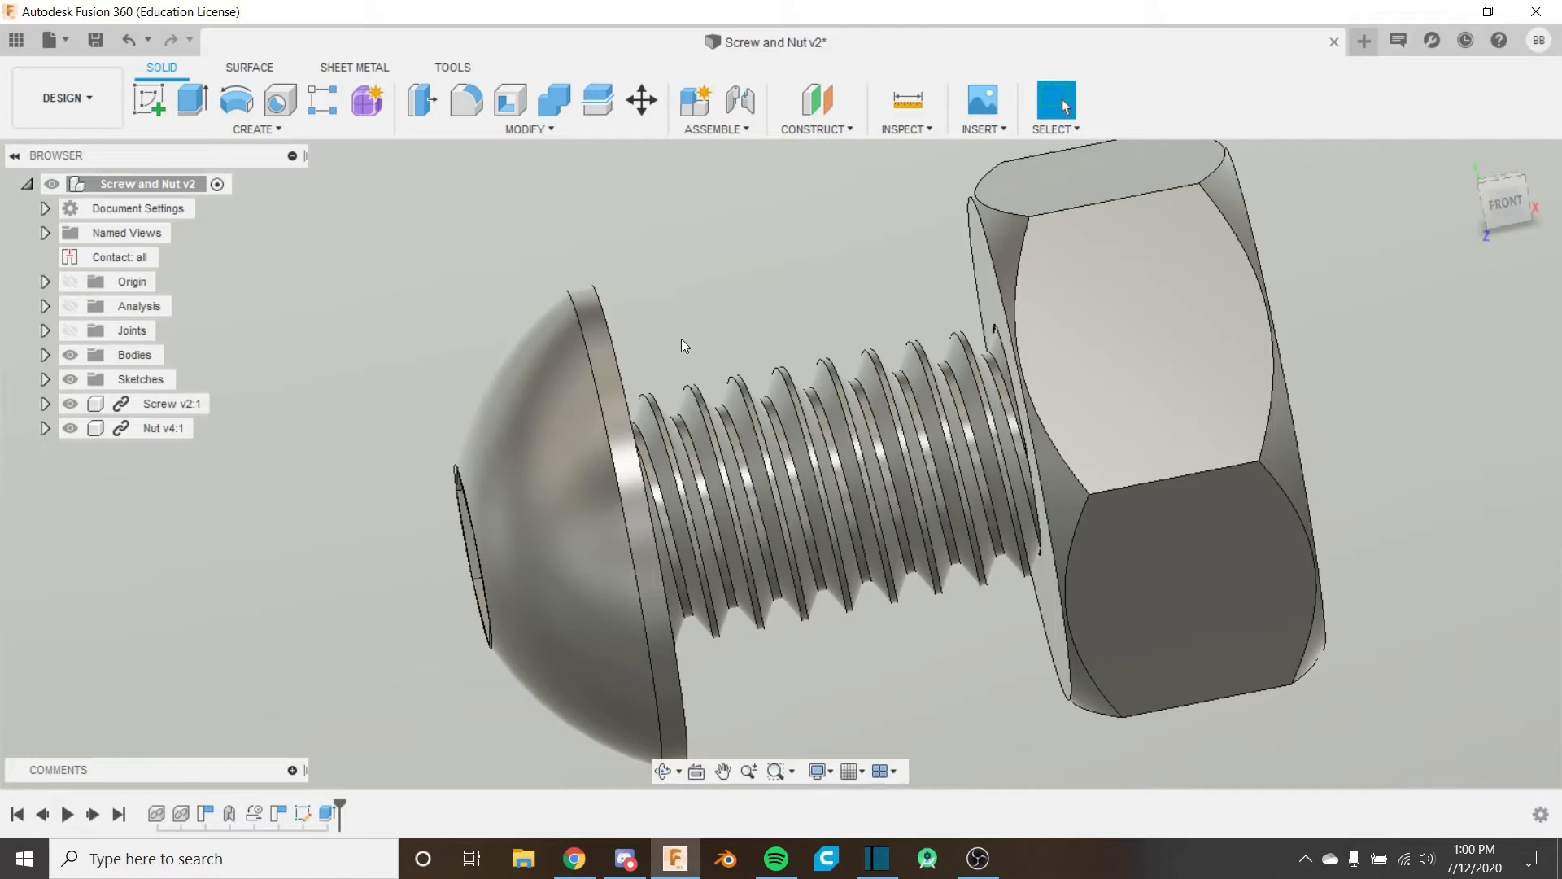
Step: Hide the ground plate body and measure the distance between the nut's lowest flat face and the screw head's rim
{"action": "scroll", "coordinate": [657, 481], "scroll_direction": "down", "scroll_amount": 6}
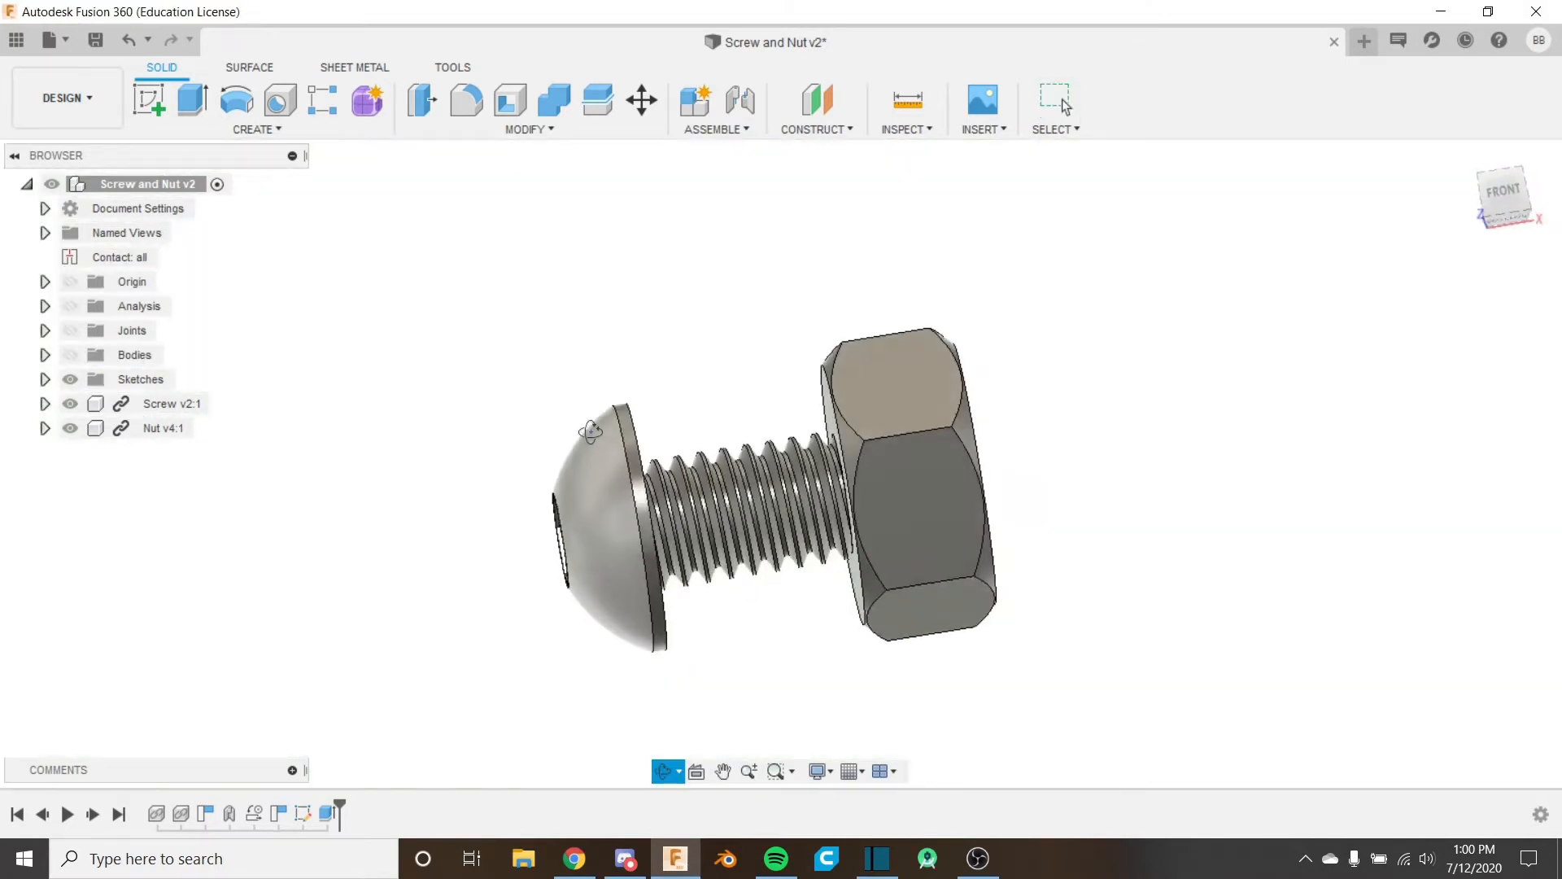
{"action": "key", "text": "i"}
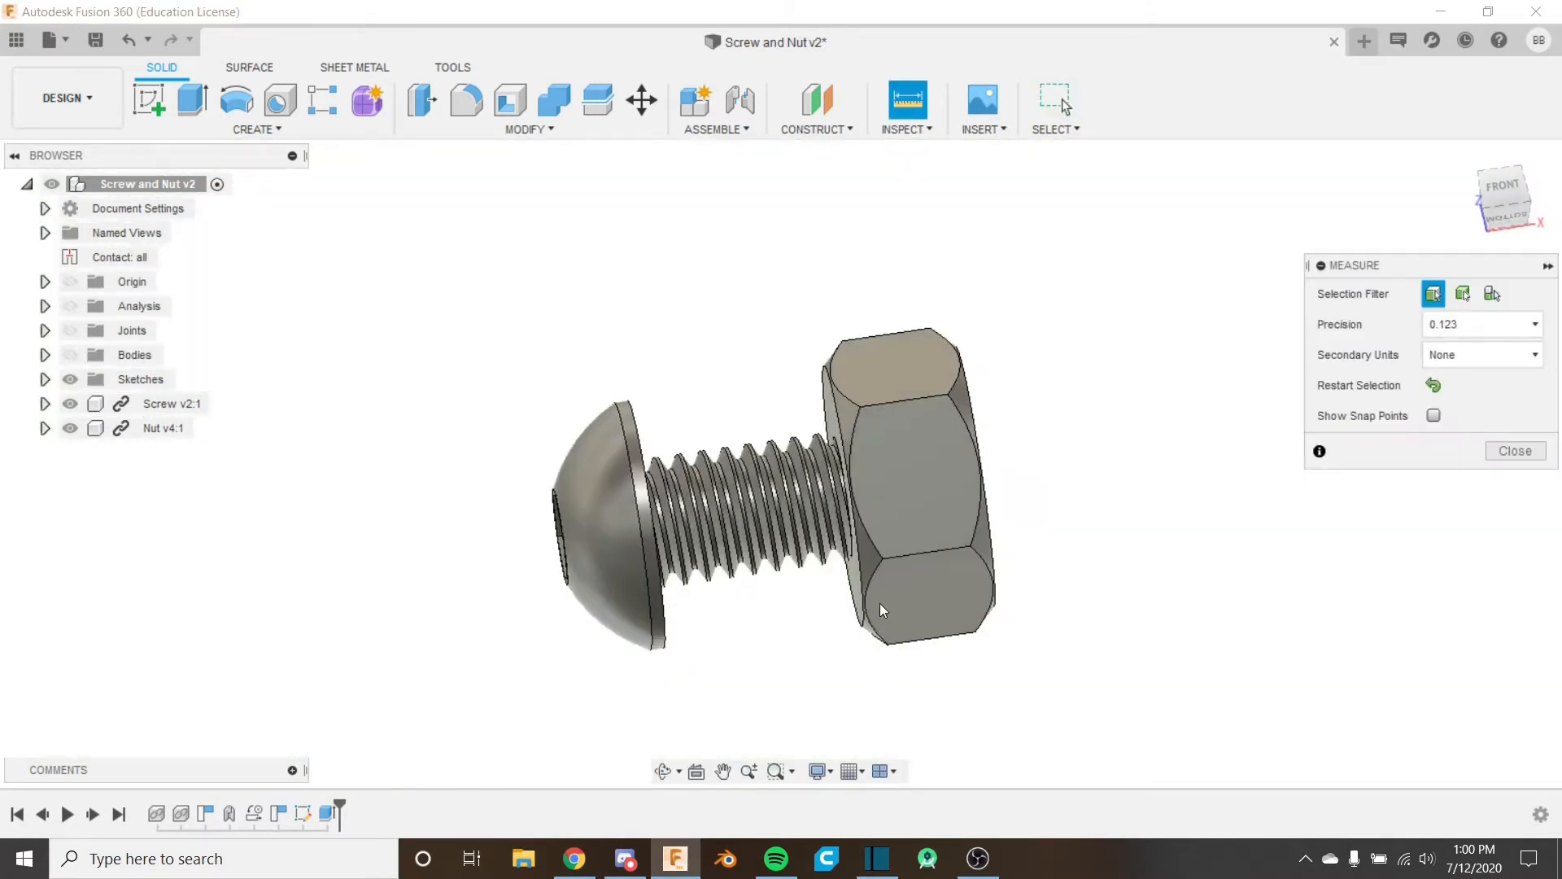
{"action": "left_click", "coordinate": [880, 603]}
{"action": "scroll", "coordinate": [653, 669], "scroll_direction": "up", "scroll_amount": 5}
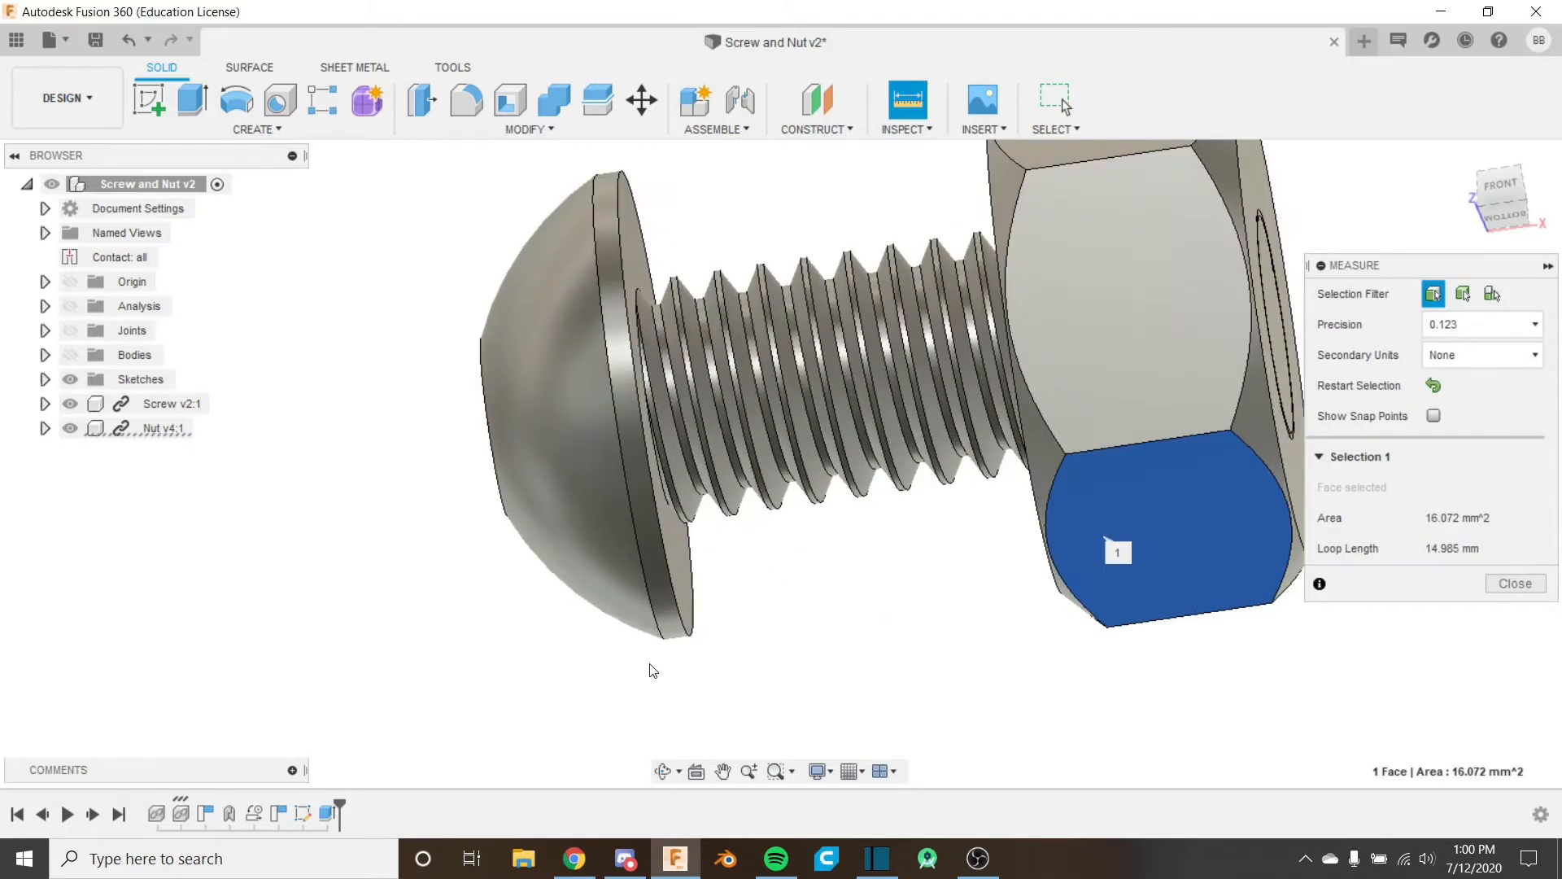
{"action": "left_click", "coordinate": [674, 623]}
{"action": "middle_click_drag", "start_coordinate": [895, 628], "coordinate": [928, 646], "text": "shift"}
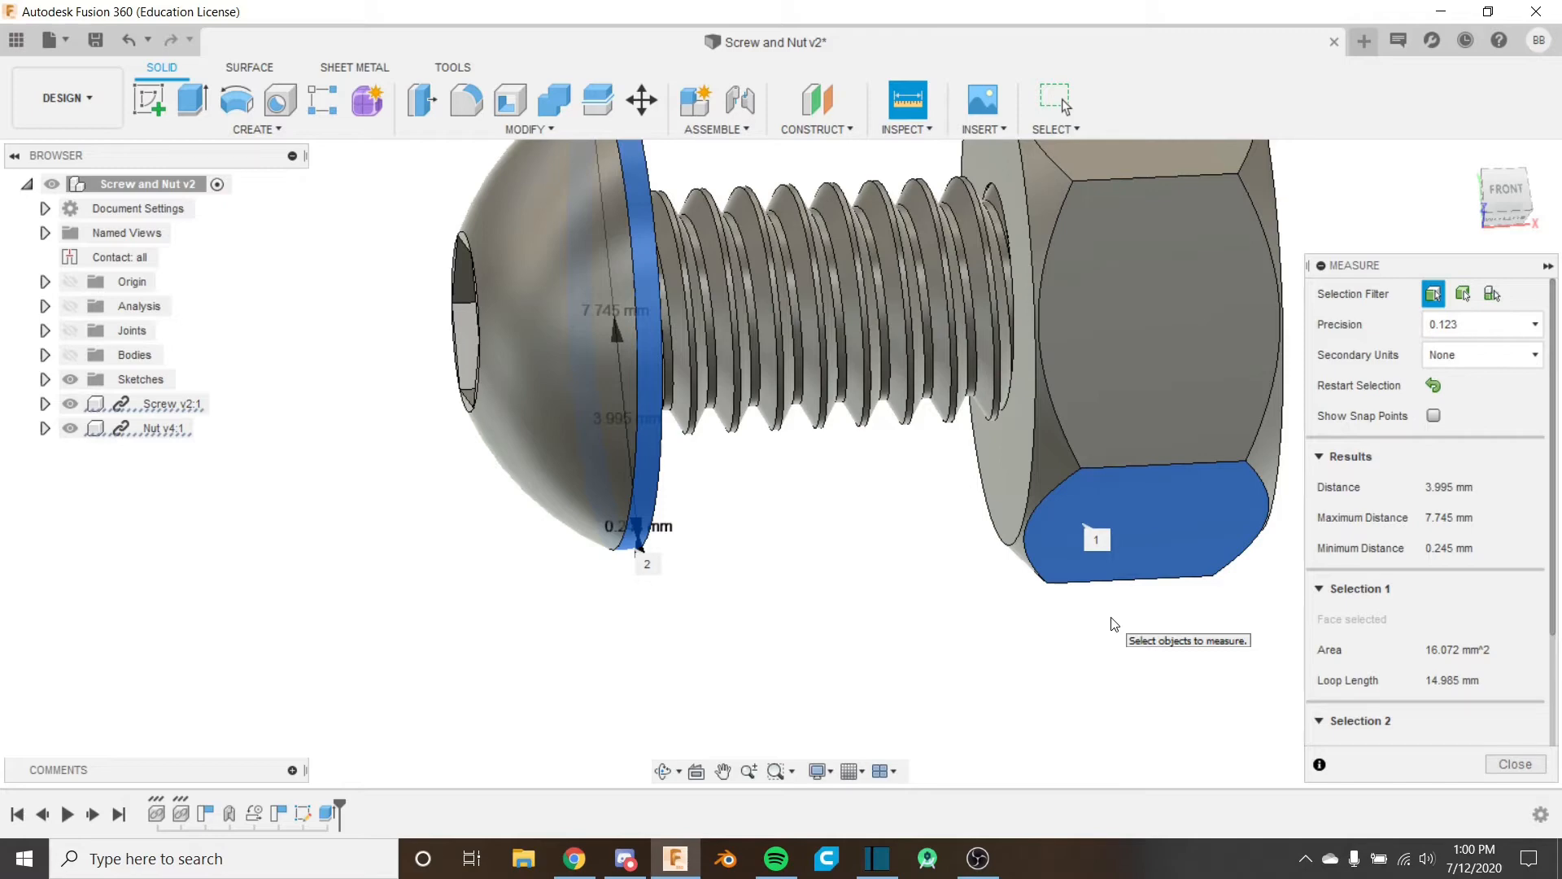
{"action": "key", "text": "Escape"}
Step: Measure the distance between the underside of the screw head and the nut face opposite it
{"action": "middle_click_drag", "start_coordinate": [761, 523], "coordinate": [742, 572], "text": "shift"}
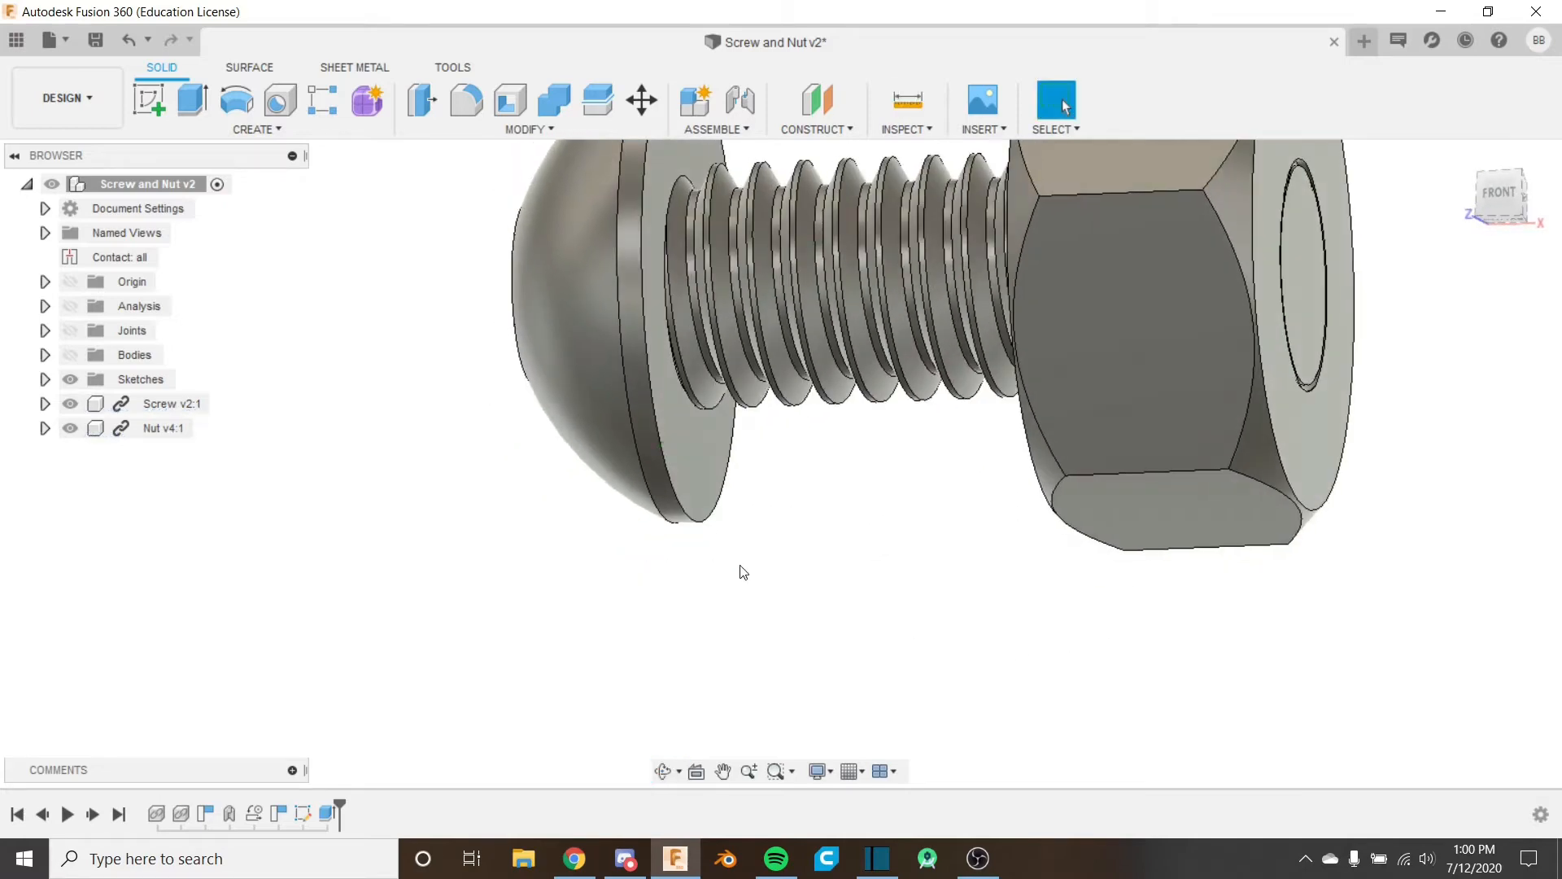
{"action": "key", "text": "i"}
{"action": "left_click", "coordinate": [706, 483]}
{"action": "middle_click_drag", "start_coordinate": [771, 504], "coordinate": [1011, 470], "text": "shift"}
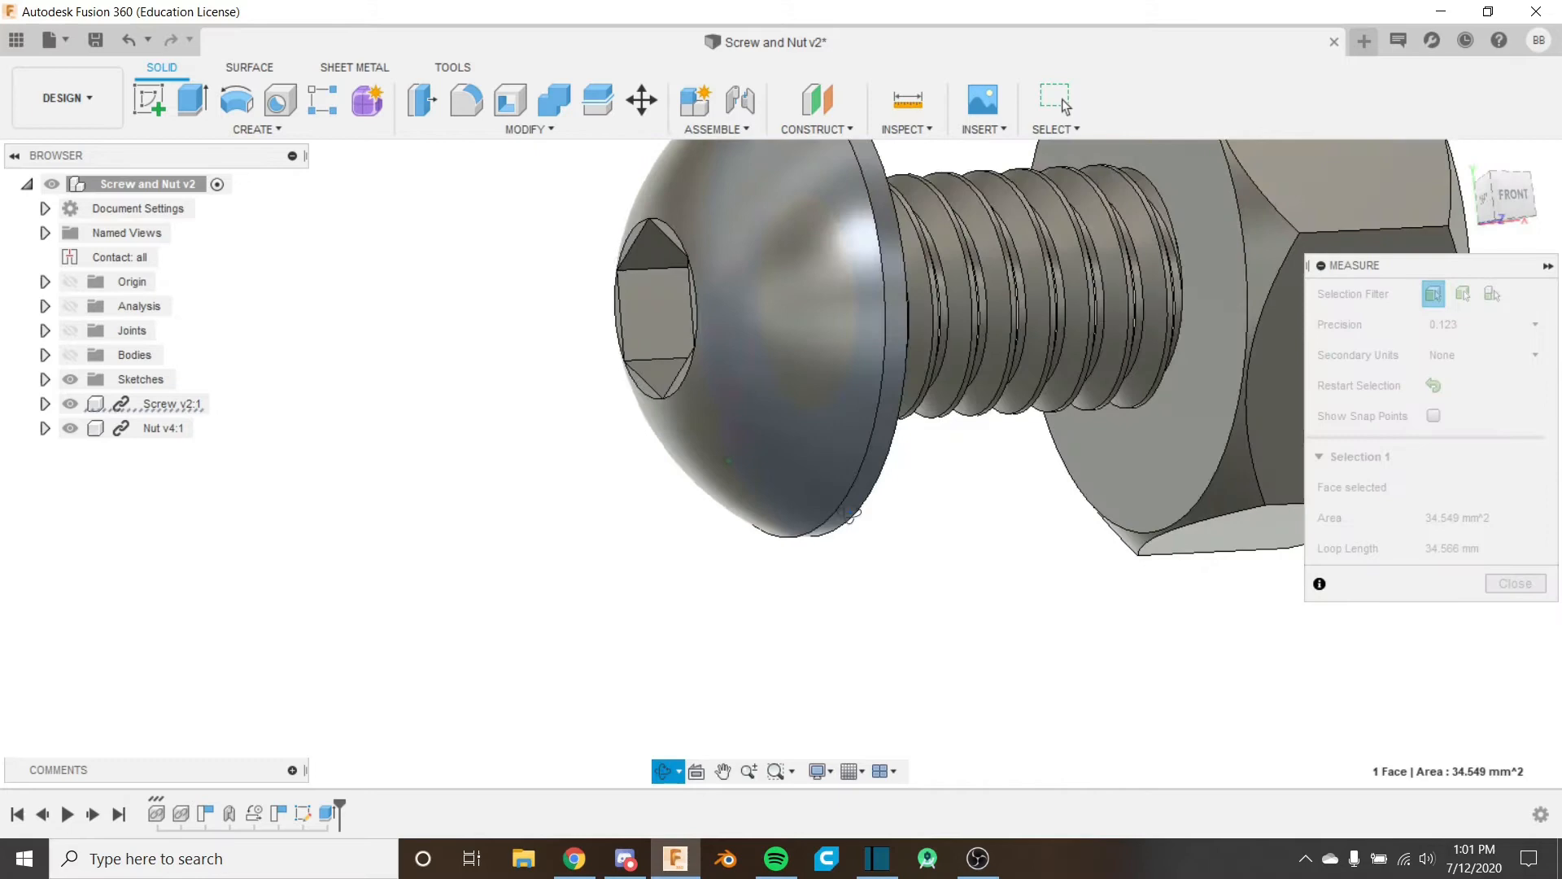
{"action": "left_click", "coordinate": [1123, 470]}
{"action": "middle_click_drag", "start_coordinate": [1123, 470], "coordinate": [1036, 464], "text": "shift"}
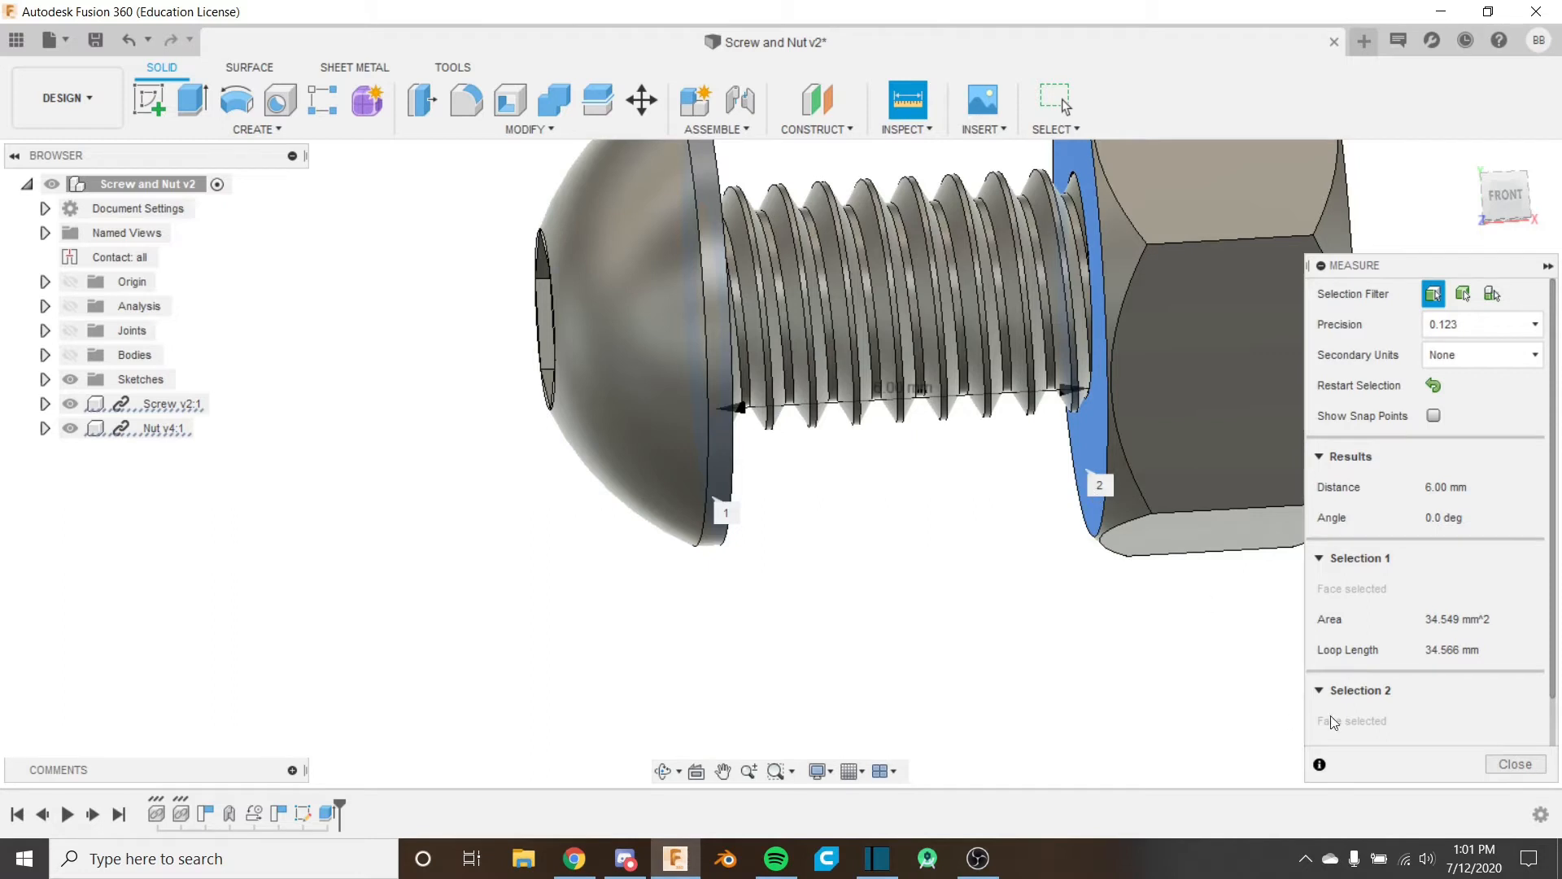
{"action": "left_click", "coordinate": [1515, 764]}
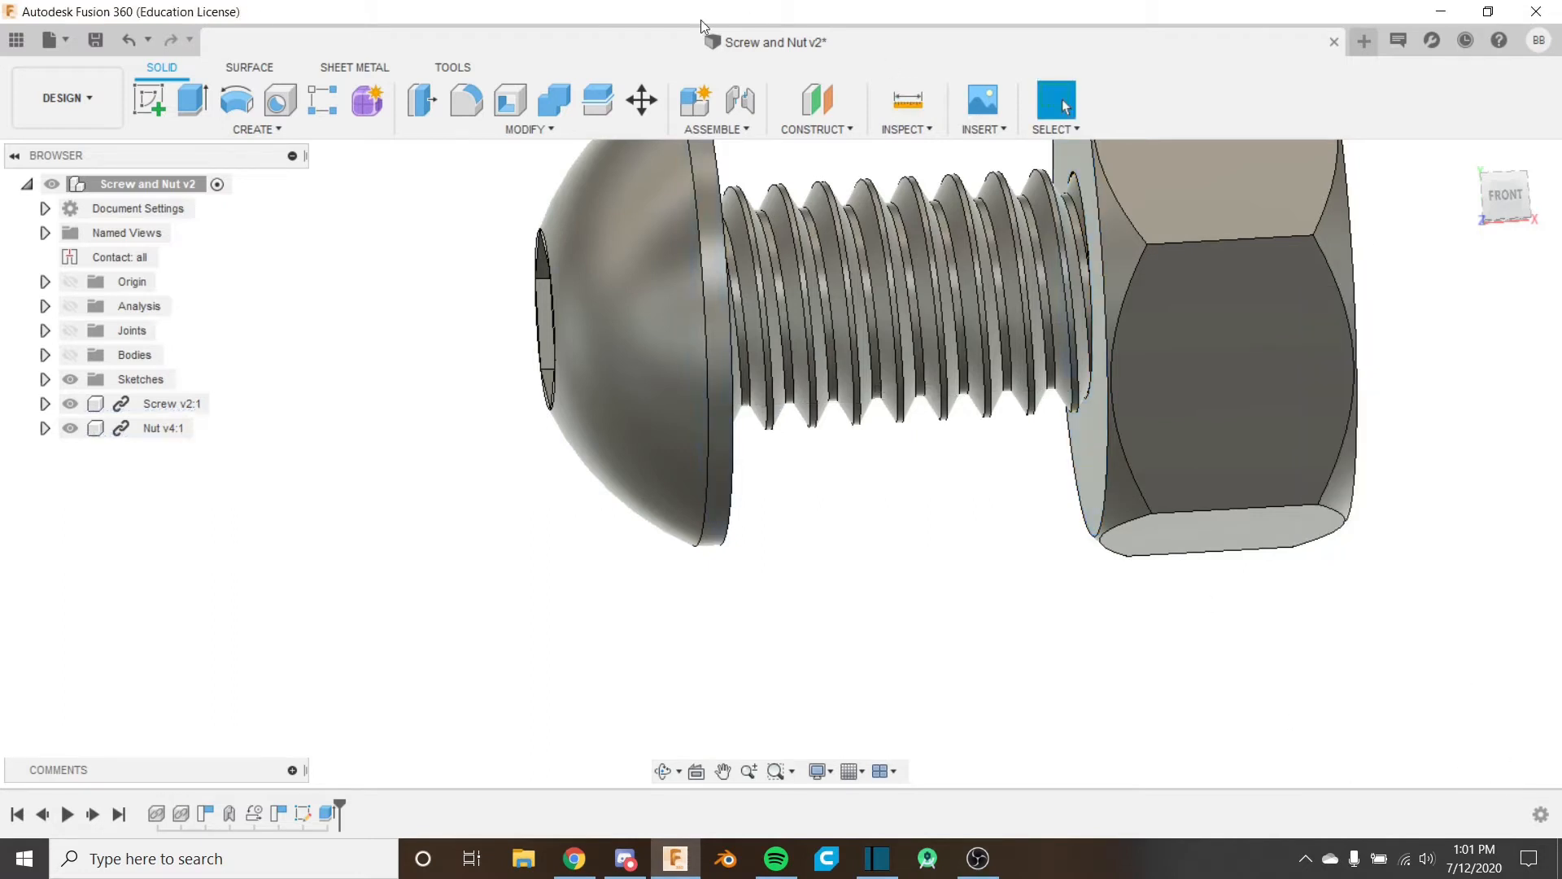
{"action": "left_click", "coordinate": [642, 98]}
{"action": "left_click", "coordinate": [171, 403]}
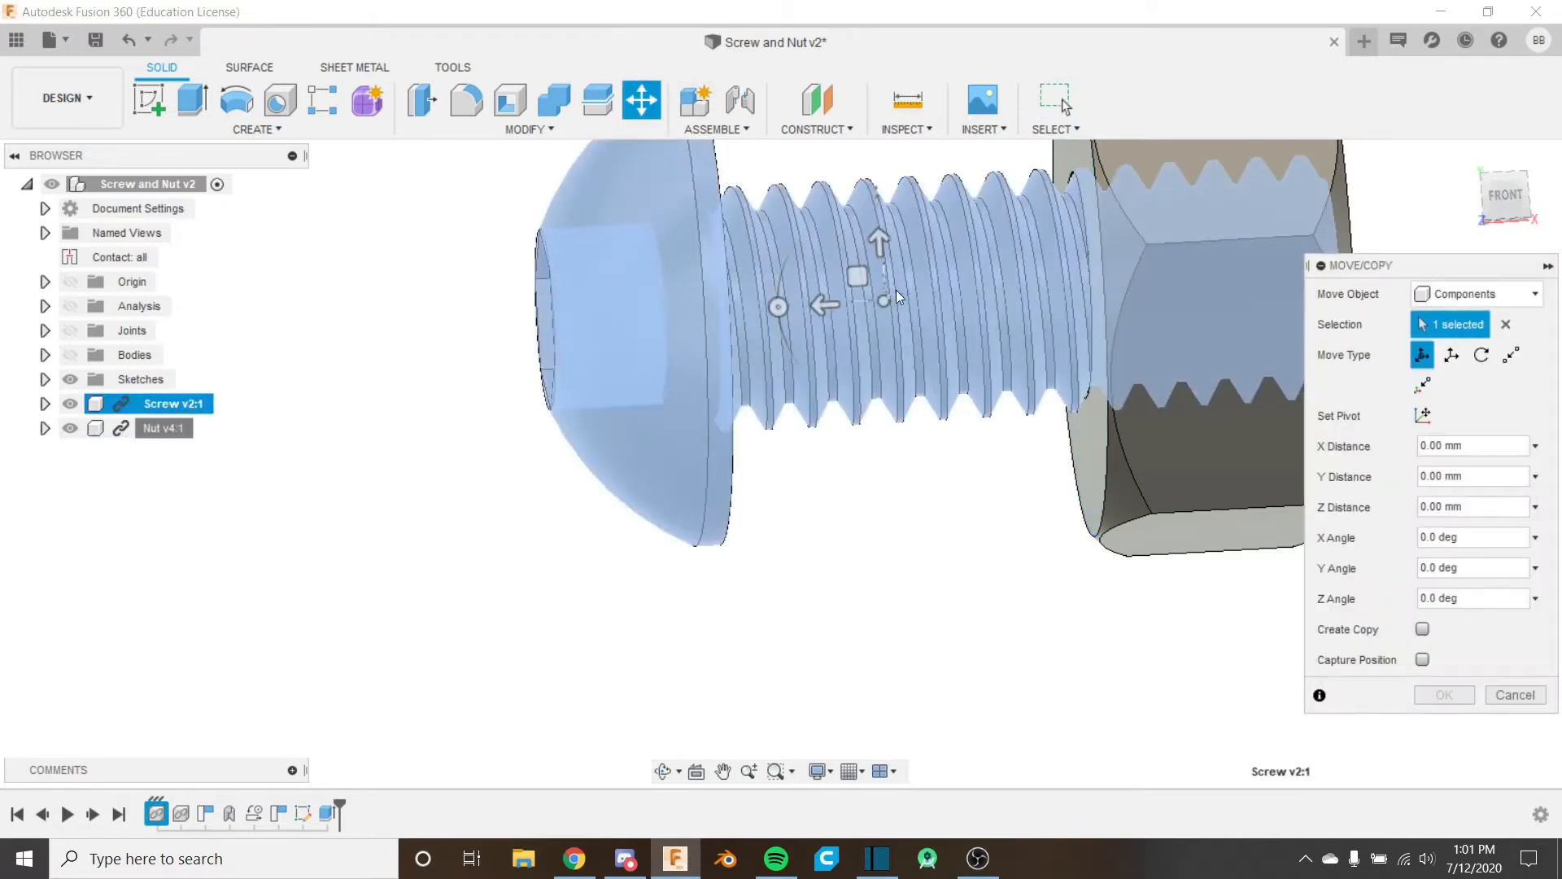
{"action": "mouse_move", "coordinate": [779, 308]}
{"action": "left_mouse_down"}
{"action": "mouse_move", "coordinate": [787, 345]}
{"action": "mouse_move", "coordinate": [767, 304]}
{"action": "mouse_move", "coordinate": [797, 198]}
{"action": "mouse_move", "coordinate": [827, 209]}
{"action": "mouse_move", "coordinate": [788, 251]}
{"action": "mouse_move", "coordinate": [798, 363]}
{"action": "mouse_move", "coordinate": [795, 300]}
{"action": "left_mouse_up"}
{"action": "left_click", "coordinate": [1521, 699]}
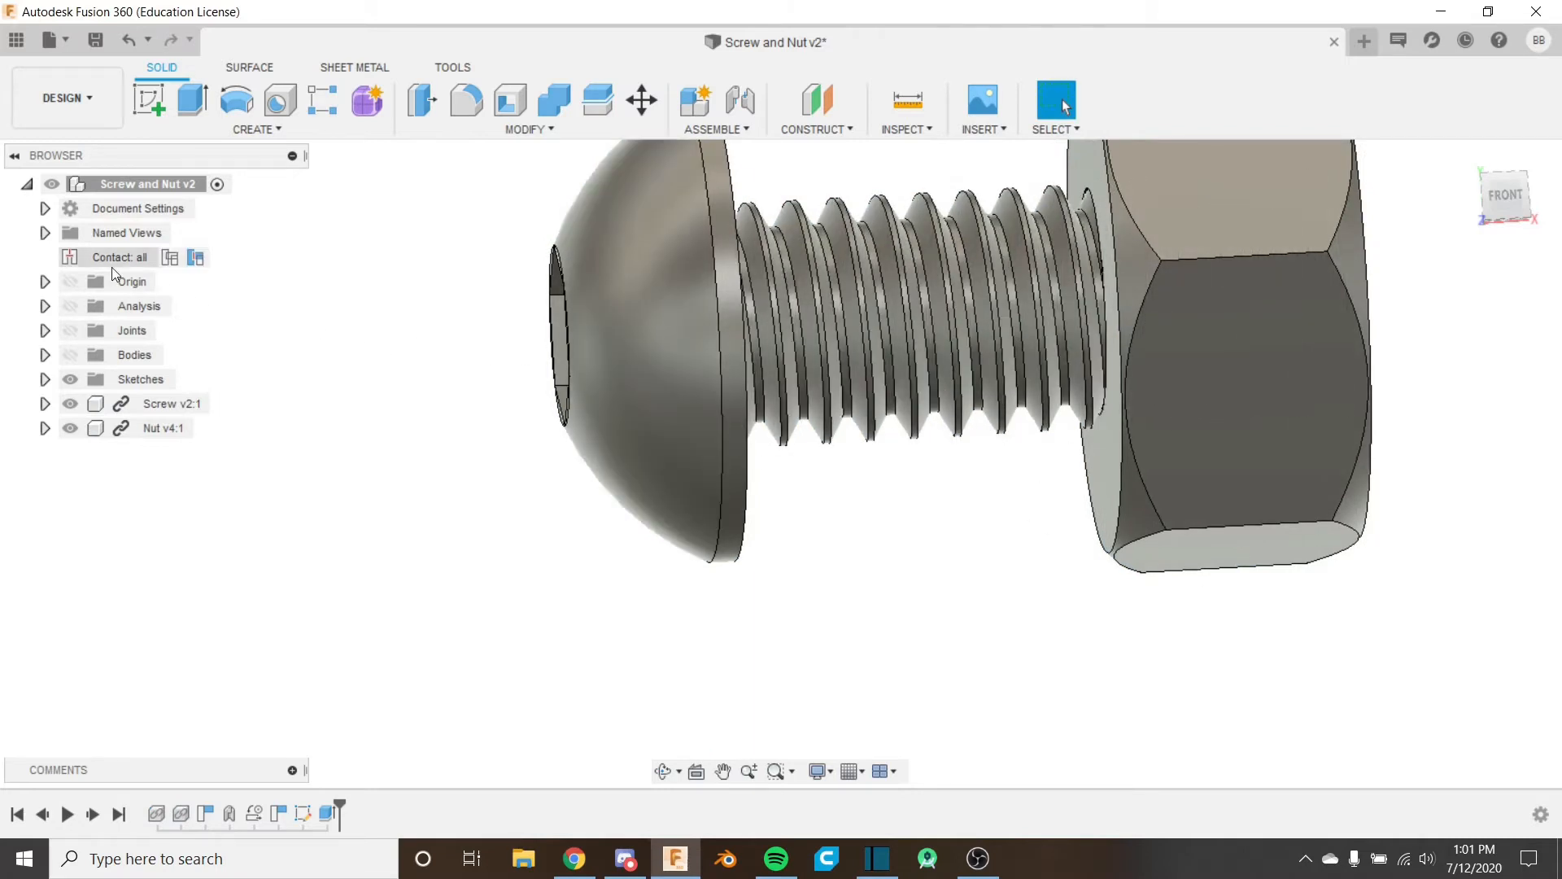
Step: Disable contact between all components, and rotate the screw and nut components together by 2.34° about the Z axis
{"action": "left_click", "coordinate": [171, 259]}
{"action": "left_click", "coordinate": [170, 259]}
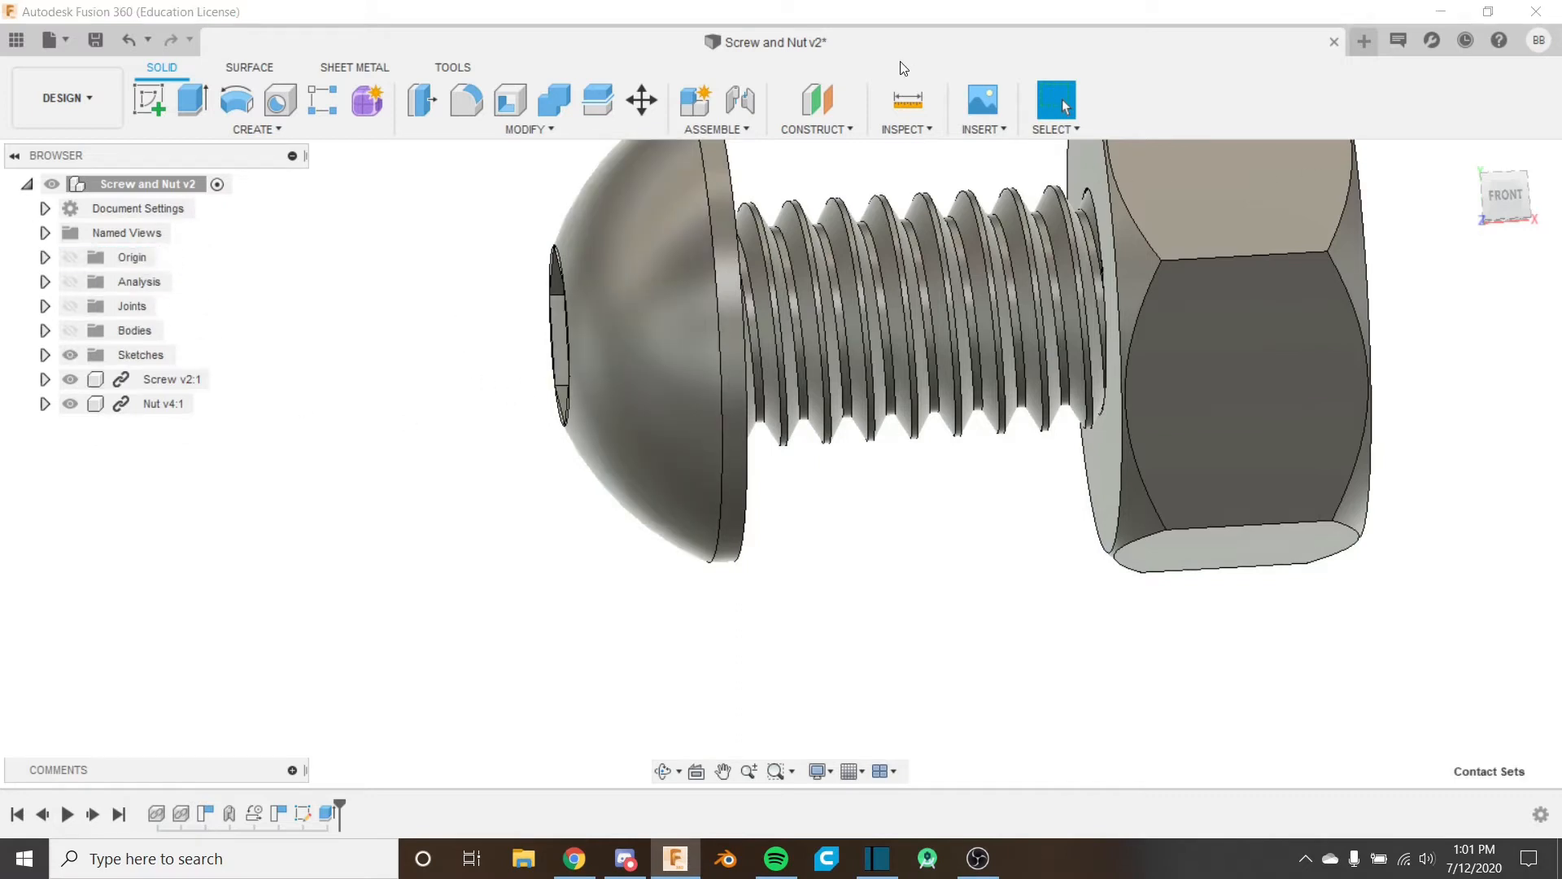
{"action": "left_click", "coordinate": [640, 91]}
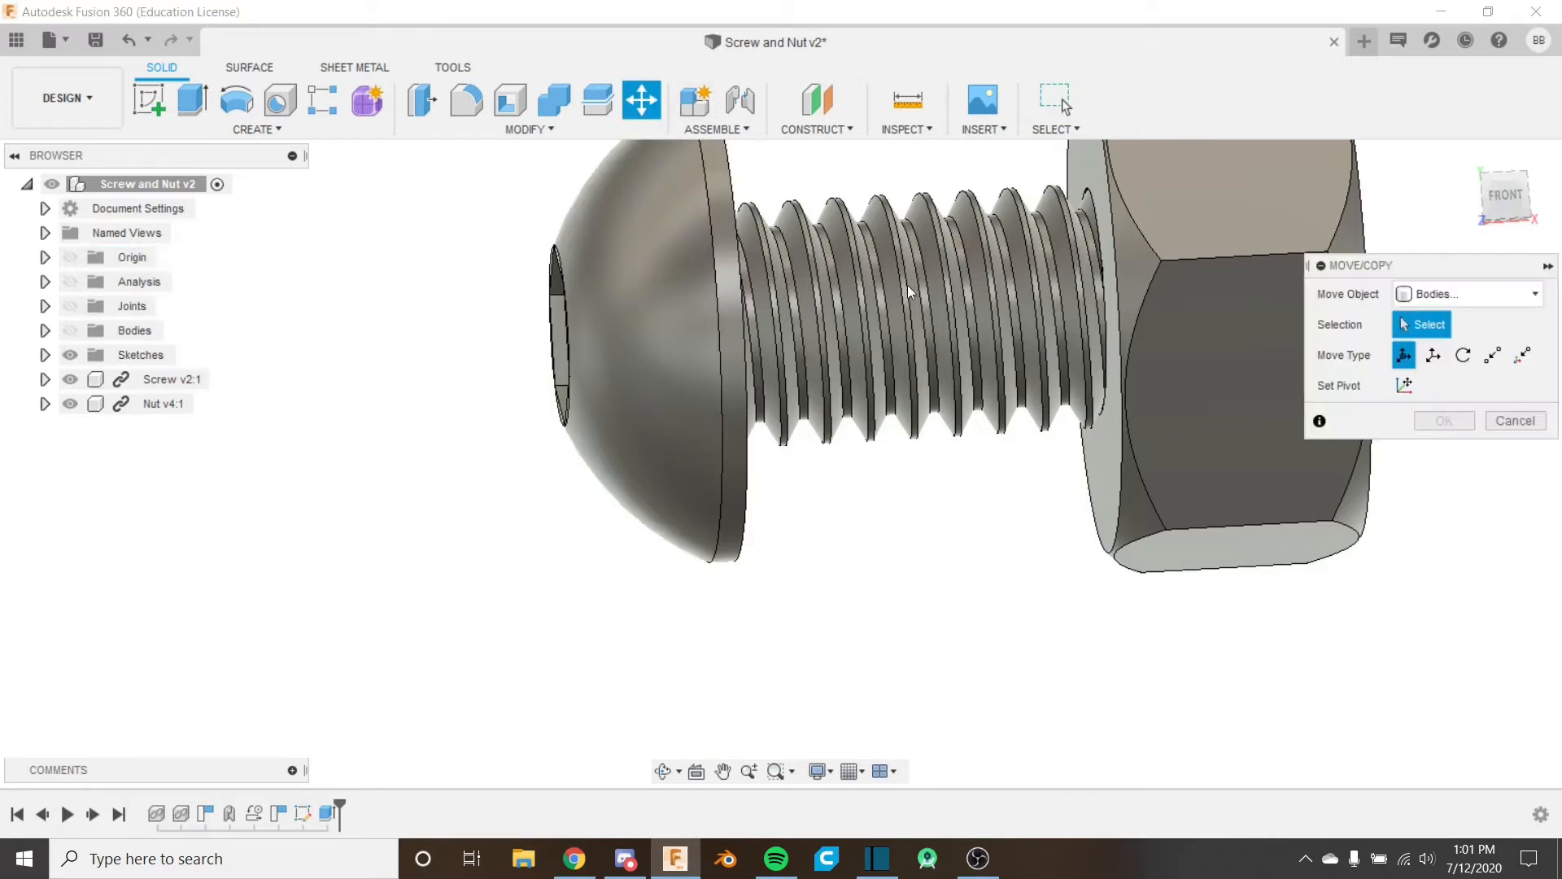
{"action": "left_click", "coordinate": [1480, 294]}
{"action": "left_click", "coordinate": [1465, 317]}
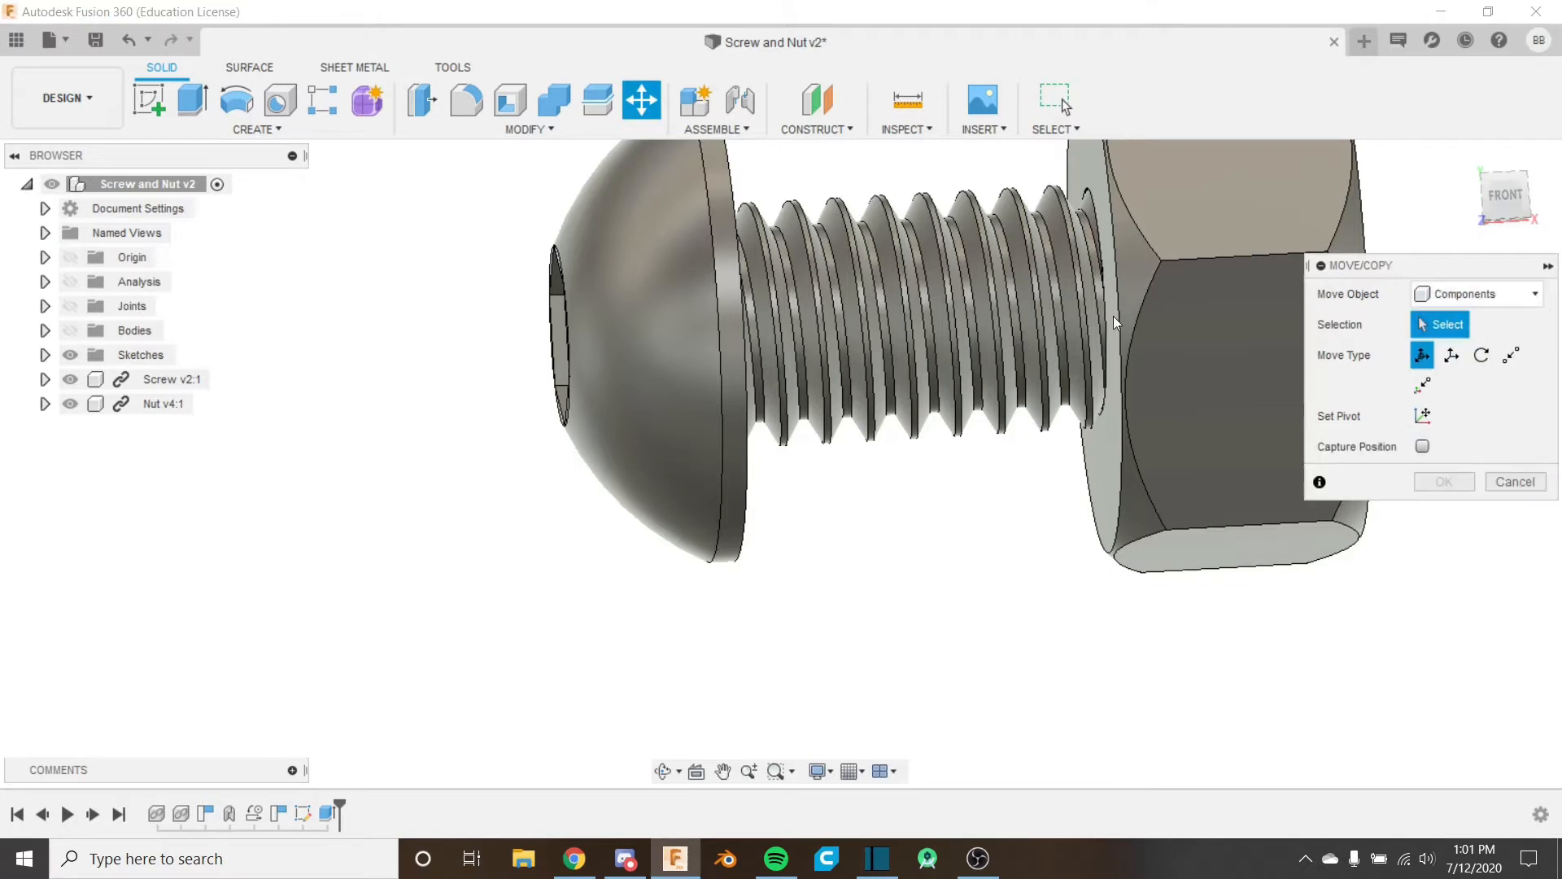
{"action": "left_click", "coordinate": [167, 379]}
{"action": "left_click", "coordinate": [155, 404]}
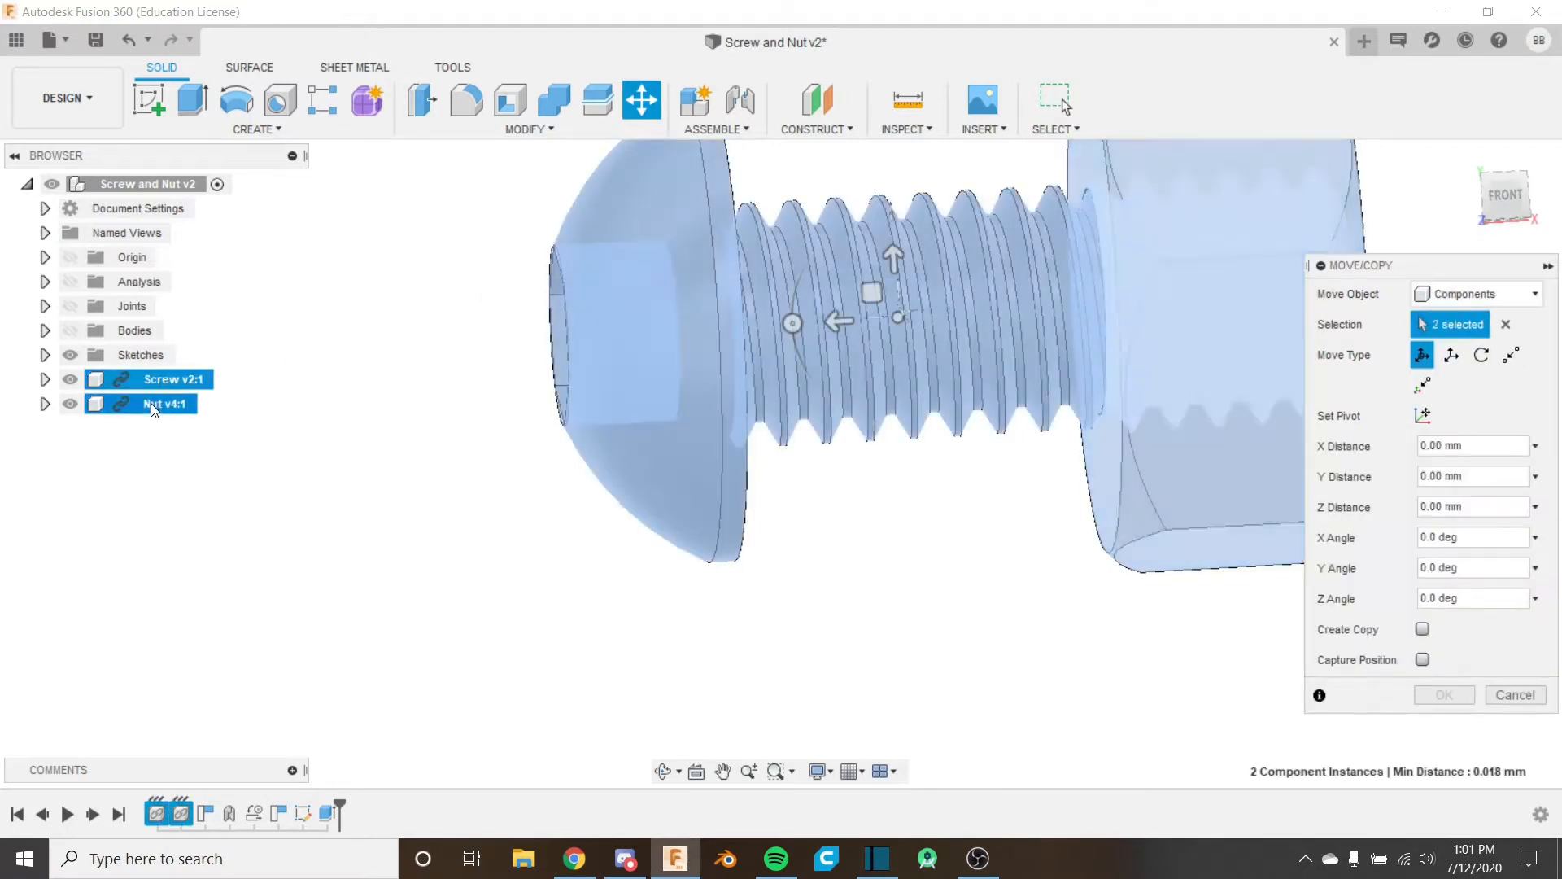
{"action": "left_click_drag", "start_coordinate": [803, 319], "coordinate": [817, 301]}
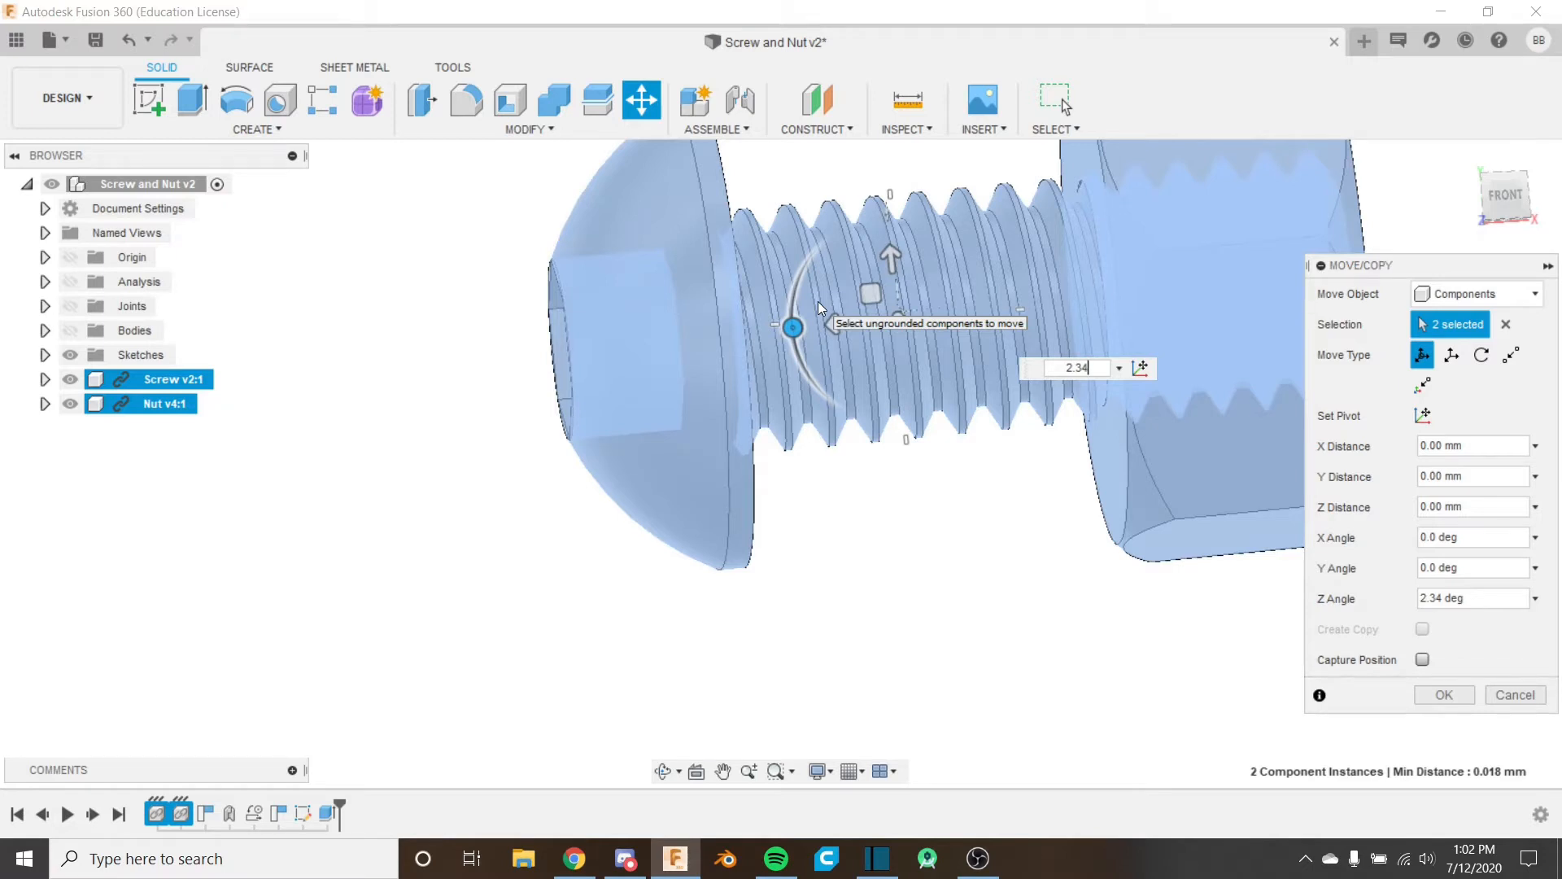
{"action": "key", "text": "Return"}
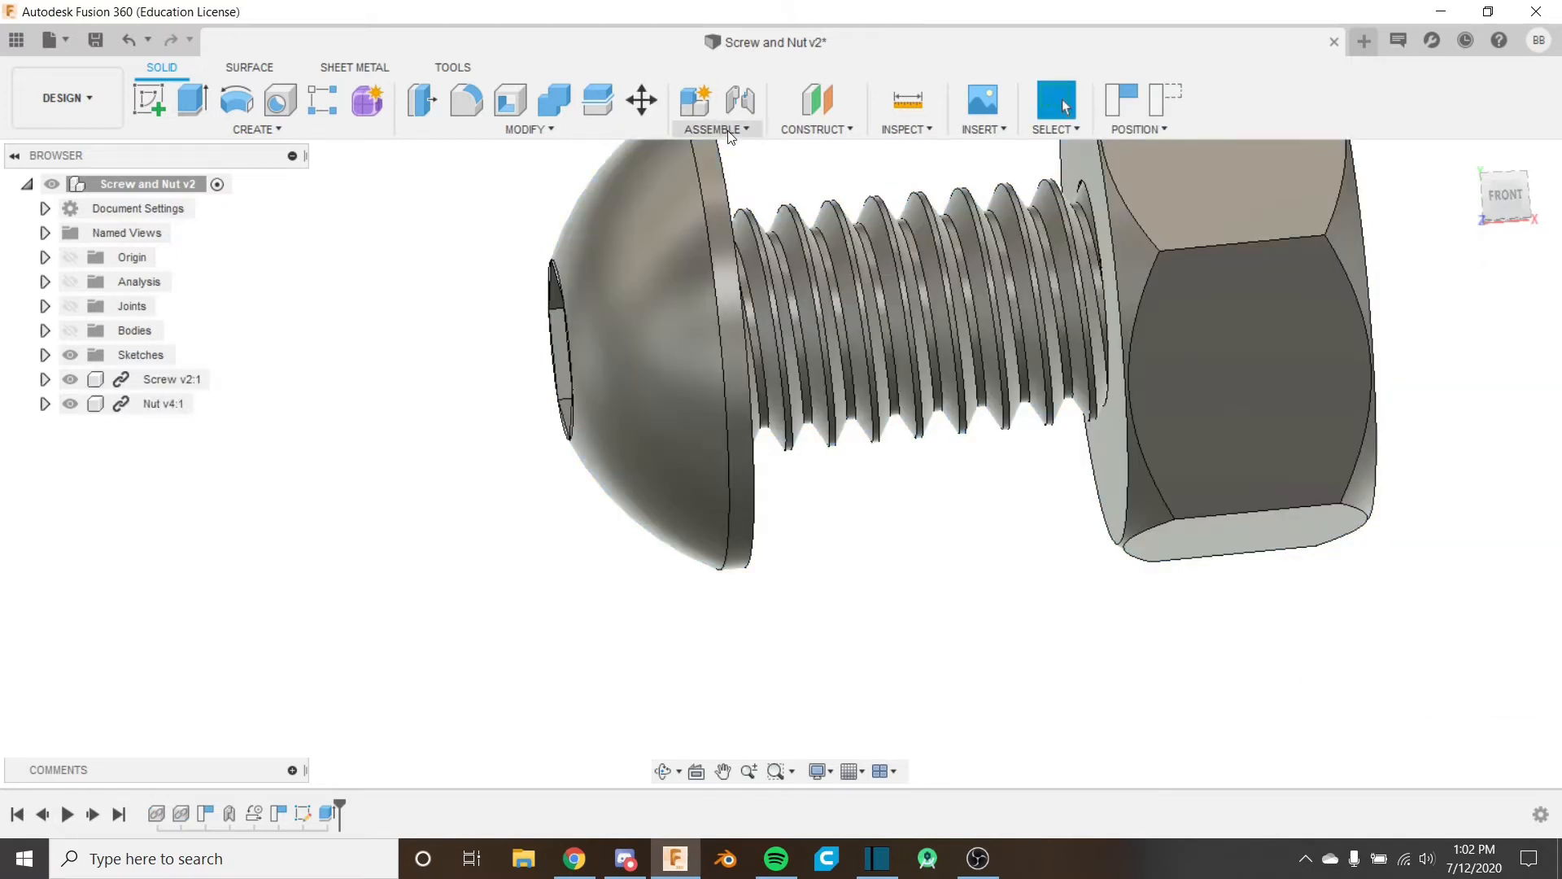
Step: Show the ground plate body again and examine the gap beneath the screw and nut from the front
{"action": "scroll", "coordinate": [786, 342], "scroll_direction": "down", "scroll_amount": 3}
{"action": "middle_click_drag", "start_coordinate": [804, 374], "coordinate": [773, 388]}
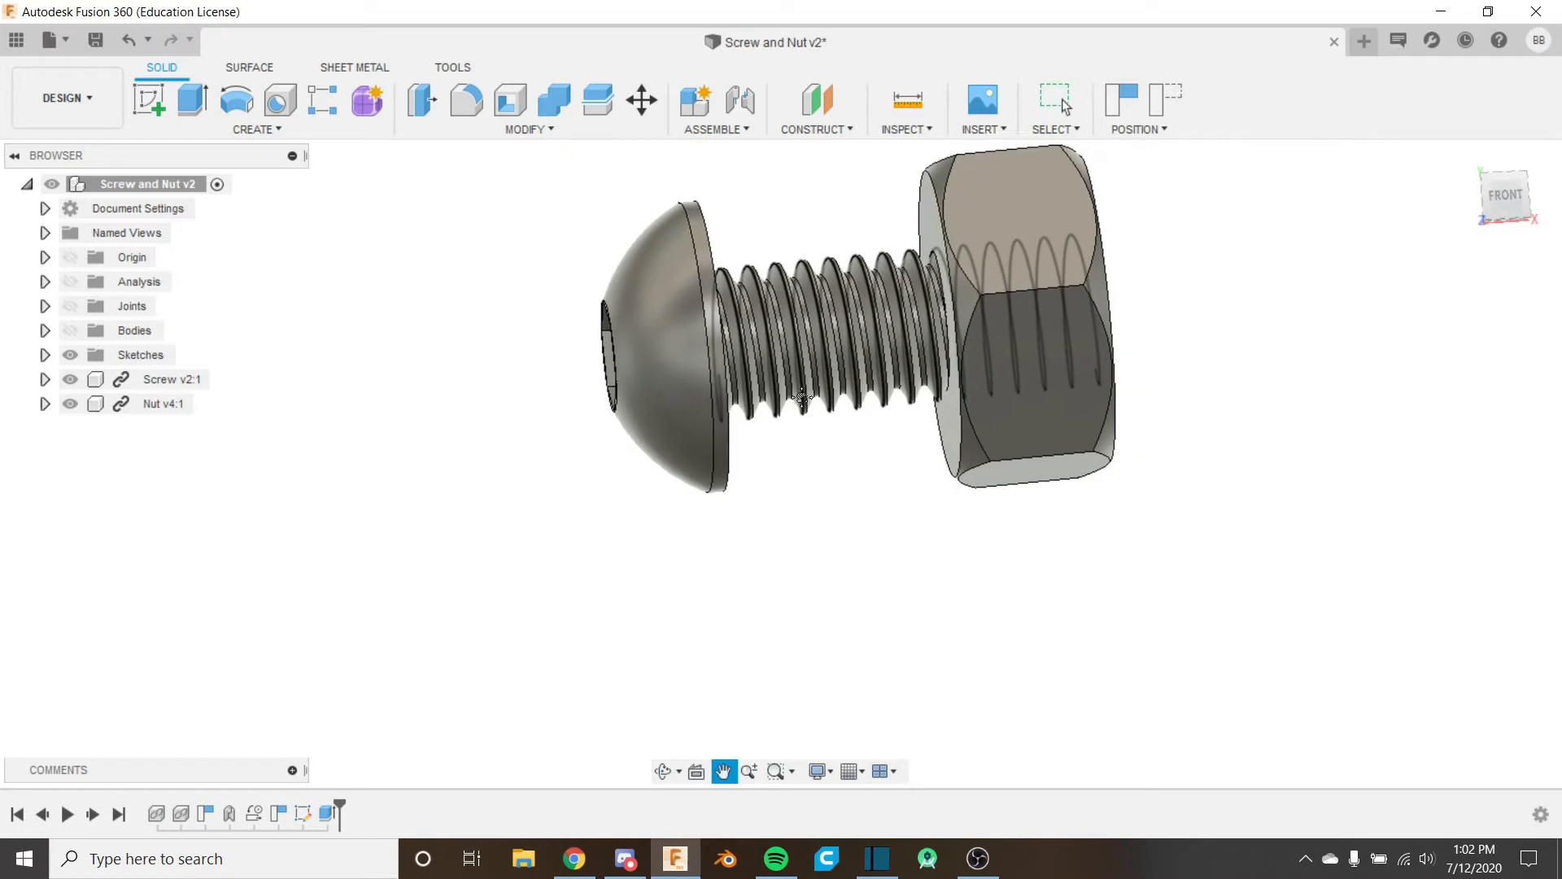
{"action": "left_click", "coordinate": [1492, 204]}
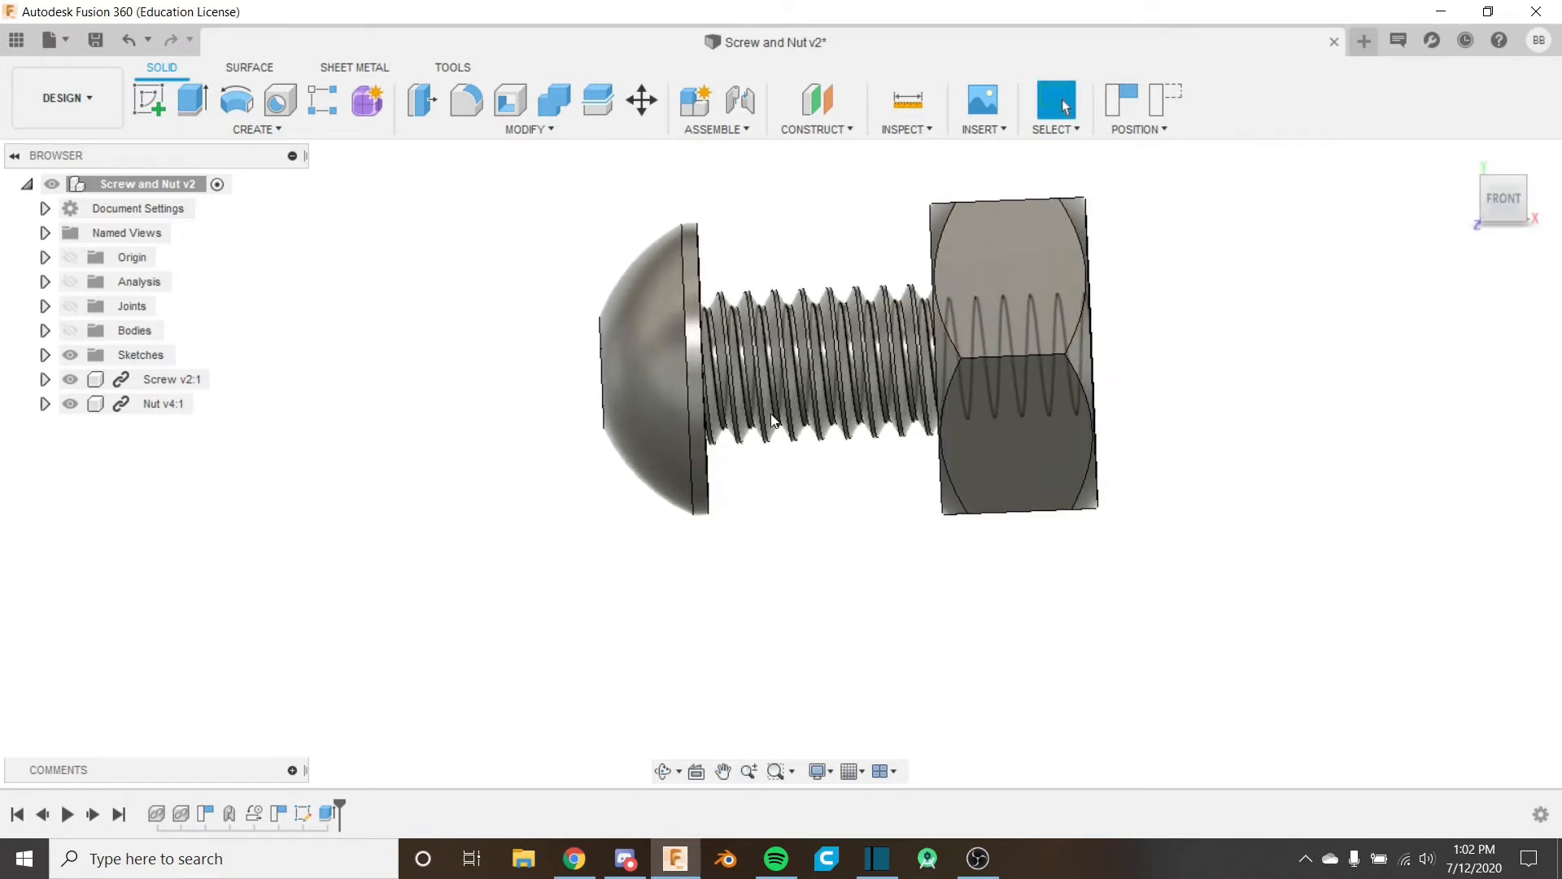
{"action": "scroll", "coordinate": [769, 413], "scroll_direction": "down", "scroll_amount": 4}
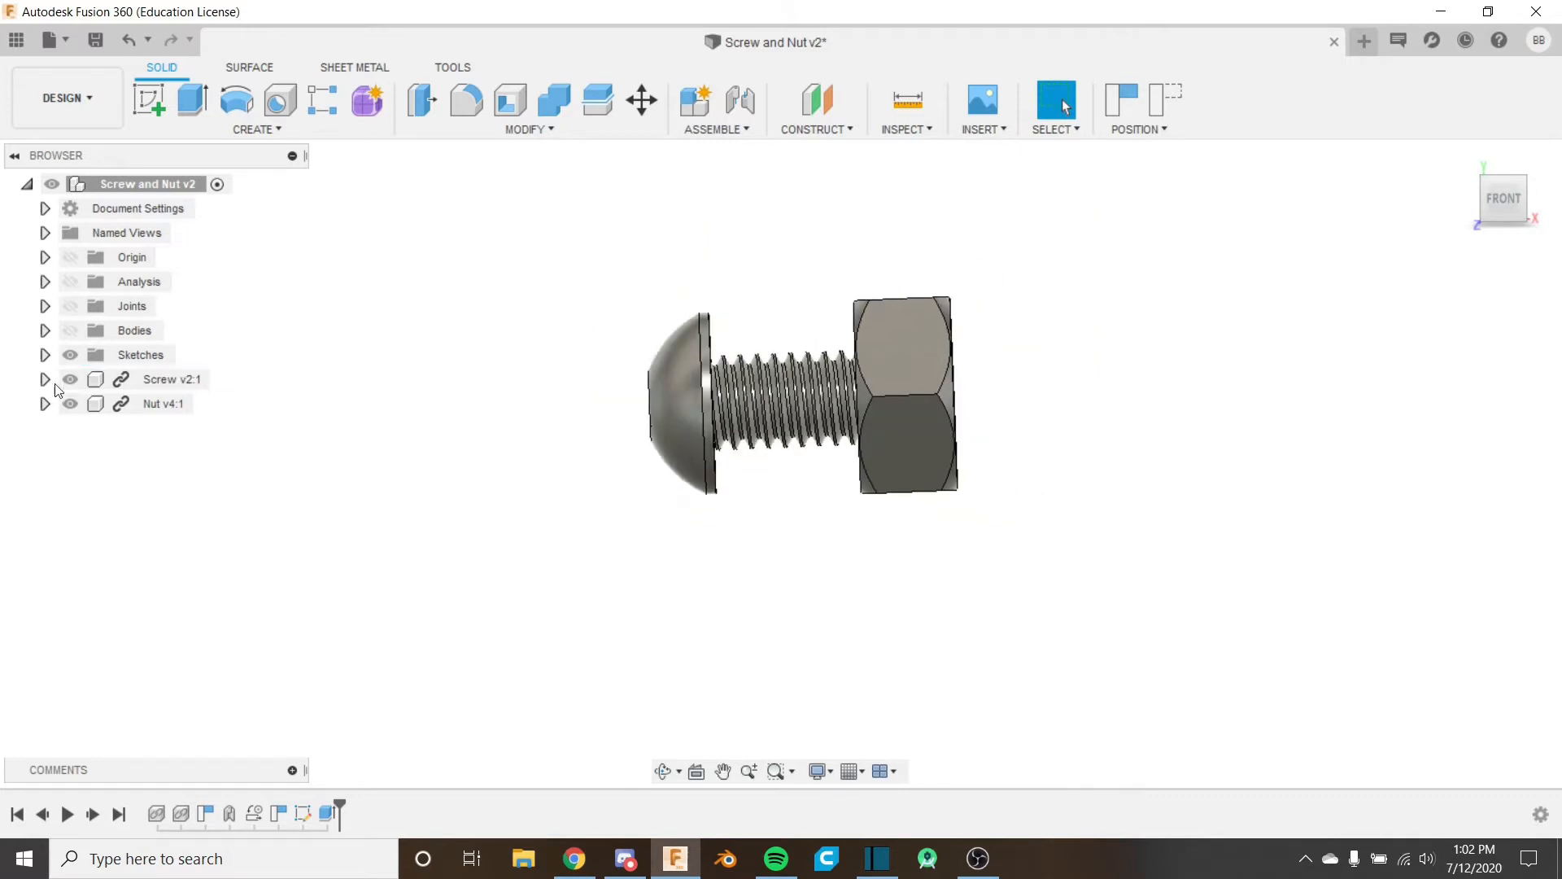
{"action": "left_click", "coordinate": [65, 333]}
{"action": "scroll", "coordinate": [842, 488], "scroll_direction": "up", "scroll_amount": 3}
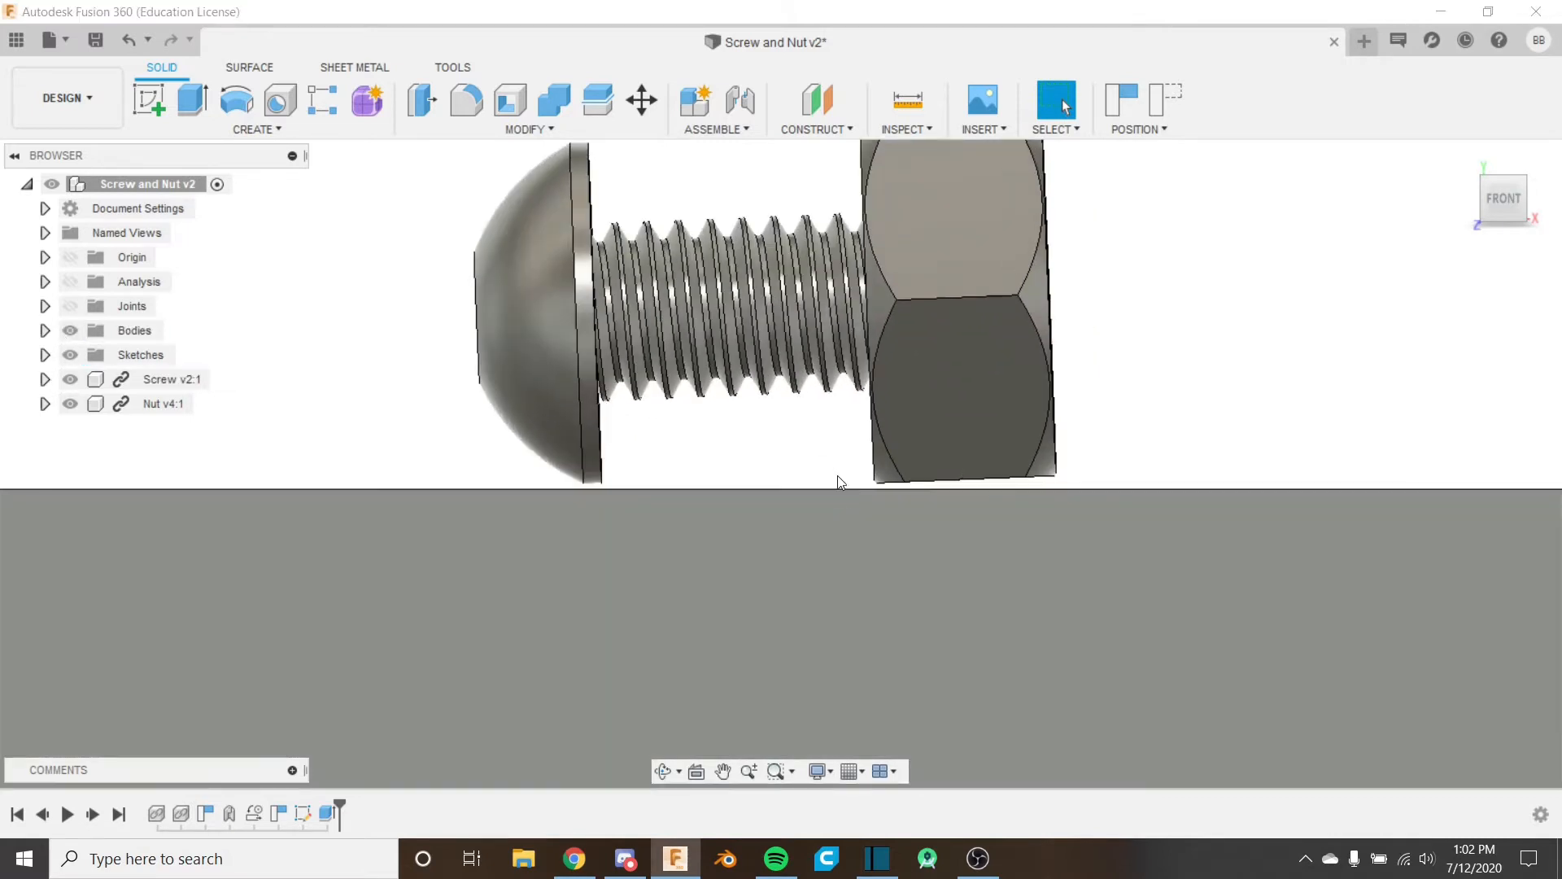
{"action": "scroll", "coordinate": [840, 480], "scroll_direction": "up", "scroll_amount": 4}
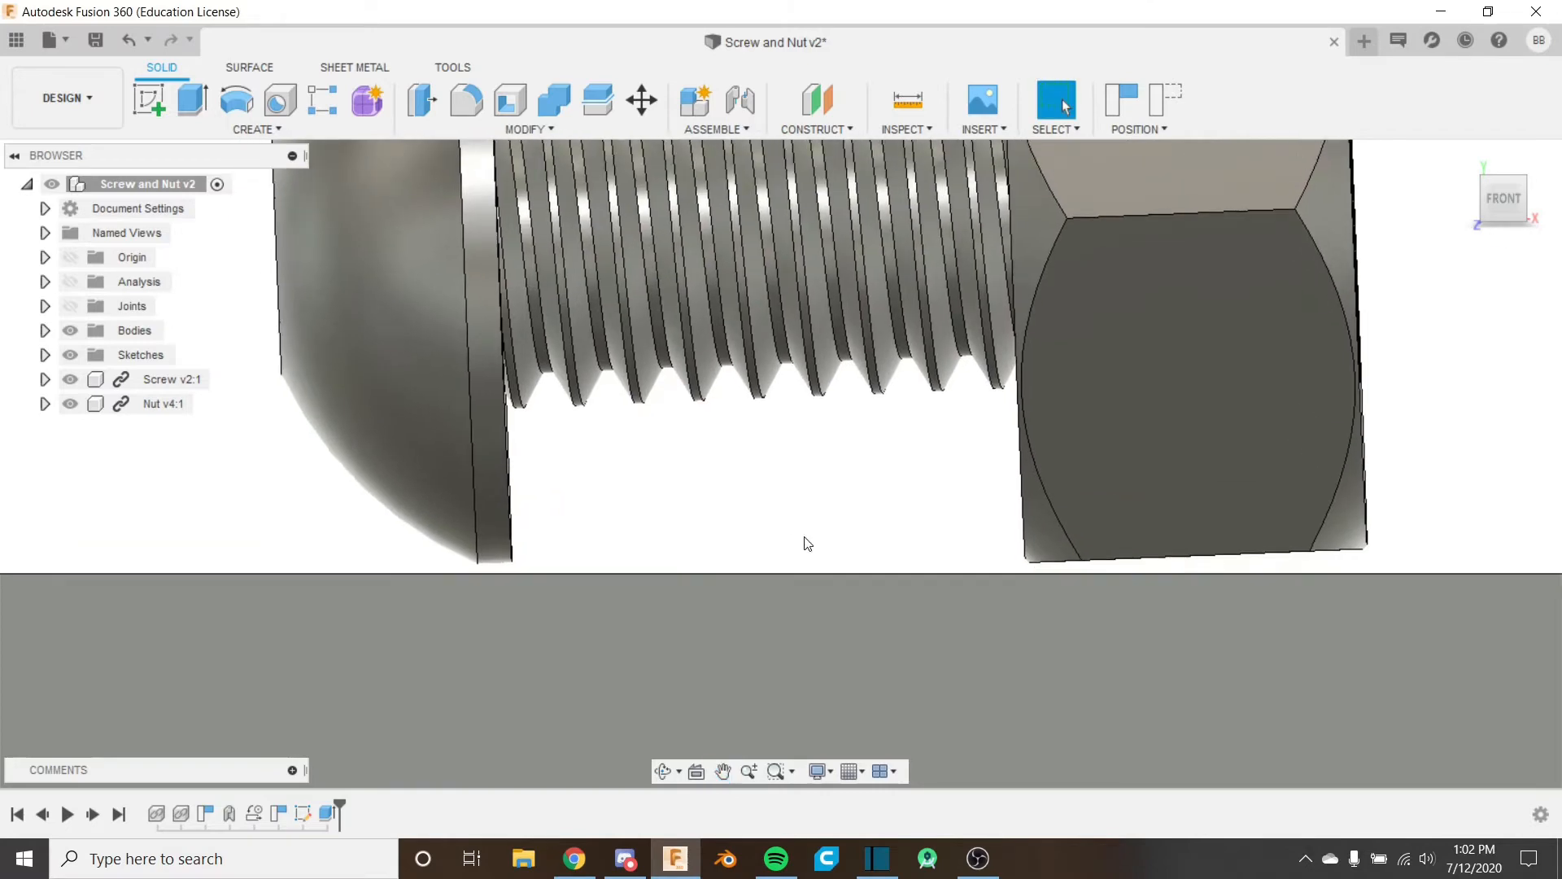
{"action": "scroll", "coordinate": [808, 543], "scroll_direction": "down", "scroll_amount": 5}
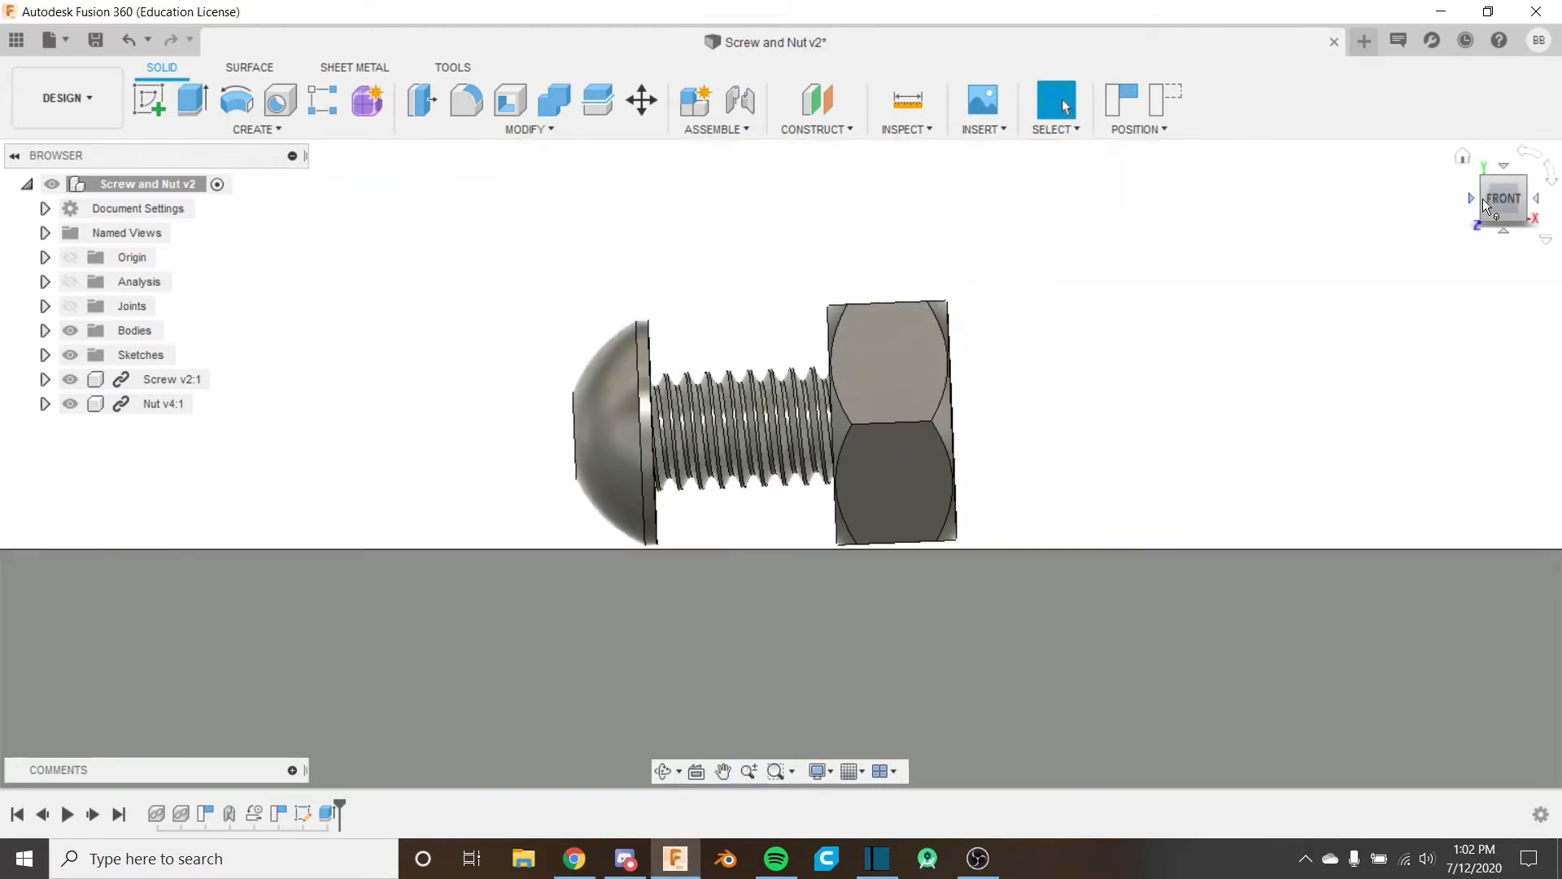
{"action": "scroll", "coordinate": [764, 533], "scroll_direction": "up", "scroll_amount": 5}
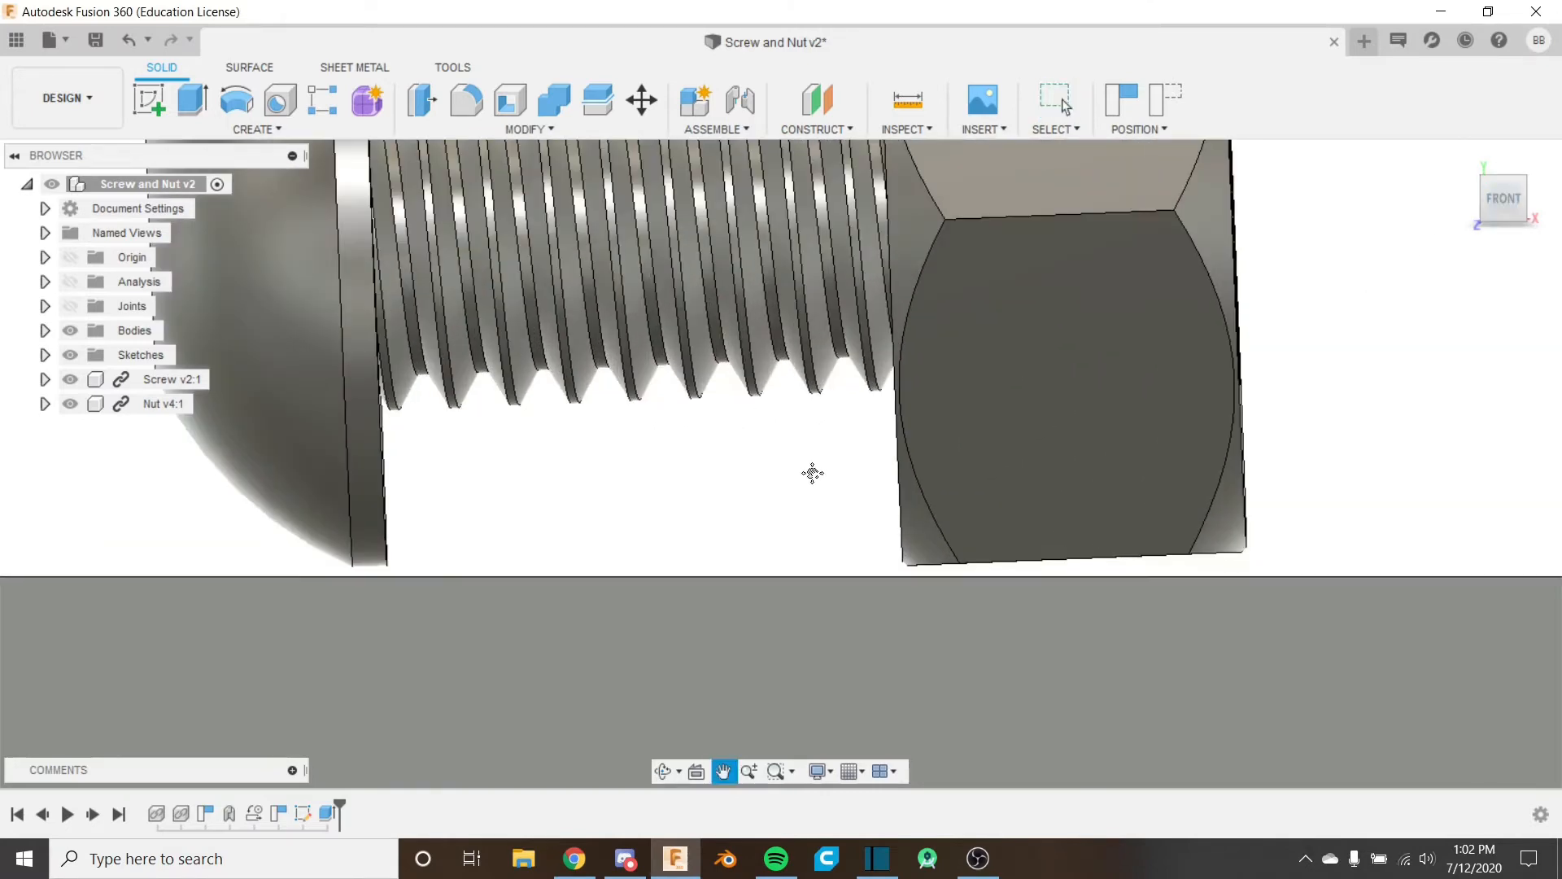
Step: Move the screw and nut components together by -0.12 mm in X distance, down onto the ground plate
{"action": "middle_click_drag", "start_coordinate": [812, 472], "coordinate": [868, 460]}
{"action": "left_click", "coordinate": [642, 101]}
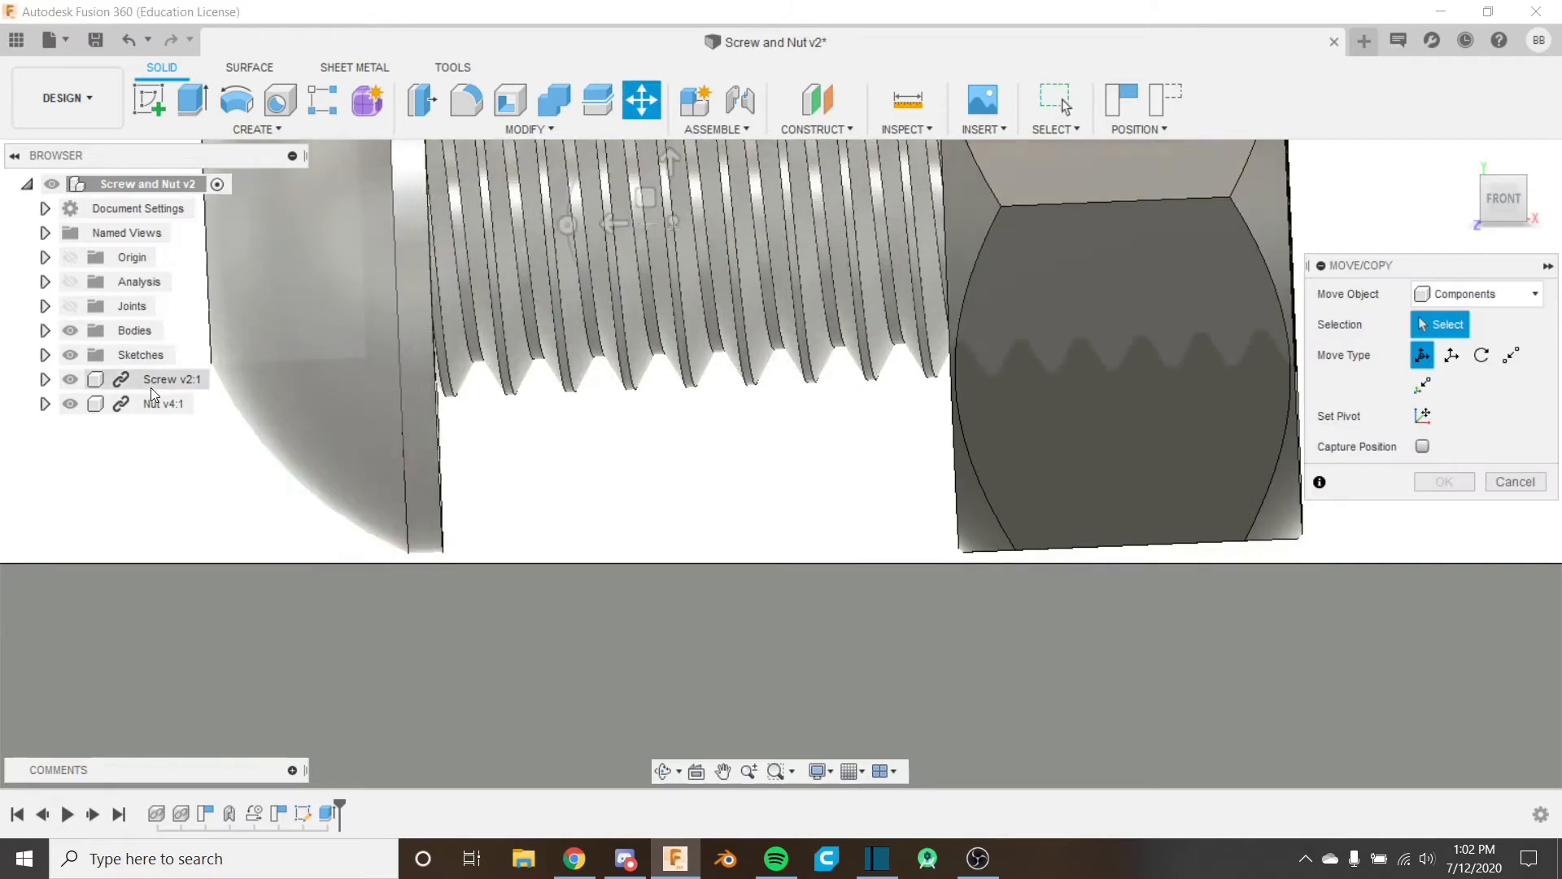
{"action": "left_click", "coordinate": [153, 391]}
{"action": "left_click", "coordinate": [161, 402]}
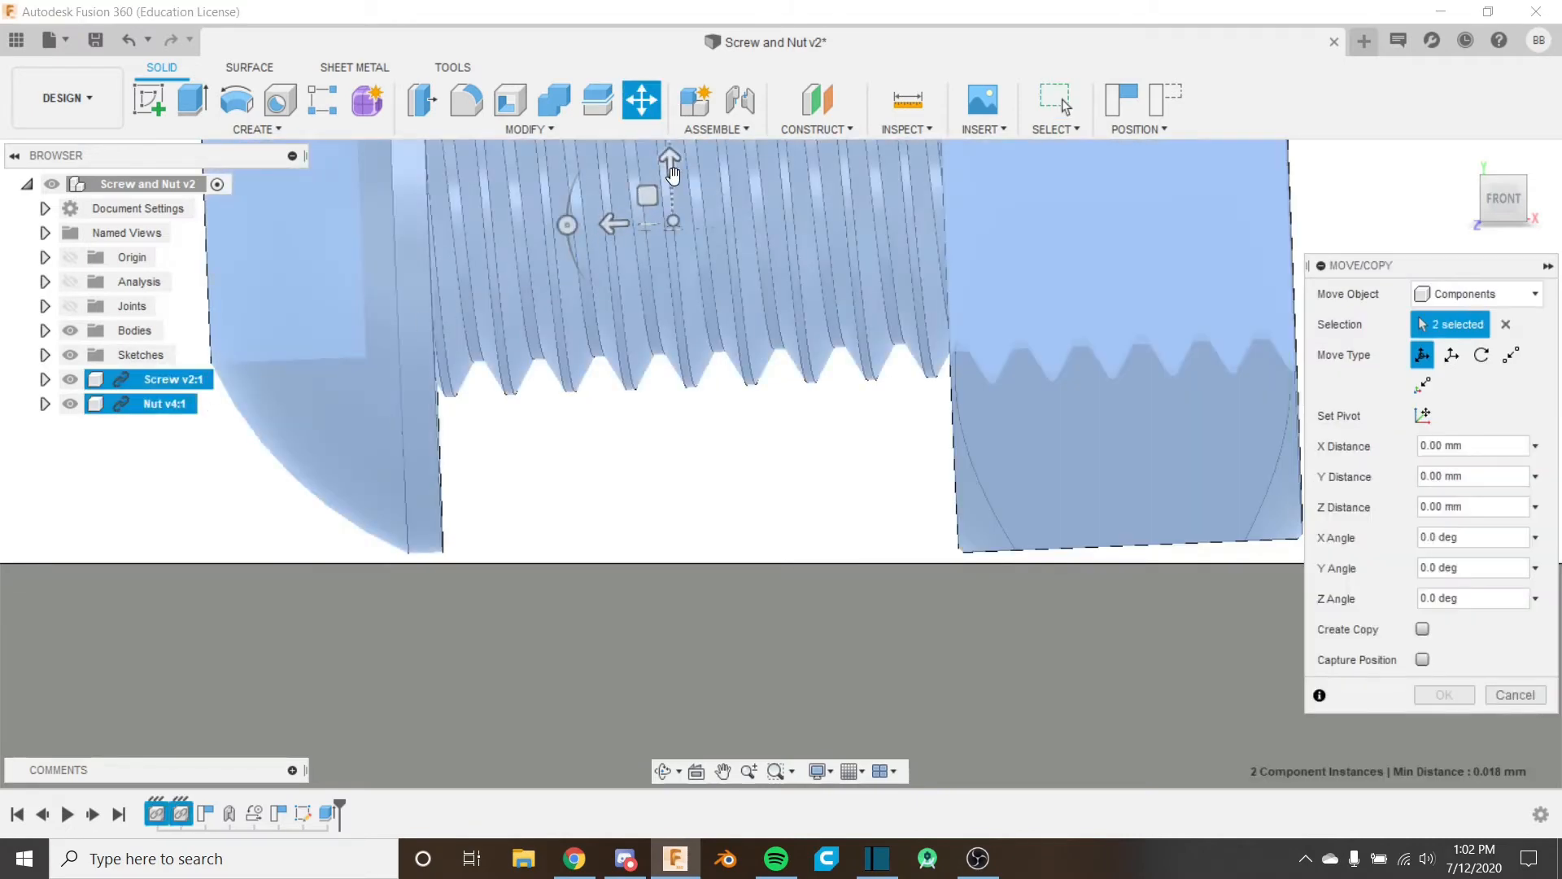
{"action": "left_click", "coordinate": [670, 162]}
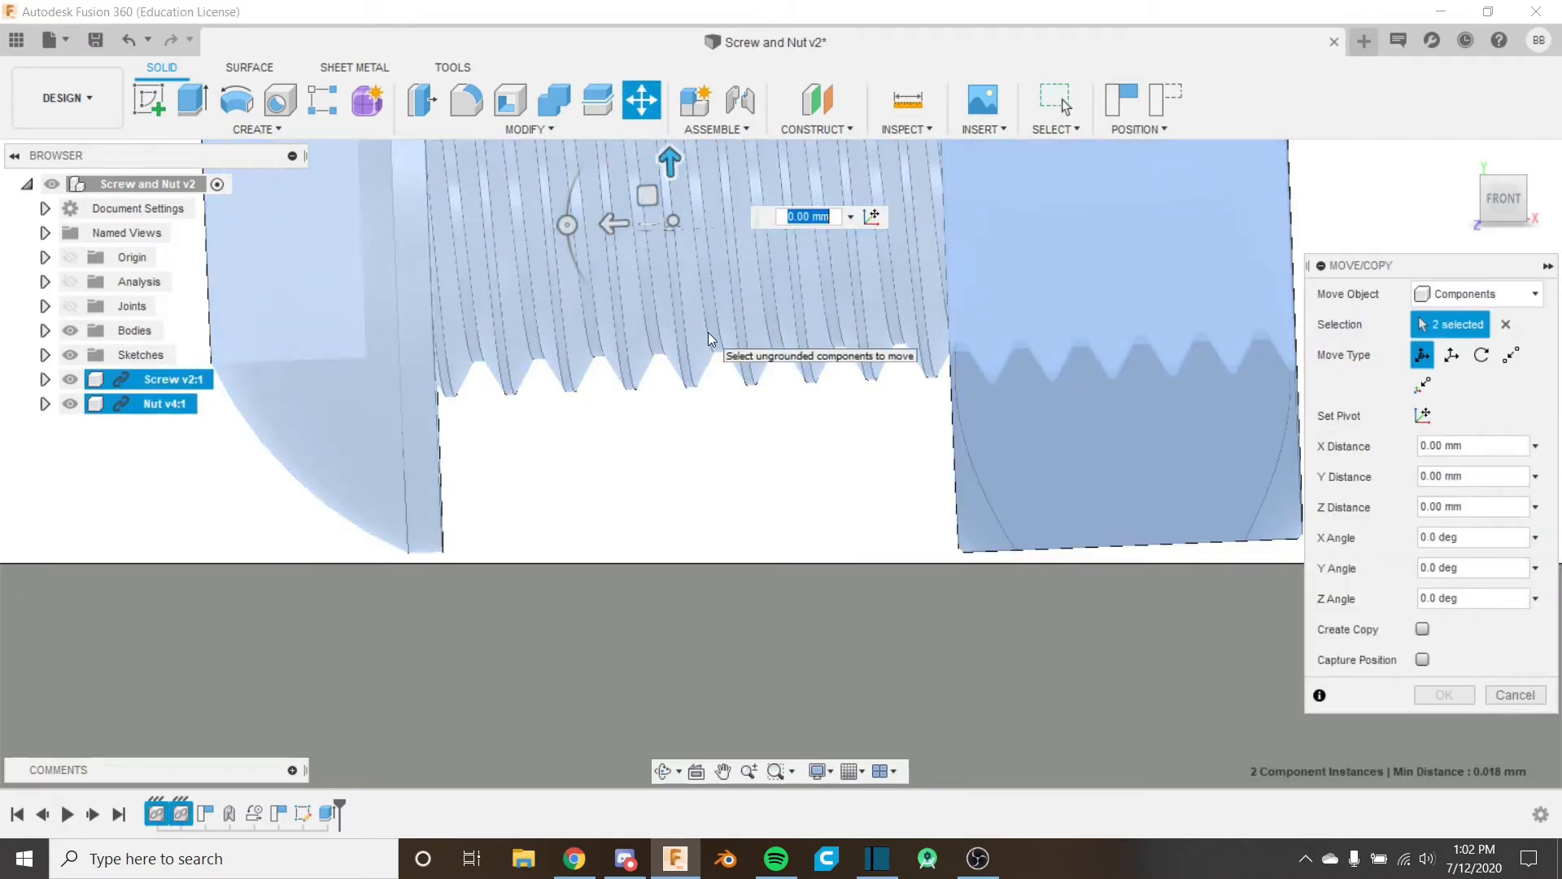
{"action": "type", "text": "-0.1"}
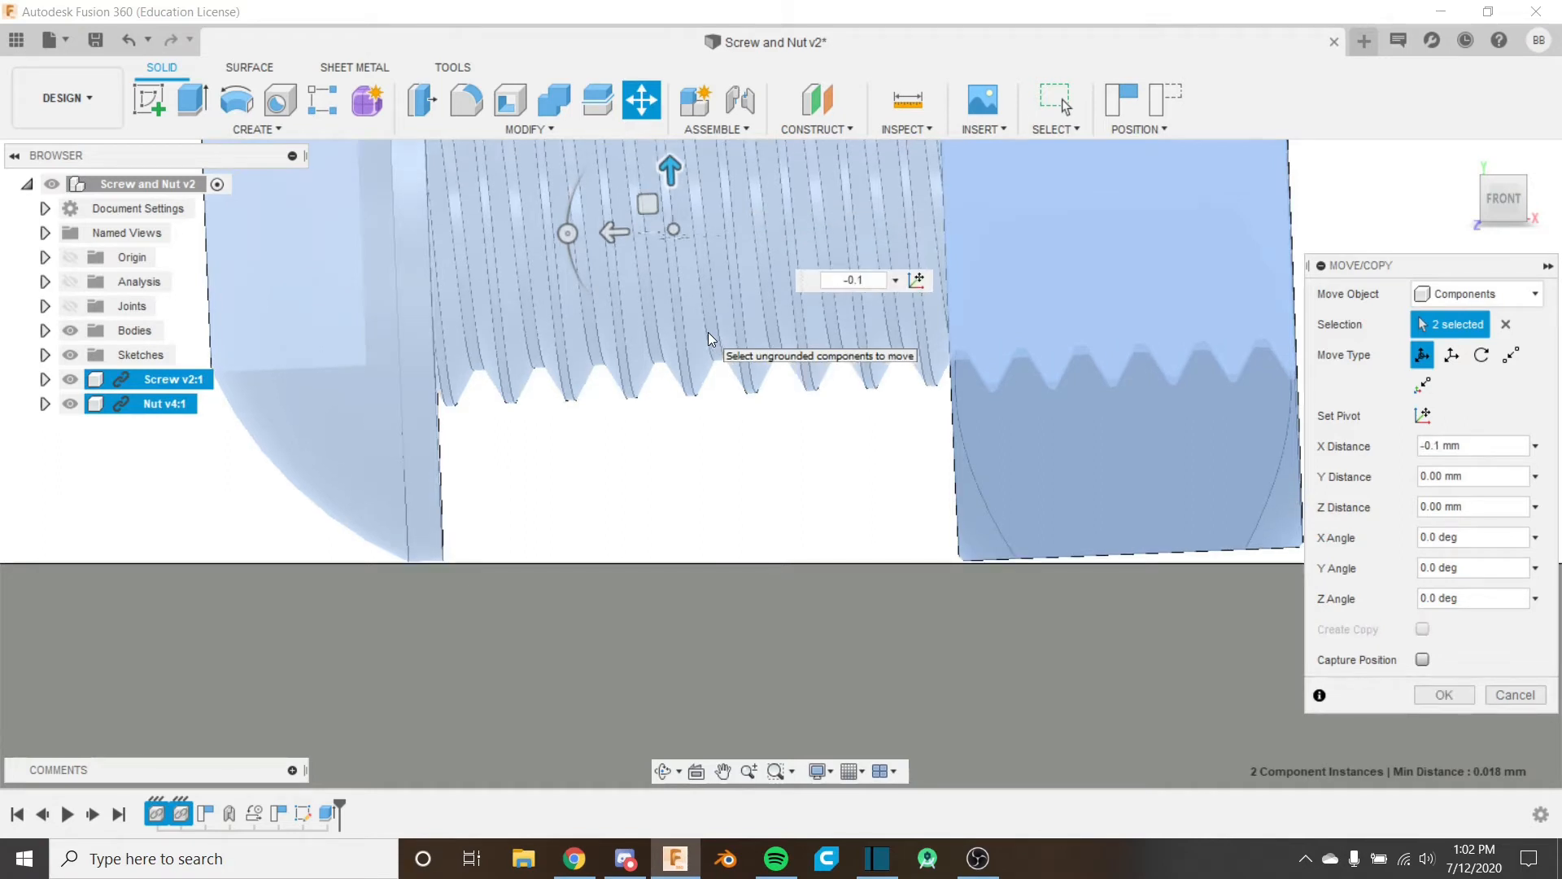
{"action": "type", "text": "5"}
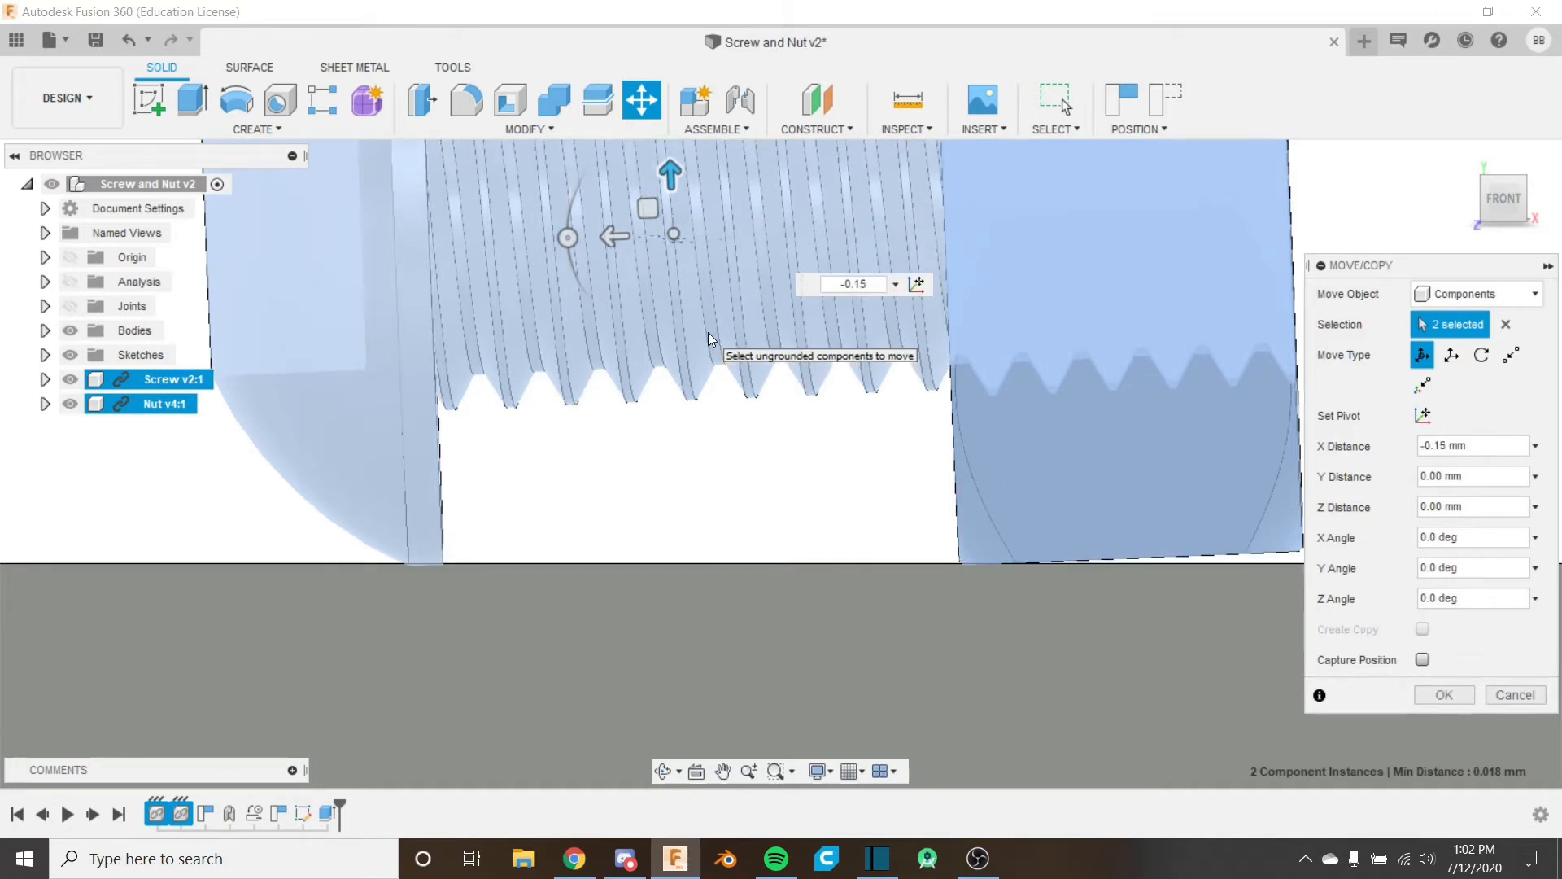
{"action": "key", "text": "BackSpace"}
{"action": "type", "text": "3"}
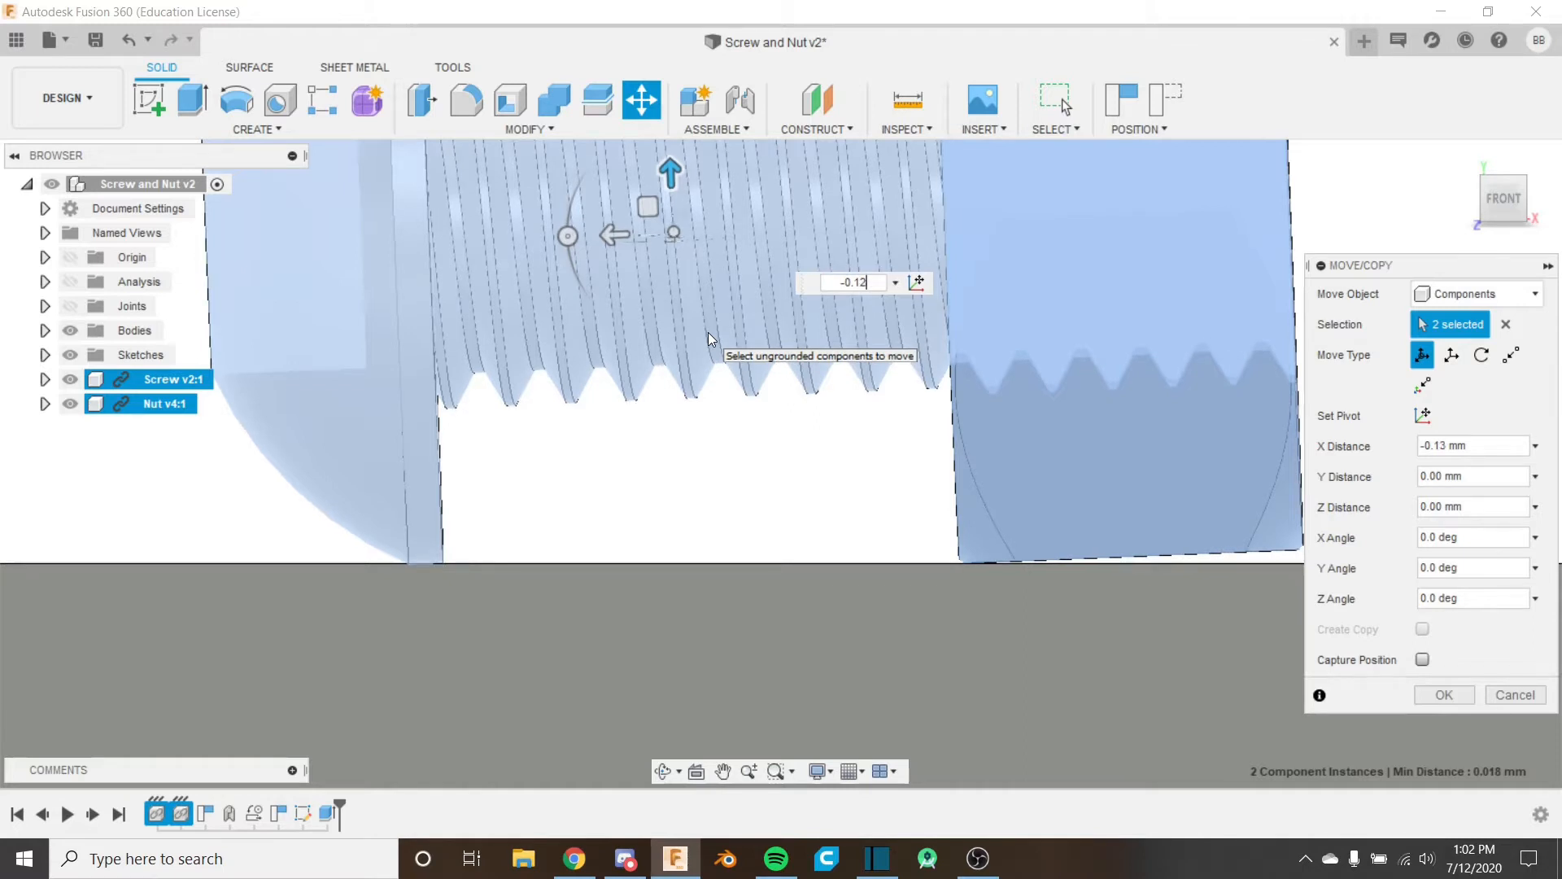
{"action": "key", "text": "BackSpace"}
{"action": "type", "text": "2"}
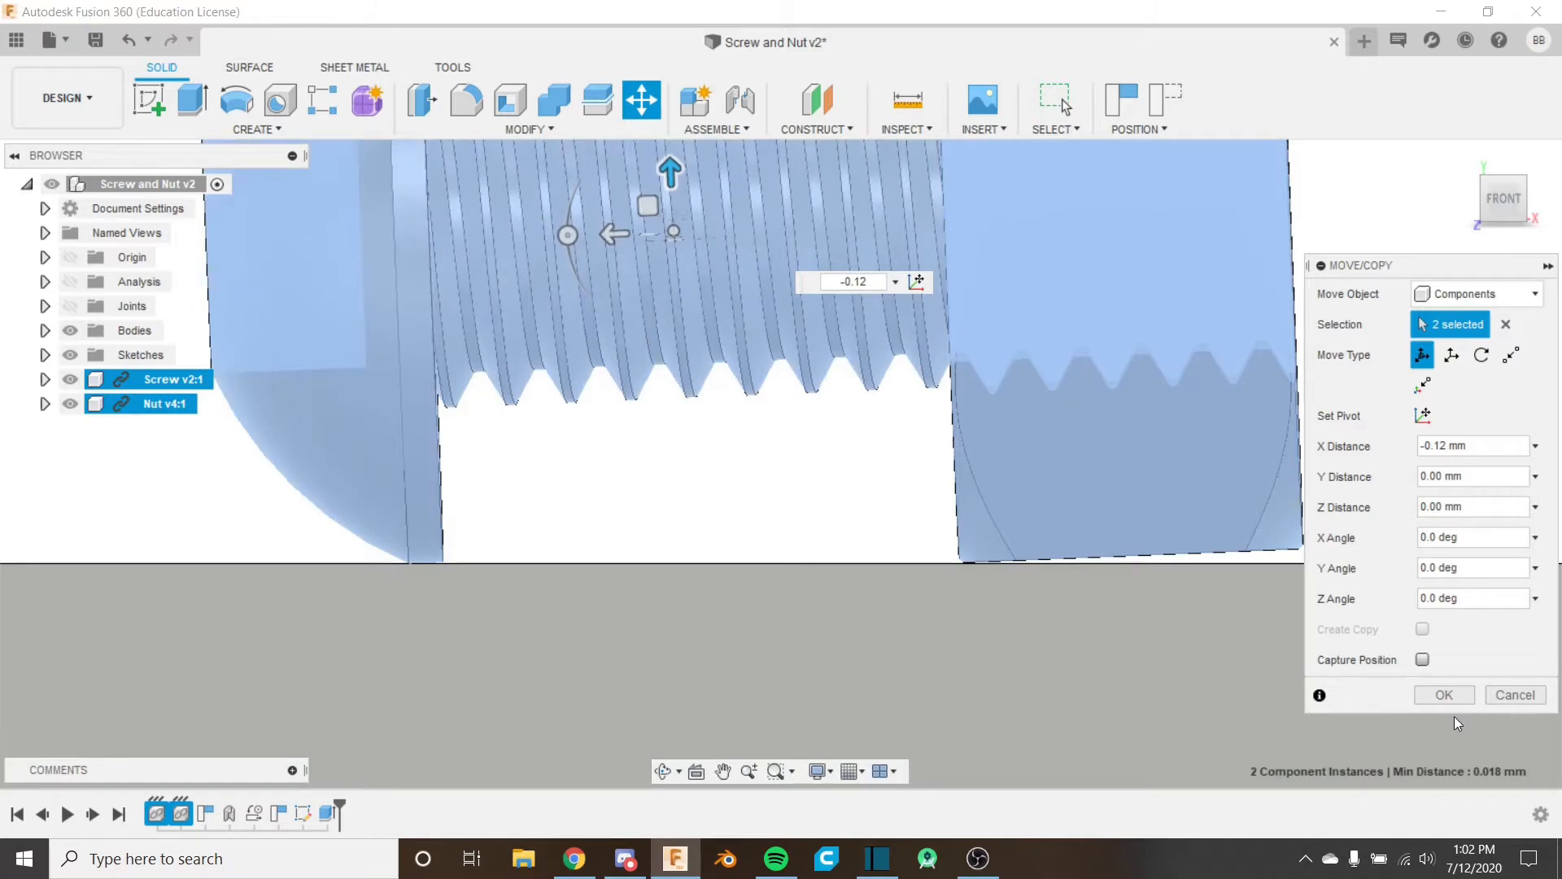
{"action": "left_click", "coordinate": [1444, 694]}
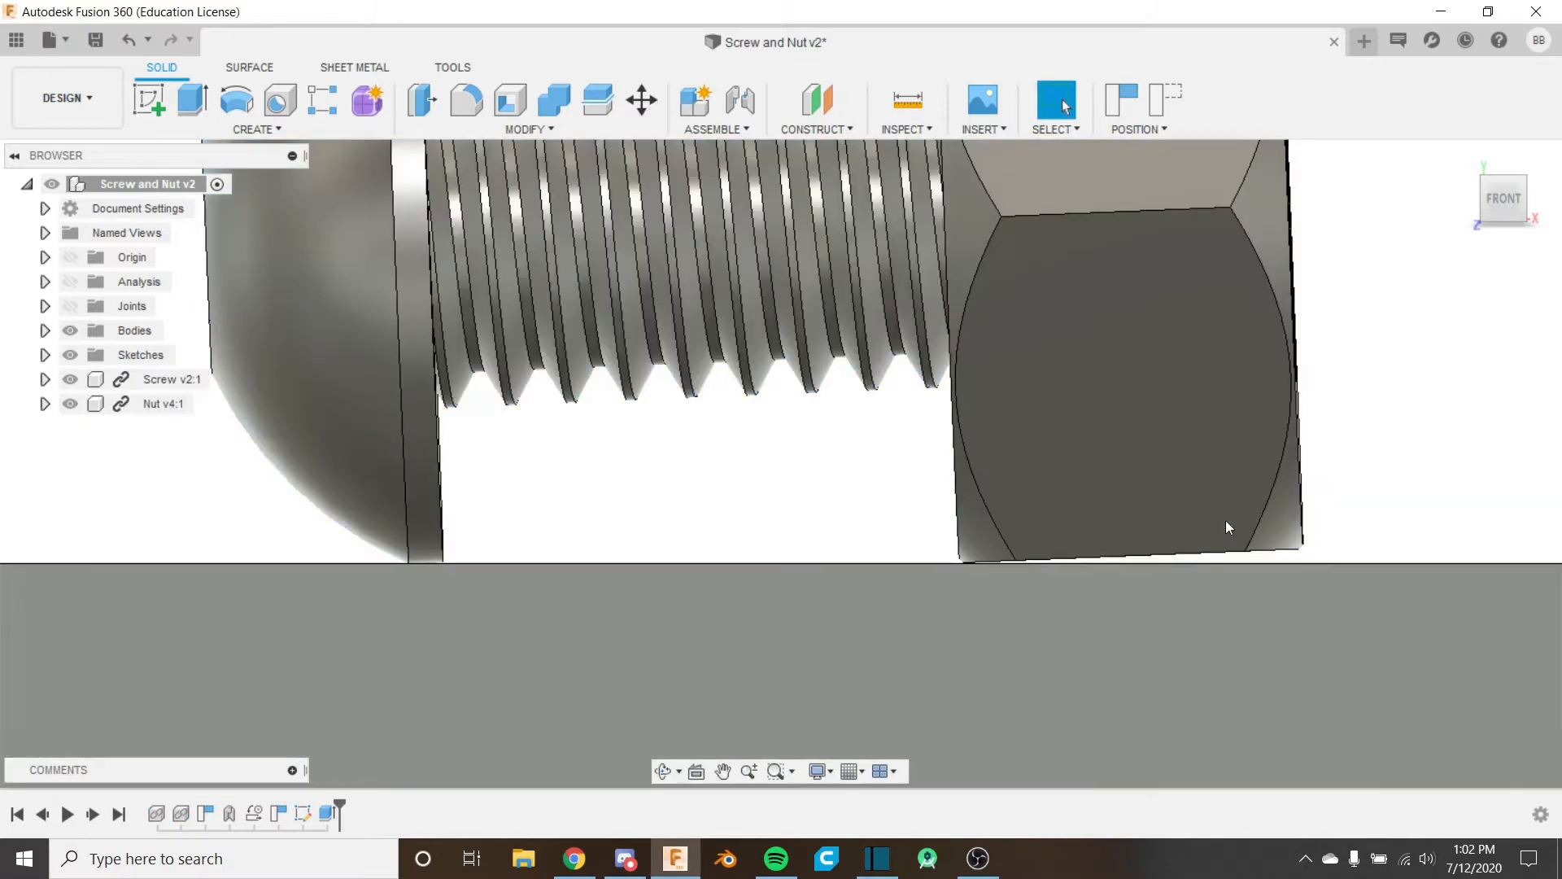
Step: Examine up close where the screw head and nut meet the plate, and how the assembly sits on the whole plate
{"action": "scroll", "coordinate": [1037, 554], "scroll_direction": "up", "scroll_amount": 6}
{"action": "scroll", "coordinate": [803, 548], "scroll_direction": "down", "scroll_amount": 2}
{"action": "middle_click_drag", "start_coordinate": [599, 546], "coordinate": [1227, 470]}
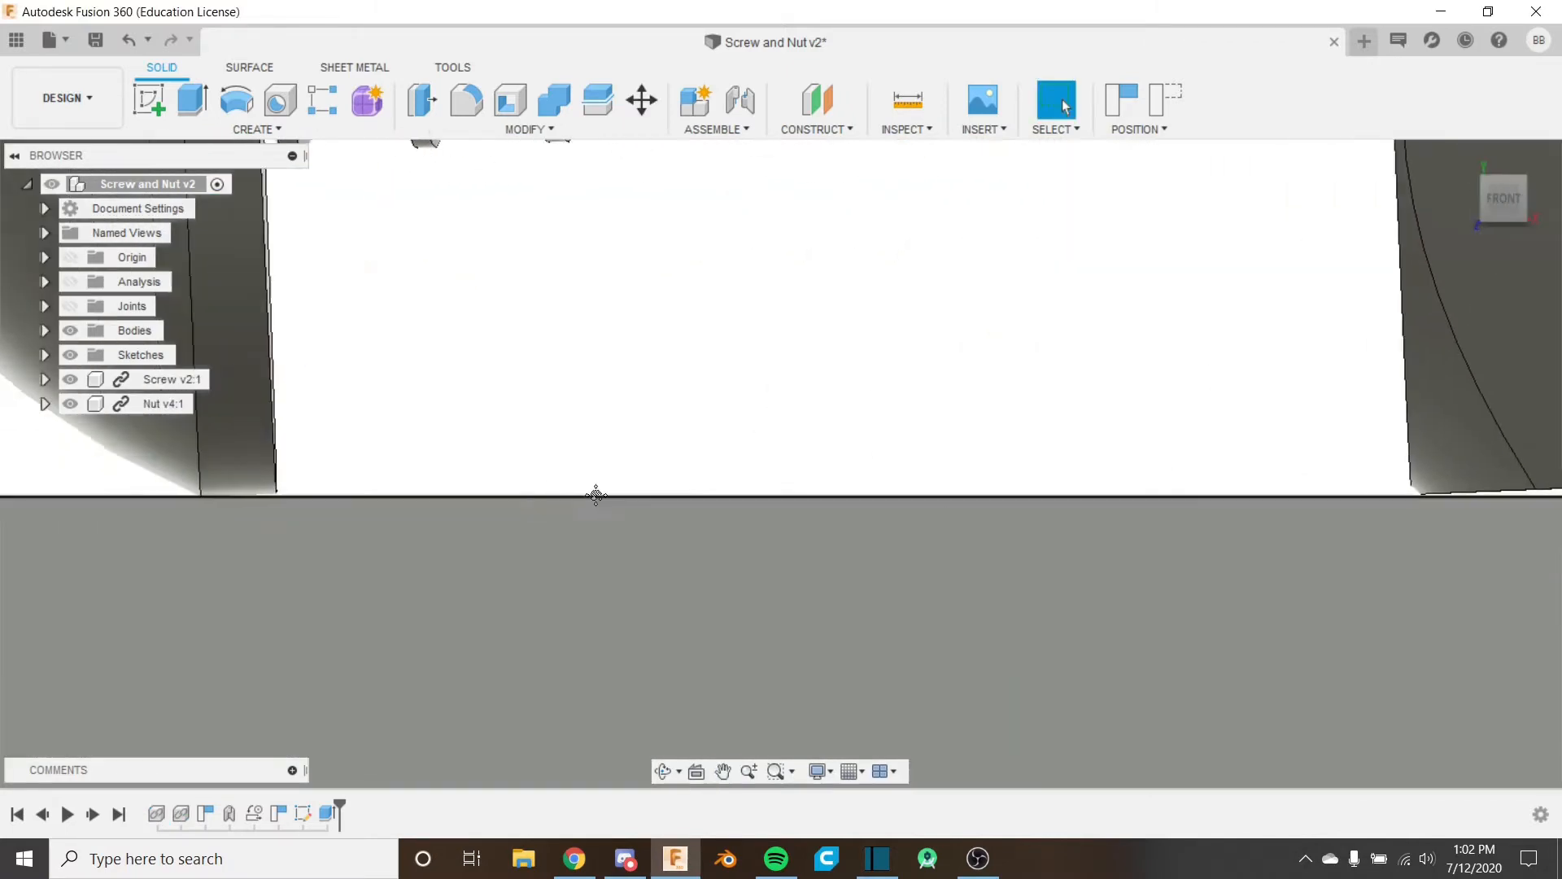
{"action": "middle_click_drag", "start_coordinate": [596, 495], "coordinate": [800, 498]}
{"action": "scroll", "coordinate": [402, 501], "scroll_direction": "down", "scroll_amount": 3}
{"action": "scroll", "coordinate": [402, 501], "scroll_direction": "down", "scroll_amount": 6}
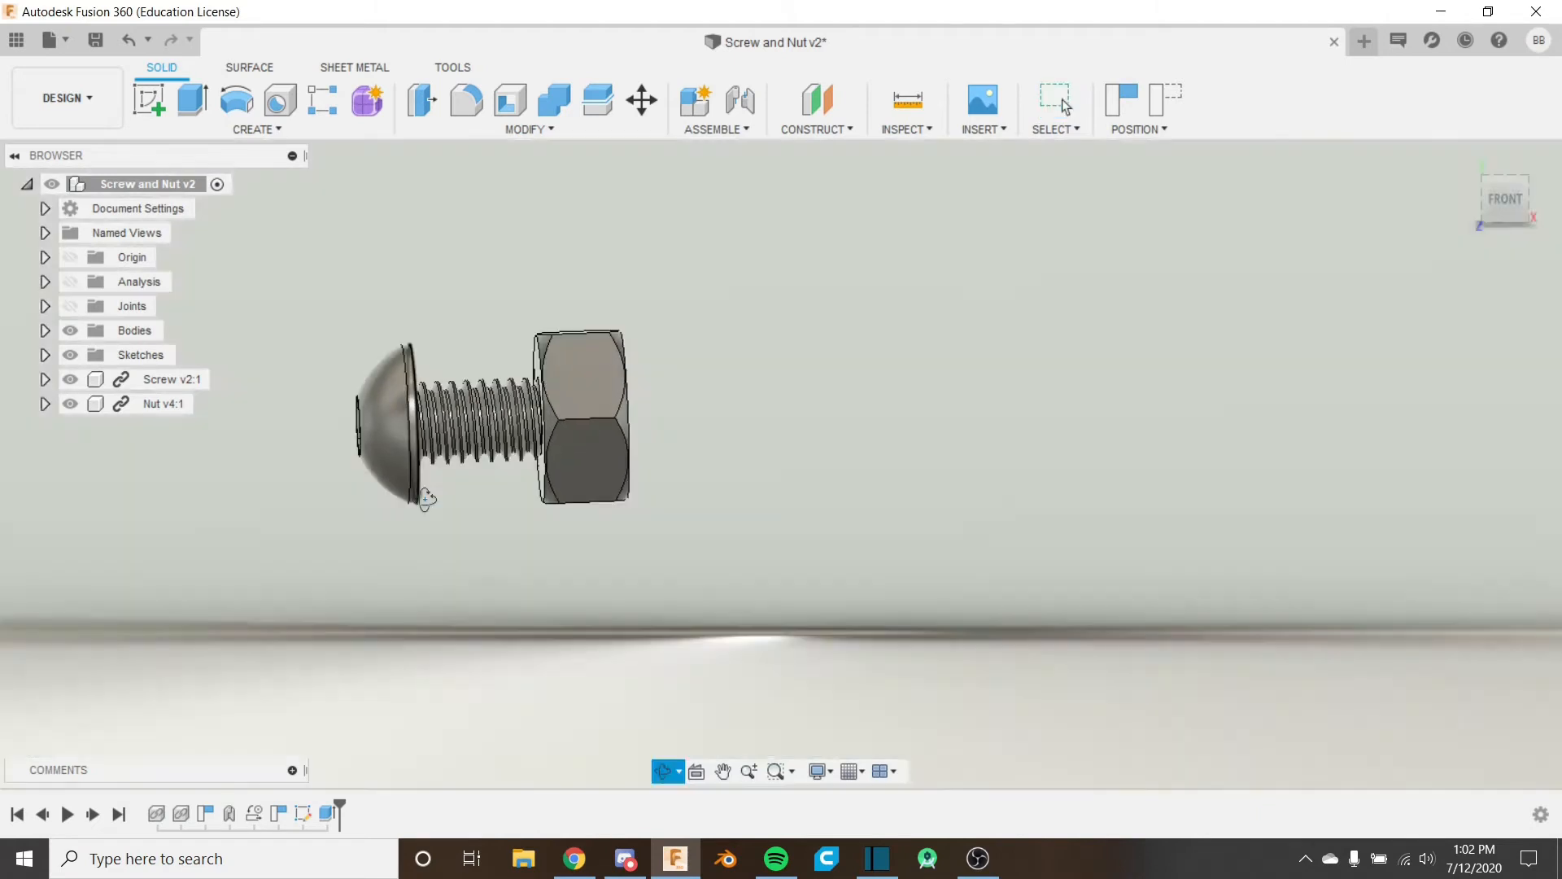
{"action": "middle_click_drag", "start_coordinate": [426, 500], "coordinate": [794, 476], "text": "shift"}
{"action": "scroll", "coordinate": [432, 485], "scroll_direction": "down", "scroll_amount": 5}
{"action": "scroll", "coordinate": [742, 462], "scroll_direction": "down", "scroll_amount": 3}
{"action": "scroll", "coordinate": [742, 462], "scroll_direction": "down", "scroll_amount": 3}
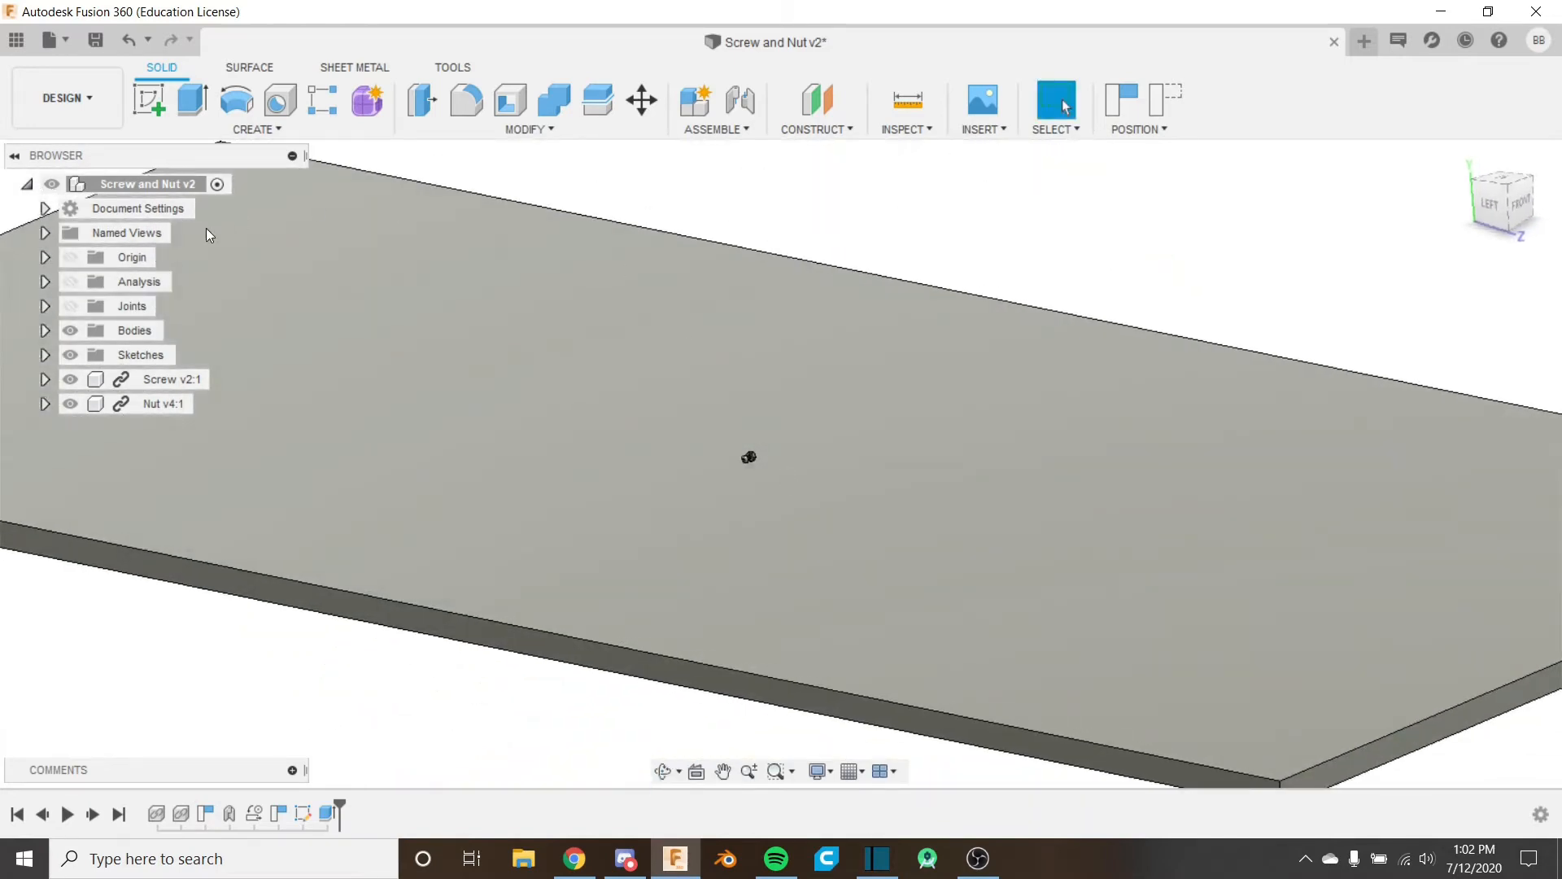
Step: Switch to the Render workspace and frame the screw and nut up close on the ground plate
{"action": "left_click", "coordinate": [75, 95]}
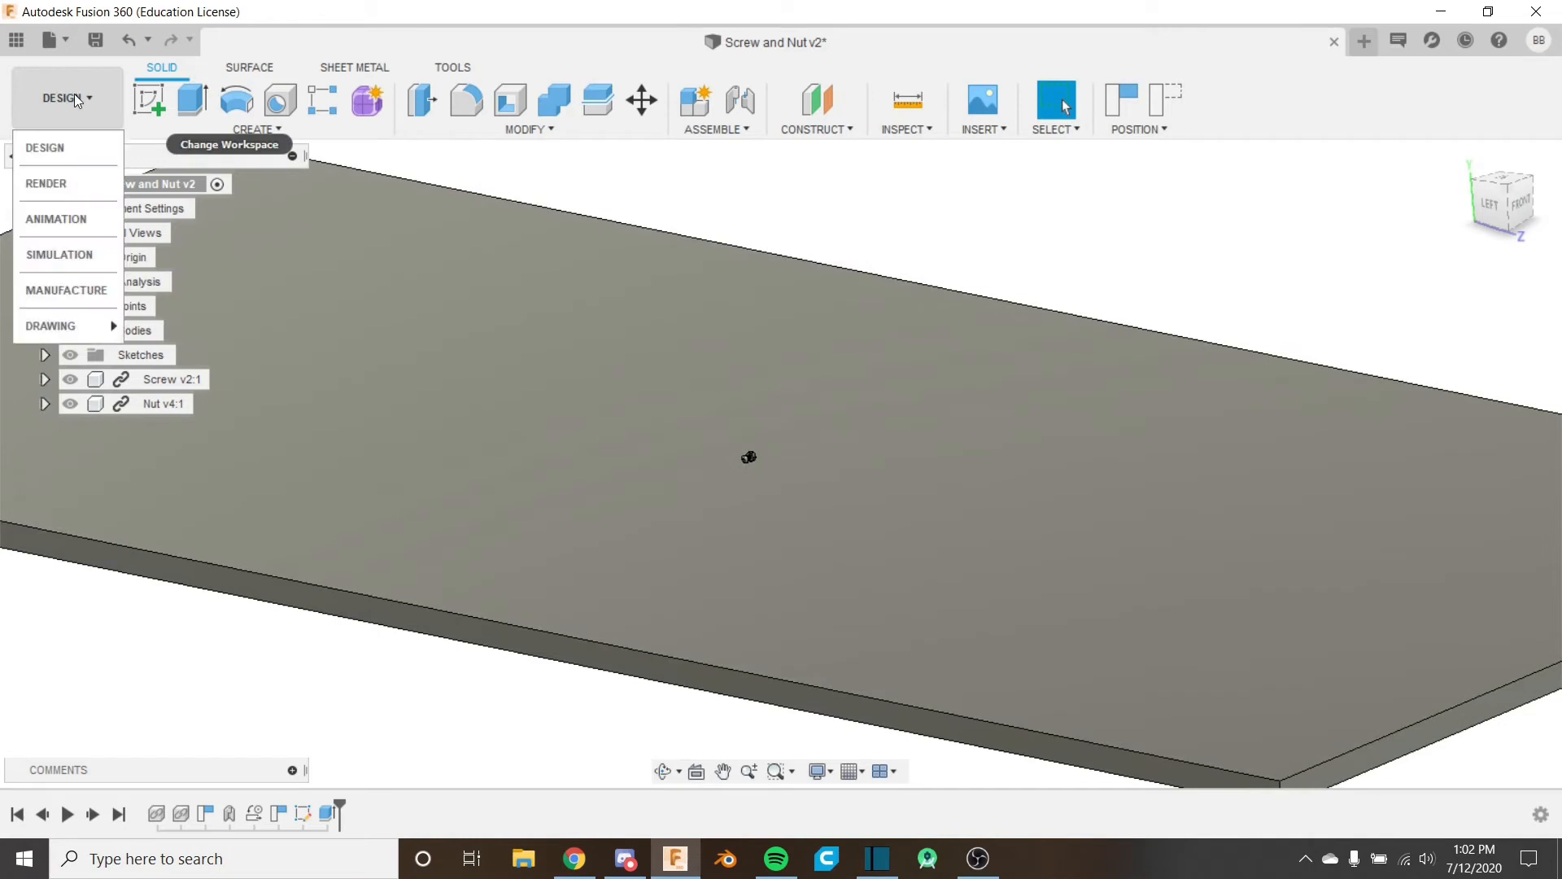
{"action": "left_click", "coordinate": [69, 183]}
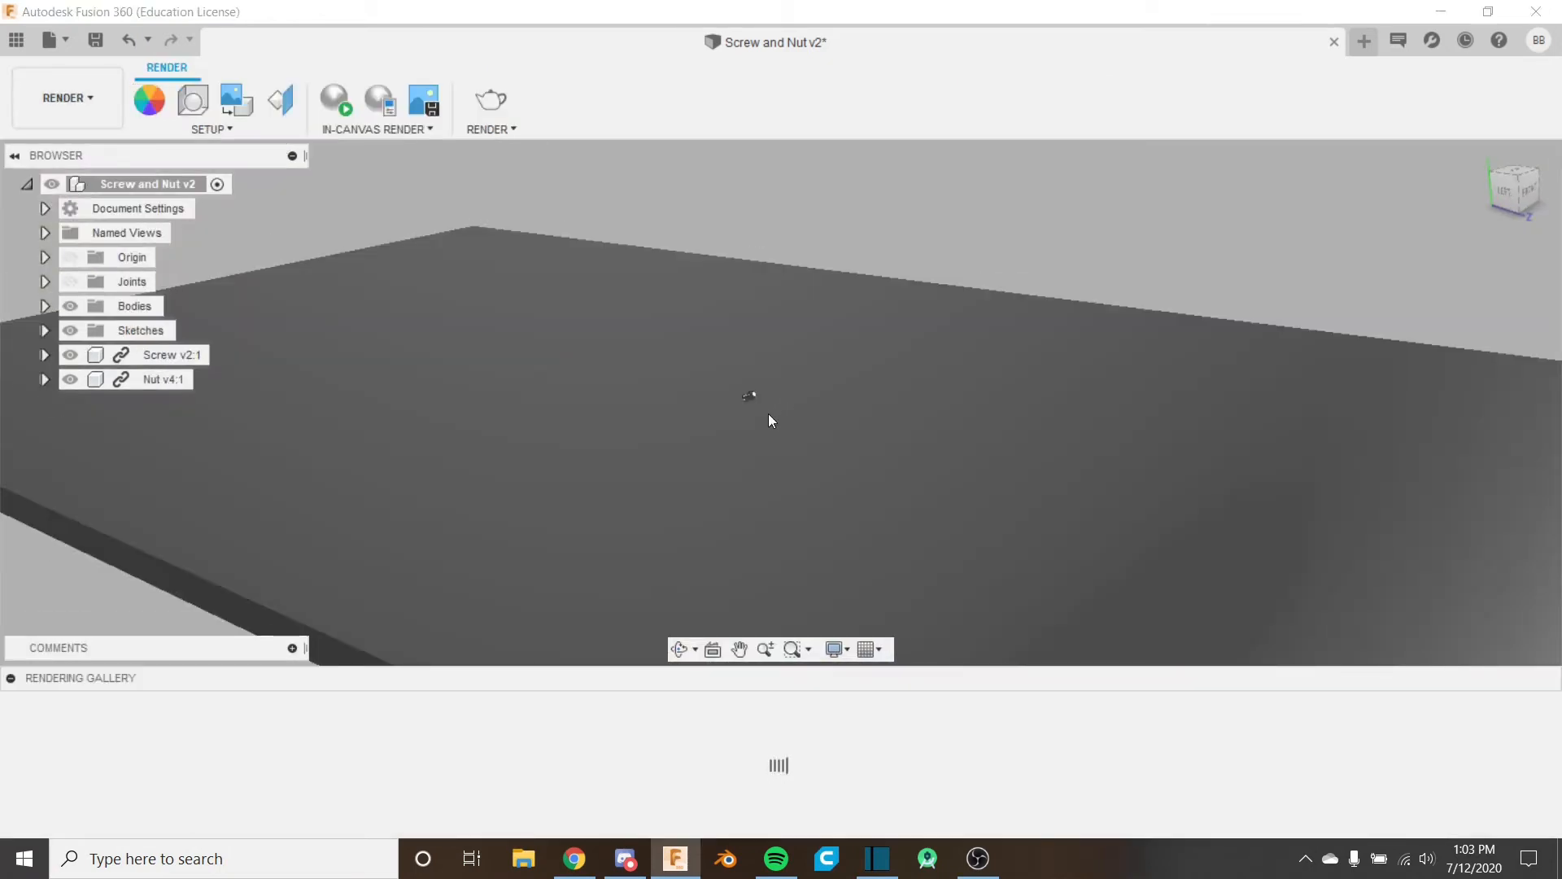
{"action": "middle_click_drag", "start_coordinate": [361, 538], "coordinate": [705, 412], "text": "shift"}
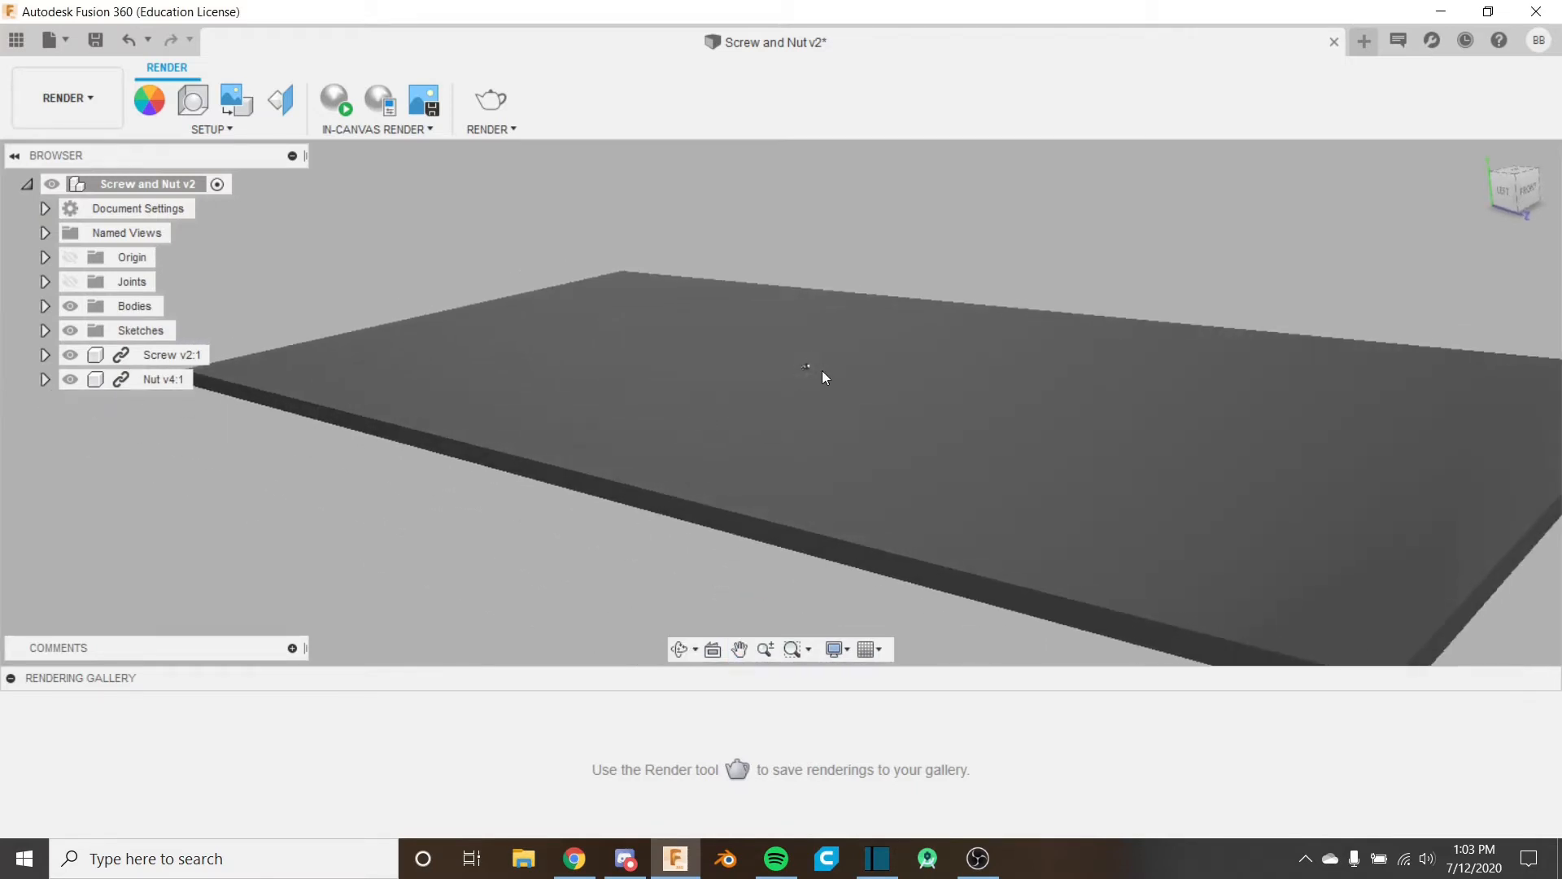
{"action": "scroll", "coordinate": [821, 370], "scroll_direction": "up", "scroll_amount": 15}
{"action": "middle_click_drag", "start_coordinate": [764, 367], "coordinate": [793, 450]}
{"action": "middle_click_drag", "start_coordinate": [794, 450], "coordinate": [632, 353], "text": "shift"}
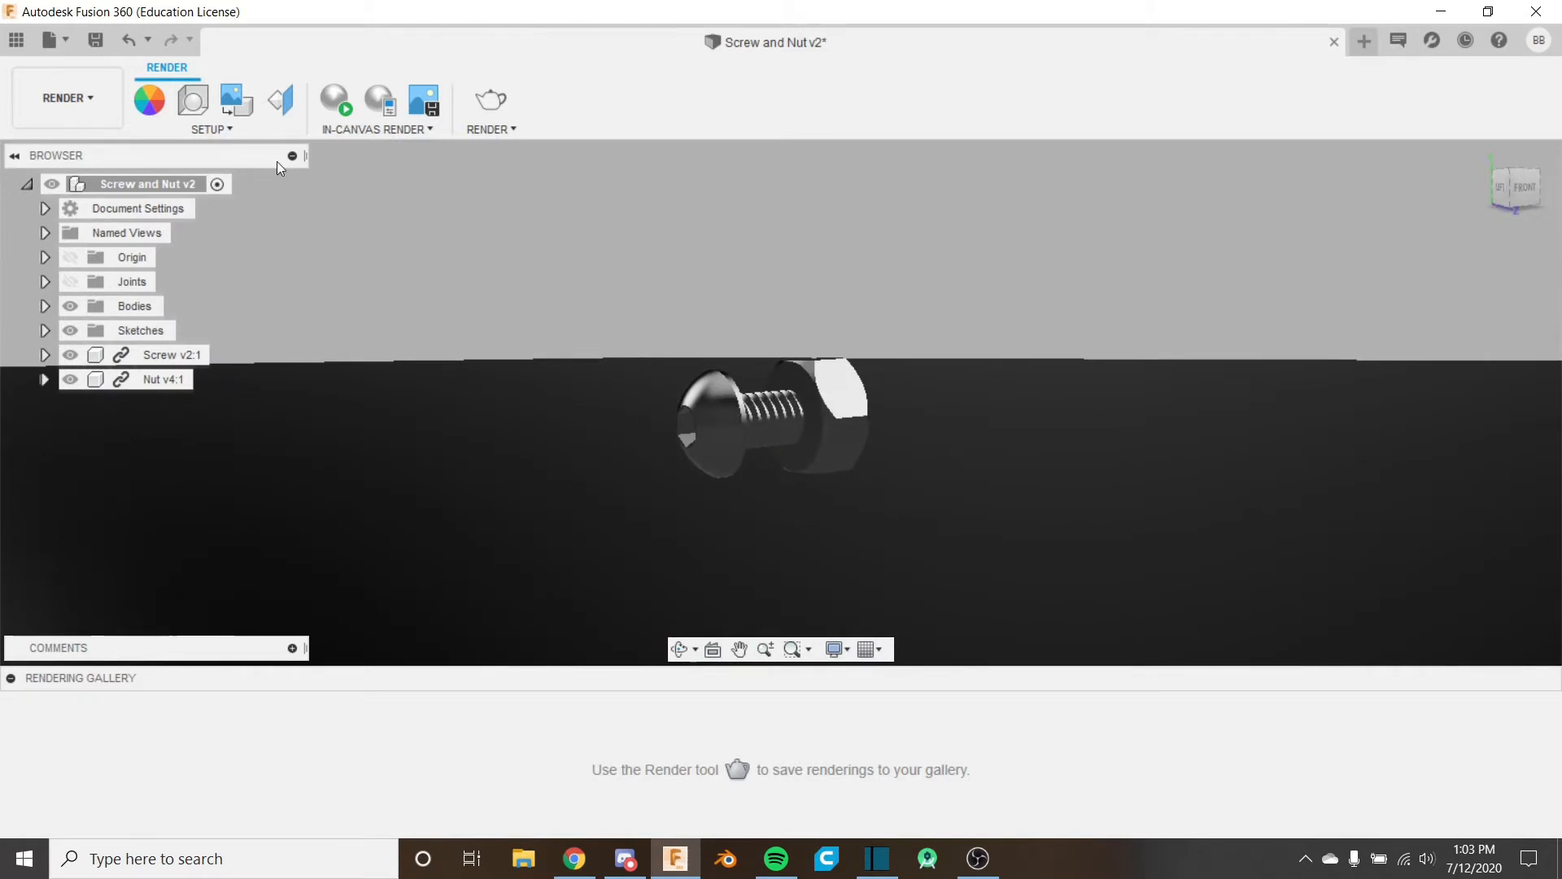
{"action": "left_click", "coordinate": [223, 131]}
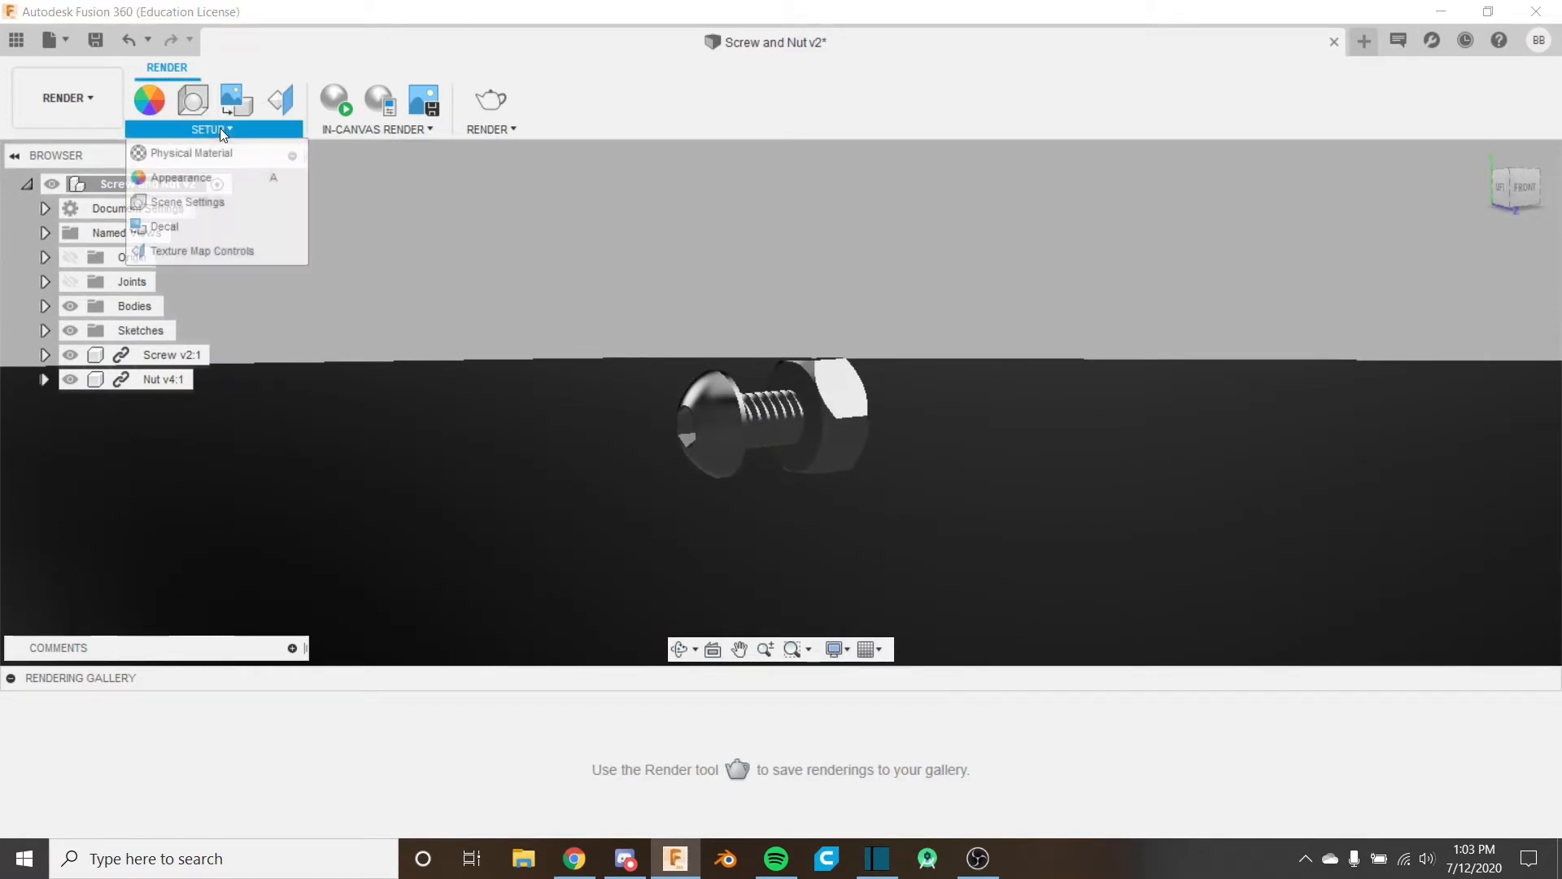
{"action": "left_click", "coordinate": [240, 205]}
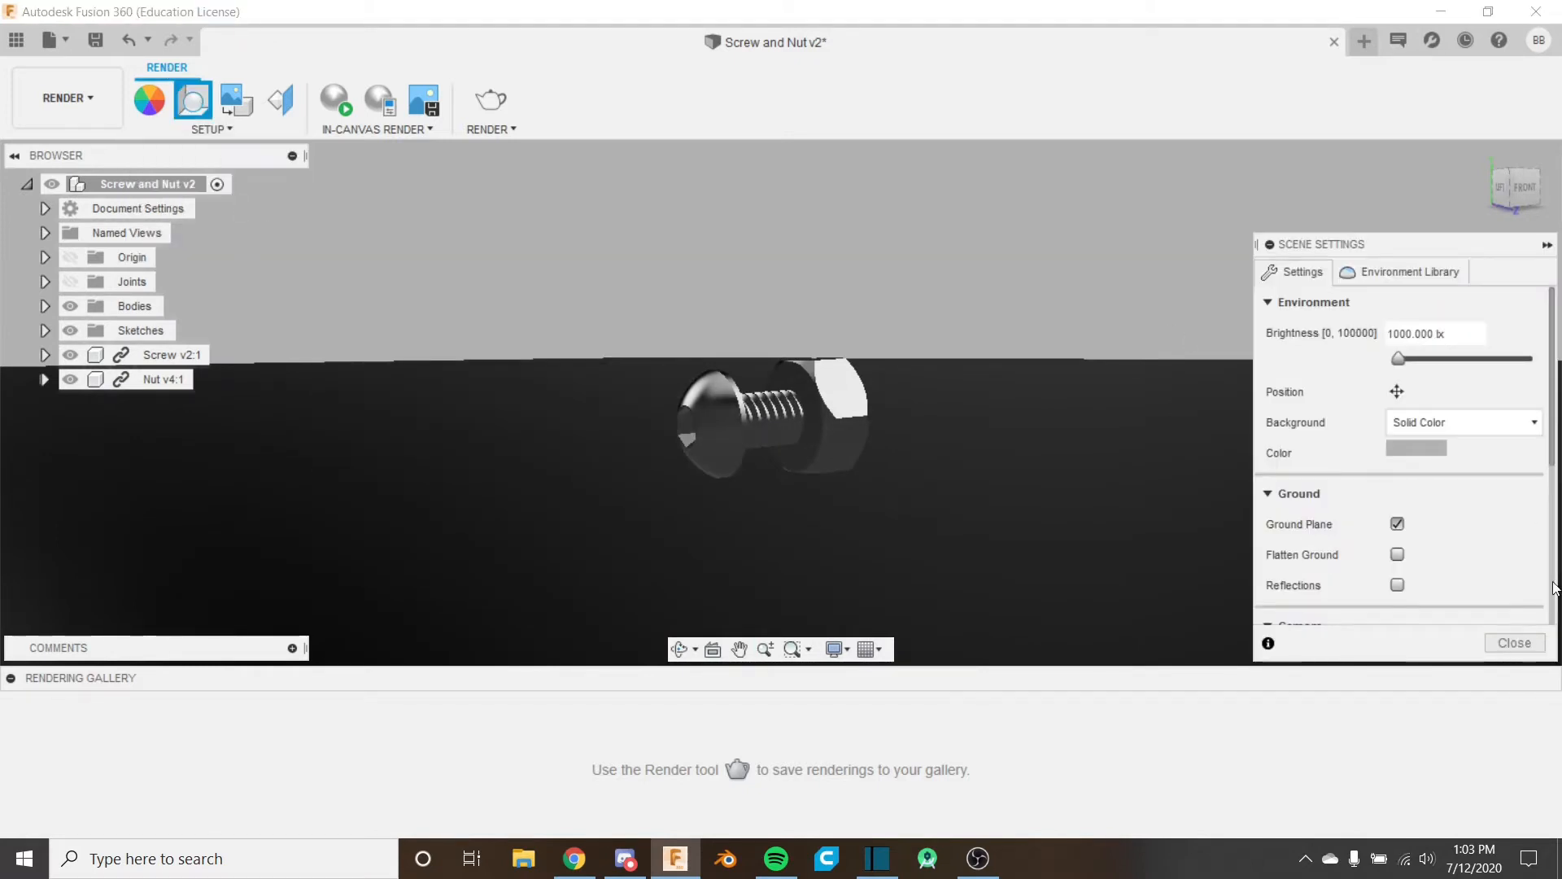
{"action": "left_click", "coordinate": [1510, 643]}
Step: Apply the Nickel - Satin appearance from the Metal library to both the nut and the screw
{"action": "left_click", "coordinate": [235, 128]}
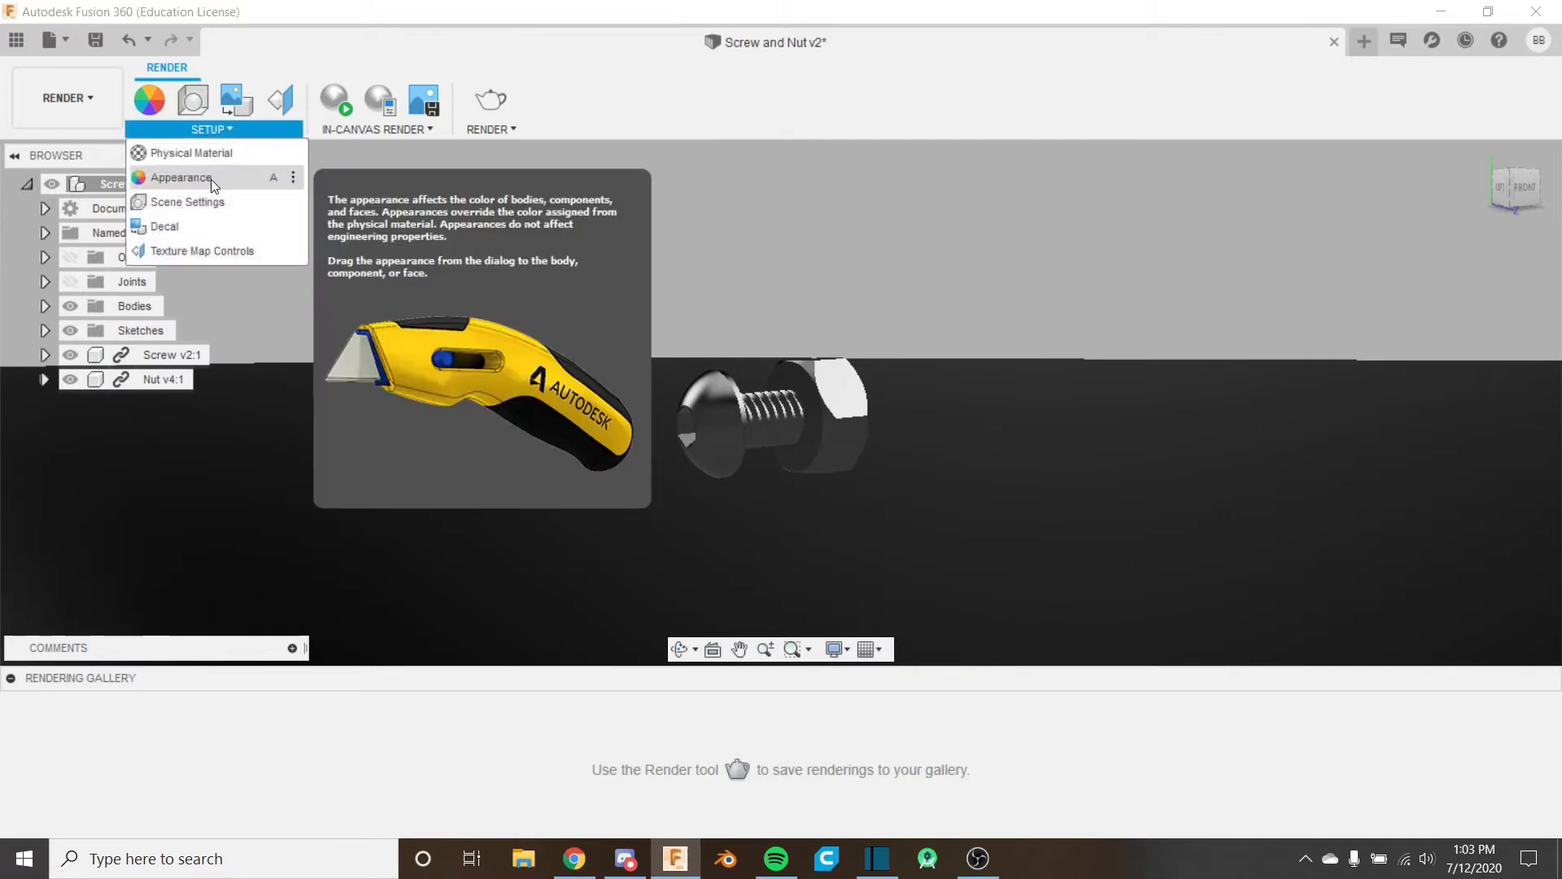
{"action": "key", "text": "a"}
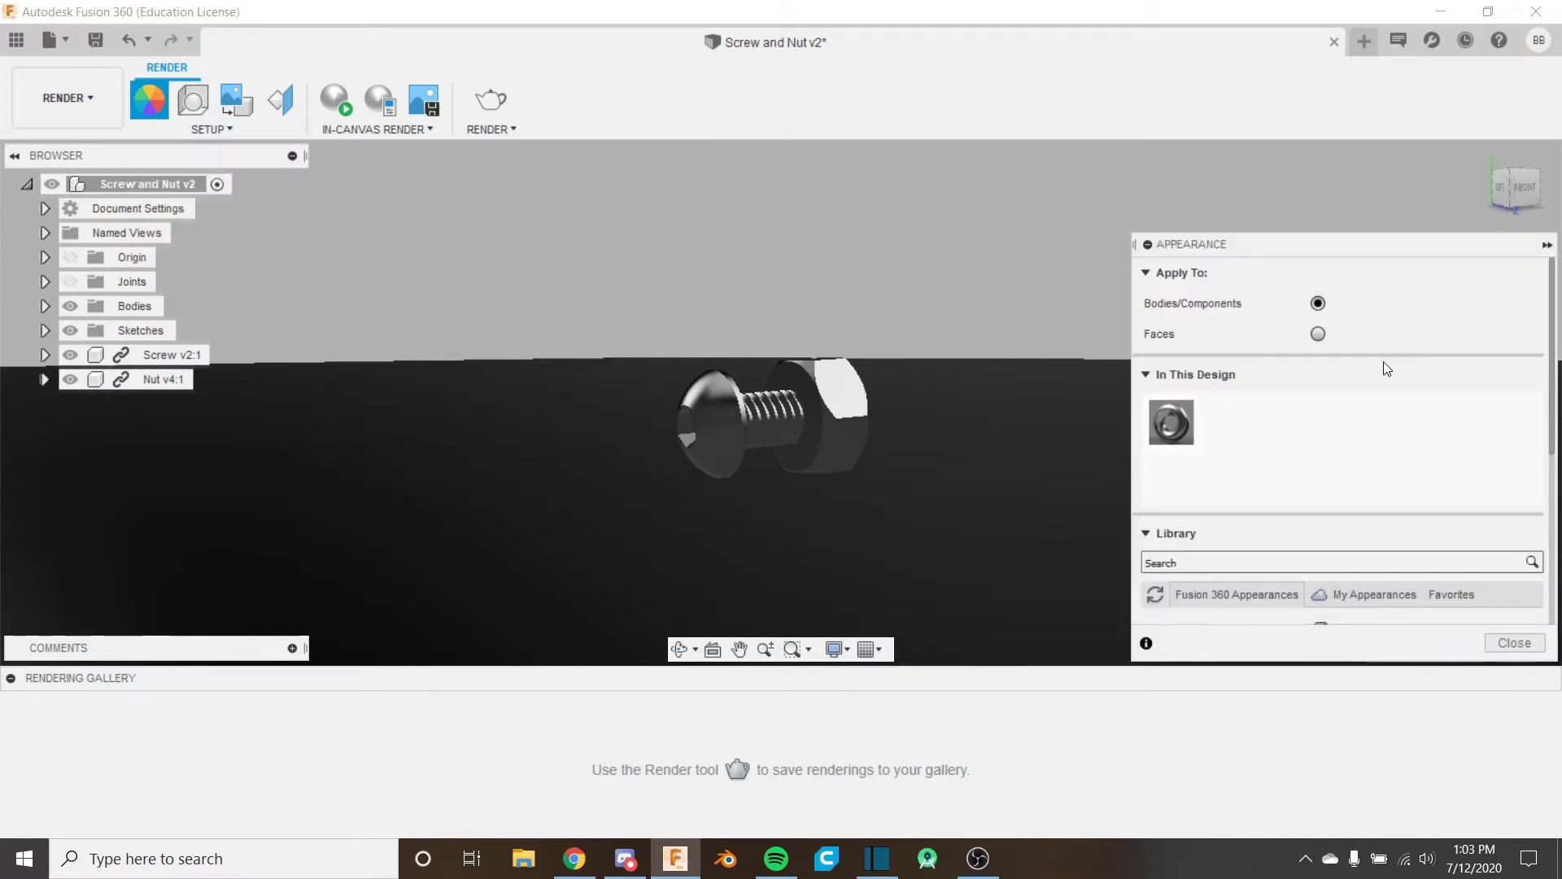
{"action": "scroll", "coordinate": [1383, 361], "scroll_direction": "down", "scroll_amount": 4}
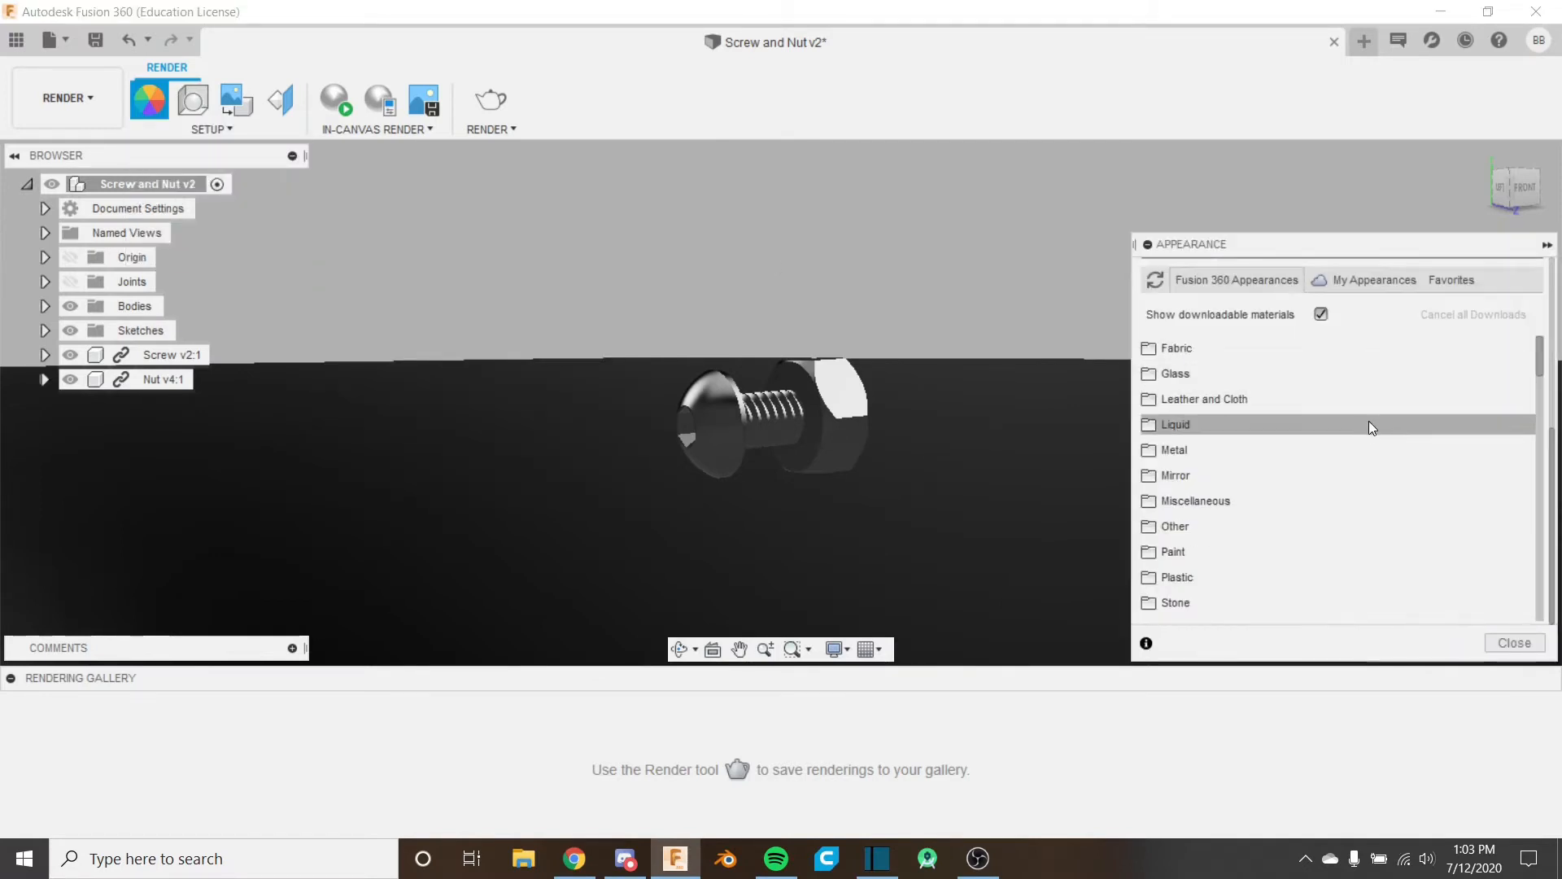
{"action": "left_click", "coordinate": [1308, 450]}
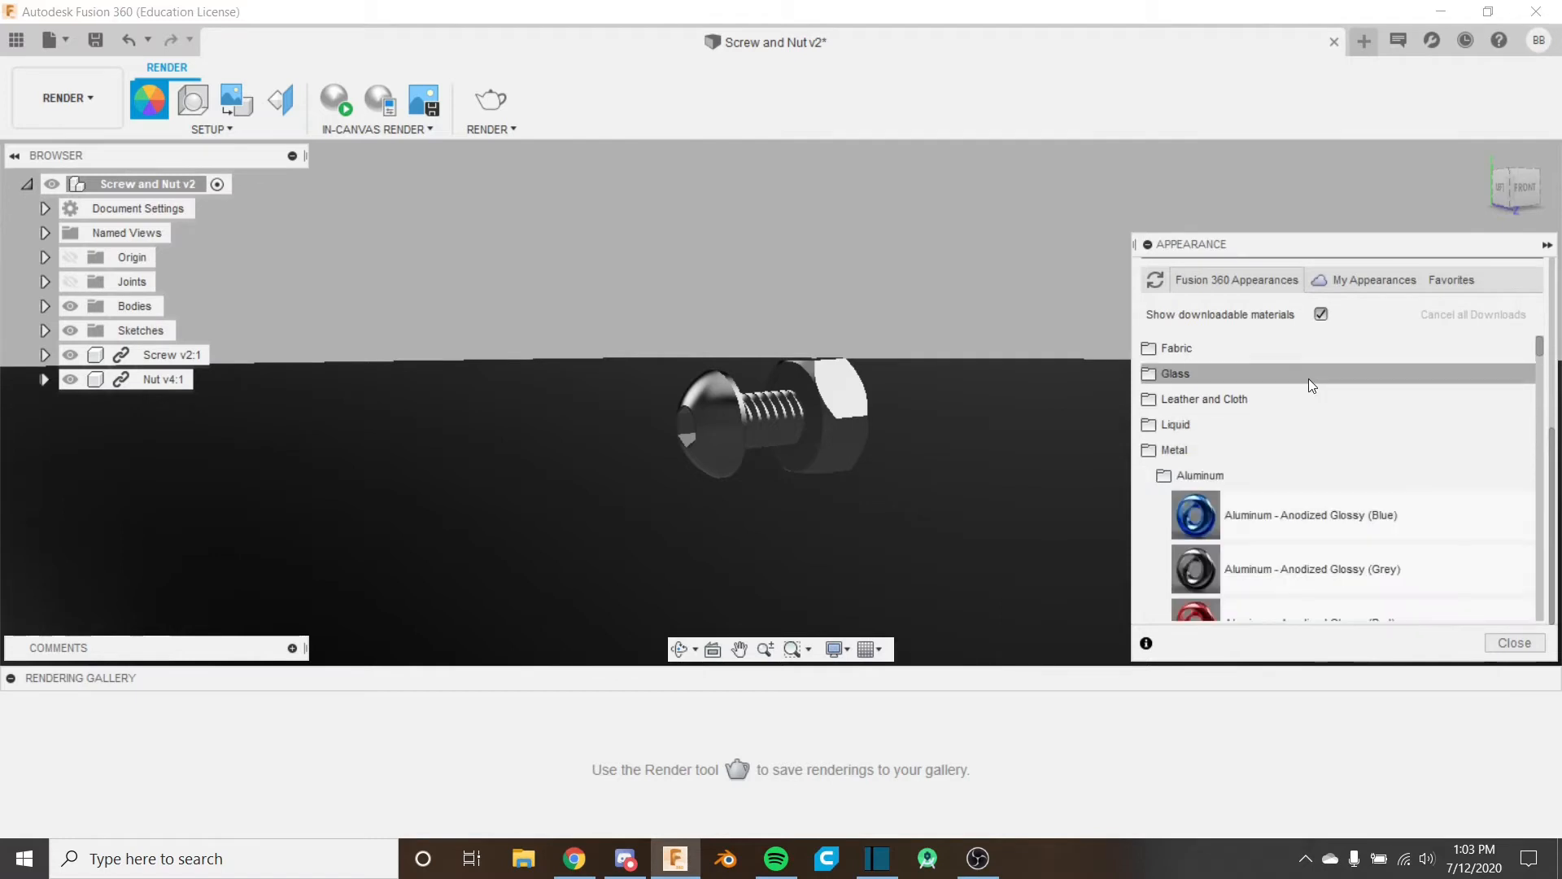
{"action": "left_click", "coordinate": [1265, 476]}
{"action": "scroll", "coordinate": [1300, 392], "scroll_direction": "down", "scroll_amount": 2}
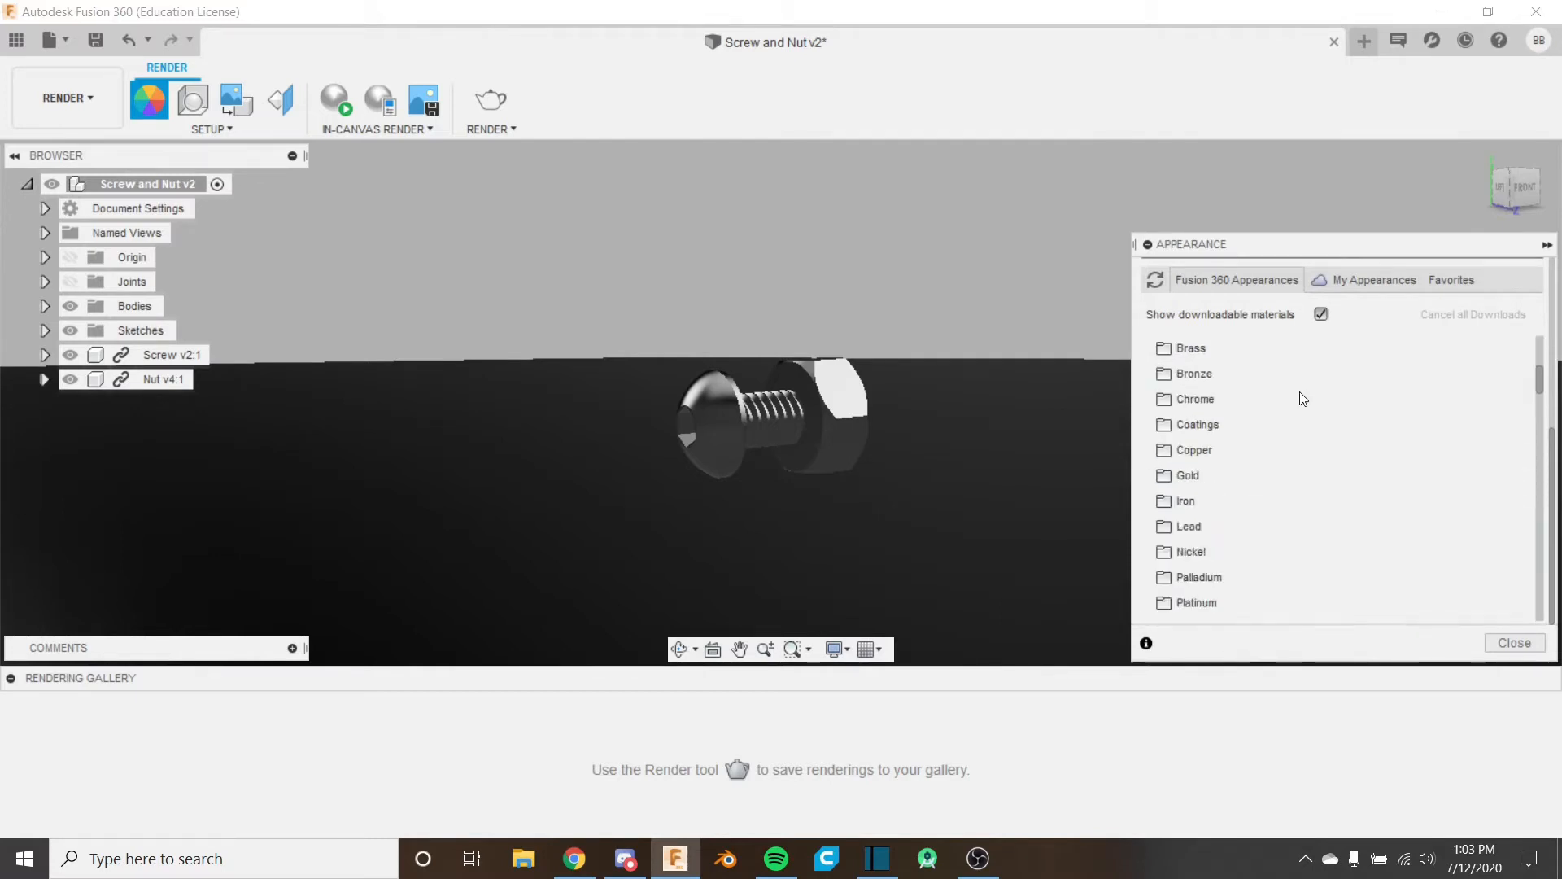
{"action": "left_click", "coordinate": [1190, 552]}
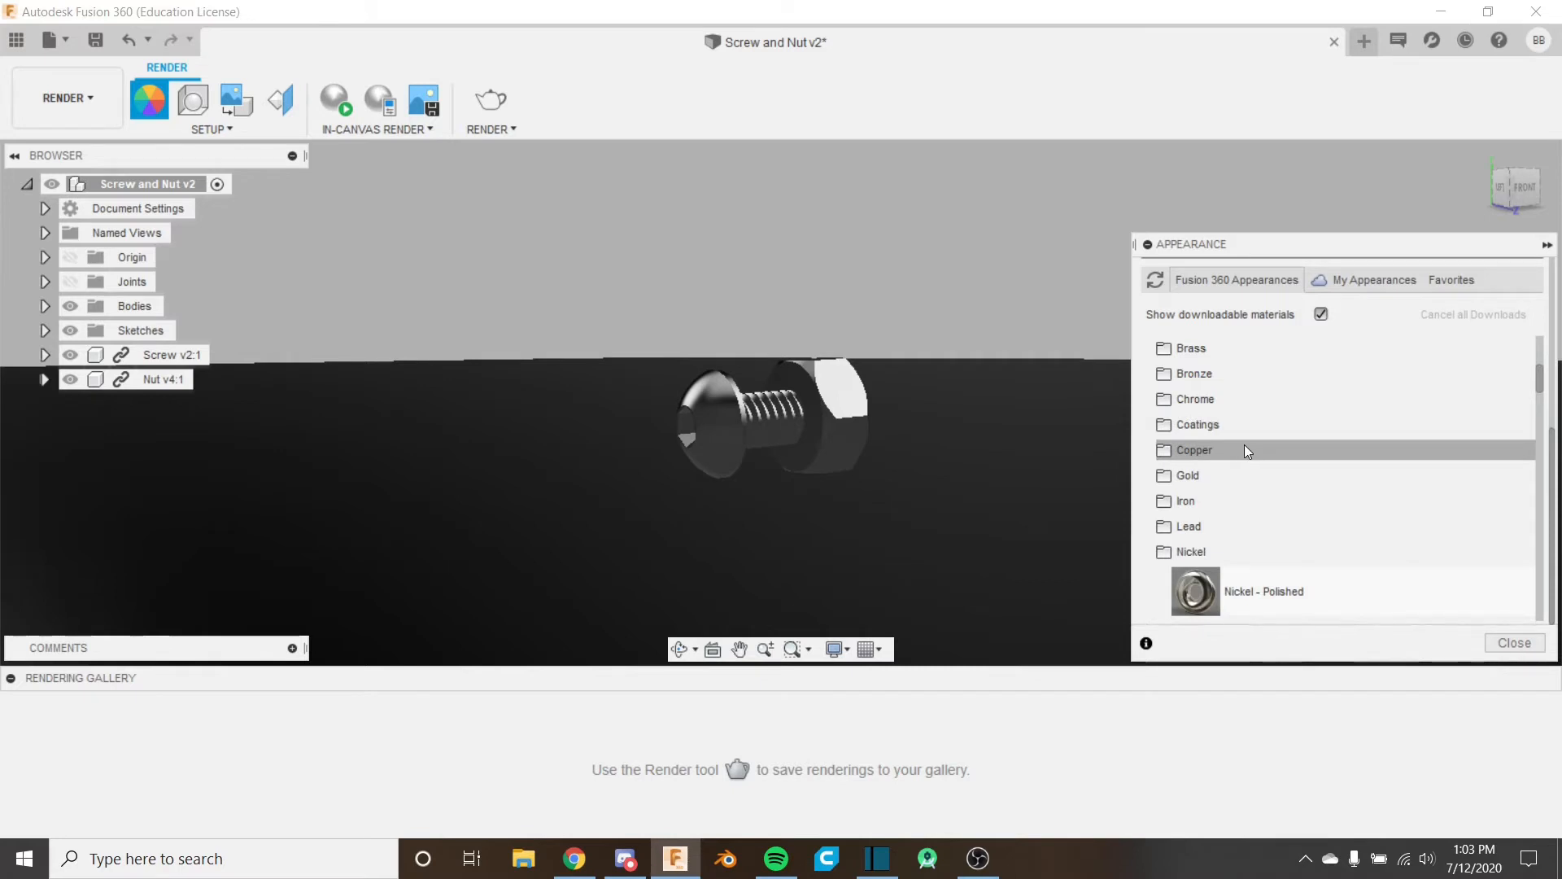
{"action": "scroll", "coordinate": [1243, 449], "scroll_direction": "down", "scroll_amount": 2}
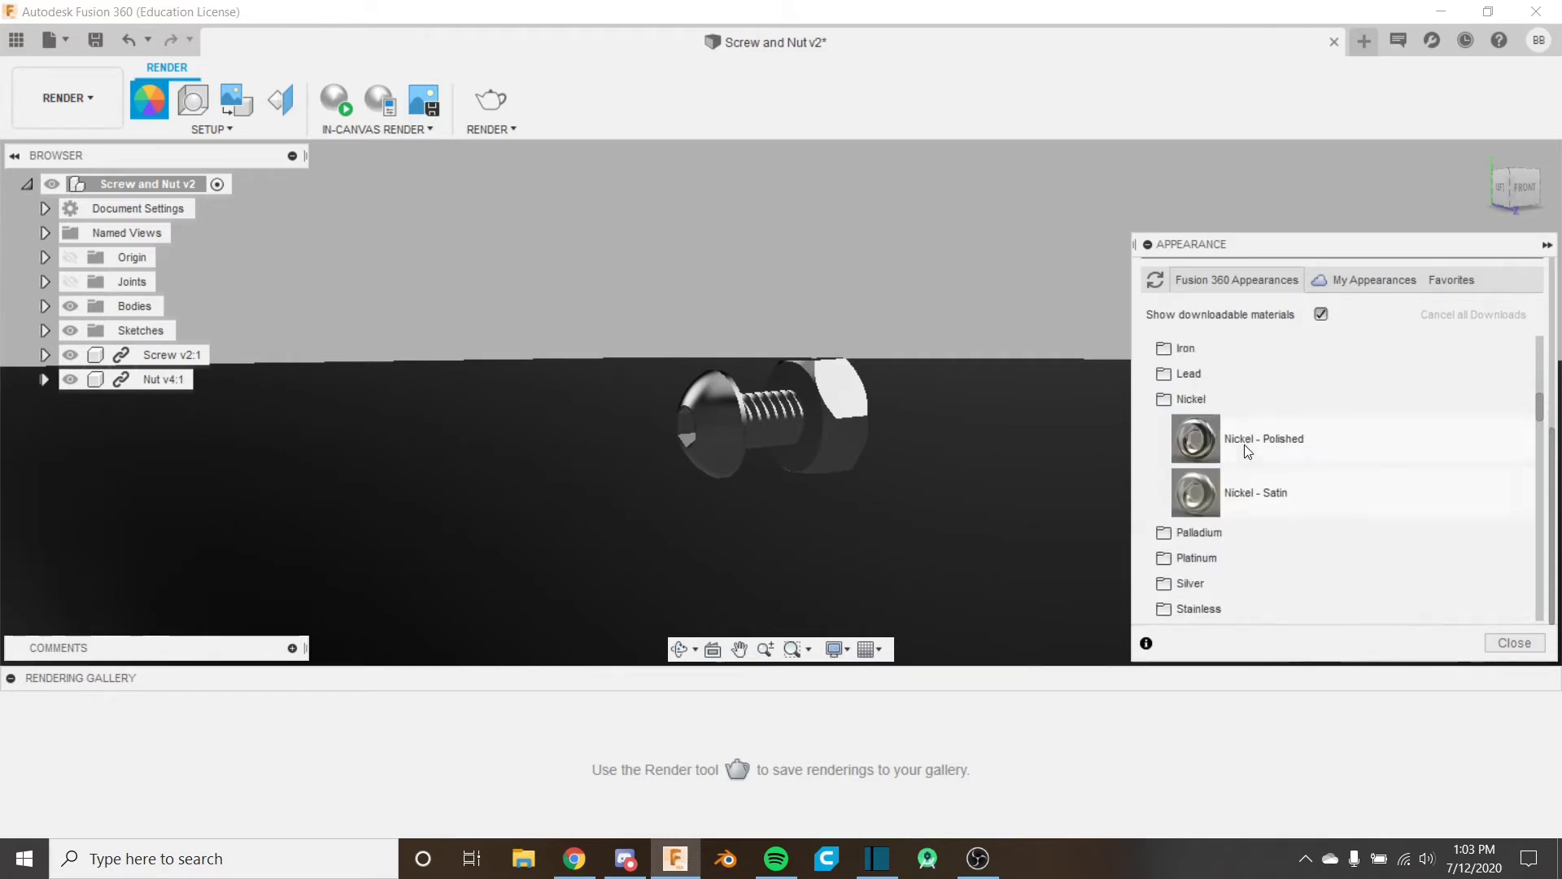
{"action": "left_click_drag", "start_coordinate": [1188, 494], "coordinate": [843, 423]}
{"action": "left_click_drag", "start_coordinate": [1266, 499], "coordinate": [744, 431]}
{"action": "scroll", "coordinate": [798, 392], "scroll_direction": "up", "scroll_amount": 3}
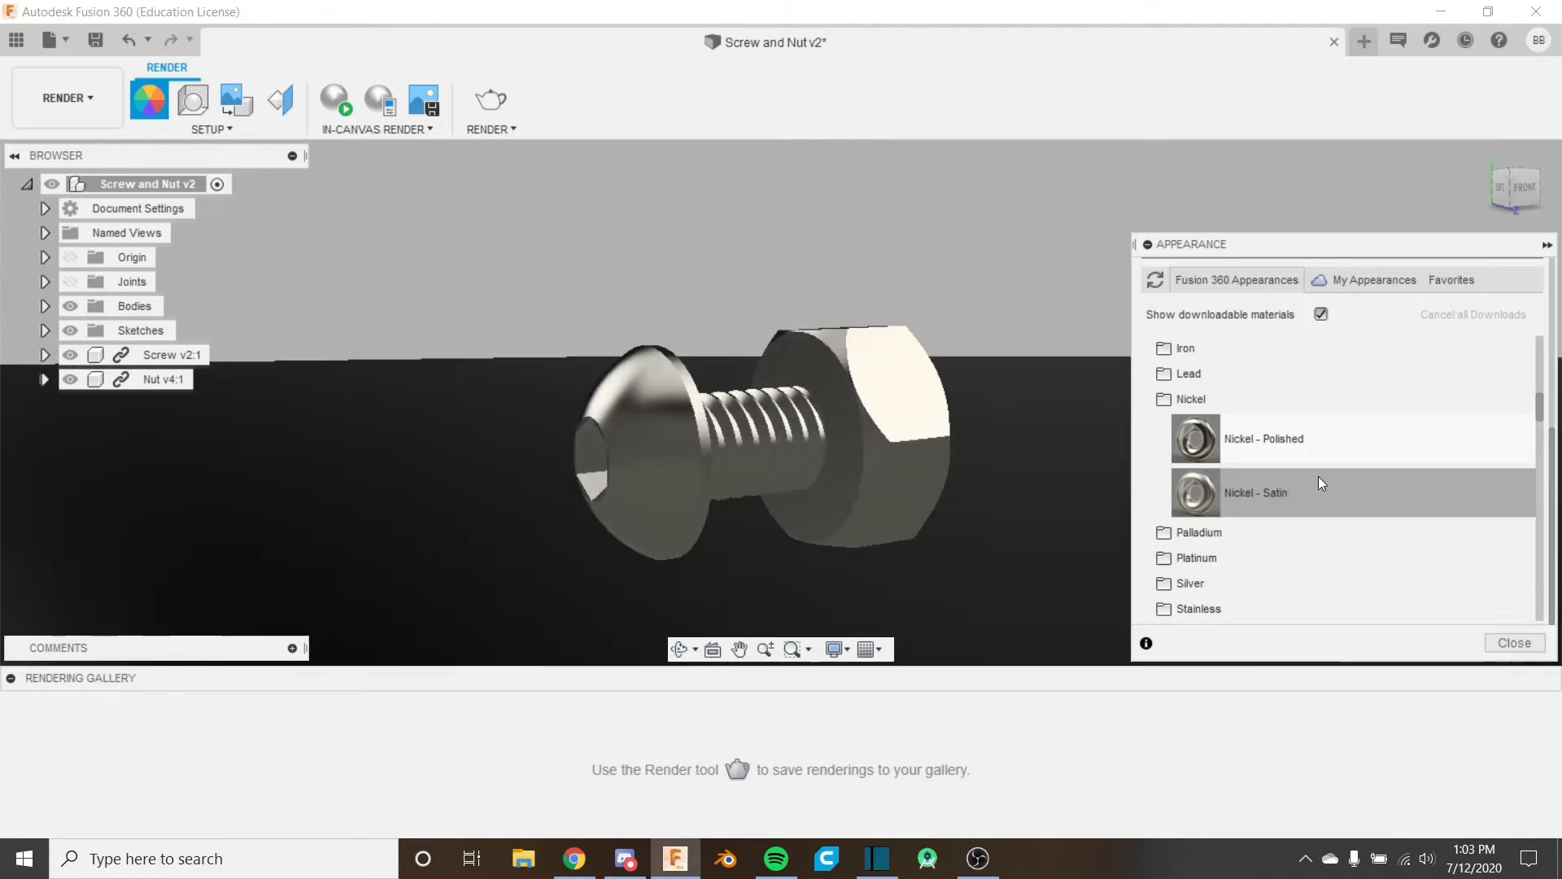
Step: Browse the appearance library to the Unfinished materials under Wood (Solid), with the ground plate in view
{"action": "scroll", "coordinate": [1212, 389], "scroll_direction": "up", "scroll_amount": 10}
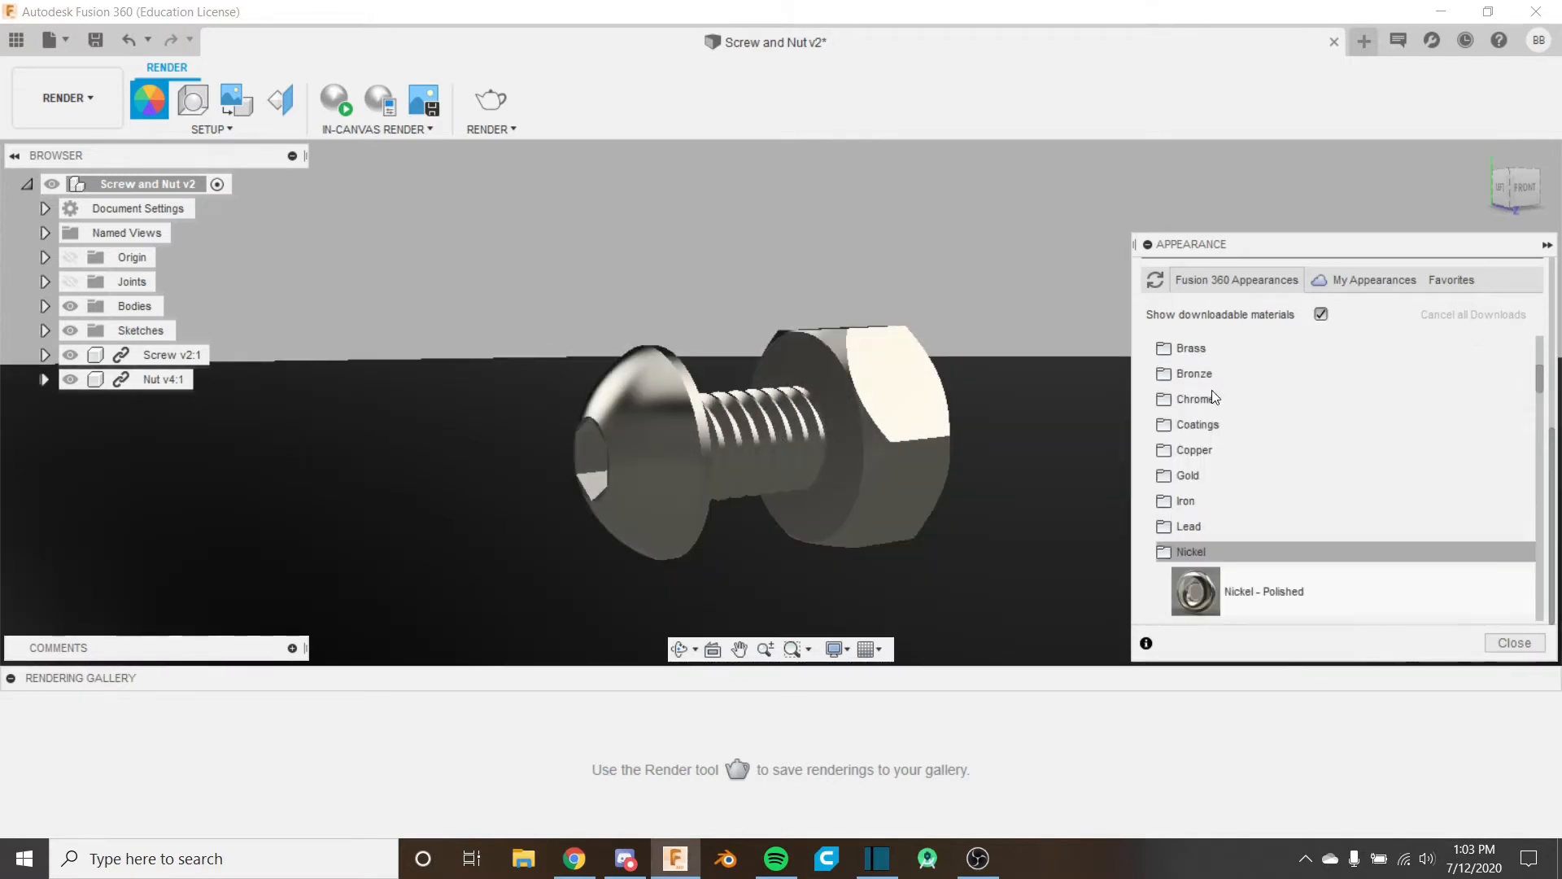
{"action": "scroll", "coordinate": [1210, 456], "scroll_direction": "down", "scroll_amount": 5}
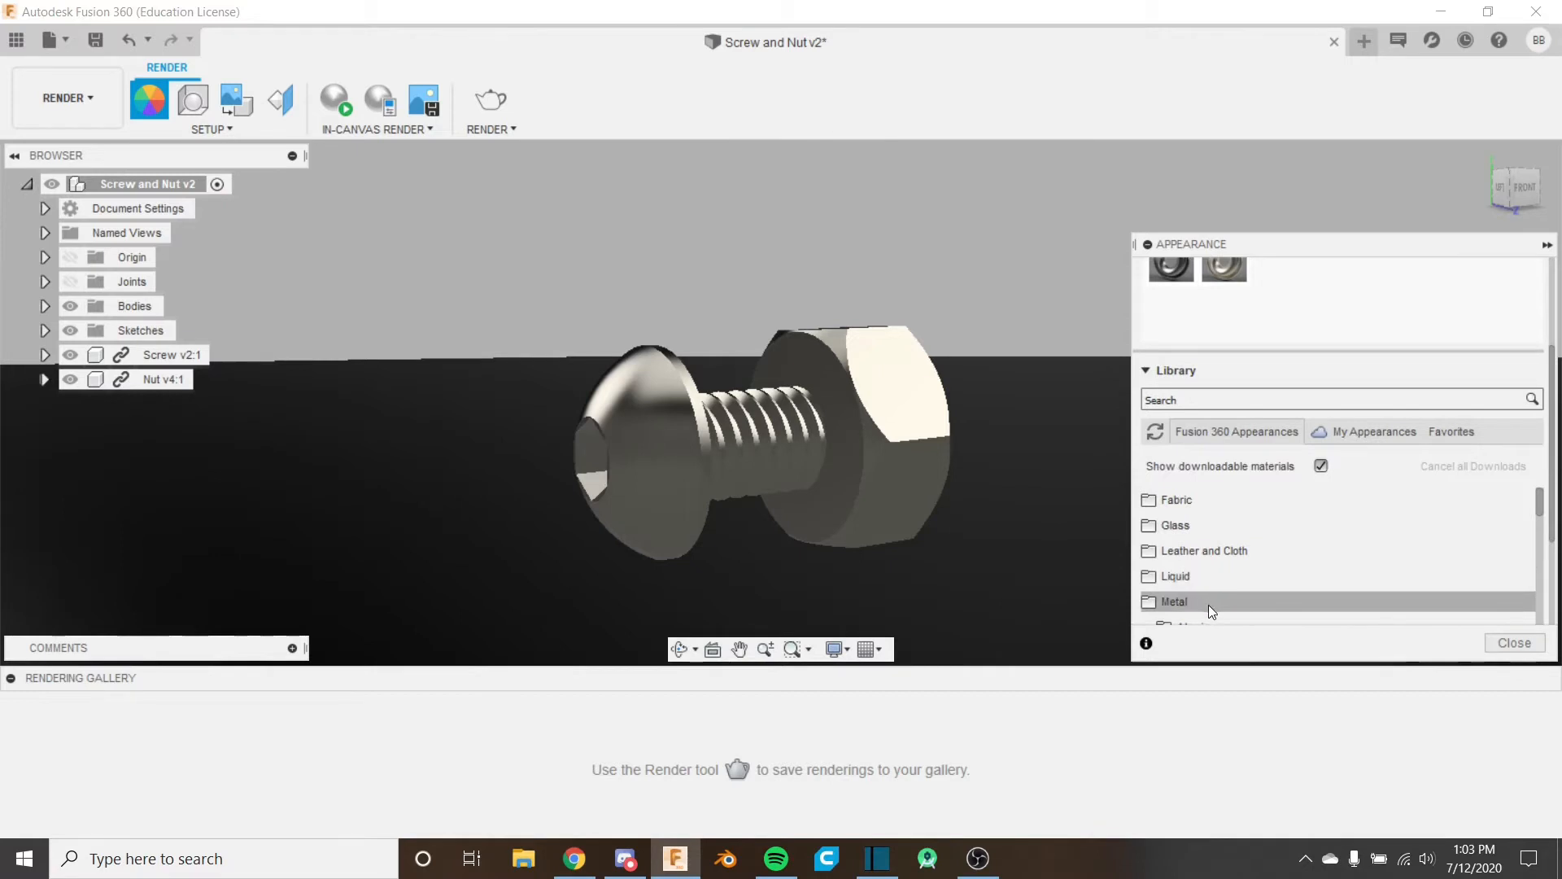
{"action": "left_click", "coordinate": [1223, 521]}
{"action": "scroll", "coordinate": [1223, 525], "scroll_direction": "up", "scroll_amount": 3}
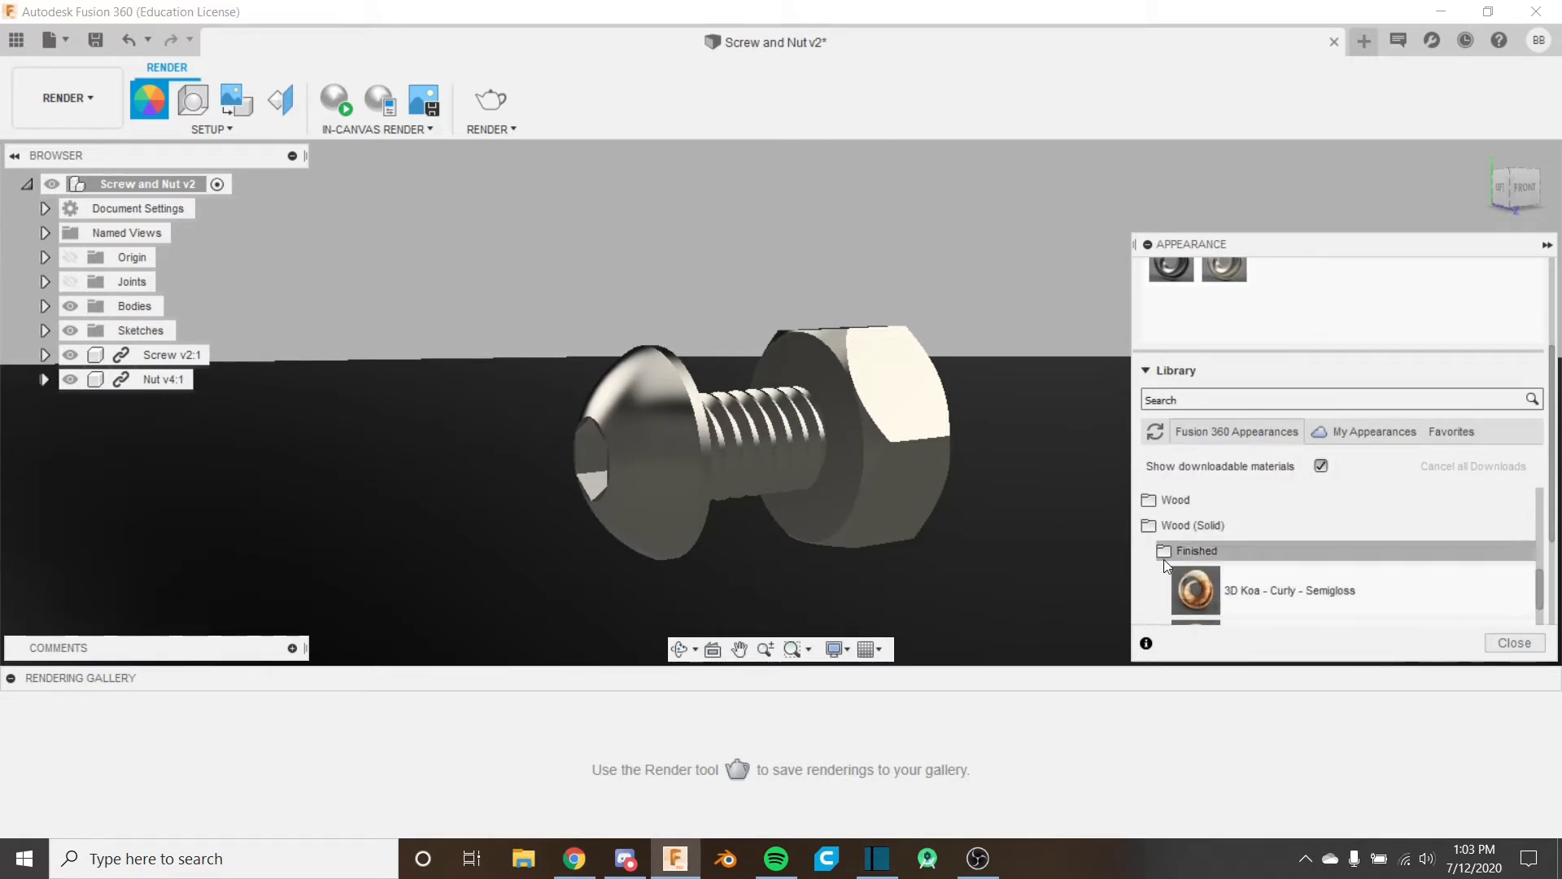
{"action": "scroll", "coordinate": [945, 358], "scroll_direction": "down", "scroll_amount": 5}
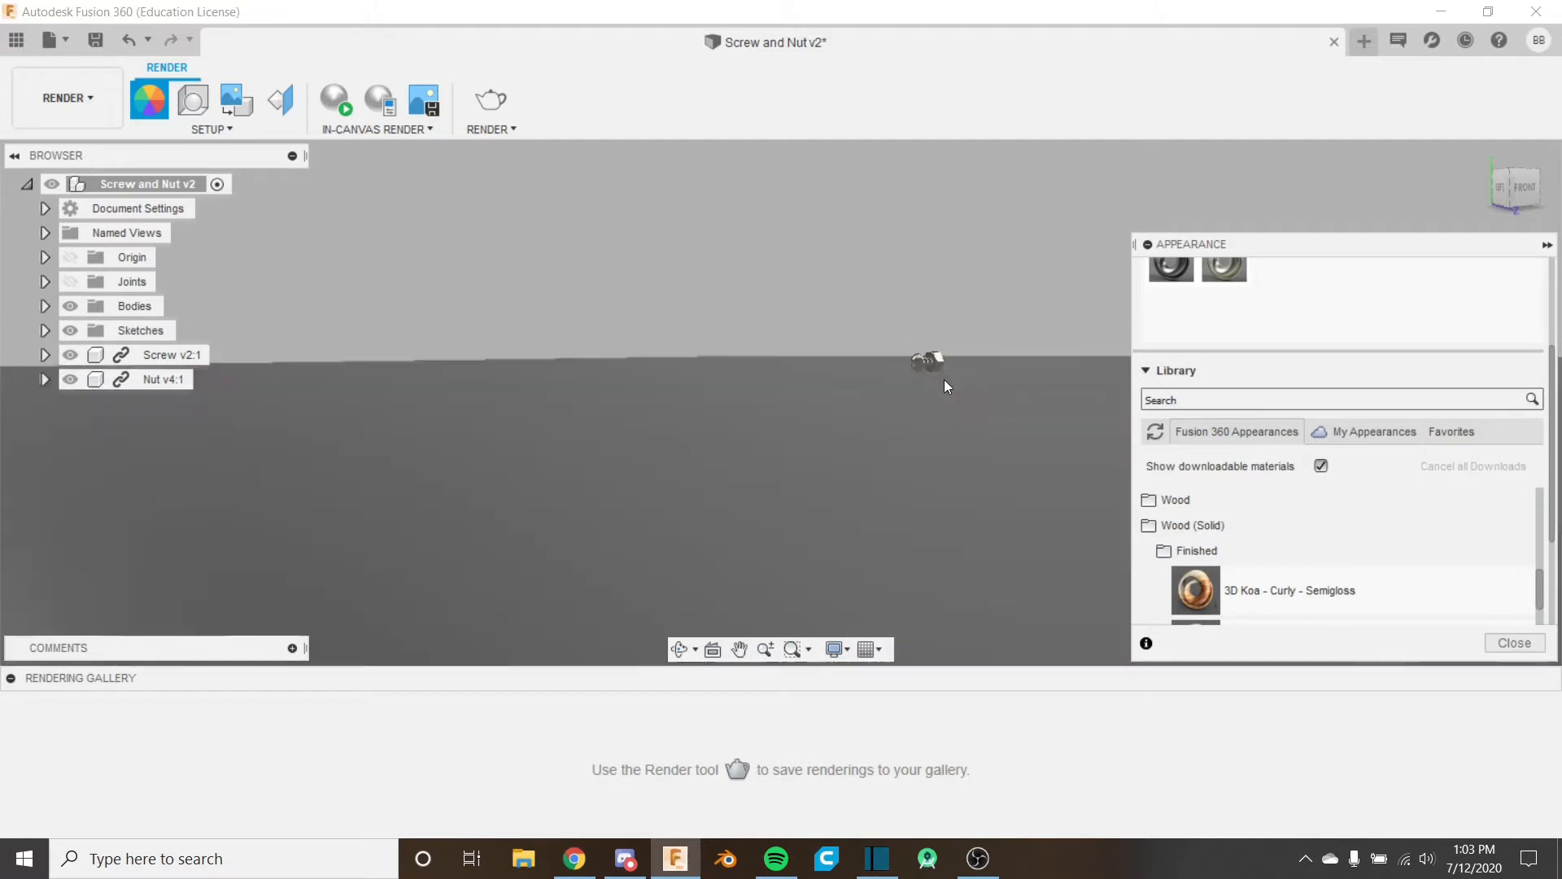
{"action": "middle_click_drag", "start_coordinate": [944, 354], "coordinate": [844, 355]}
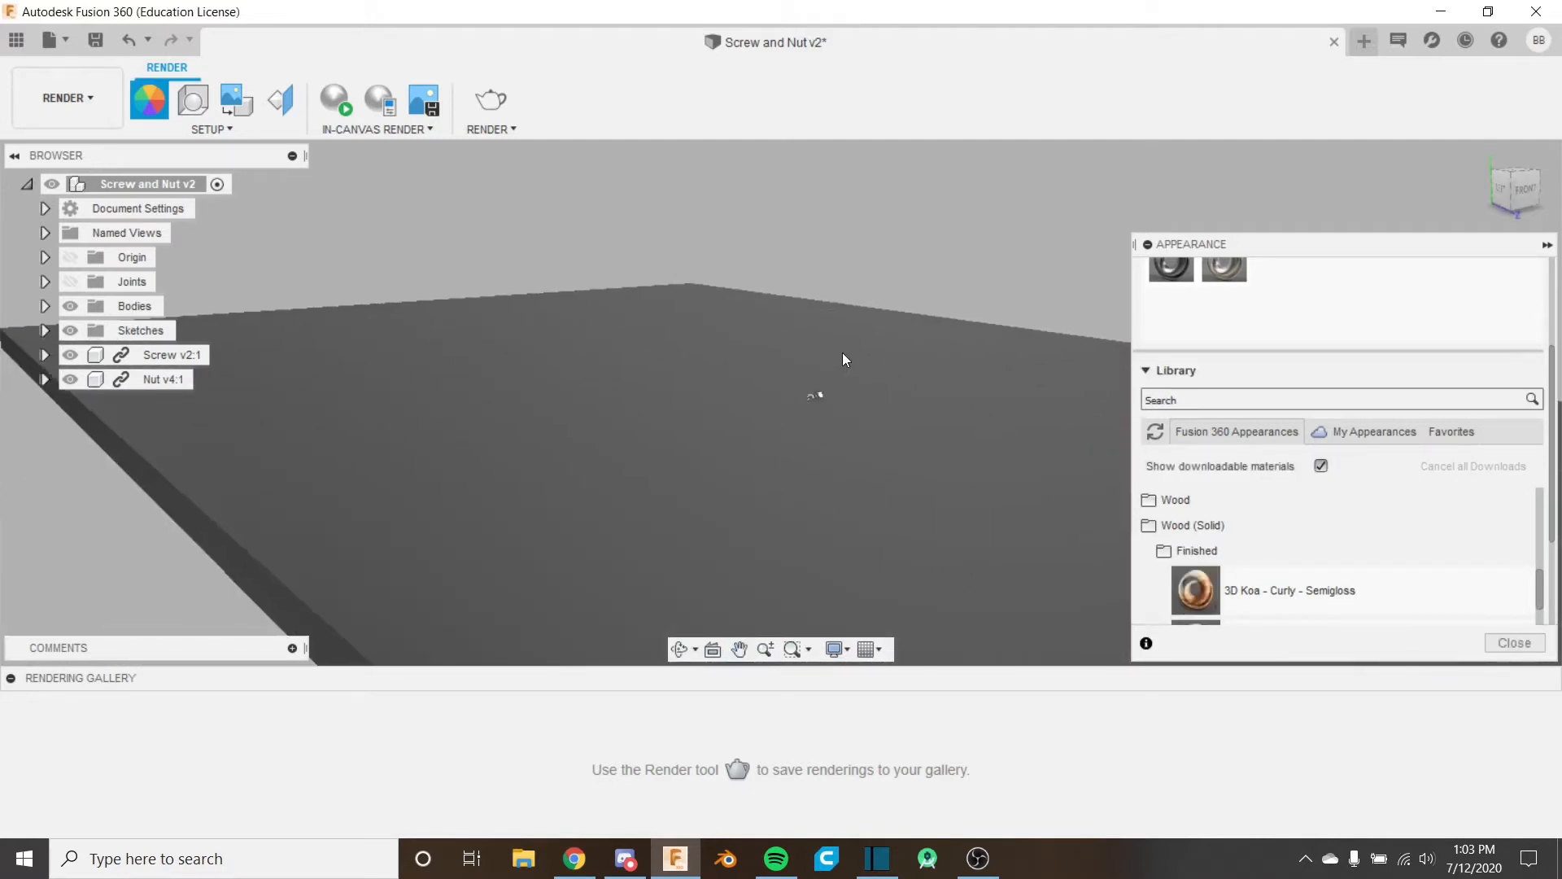
{"action": "left_click", "coordinate": [1274, 550]}
{"action": "scroll", "coordinate": [1271, 529], "scroll_direction": "down", "scroll_amount": 2}
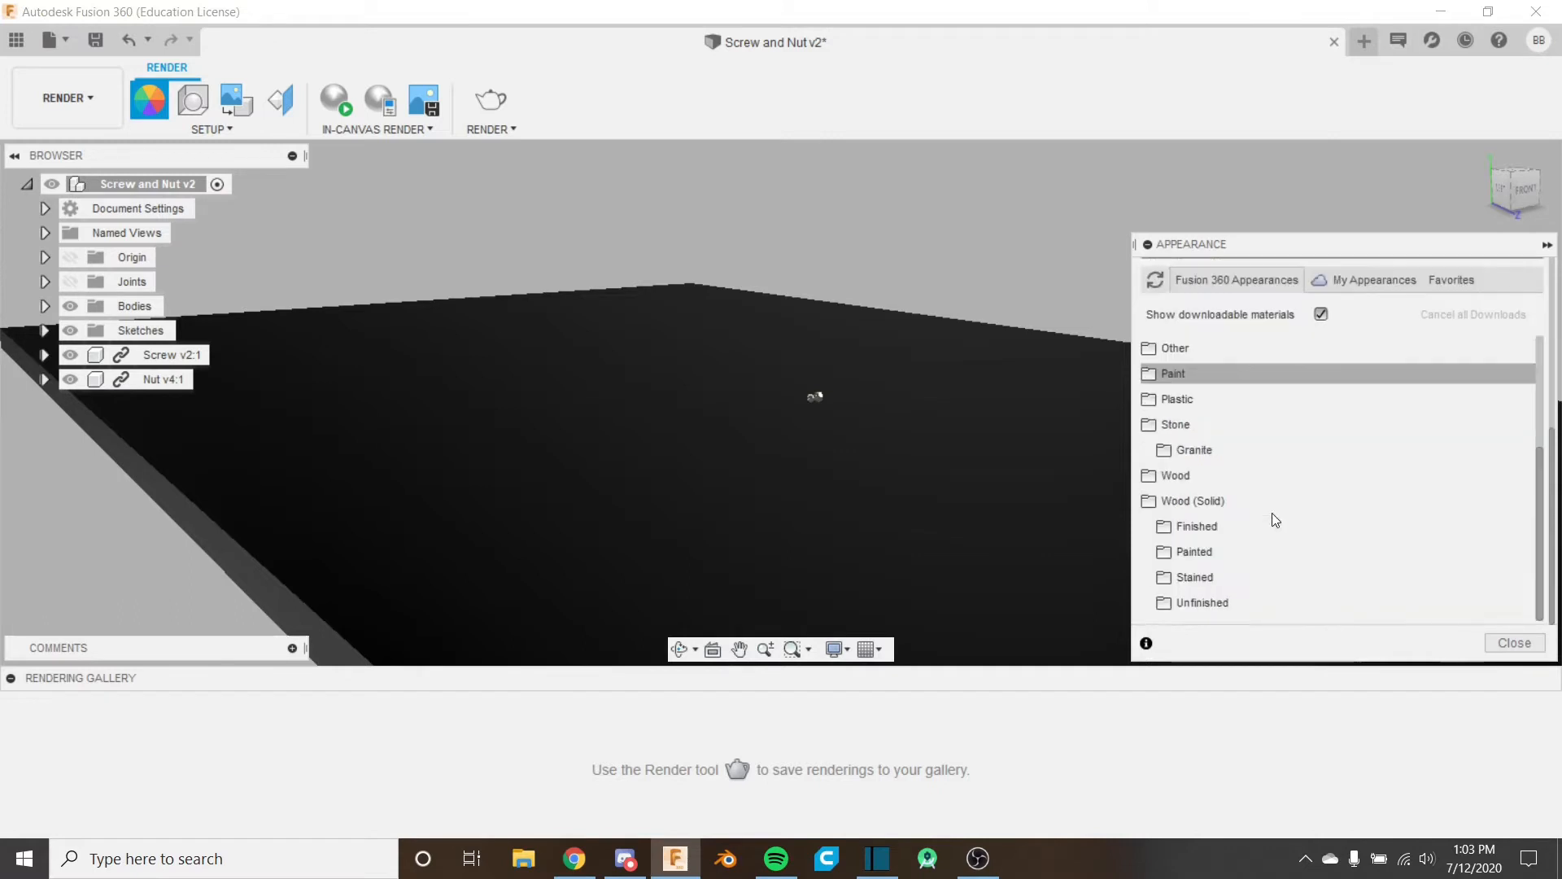
{"action": "left_click", "coordinate": [1257, 602]}
{"action": "scroll", "coordinate": [1298, 494], "scroll_direction": "down", "scroll_amount": 3}
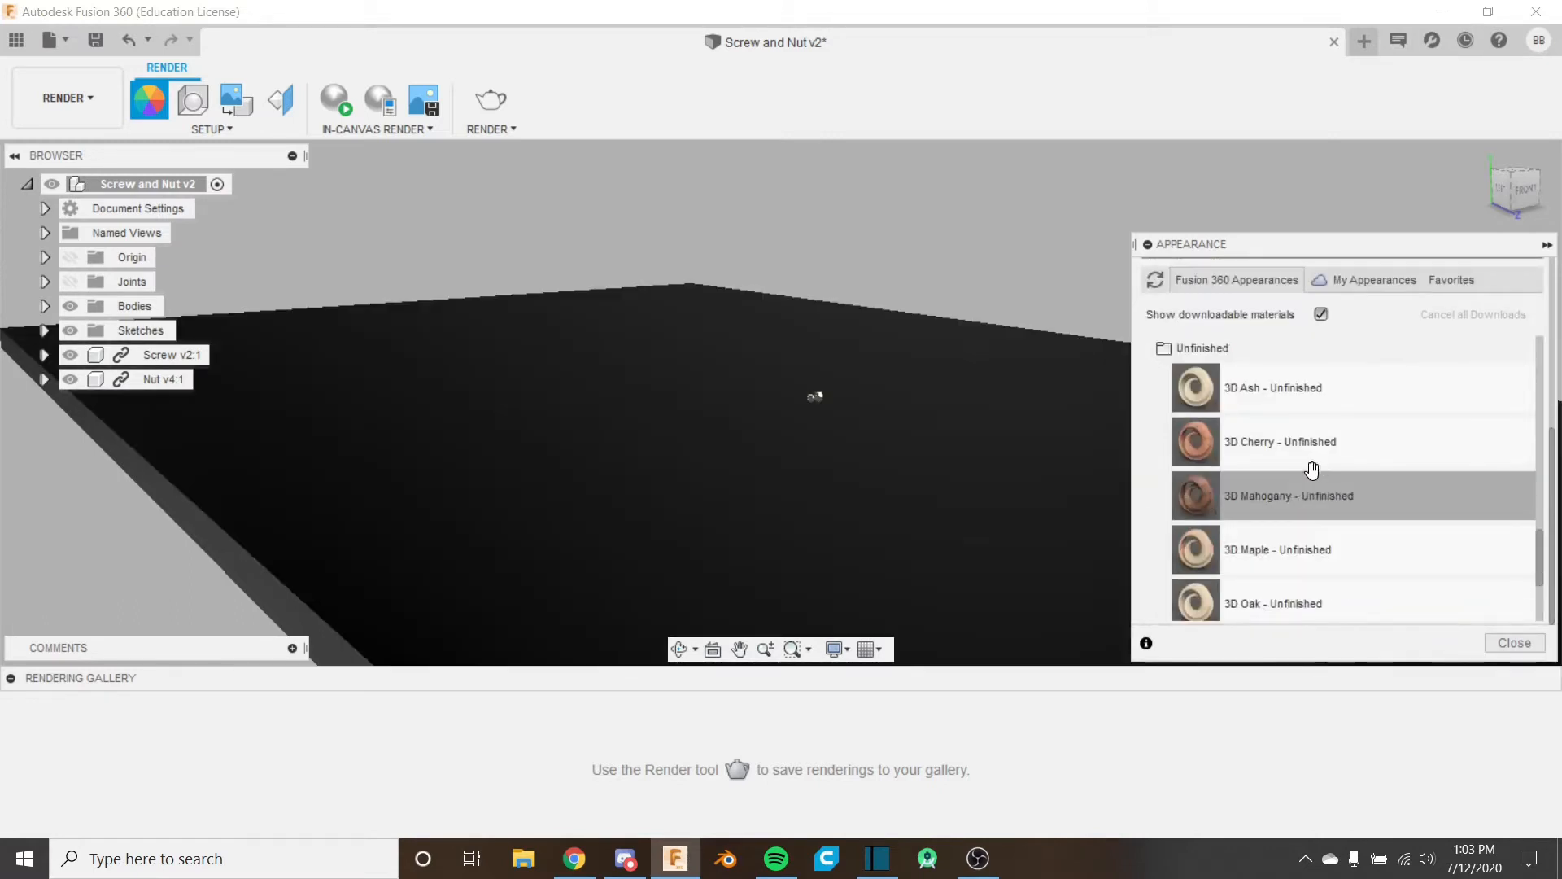
Step: Try the 3D Mahogany - Unfinished appearance on the ground plate
{"action": "middle_click_drag", "start_coordinate": [699, 437], "coordinate": [657, 409]}
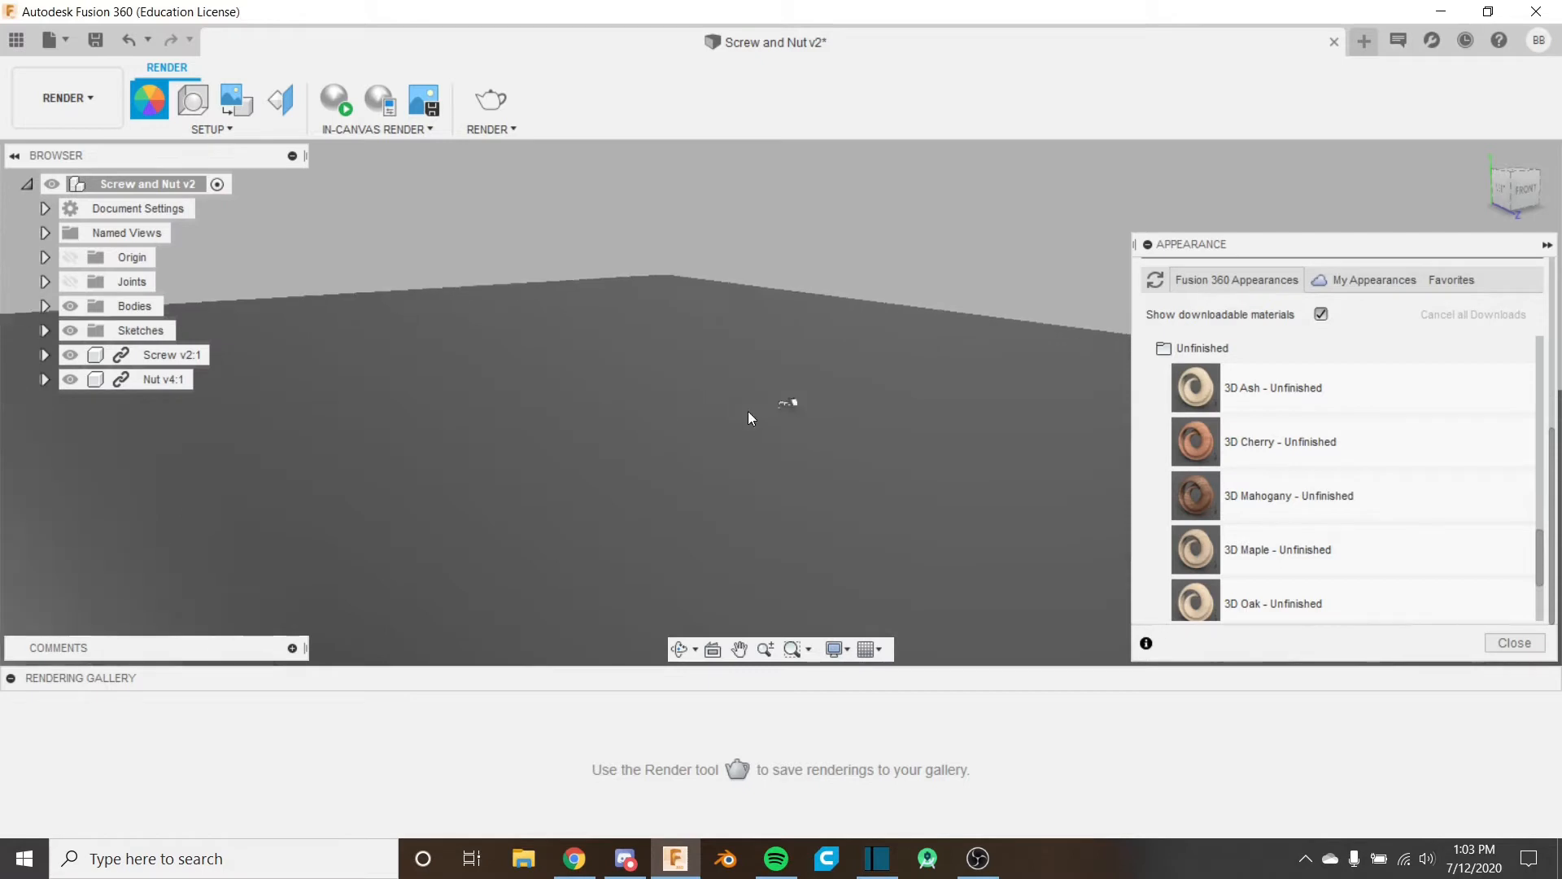
{"action": "scroll", "coordinate": [807, 421], "scroll_direction": "down", "scroll_amount": 2}
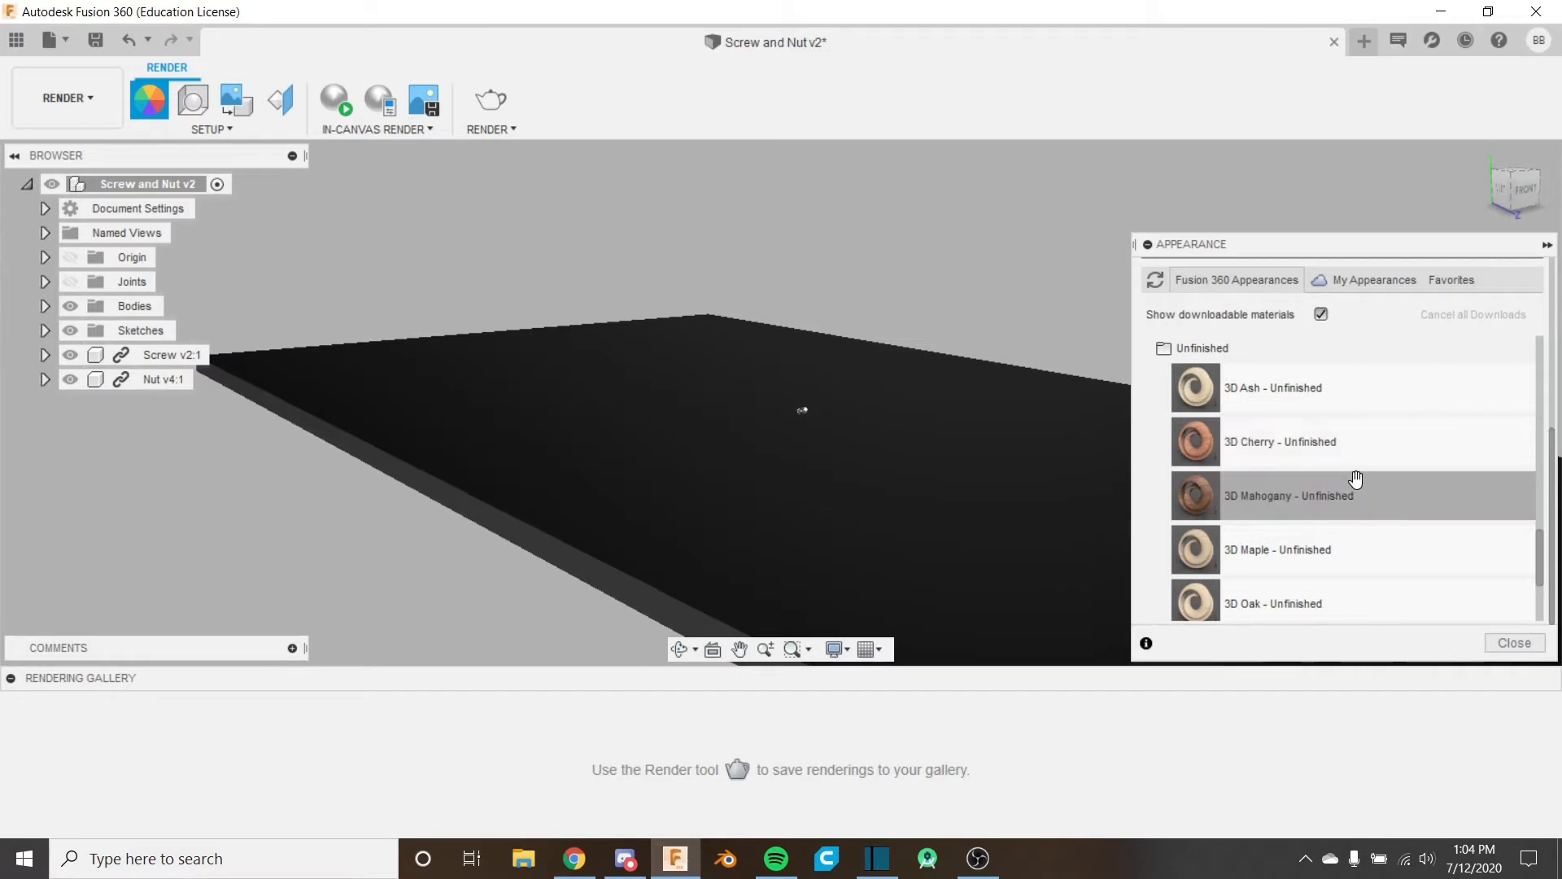
{"action": "left_click_drag", "start_coordinate": [1334, 547], "coordinate": [1017, 456]}
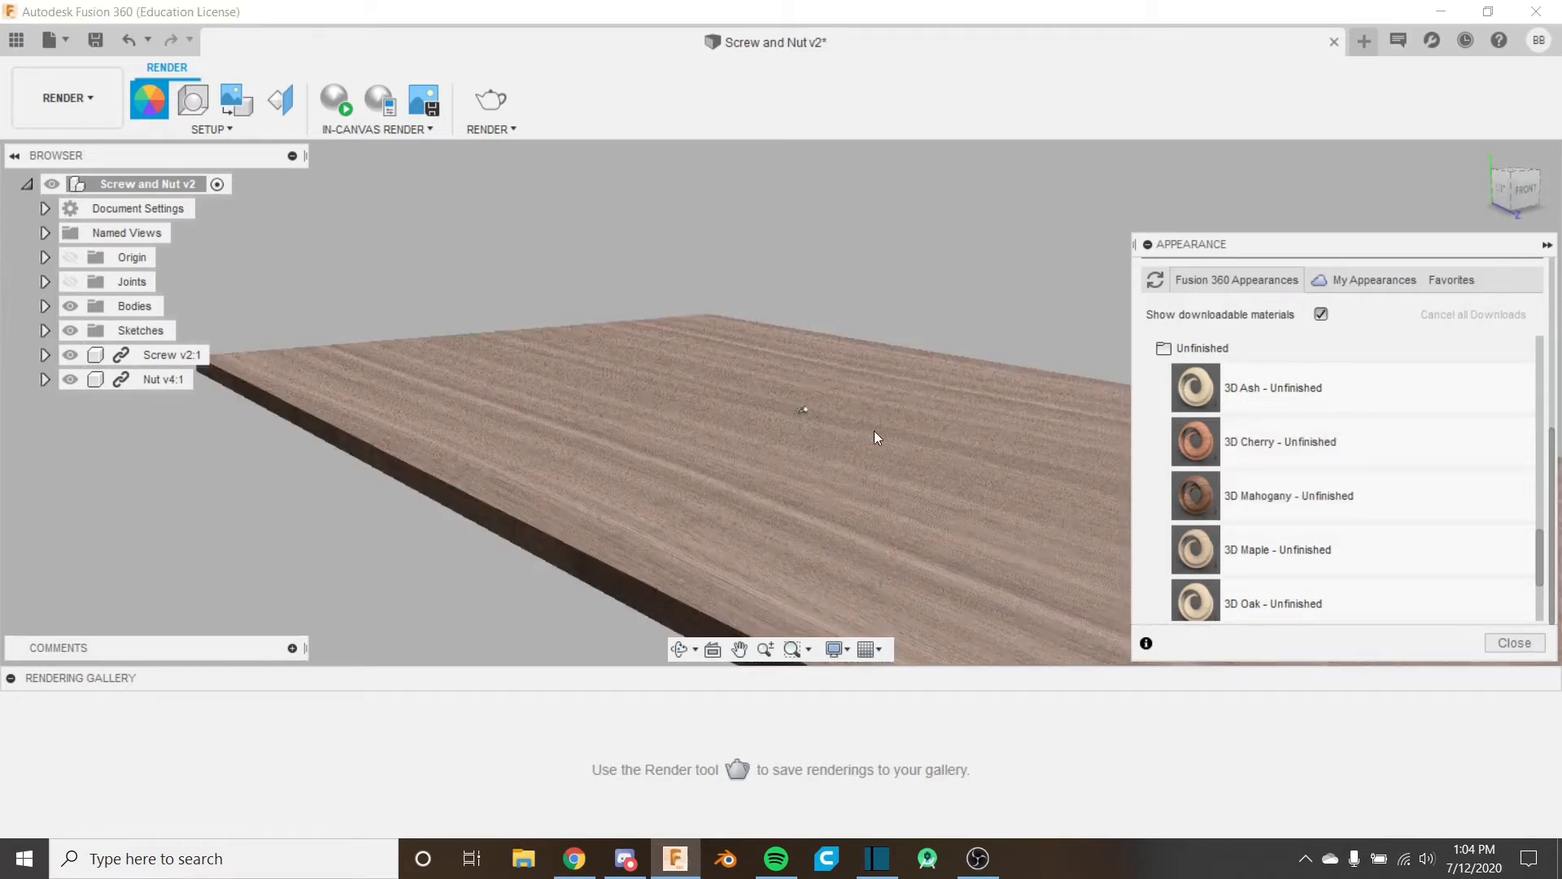
Step: Apply the 3D Walnut - Unfinished appearance to the ground plate and finish assigning appearances
{"action": "scroll", "coordinate": [1402, 441], "scroll_direction": "down", "scroll_amount": 2}
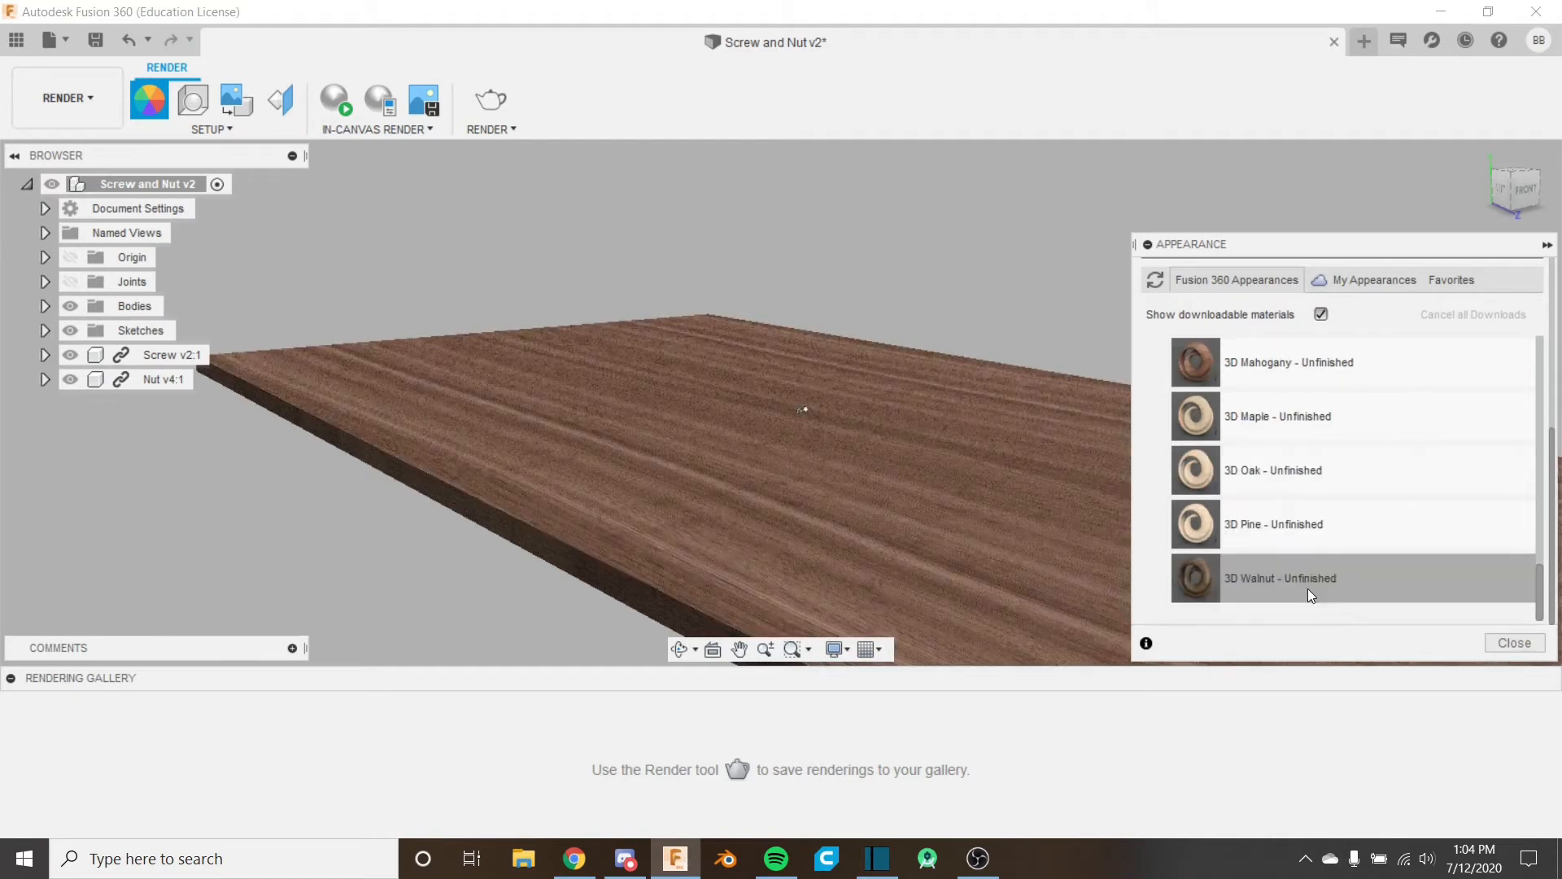
{"action": "left_click_drag", "start_coordinate": [1306, 588], "coordinate": [1061, 428]}
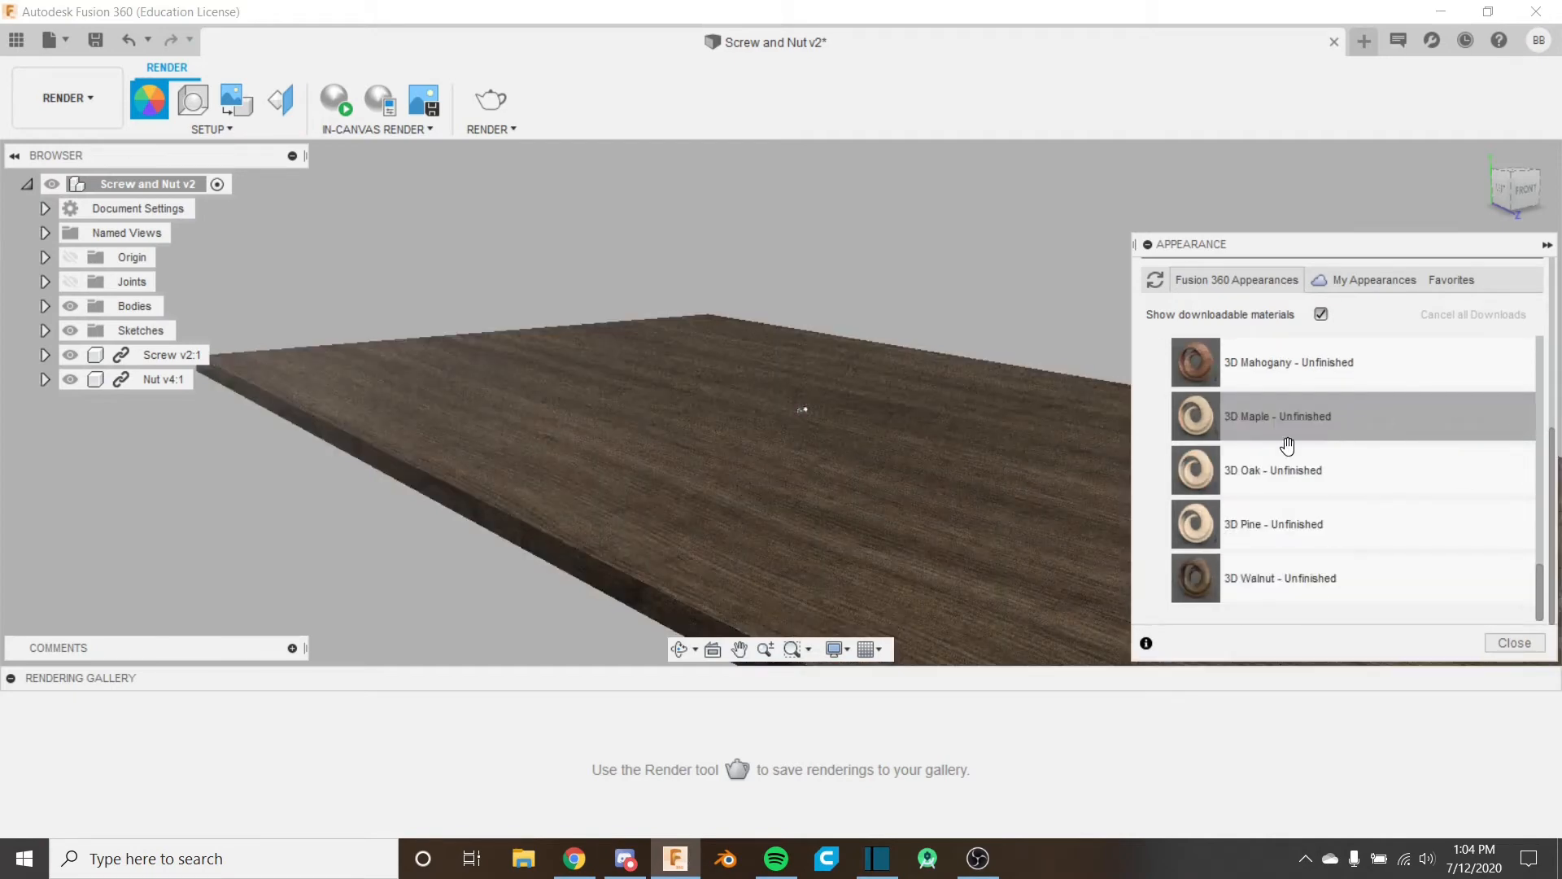
{"action": "left_click", "coordinate": [1528, 647]}
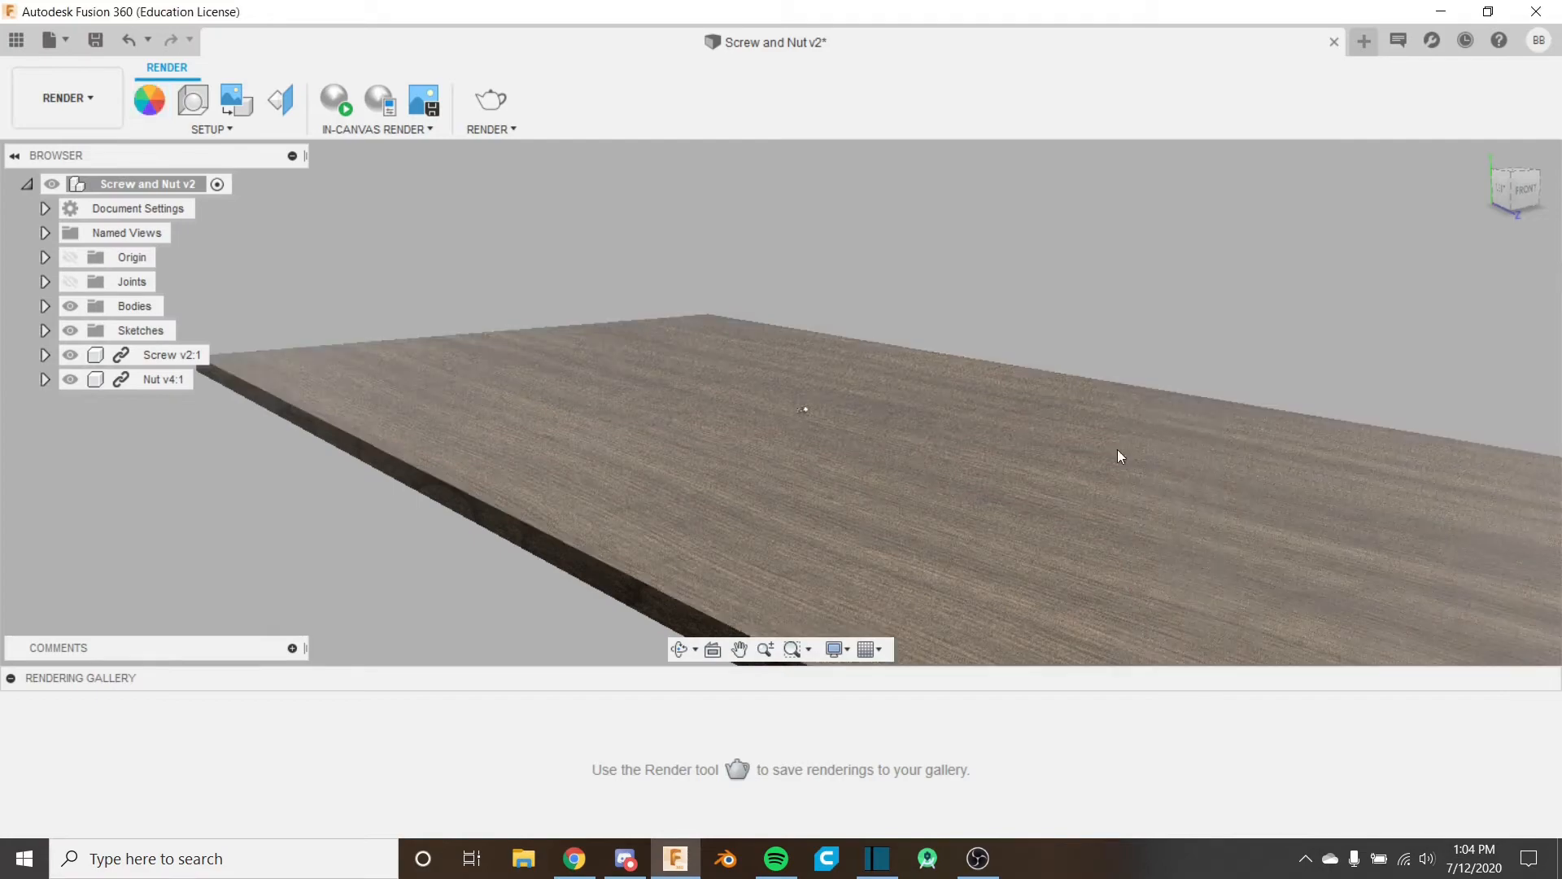
Step: Examine the wood grain on the ground plate up close around the screw and nut, from above and from the side
{"action": "scroll", "coordinate": [797, 399], "scroll_direction": "up", "scroll_amount": 12}
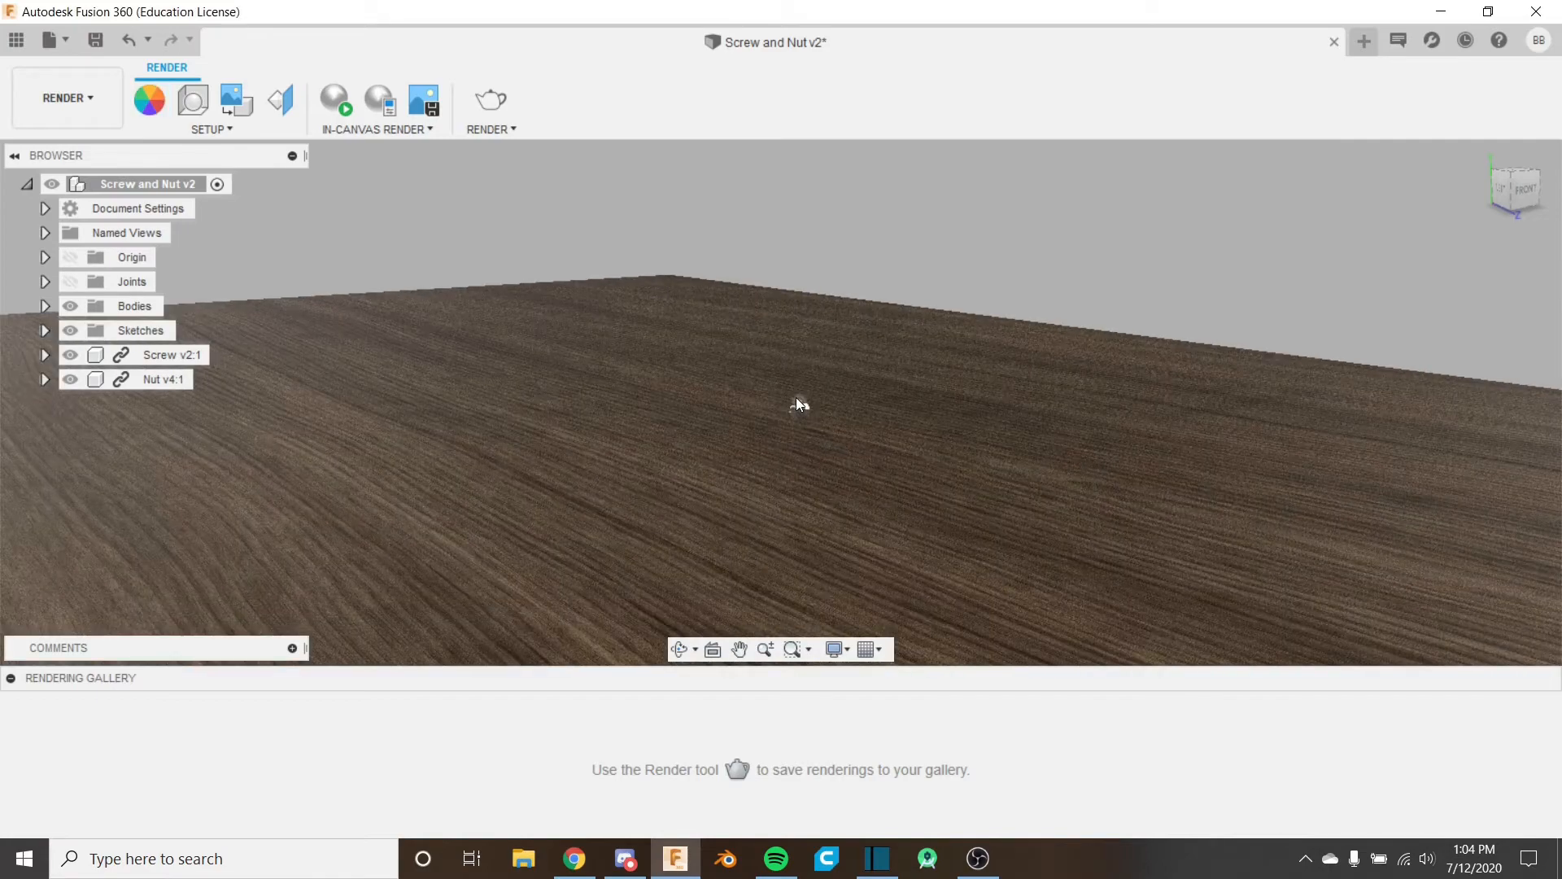
{"action": "middle_click_drag", "start_coordinate": [796, 397], "coordinate": [783, 332]}
{"action": "scroll", "coordinate": [765, 316], "scroll_direction": "down", "scroll_amount": 15}
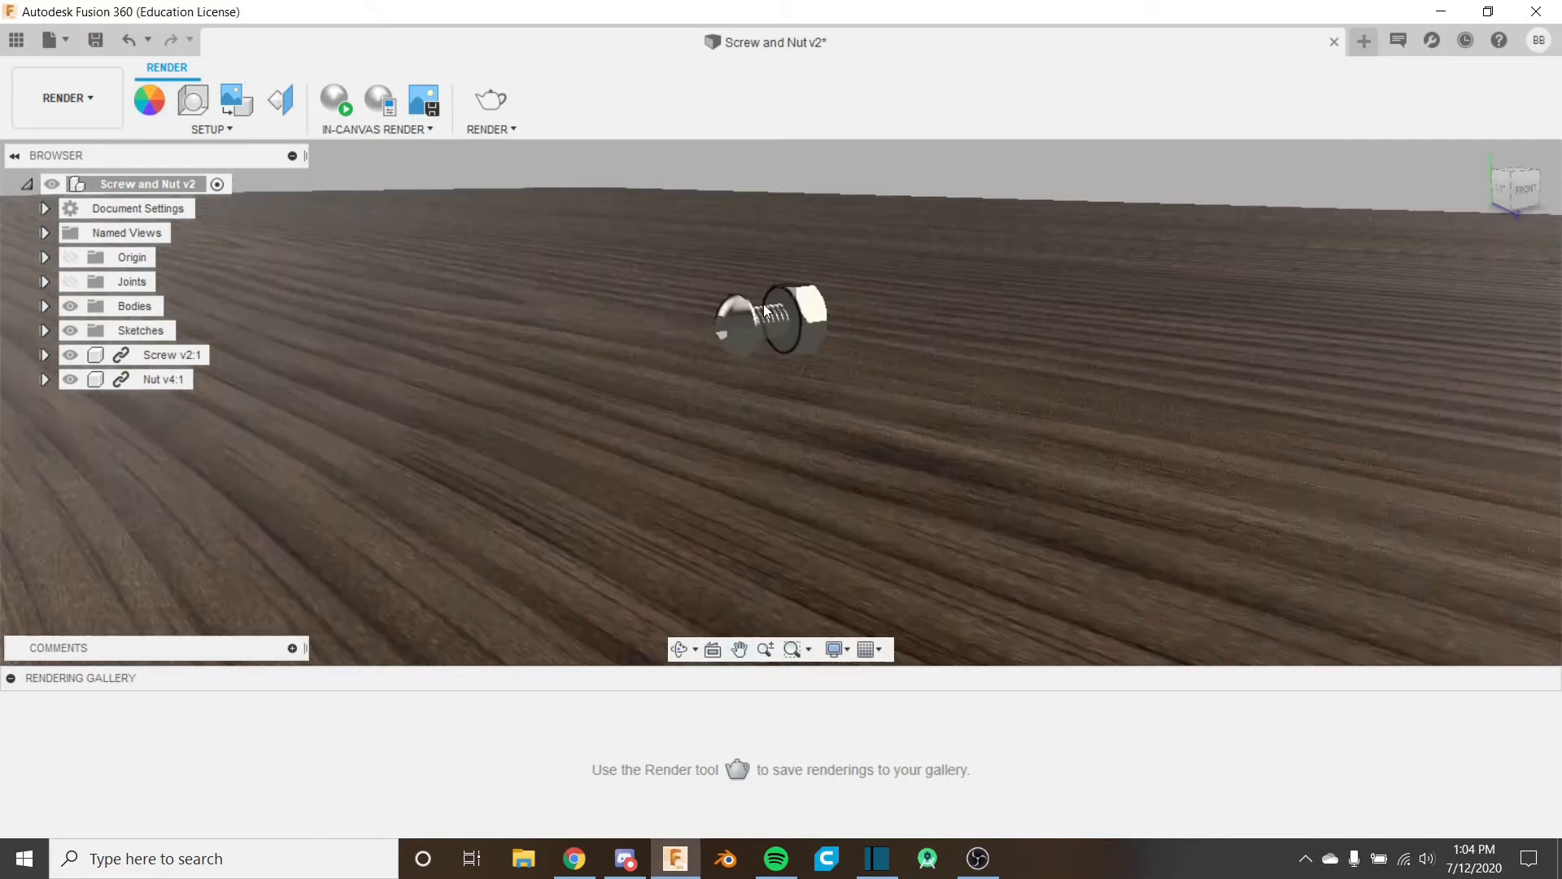
{"action": "scroll", "coordinate": [763, 310], "scroll_direction": "down", "scroll_amount": 2}
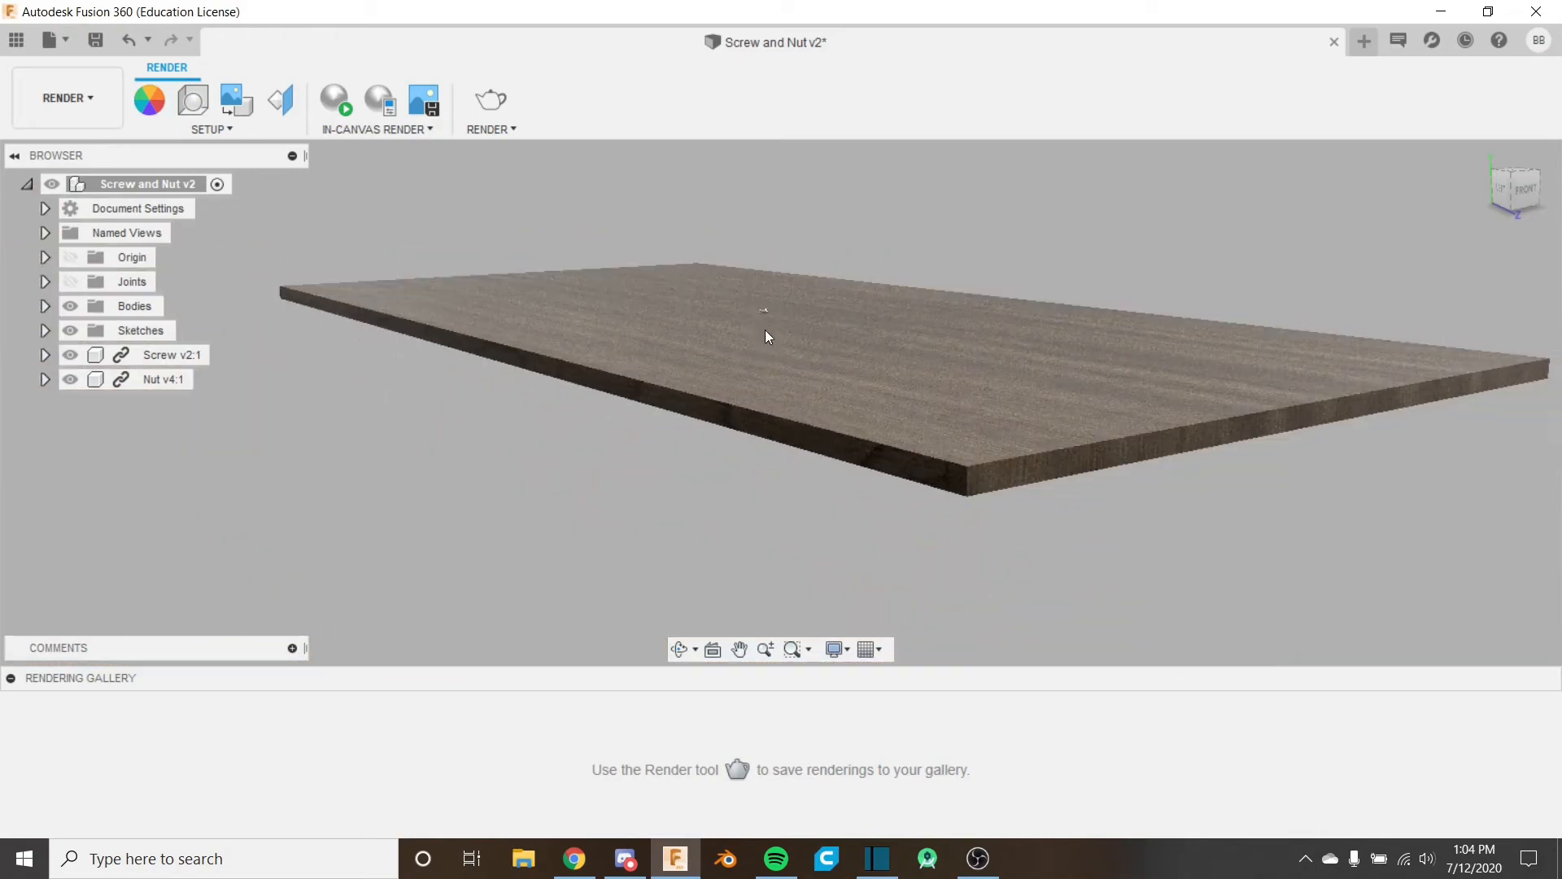
{"action": "mouse_move", "coordinate": [762, 334]}
{"action": "middle_mouse_down", "text": "shift"}
{"action": "mouse_move", "coordinate": [770, 314]}
{"action": "mouse_move", "coordinate": [774, 422]}
{"action": "mouse_move", "coordinate": [798, 345]}
{"action": "mouse_move", "coordinate": [879, 389]}
{"action": "mouse_move", "coordinate": [837, 464]}
{"action": "mouse_move", "coordinate": [1021, 432]}
{"action": "middle_mouse_up", "text": "shift"}
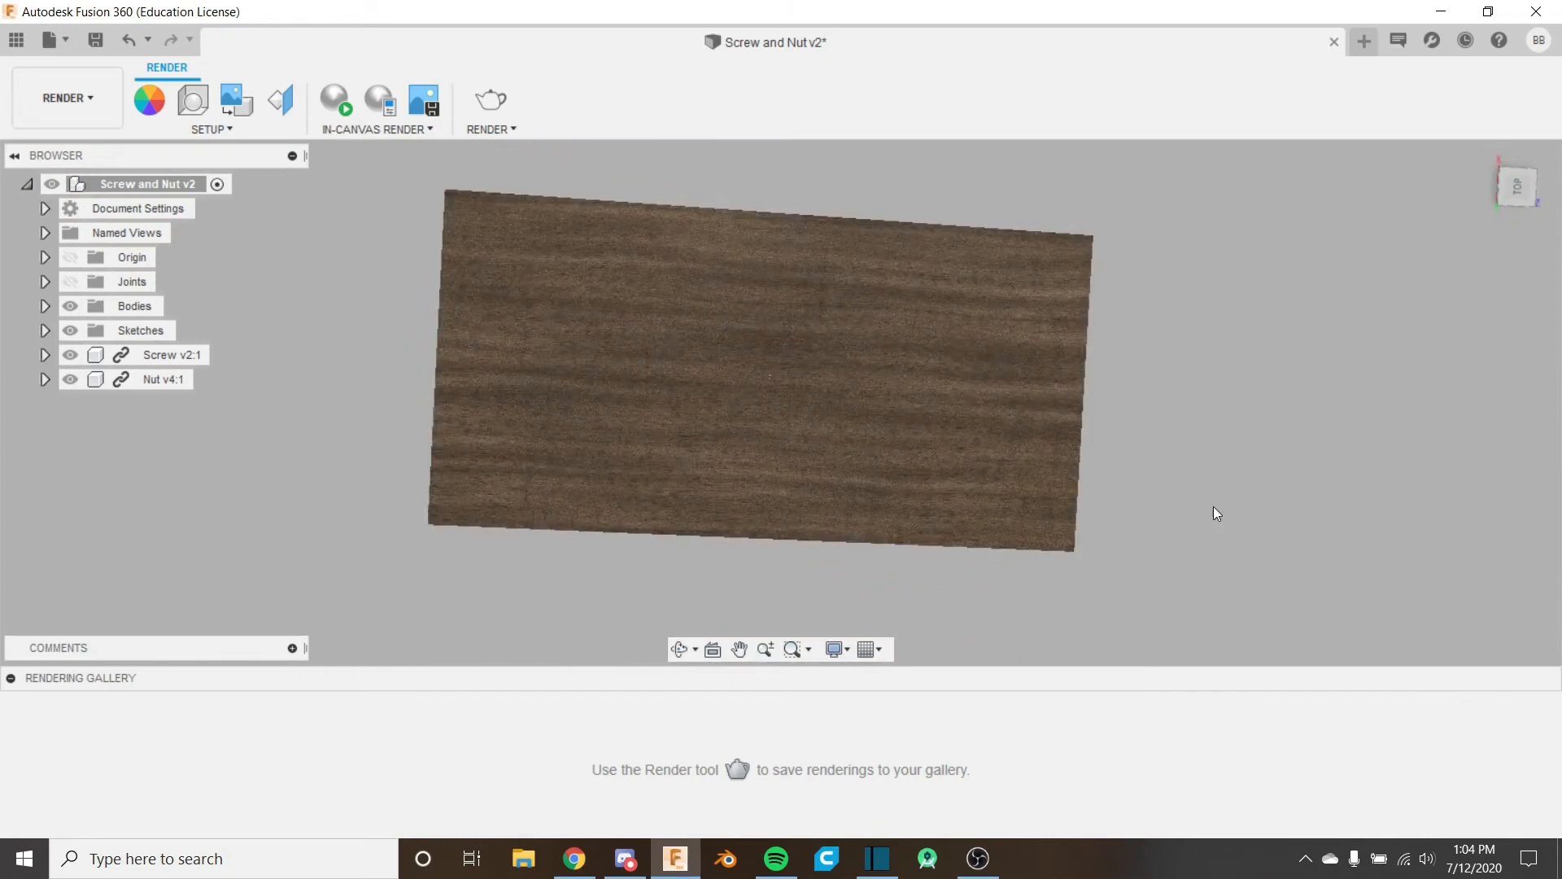
{"action": "middle_click_drag", "start_coordinate": [549, 493], "coordinate": [721, 442], "text": "shift"}
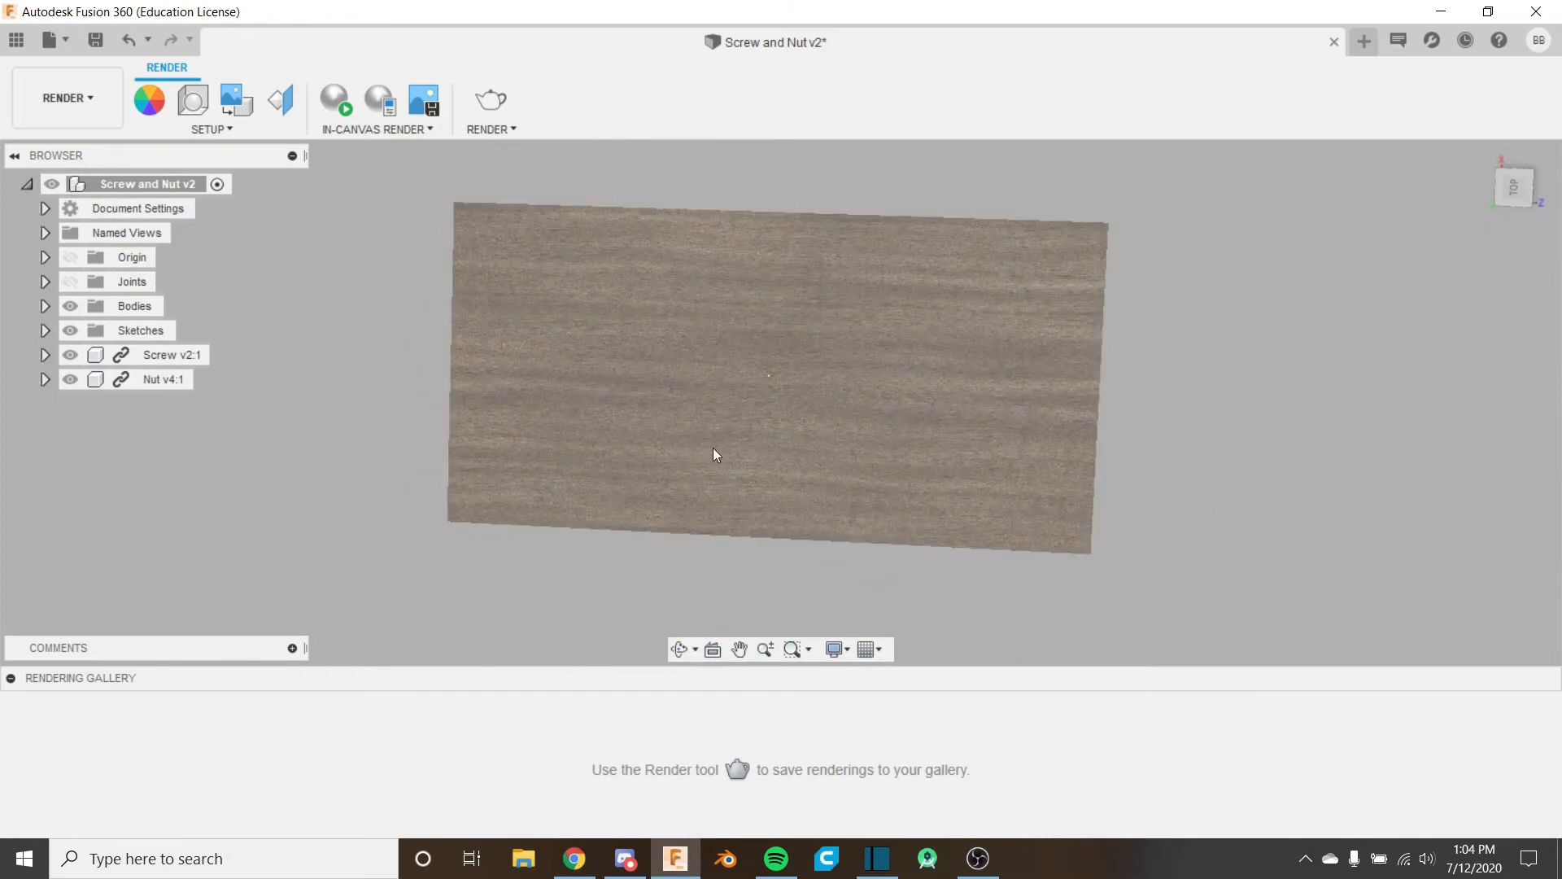
{"action": "middle_click_drag", "start_coordinate": [1321, 291], "coordinate": [884, 265], "text": "shift"}
Step: Start the Texture Map Controls on the ground plate to adjust its walnut texture from above
{"action": "left_click", "coordinate": [212, 128]}
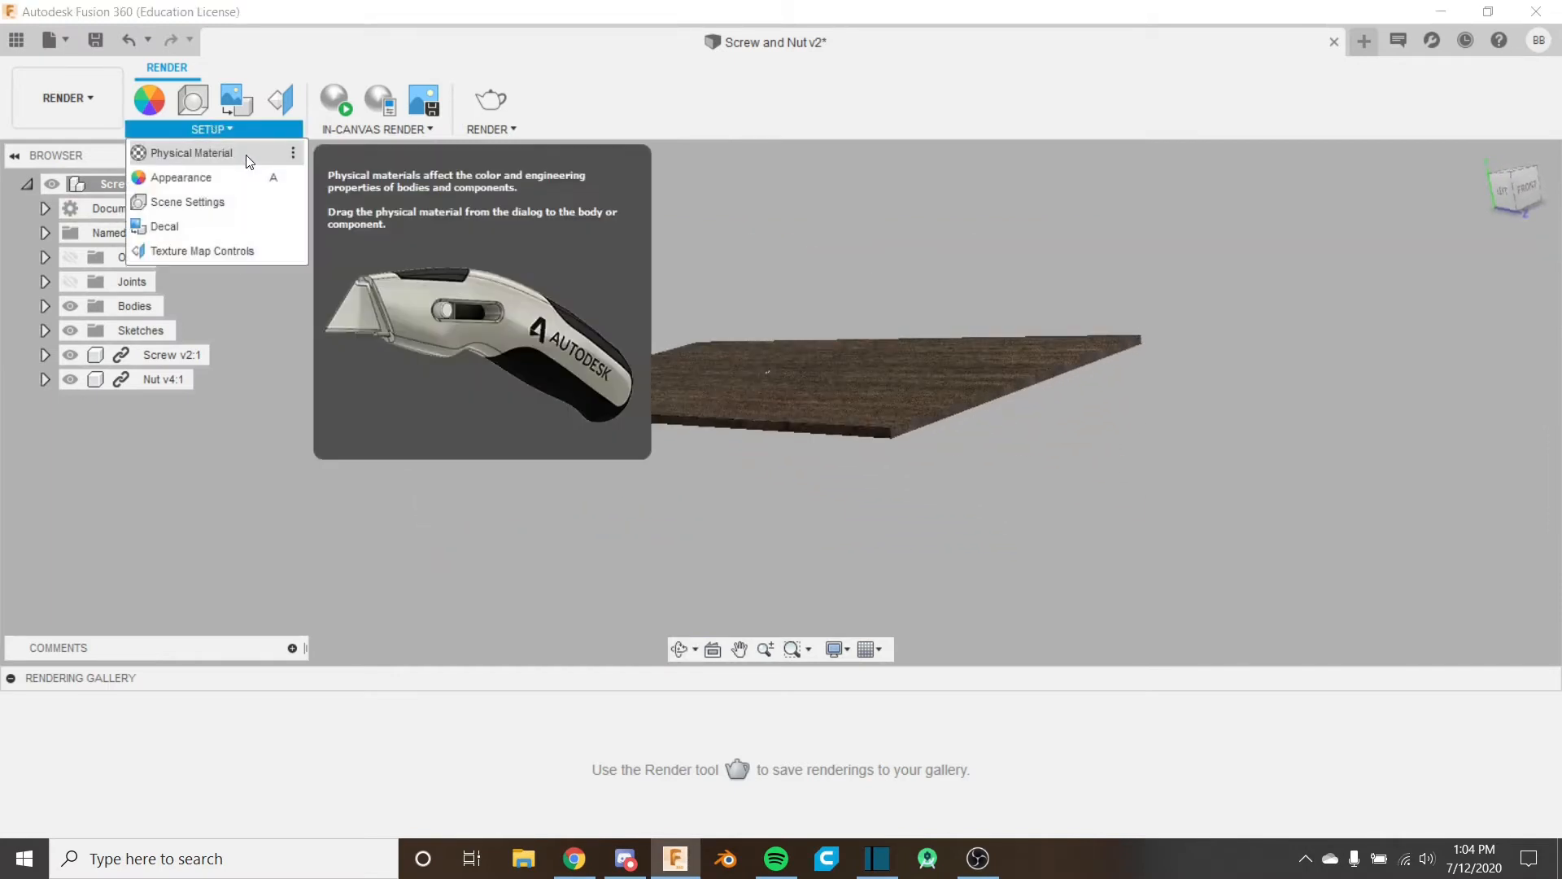
{"action": "left_click", "coordinate": [244, 249]}
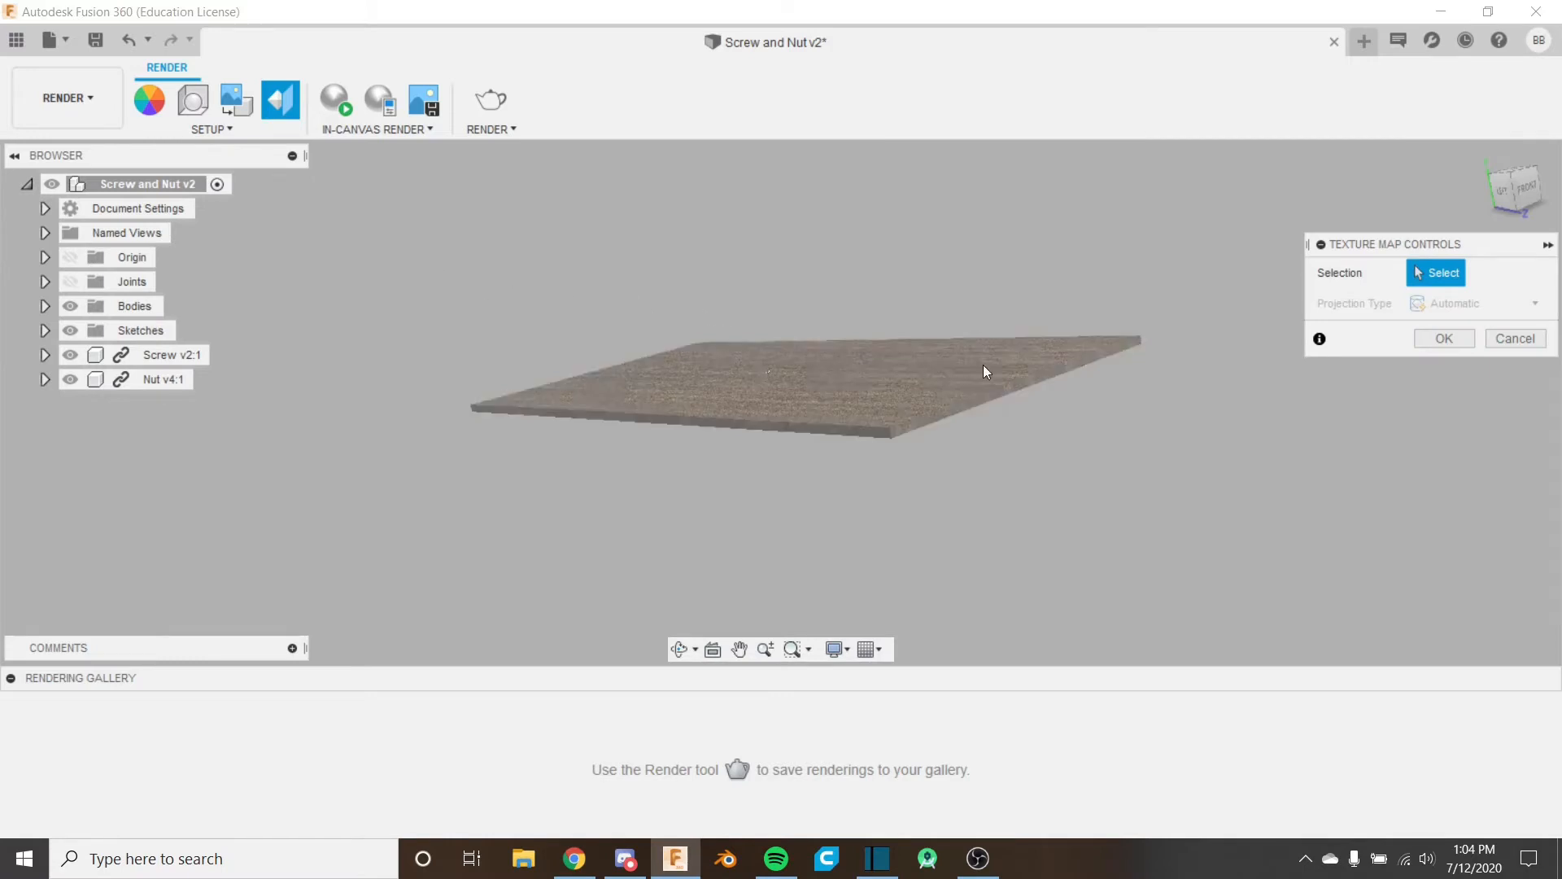
{"action": "left_click", "coordinate": [877, 388]}
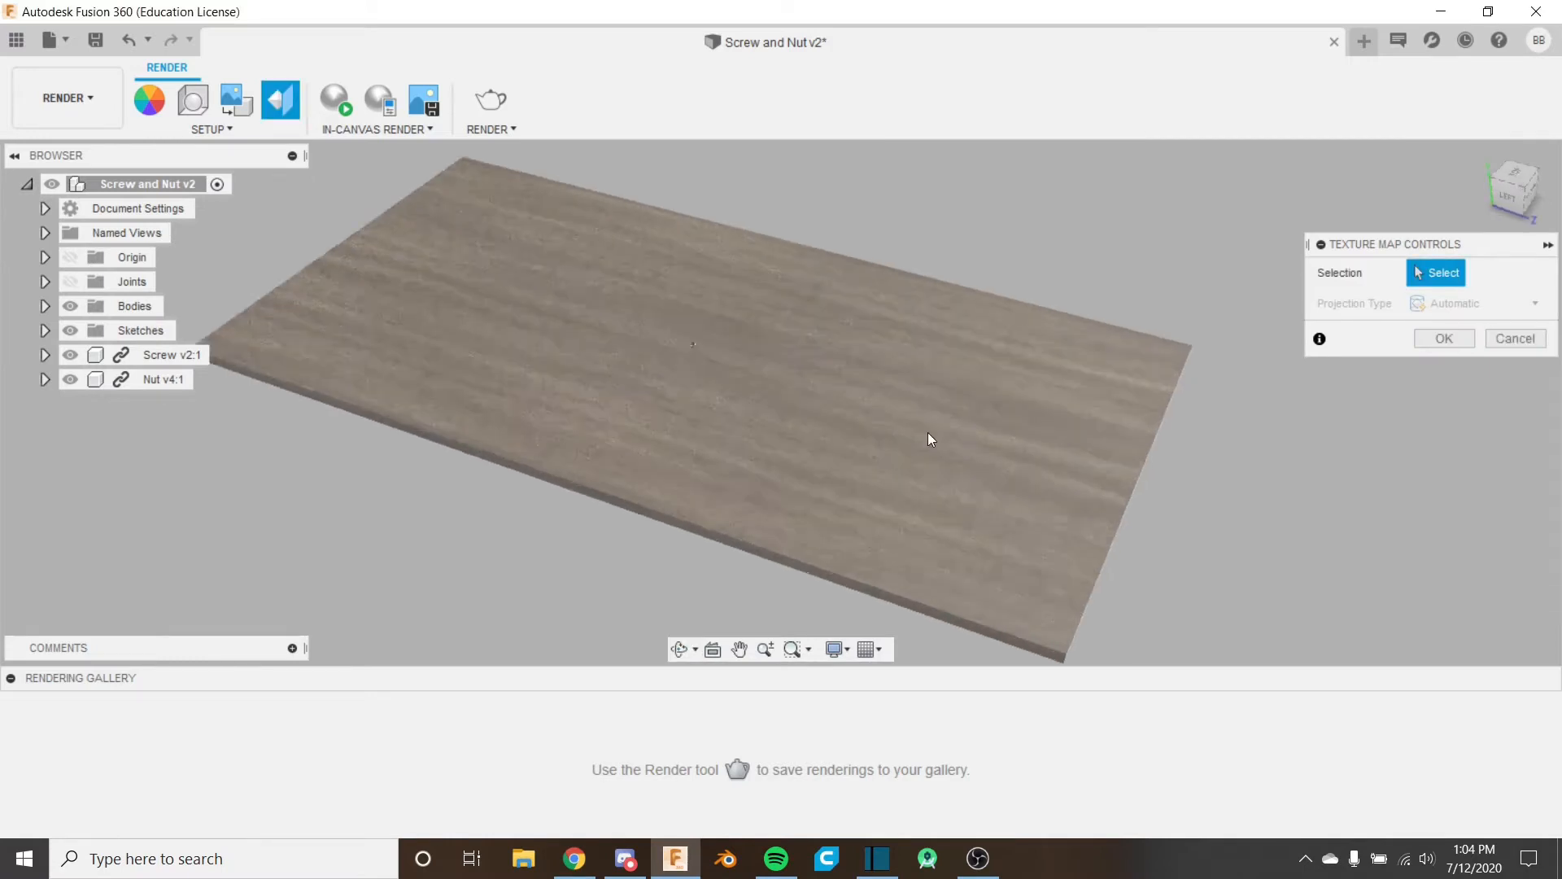
{"action": "middle_click_drag", "start_coordinate": [824, 412], "coordinate": [898, 462]}
{"action": "middle_click_drag", "start_coordinate": [1265, 259], "coordinate": [1084, 317], "text": "shift"}
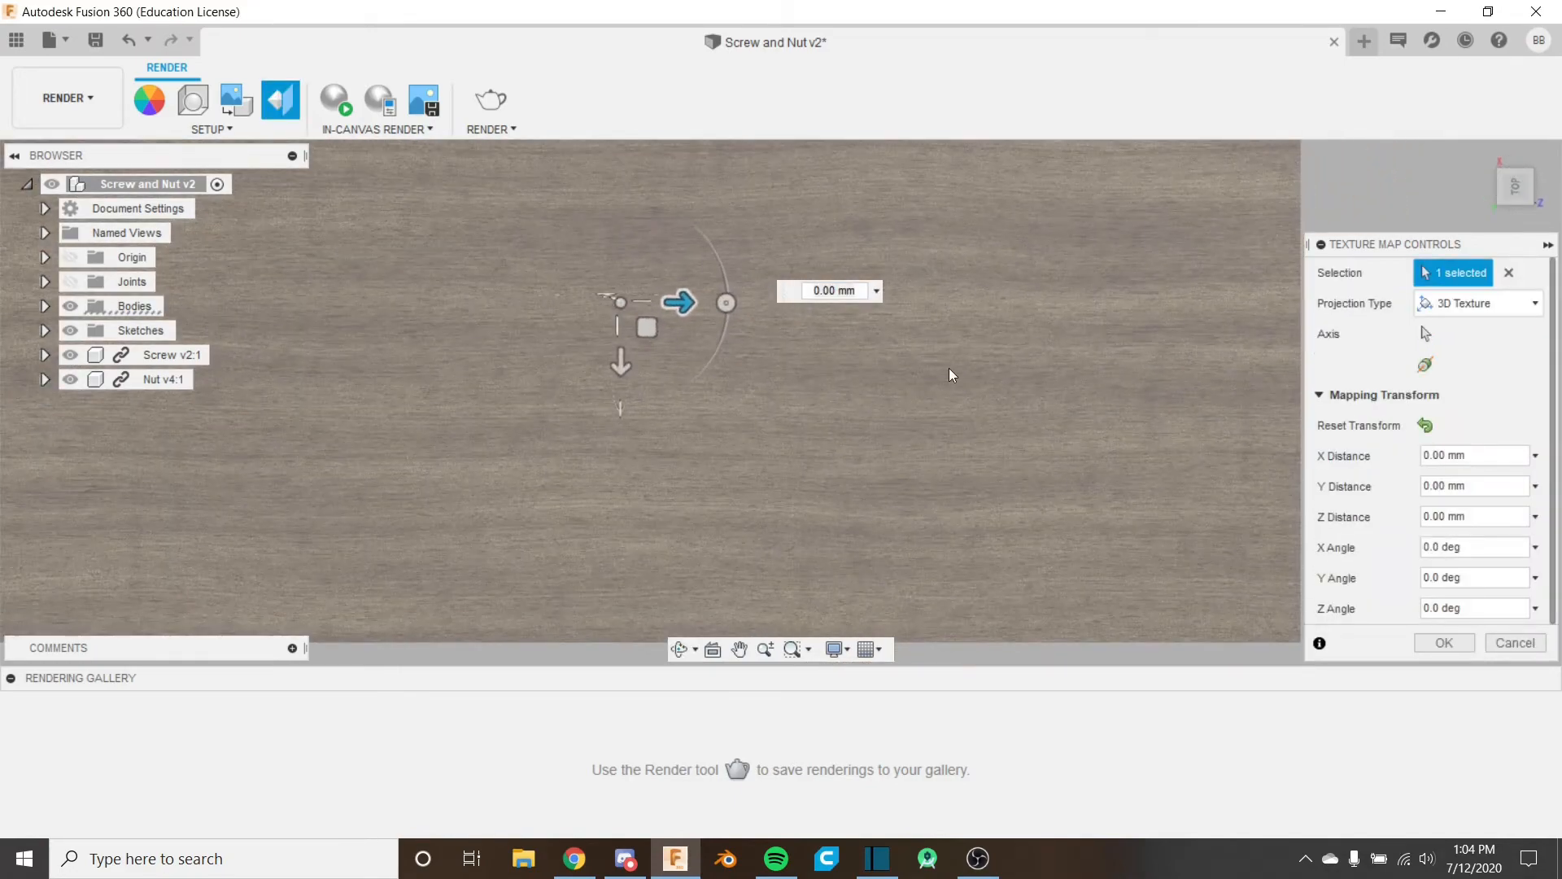
{"action": "middle_click_drag", "start_coordinate": [761, 372], "coordinate": [881, 405]}
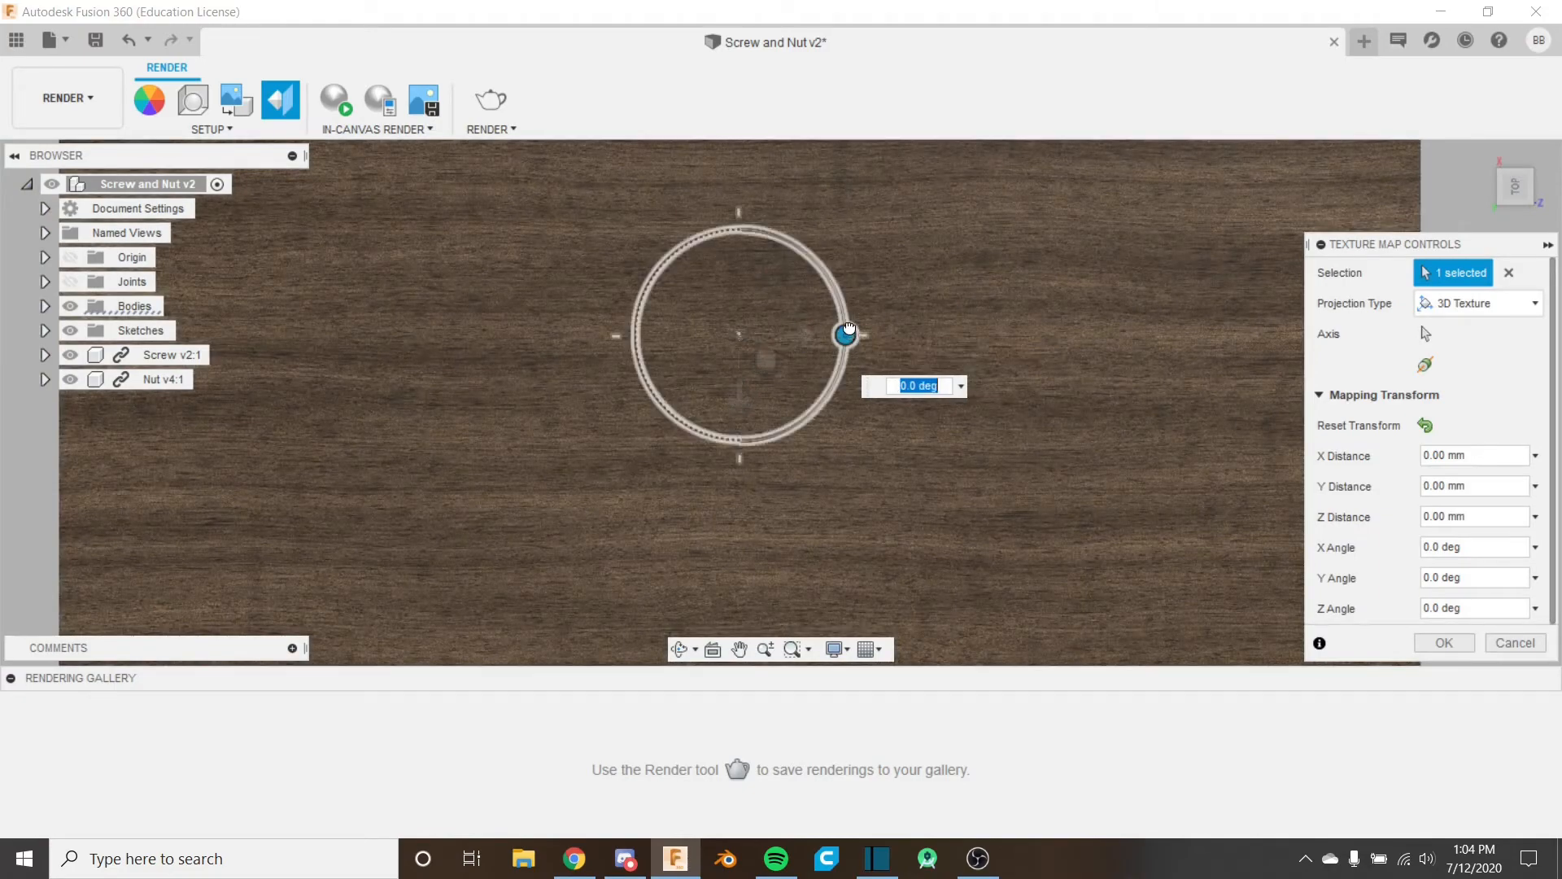
Step: Try rotating the plate's wood texture 10 degrees about X and return it to 0 degrees
{"action": "mouse_move", "coordinate": [845, 334]}
{"action": "left_mouse_down"}
{"action": "mouse_move", "coordinate": [812, 257]}
{"action": "mouse_move", "coordinate": [728, 227]}
{"action": "mouse_move", "coordinate": [819, 265]}
{"action": "mouse_move", "coordinate": [844, 314]}
{"action": "left_mouse_up"}
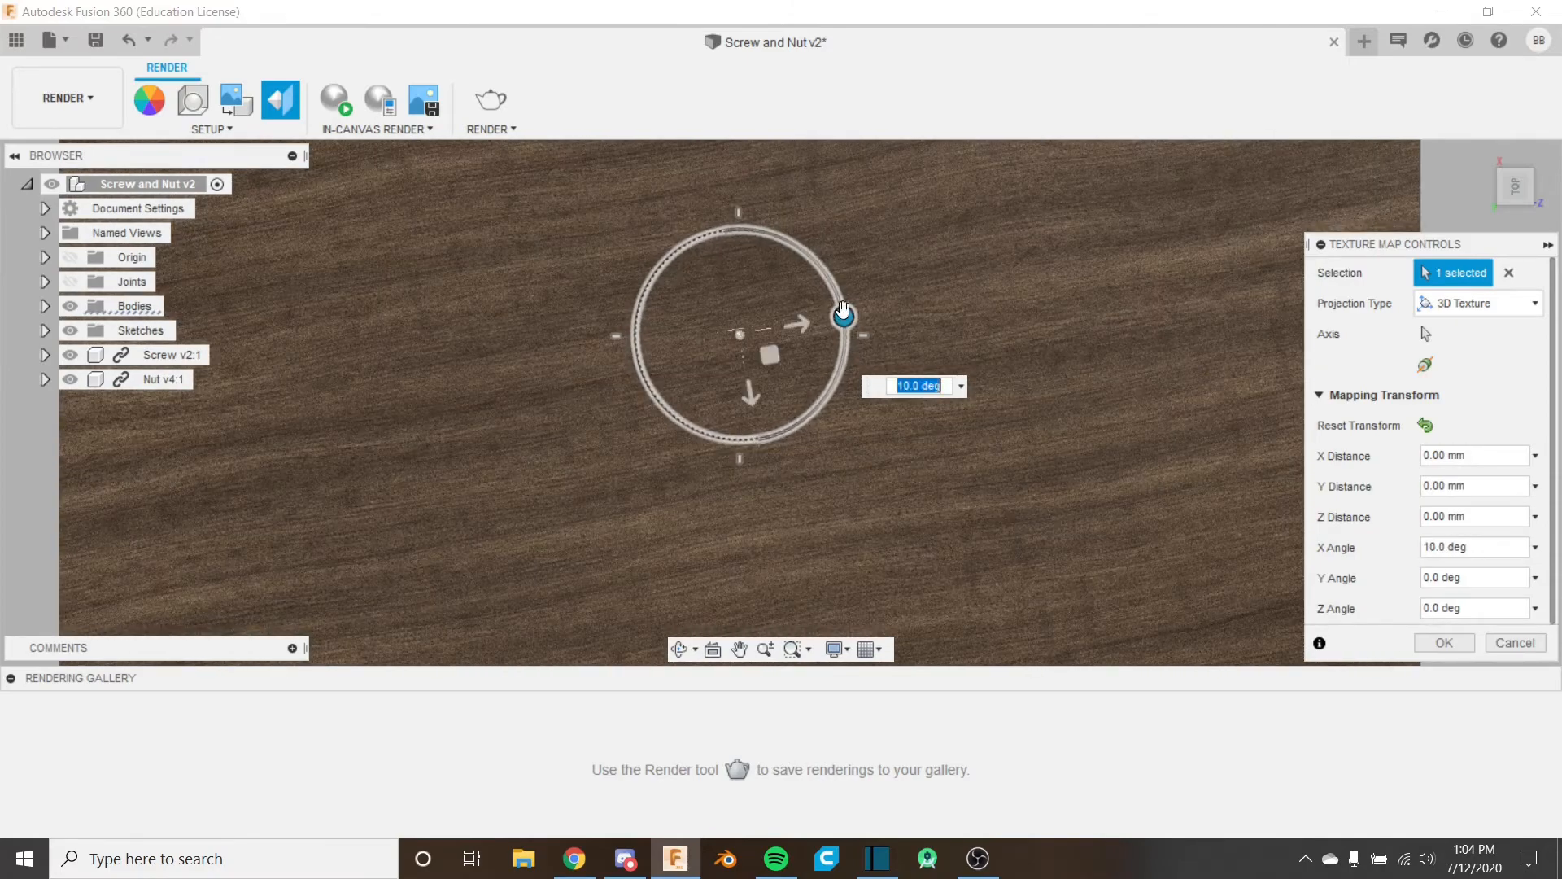
{"action": "scroll", "coordinate": [929, 310], "scroll_direction": "up", "scroll_amount": 2}
{"action": "scroll", "coordinate": [929, 312], "scroll_direction": "down", "scroll_amount": 5}
{"action": "mouse_move", "coordinate": [929, 314]}
{"action": "middle_mouse_down", "text": "shift"}
{"action": "mouse_move", "coordinate": [931, 253]}
{"action": "mouse_move", "coordinate": [931, 296]}
{"action": "middle_mouse_up", "text": "shift"}
{"action": "left_click", "coordinate": [1528, 199]}
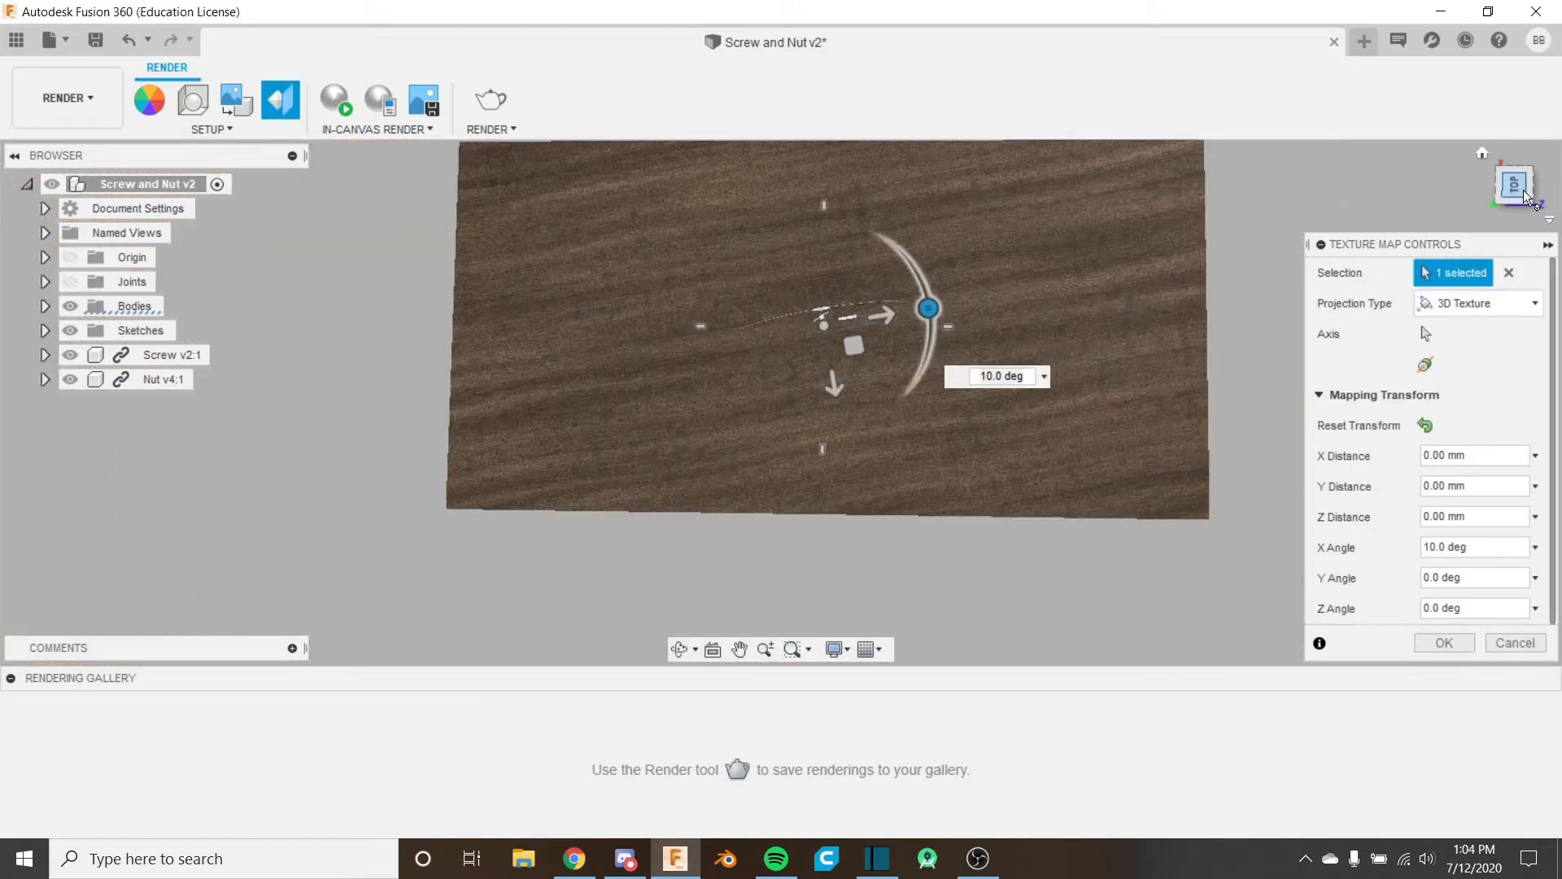
{"action": "left_click_drag", "start_coordinate": [930, 307], "coordinate": [933, 333]}
{"action": "middle_click_drag", "start_coordinate": [1112, 403], "coordinate": [1062, 472]}
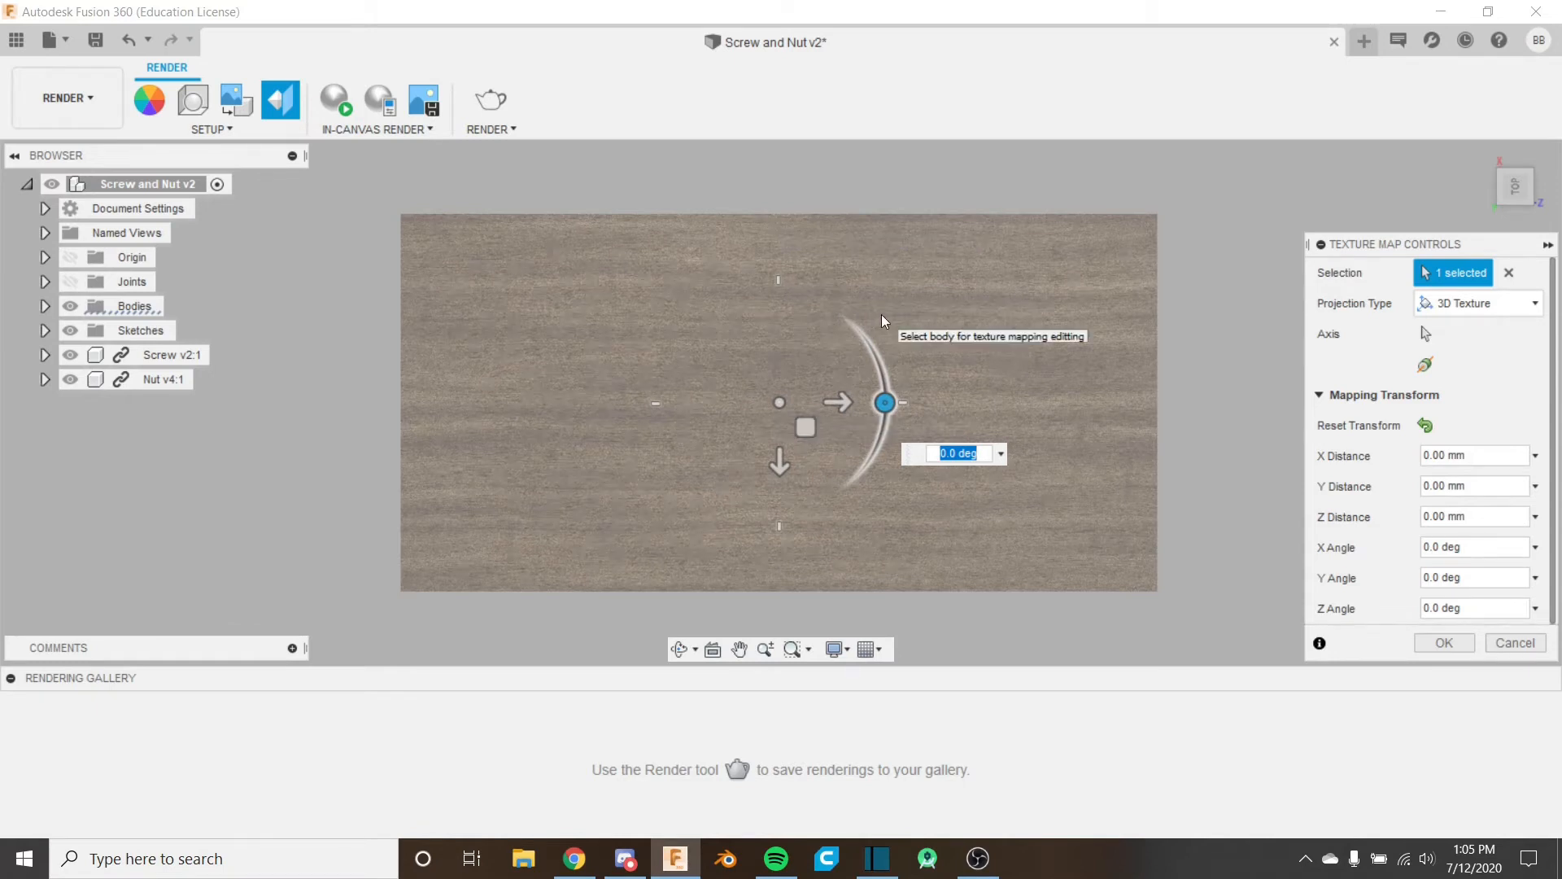
Step: Rotate the plate's wood texture 25 degrees about X, shift it about 706.6 mm in Y and 442 mm in Z, and accept the mapping
{"action": "left_click_drag", "start_coordinate": [885, 402], "coordinate": [883, 350]}
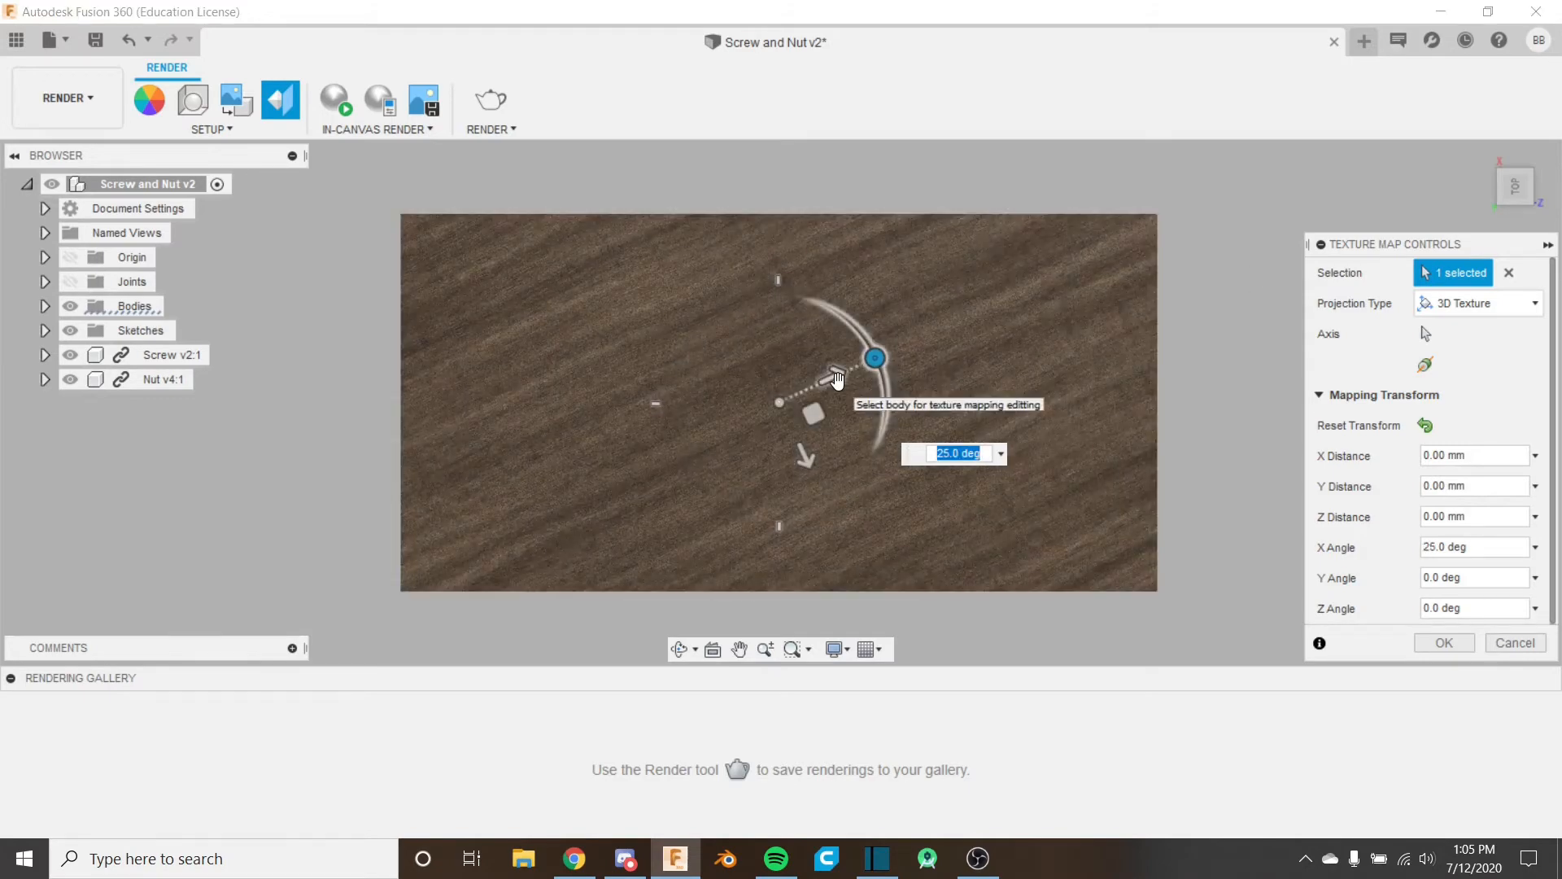
{"action": "left_click_drag", "start_coordinate": [814, 413], "coordinate": [1075, 584]}
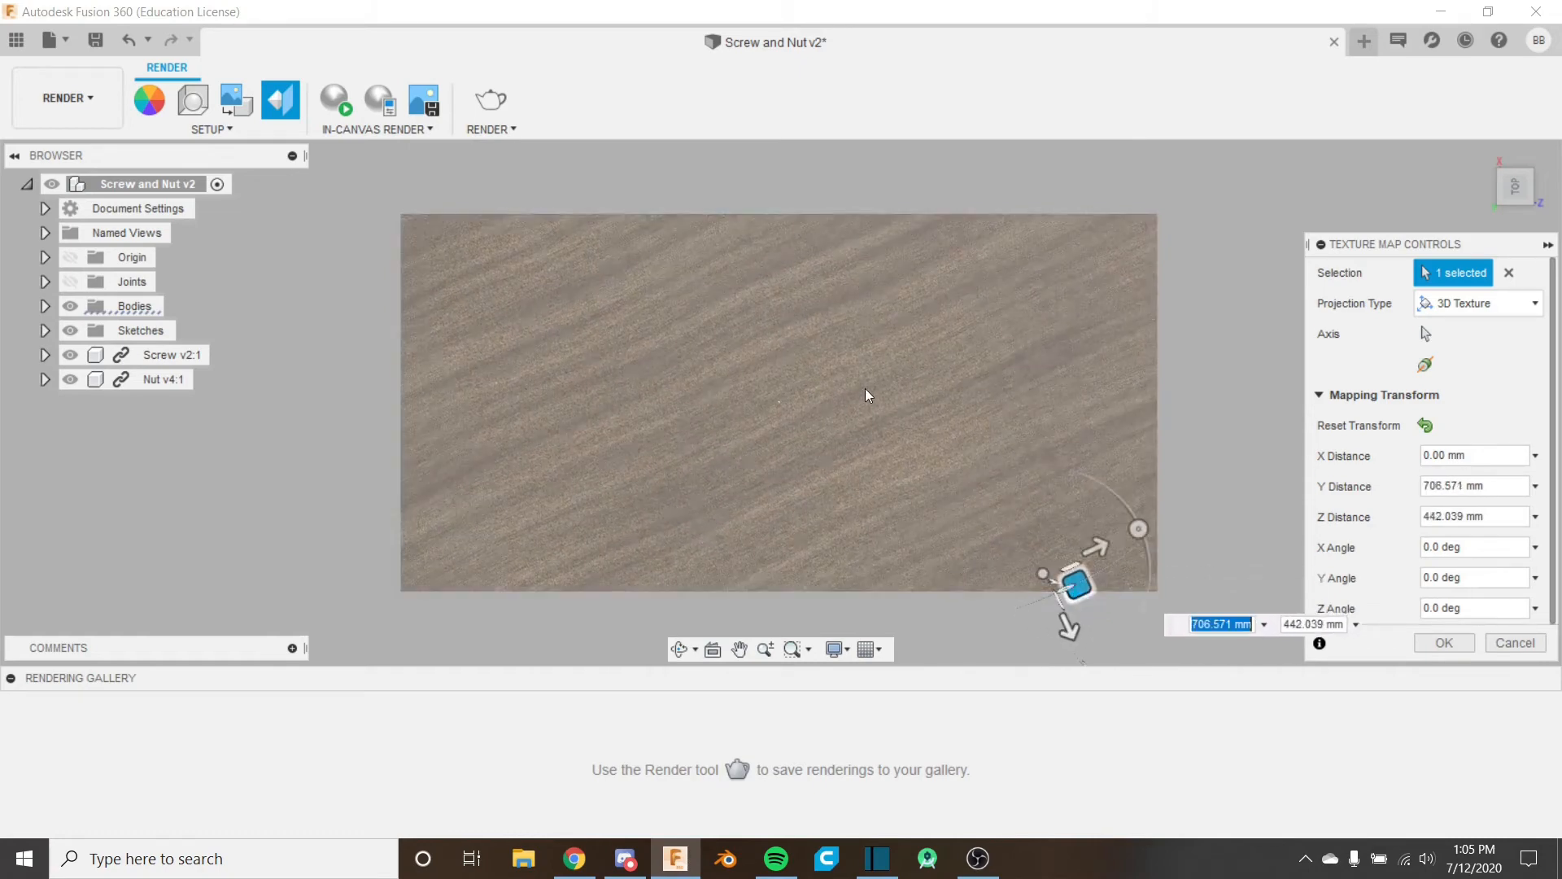
{"action": "left_click", "coordinate": [1431, 642]}
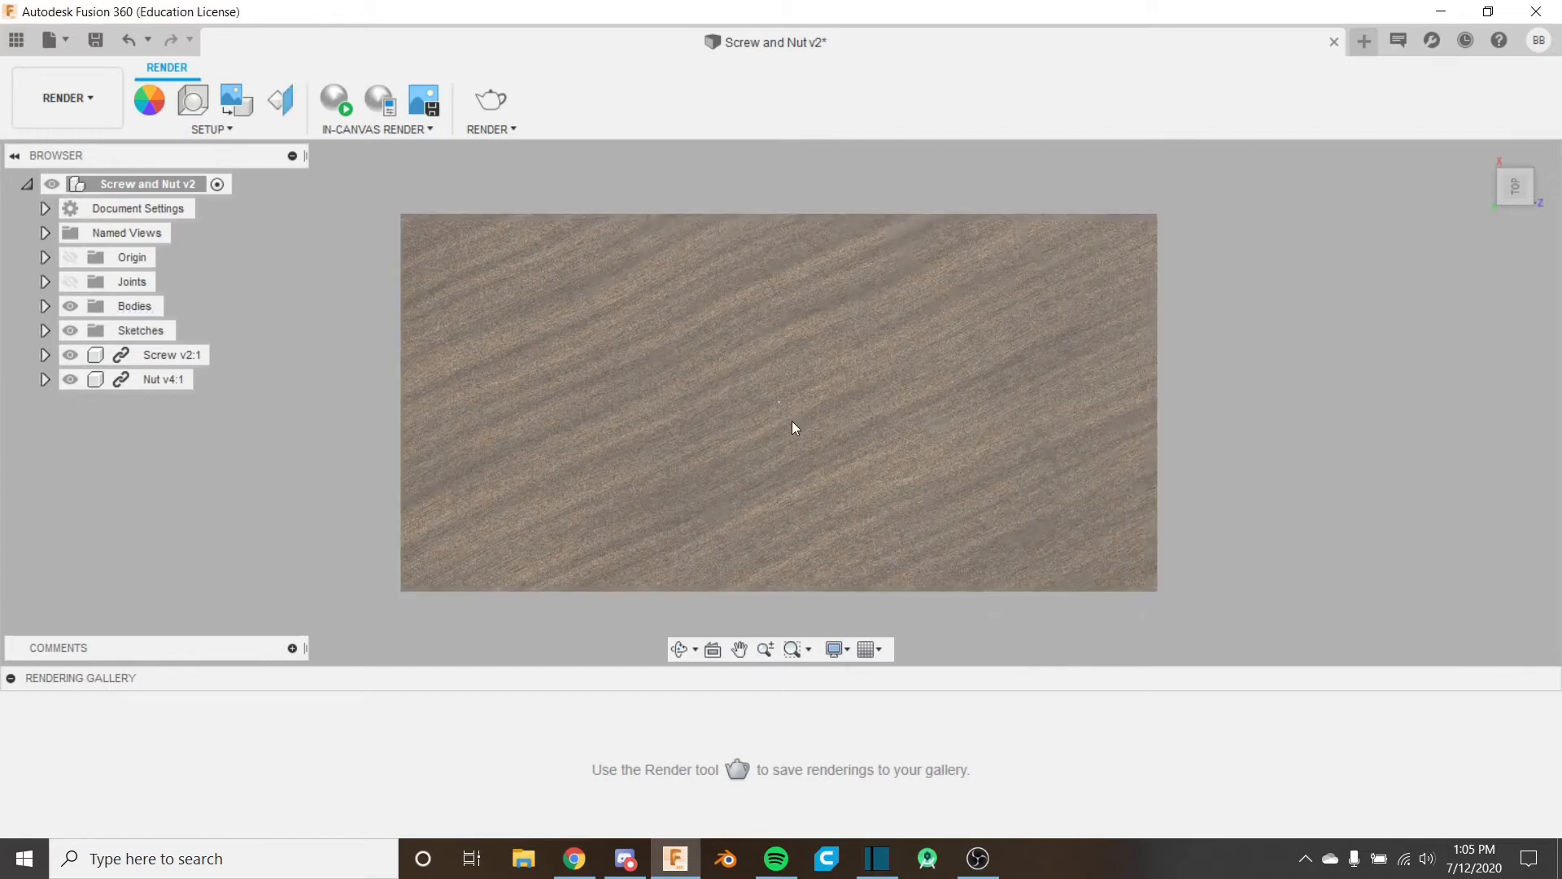
{"action": "middle_click_drag", "start_coordinate": [795, 426], "coordinate": [874, 470], "text": "shift"}
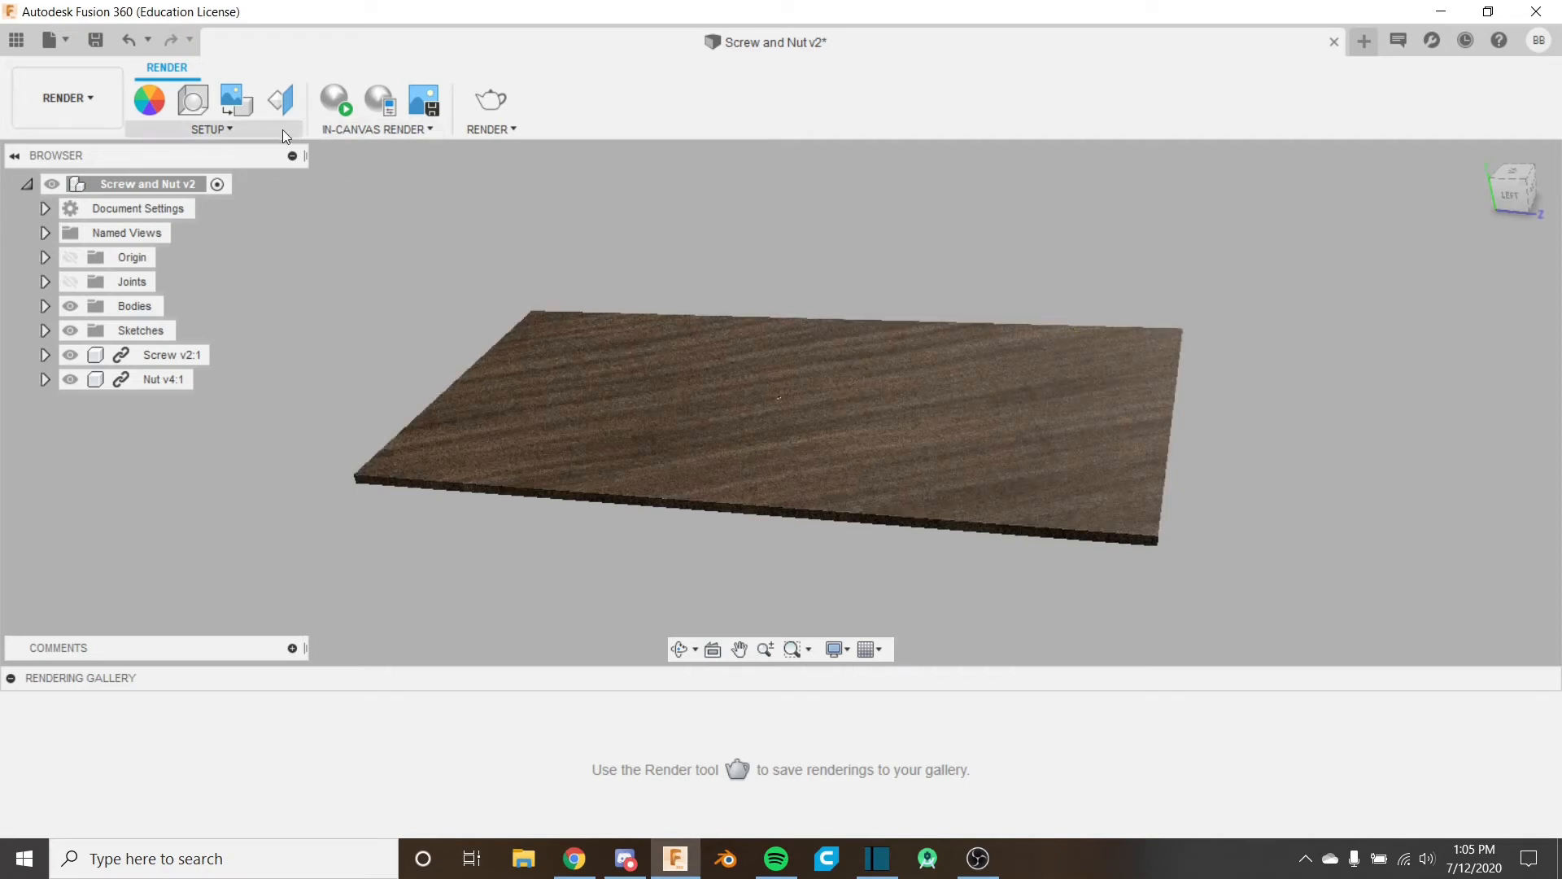
Step: Load machine_shop_01_4k.hdr from the Desktop's Hdris folder as the scene's custom environment
{"action": "left_click", "coordinate": [270, 133]}
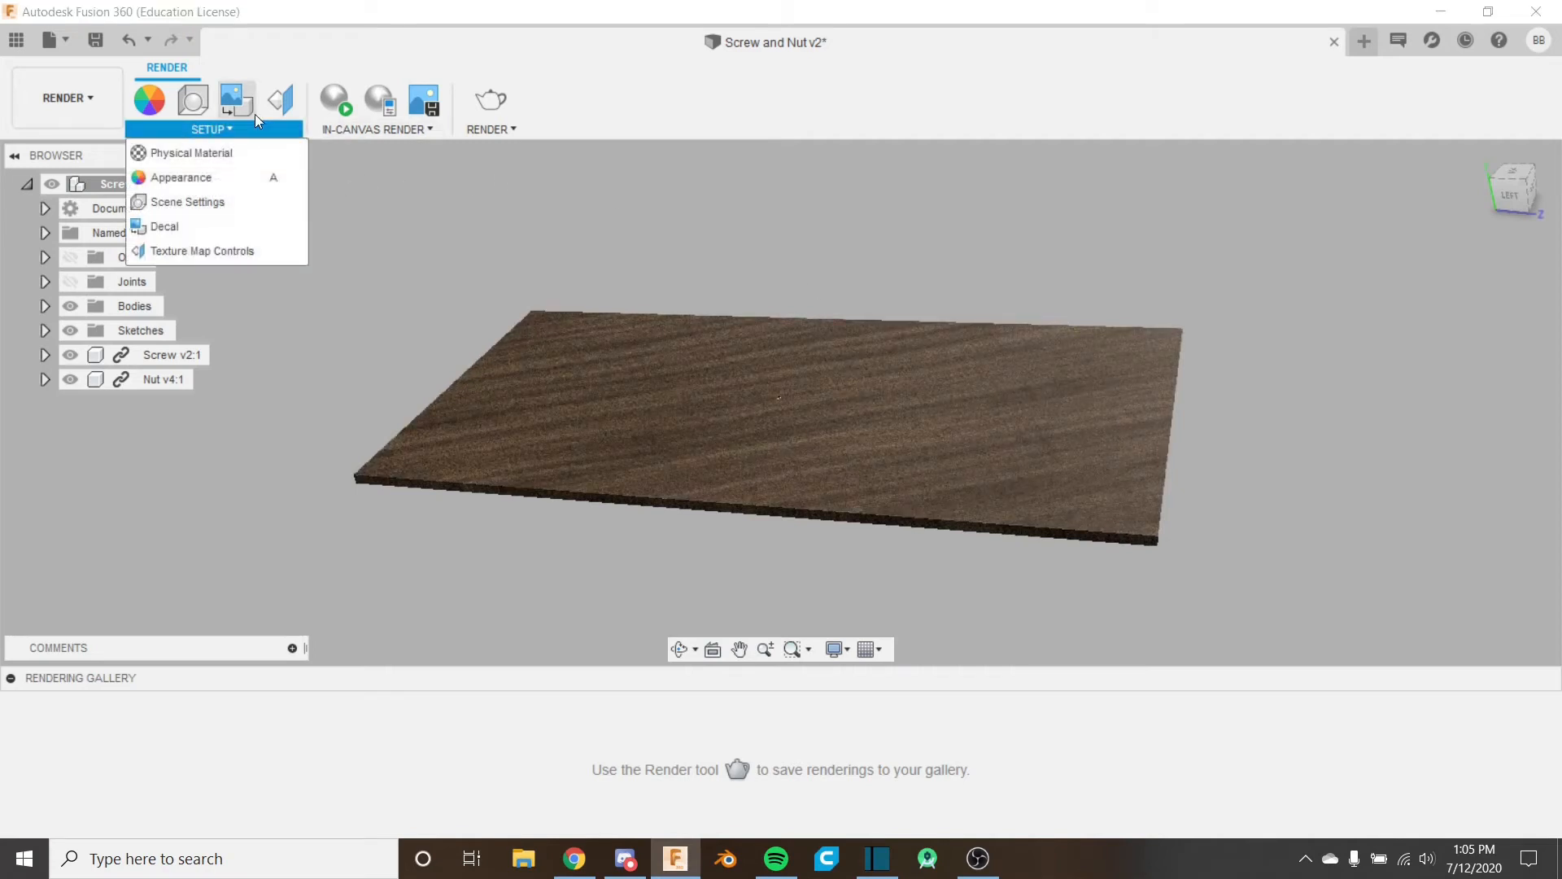
{"action": "left_click", "coordinate": [267, 202]}
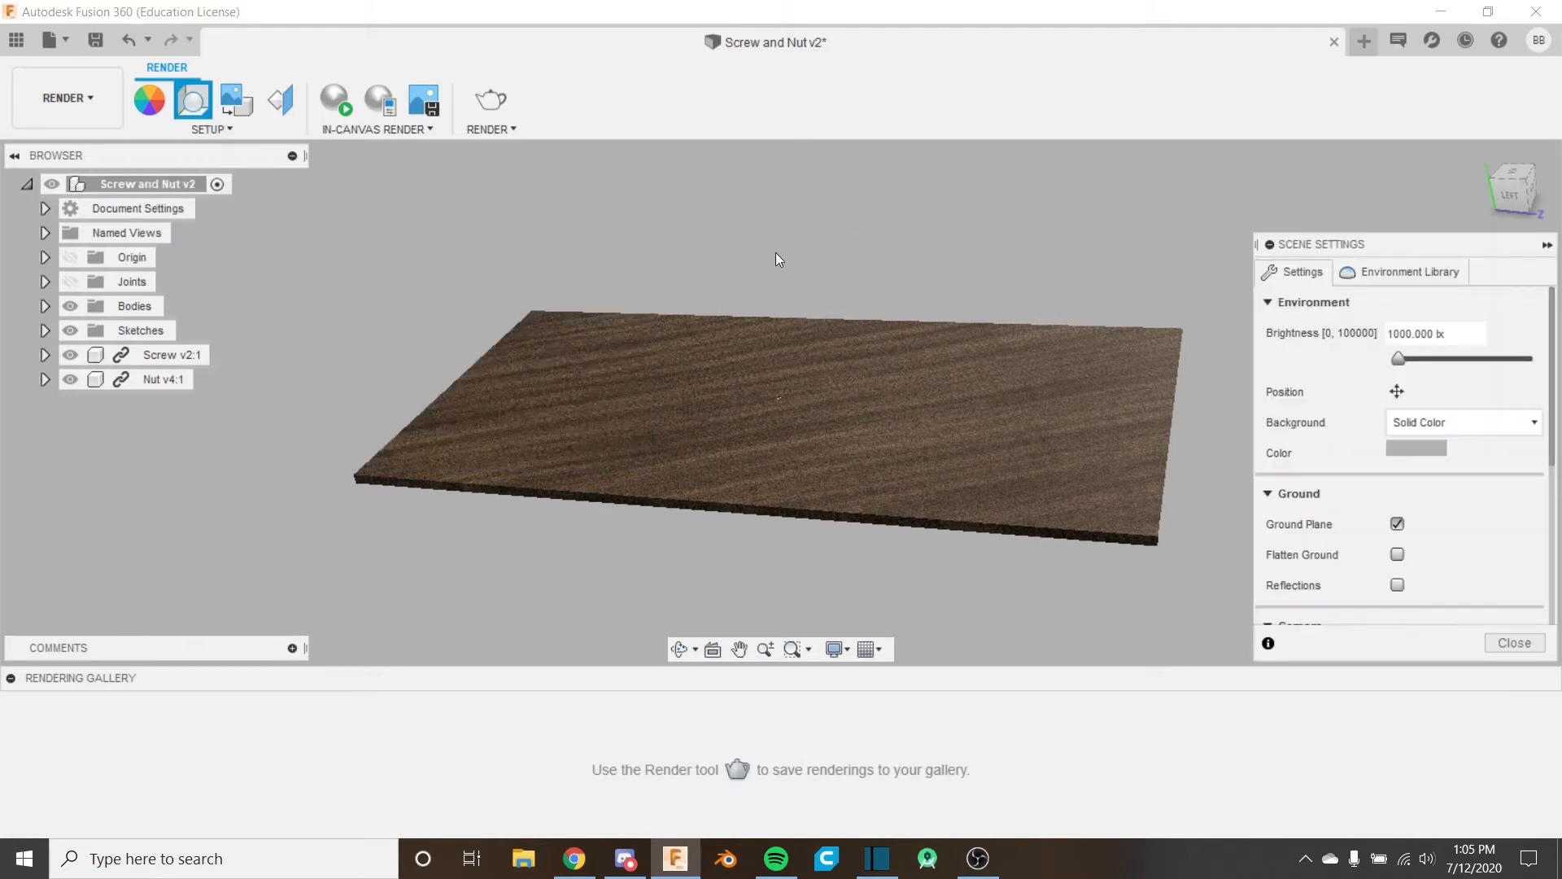
{"action": "left_click", "coordinate": [1438, 271]}
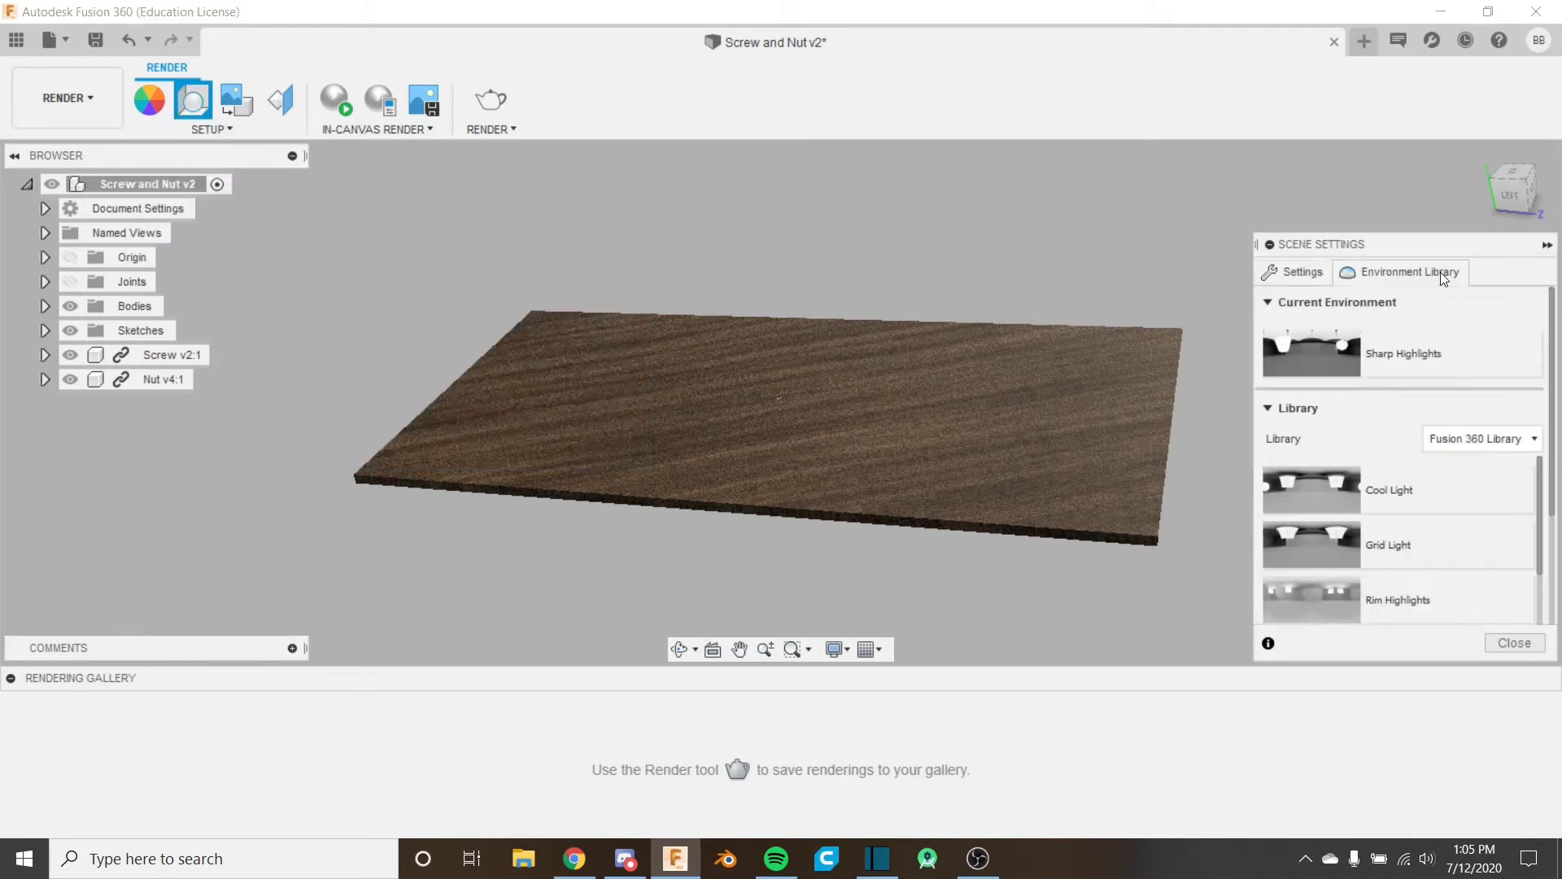
{"action": "scroll", "coordinate": [1436, 488], "scroll_direction": "down", "scroll_amount": 10}
{"action": "left_click", "coordinate": [1433, 606]}
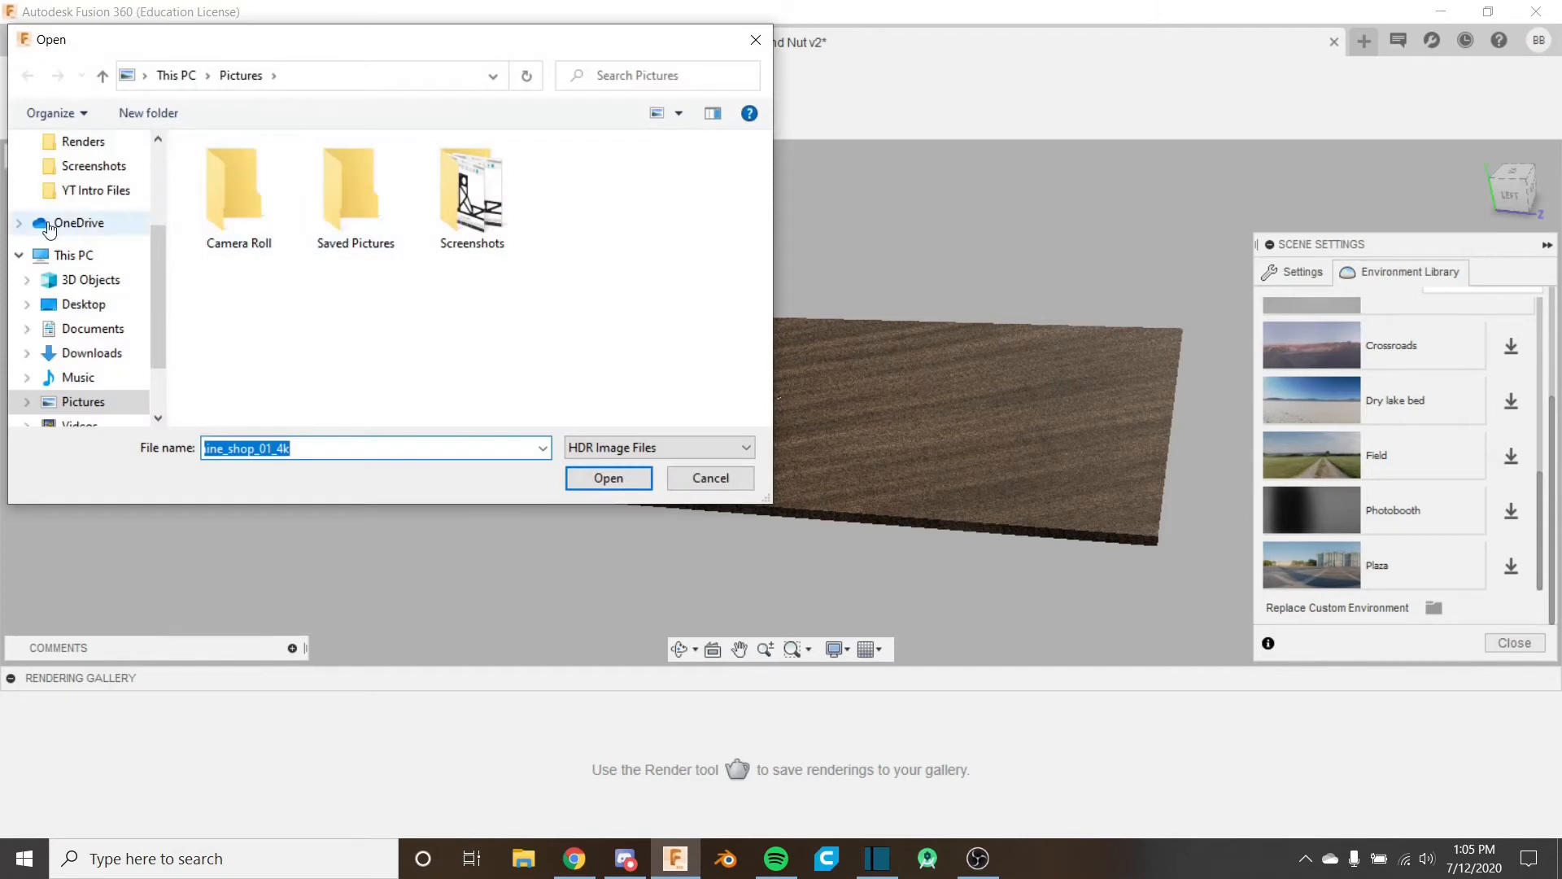
{"action": "scroll", "coordinate": [49, 220], "scroll_direction": "up", "scroll_amount": 5}
{"action": "left_click", "coordinate": [78, 183]}
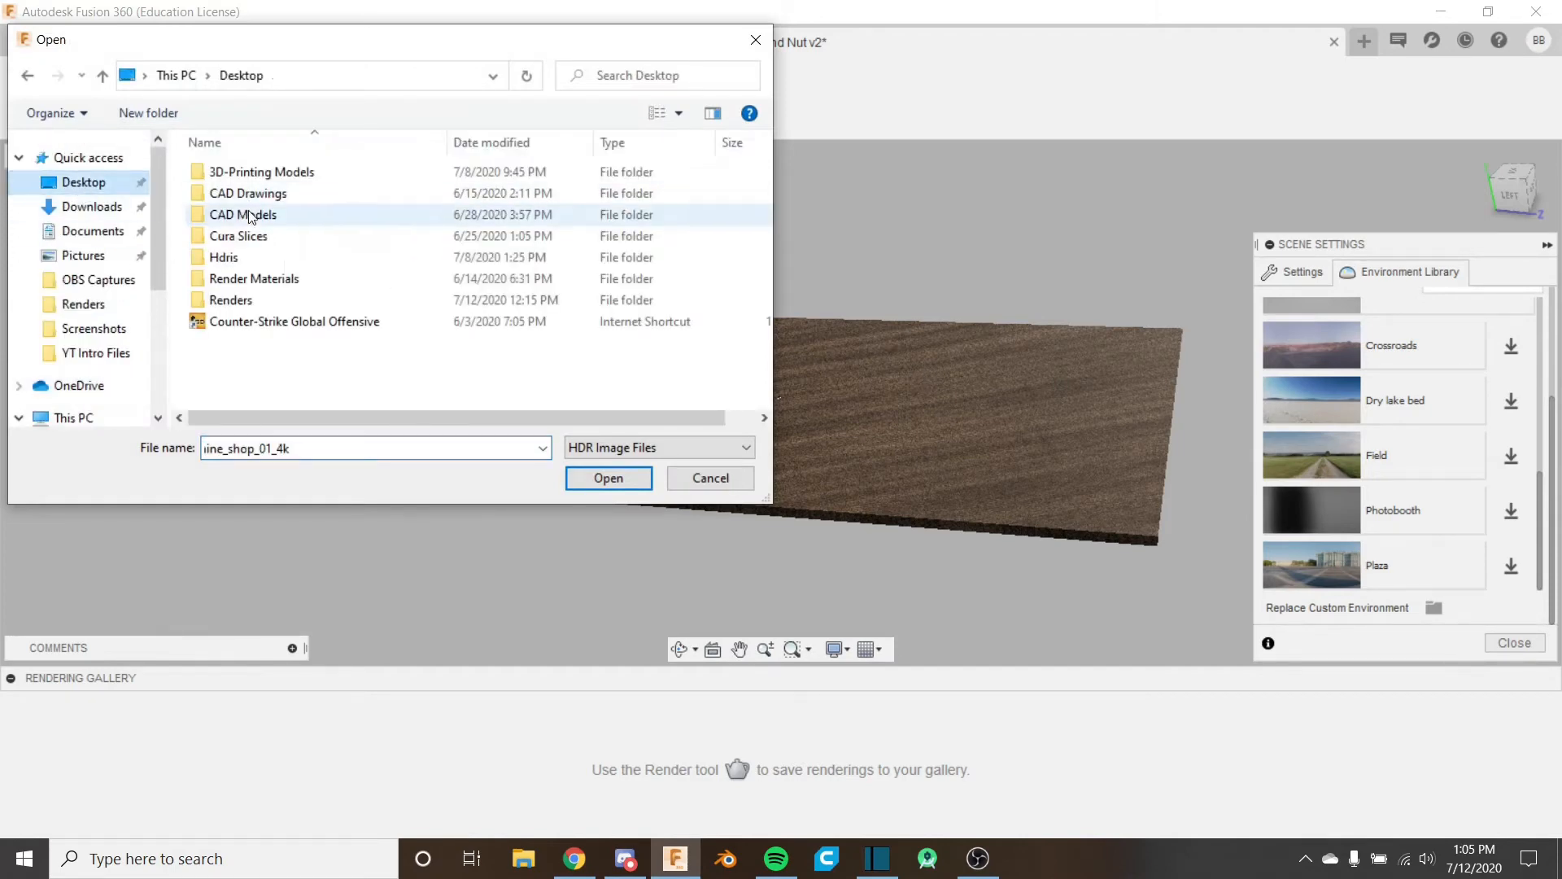
{"action": "double_click", "coordinate": [262, 254]}
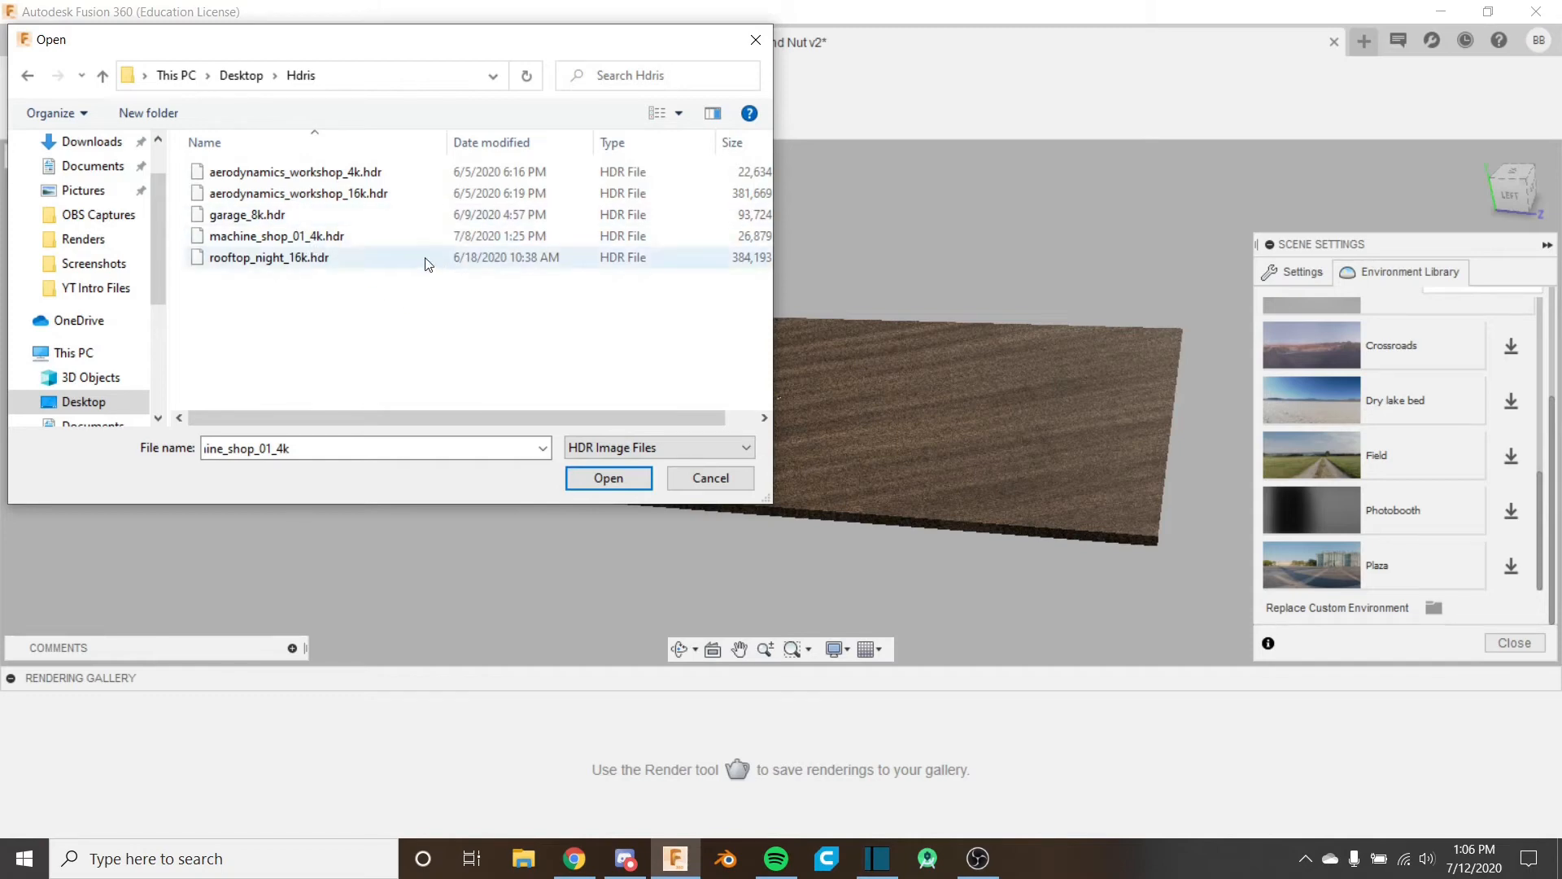
{"action": "left_click", "coordinate": [367, 235]}
{"action": "left_click", "coordinate": [609, 478]}
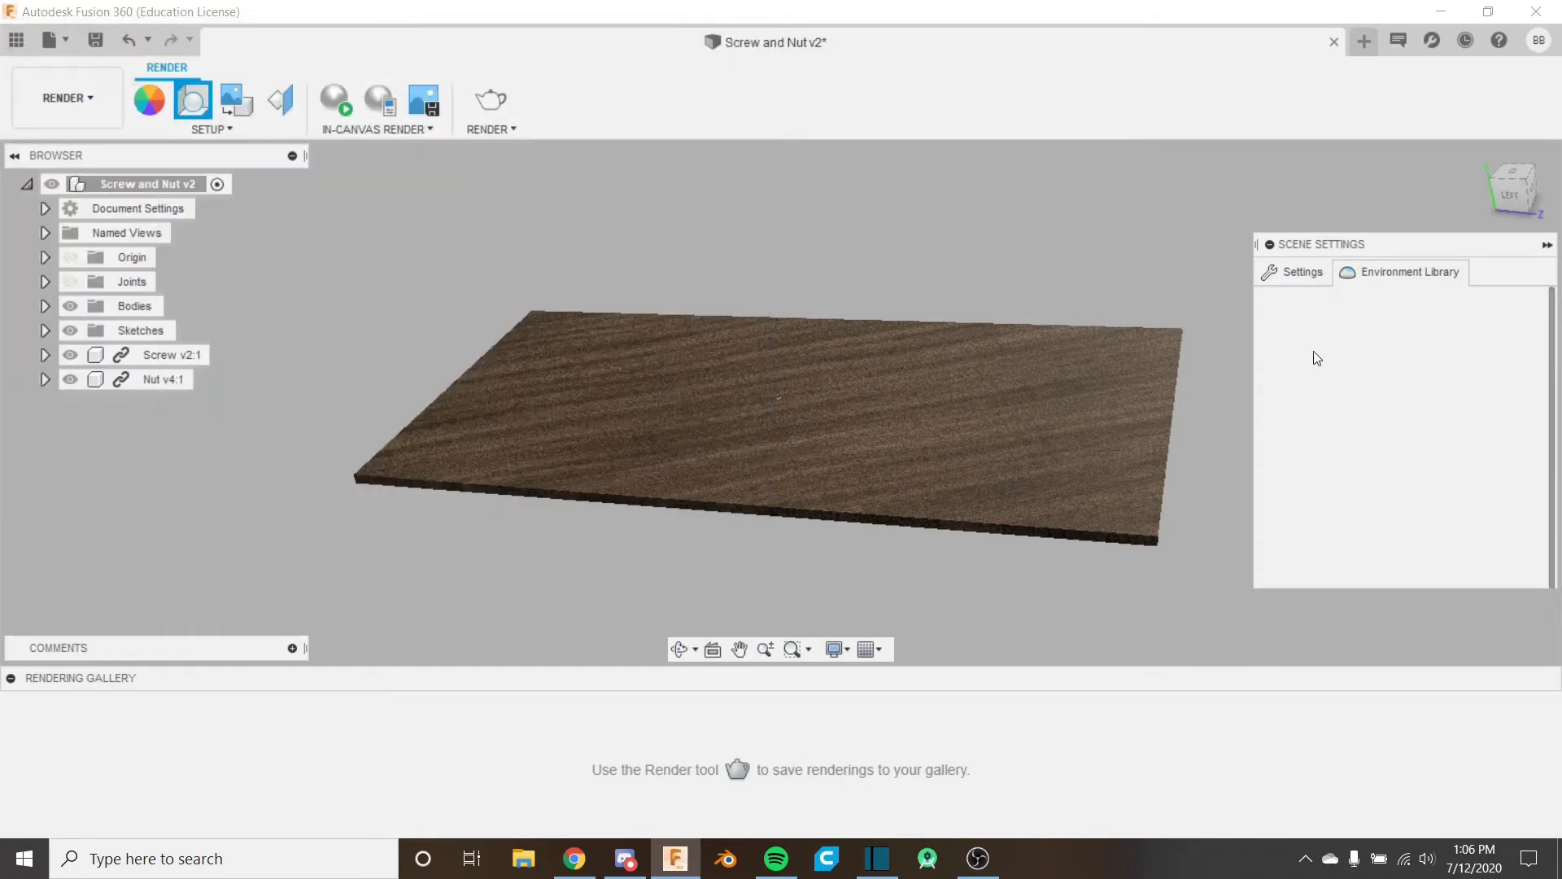
Step: Set the scene background to Environment and view the ground plate against the workshop surroundings
{"action": "left_click", "coordinate": [1294, 273]}
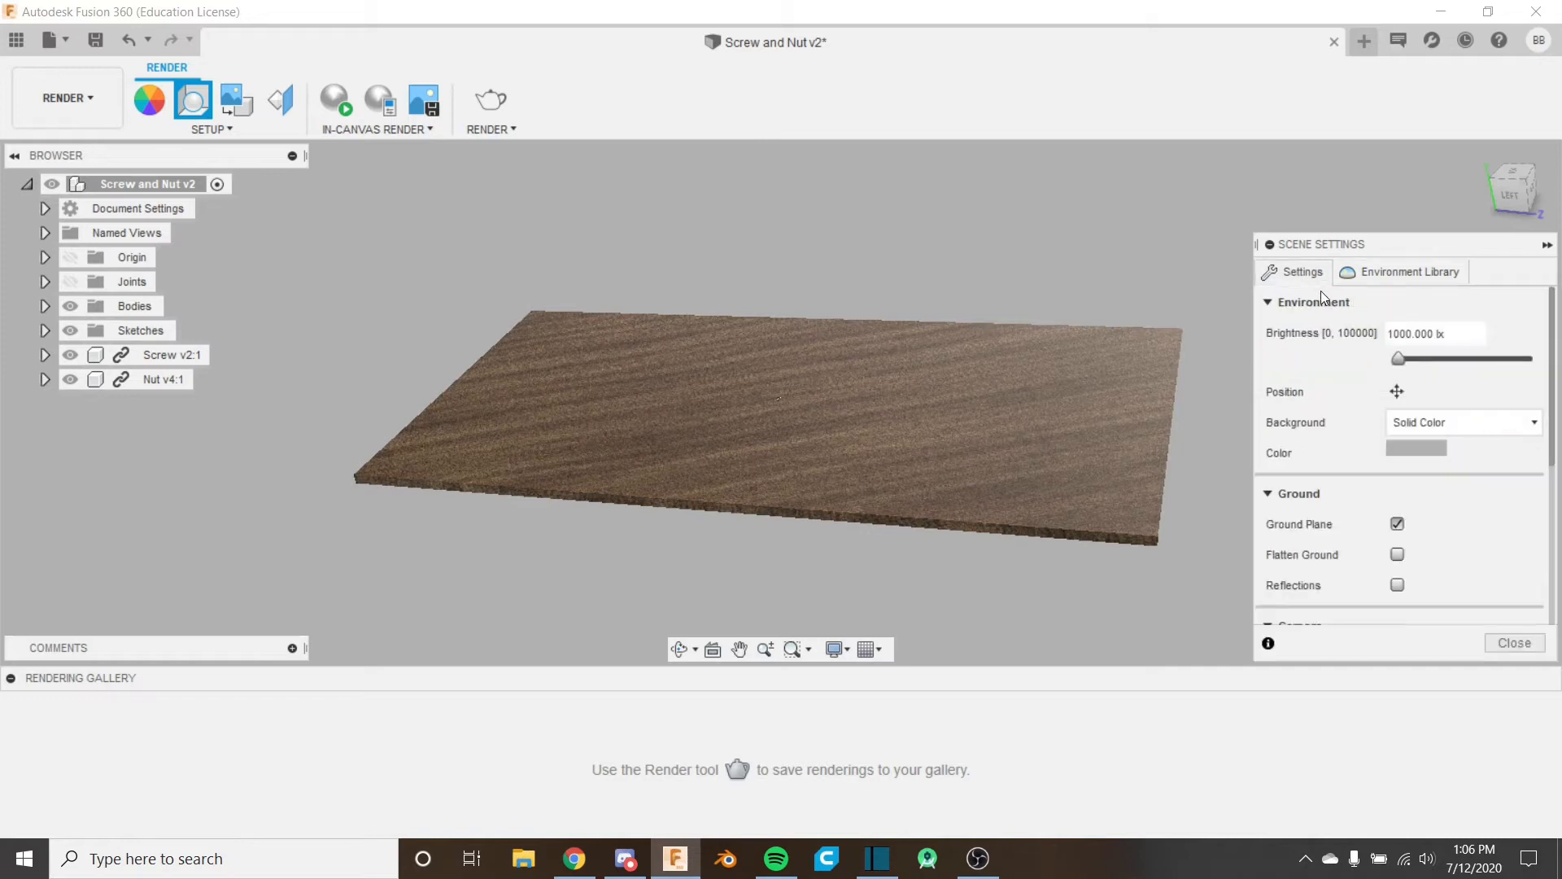
{"action": "left_click", "coordinate": [1496, 422]}
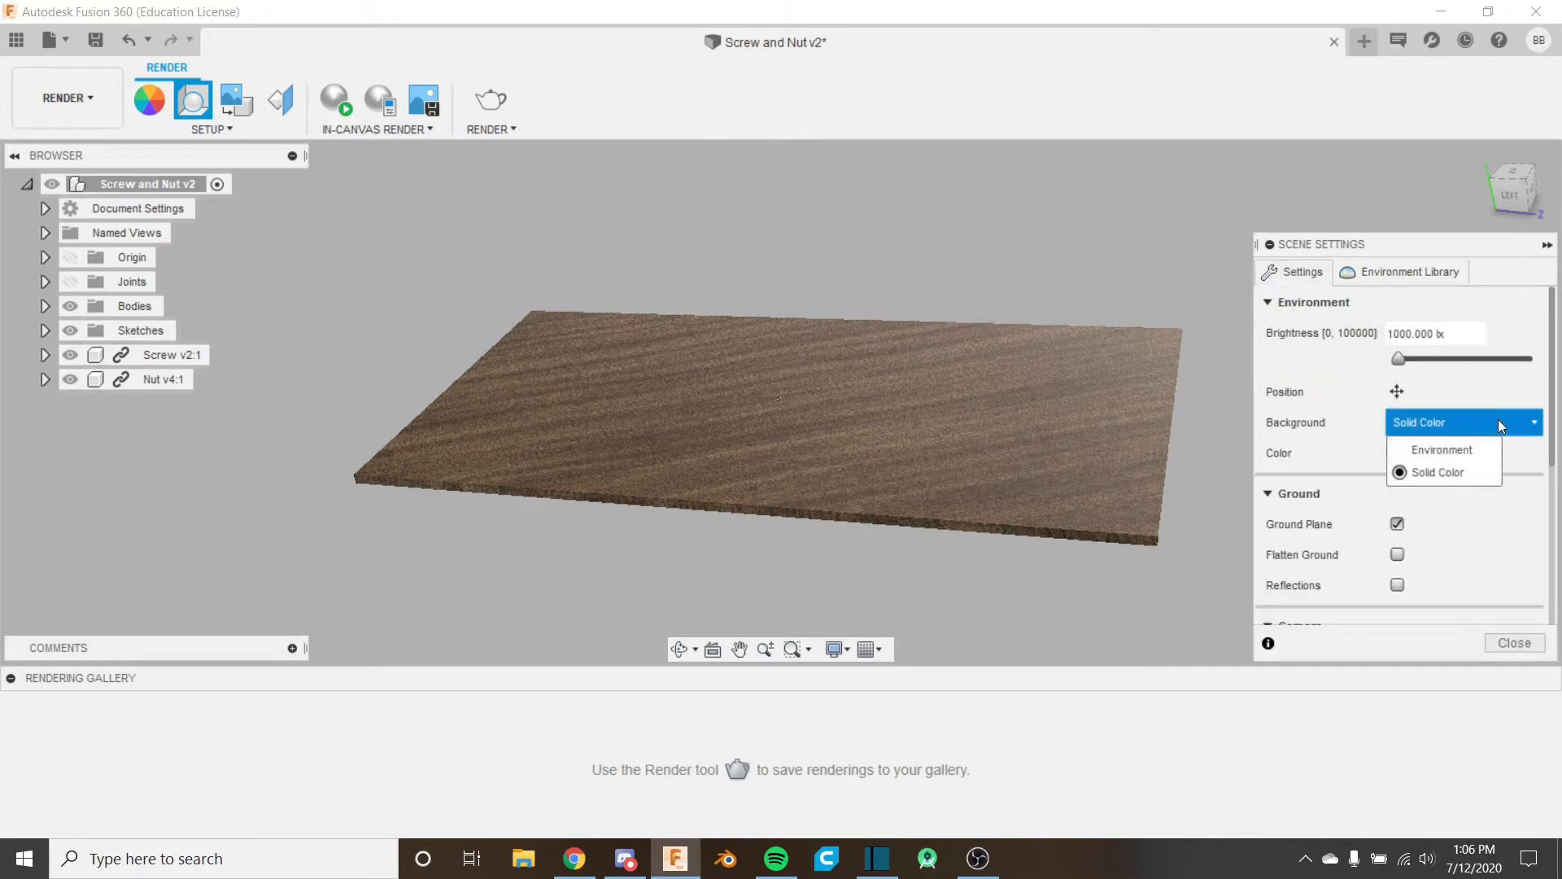
{"action": "left_click", "coordinate": [1452, 449]}
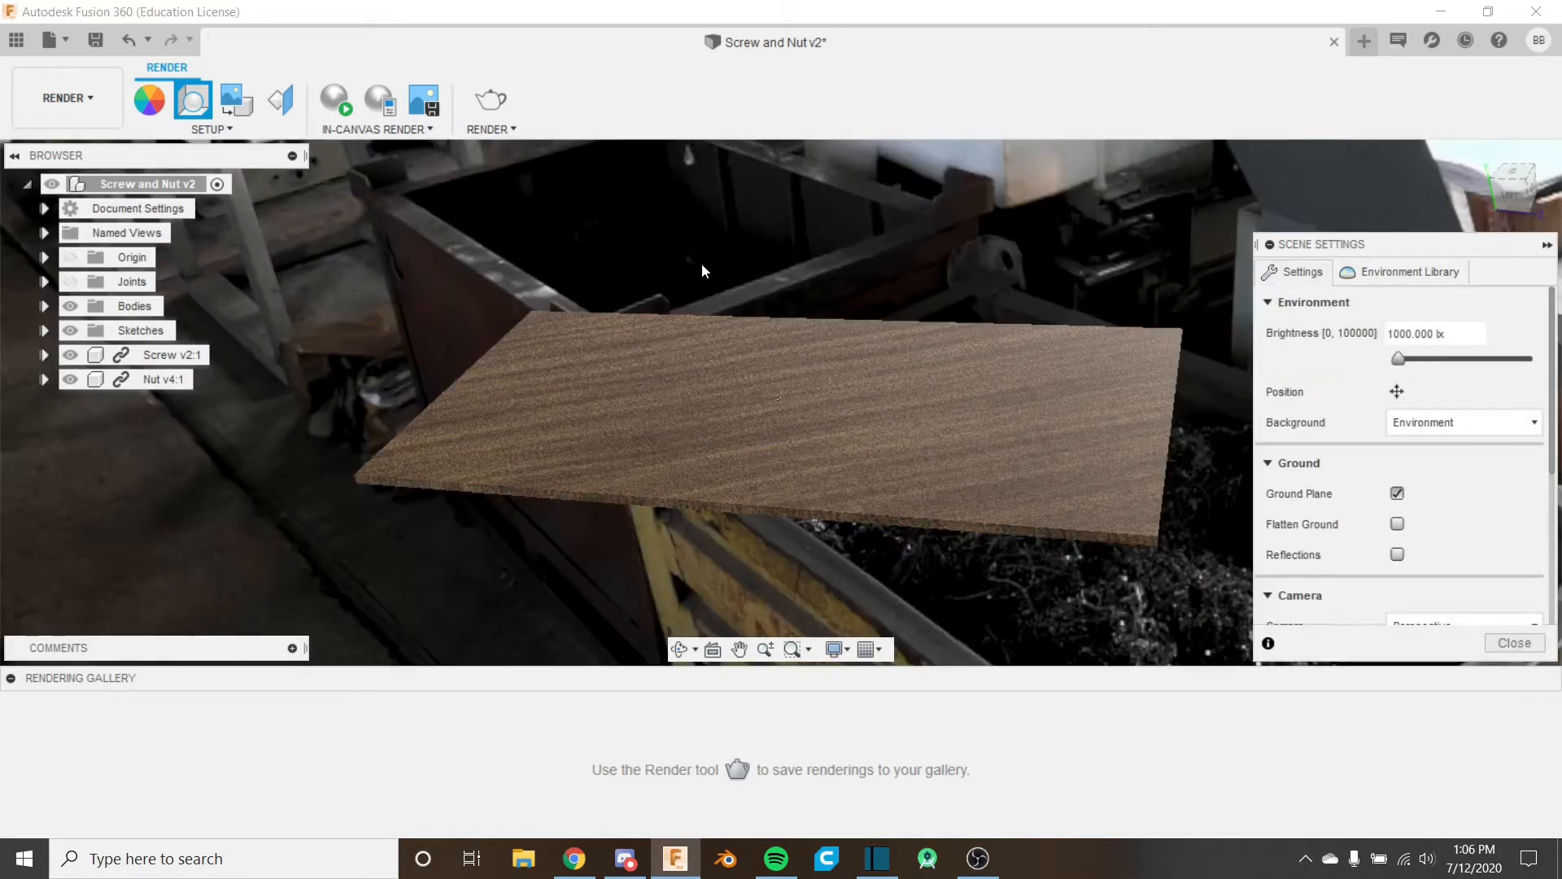
{"action": "middle_click_drag", "start_coordinate": [701, 269], "coordinate": [654, 257]}
{"action": "mouse_move", "coordinate": [705, 355]}
{"action": "middle_mouse_down", "text": "shift"}
{"action": "mouse_move", "coordinate": [721, 349]}
{"action": "mouse_move", "coordinate": [709, 333]}
{"action": "mouse_move", "coordinate": [679, 348]}
{"action": "mouse_move", "coordinate": [728, 313]}
{"action": "mouse_move", "coordinate": [697, 337]}
{"action": "mouse_move", "coordinate": [711, 349]}
{"action": "middle_mouse_up", "text": "shift"}
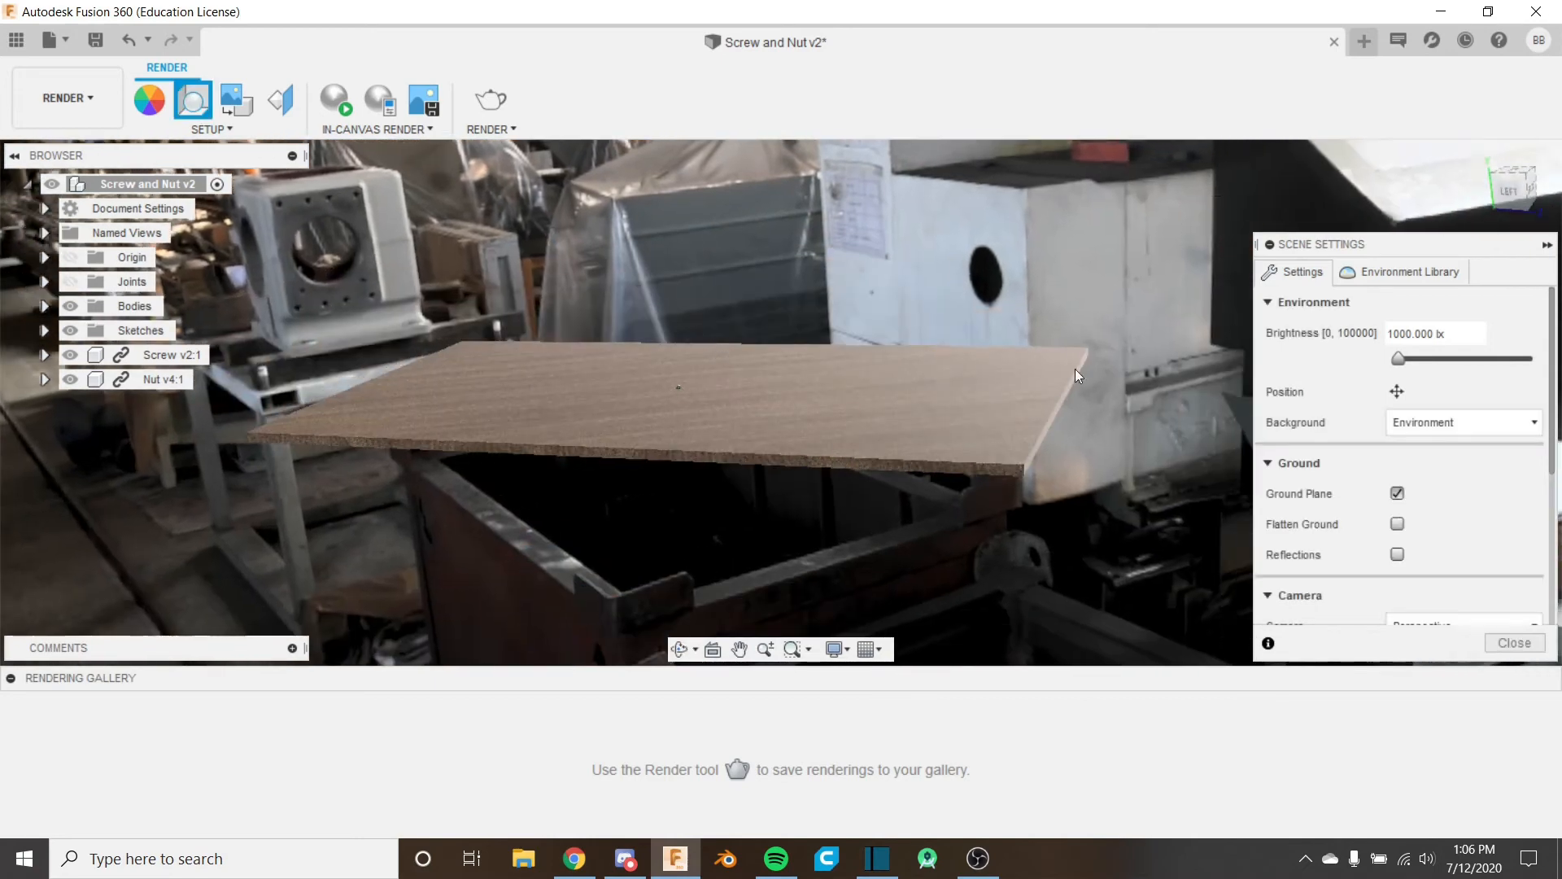
Step: Set the scene camera's aspect ratio to 16:9 Widescreen
{"action": "scroll", "coordinate": [1278, 474], "scroll_direction": "down", "scroll_amount": 2}
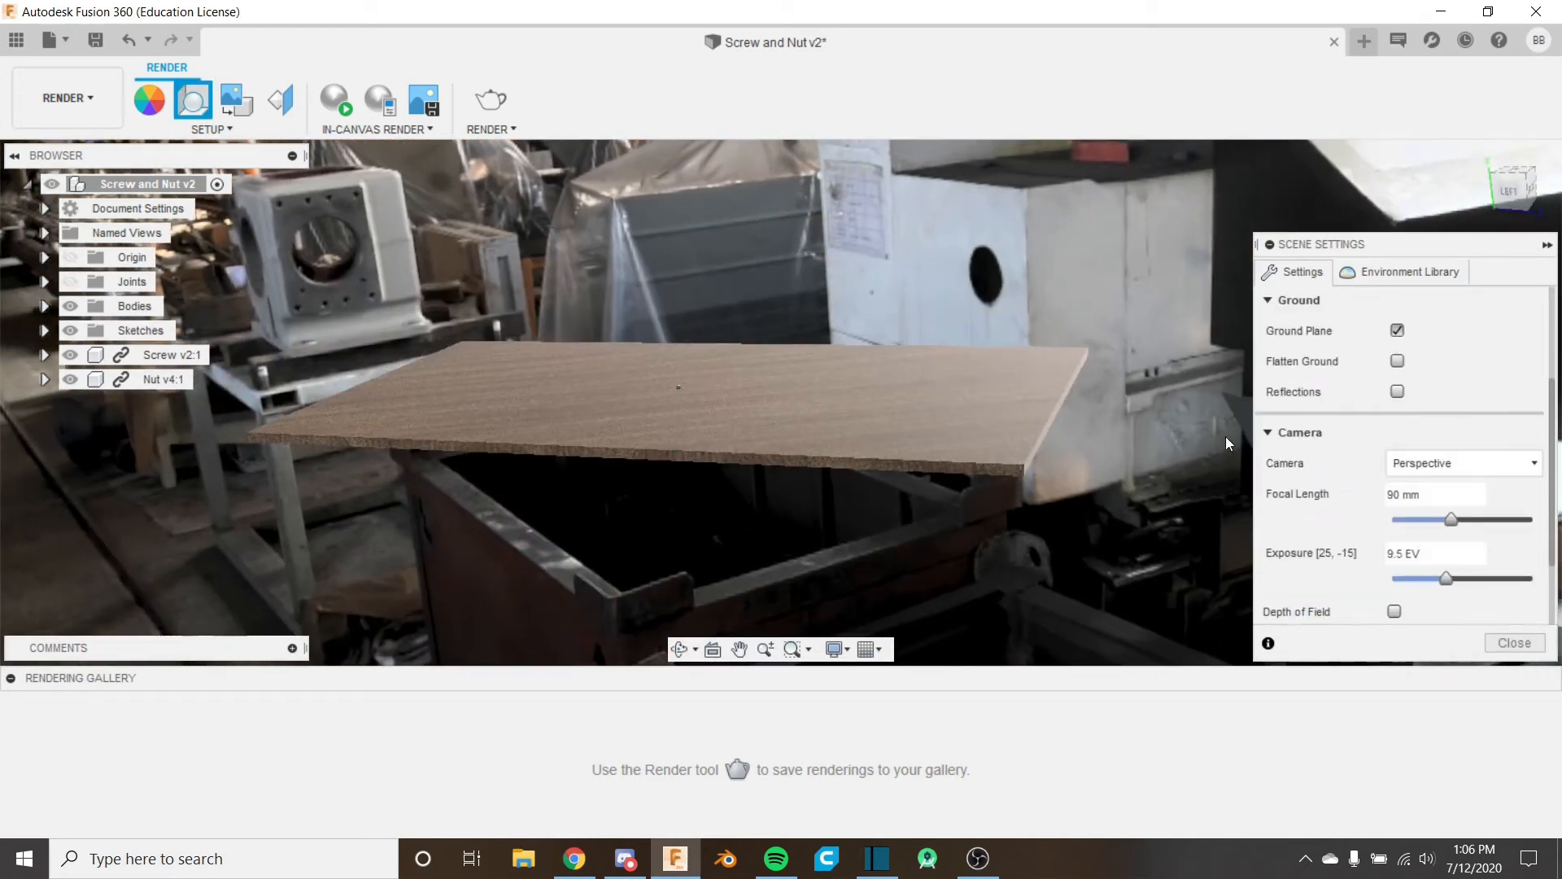
{"action": "scroll", "coordinate": [1268, 427], "scroll_direction": "down", "scroll_amount": 2}
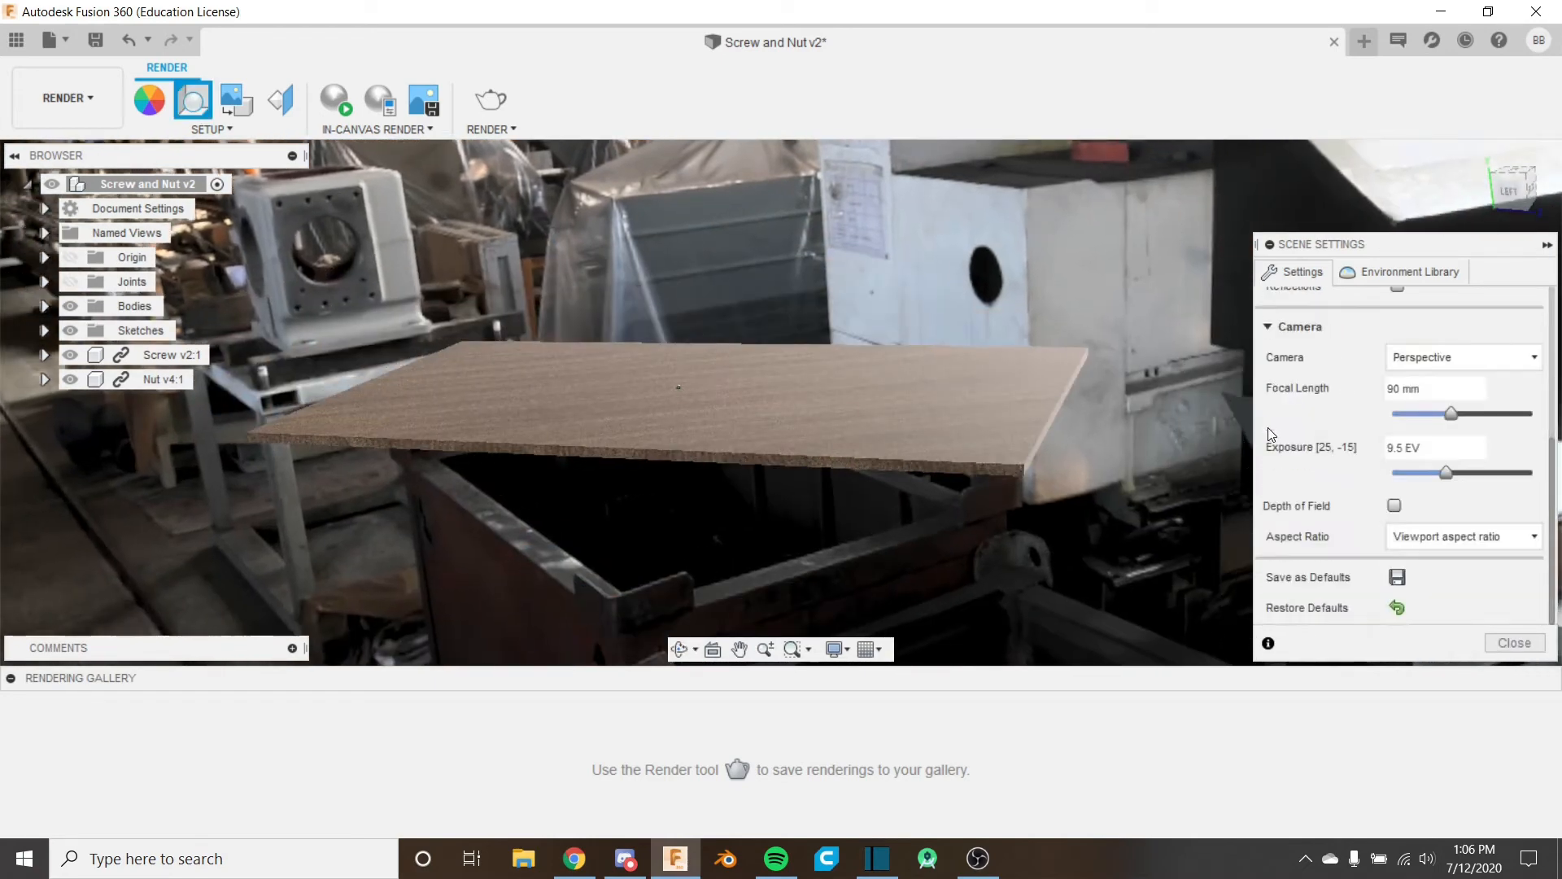
{"action": "left_click", "coordinate": [1437, 534]}
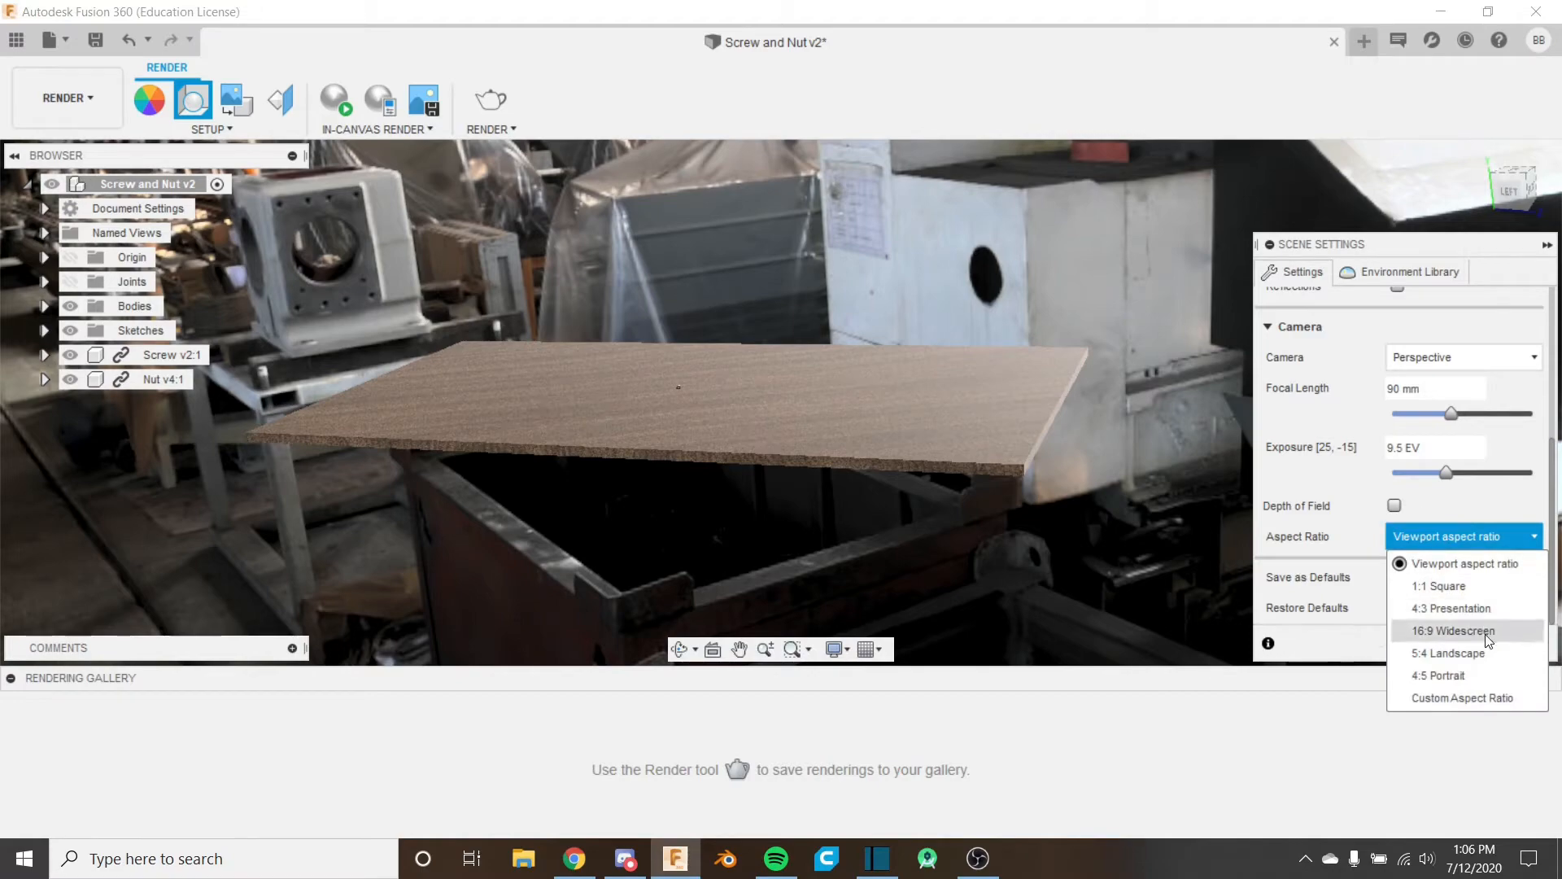
{"action": "left_click", "coordinate": [1454, 631]}
{"action": "middle_click_drag", "start_coordinate": [890, 576], "coordinate": [908, 465], "text": "shift"}
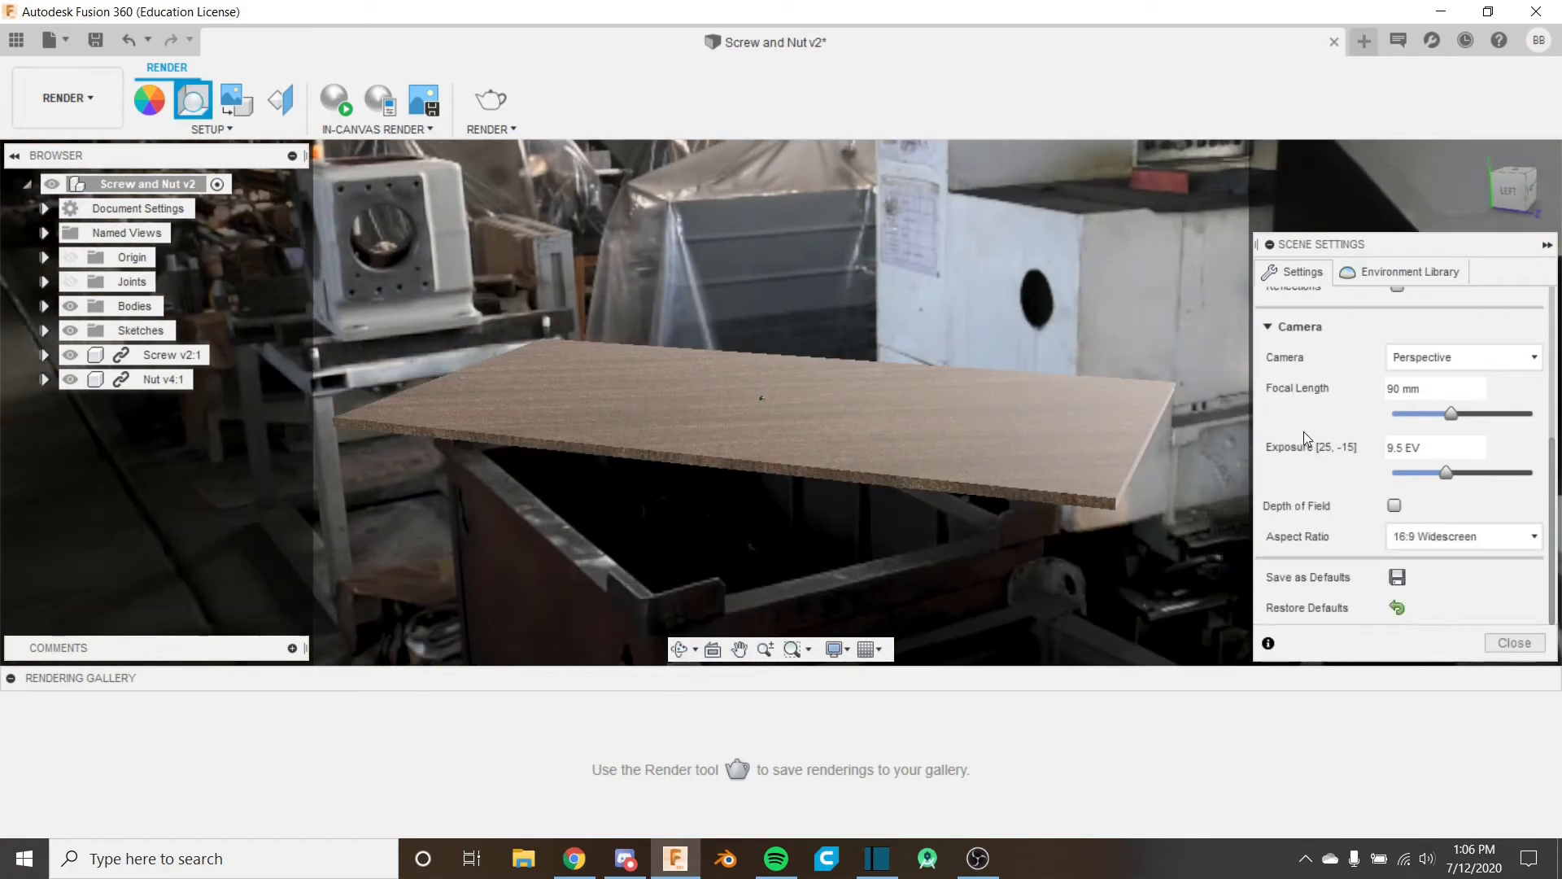
Step: Frame a low close-up of the screw and nut on the wood with the workshop behind them, and finish the scene settings
{"action": "scroll", "coordinate": [799, 421], "scroll_direction": "up", "scroll_amount": 5}
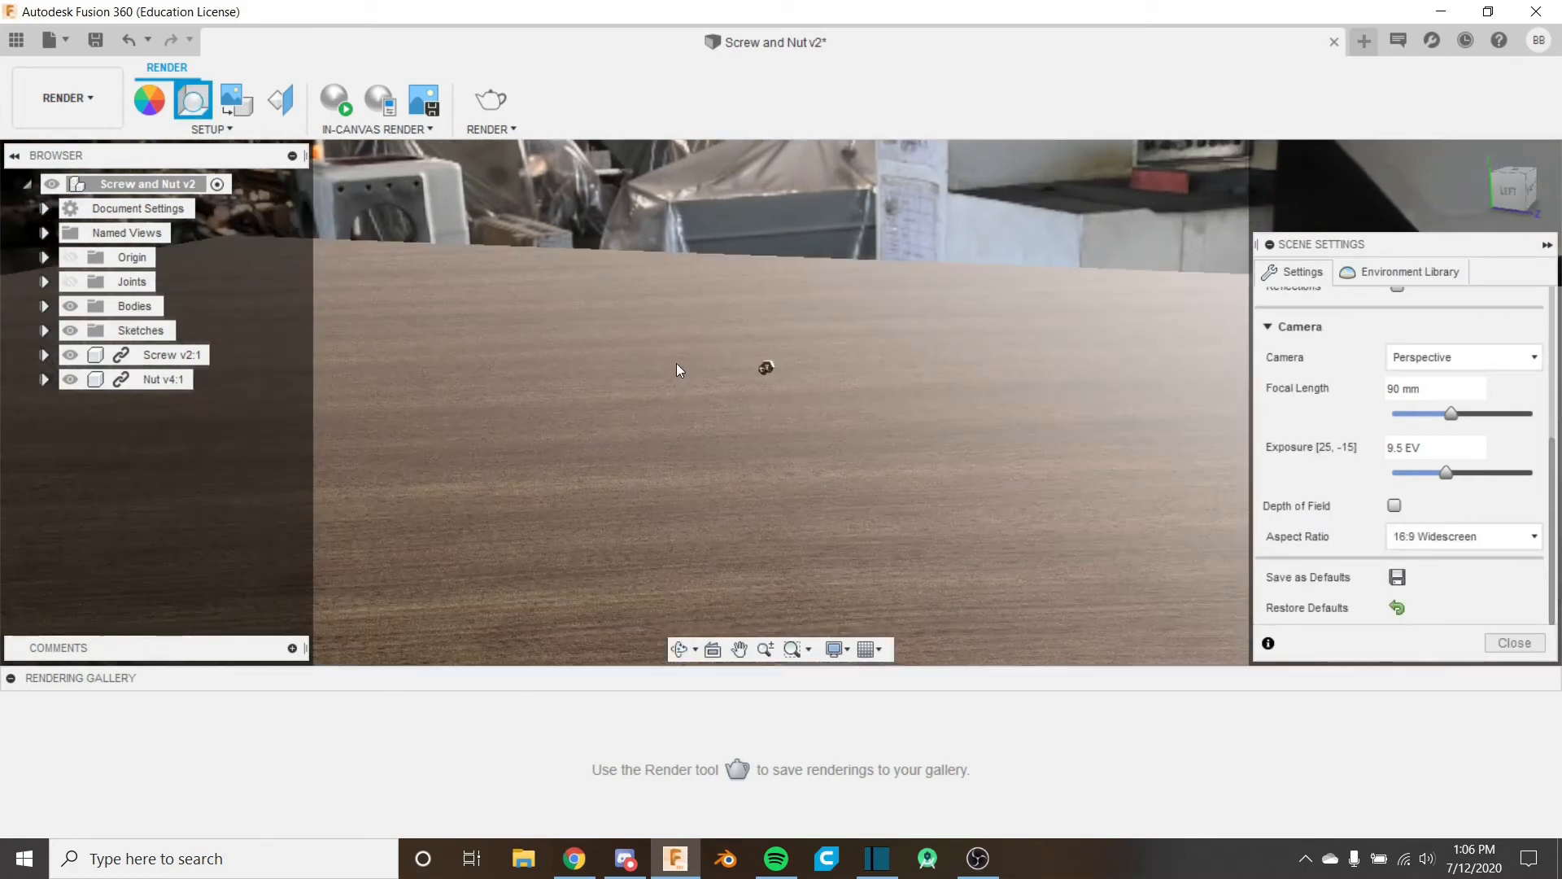
{"action": "scroll", "coordinate": [680, 368], "scroll_direction": "up", "scroll_amount": 5}
{"action": "middle_click_drag", "start_coordinate": [1038, 414], "coordinate": [893, 447]}
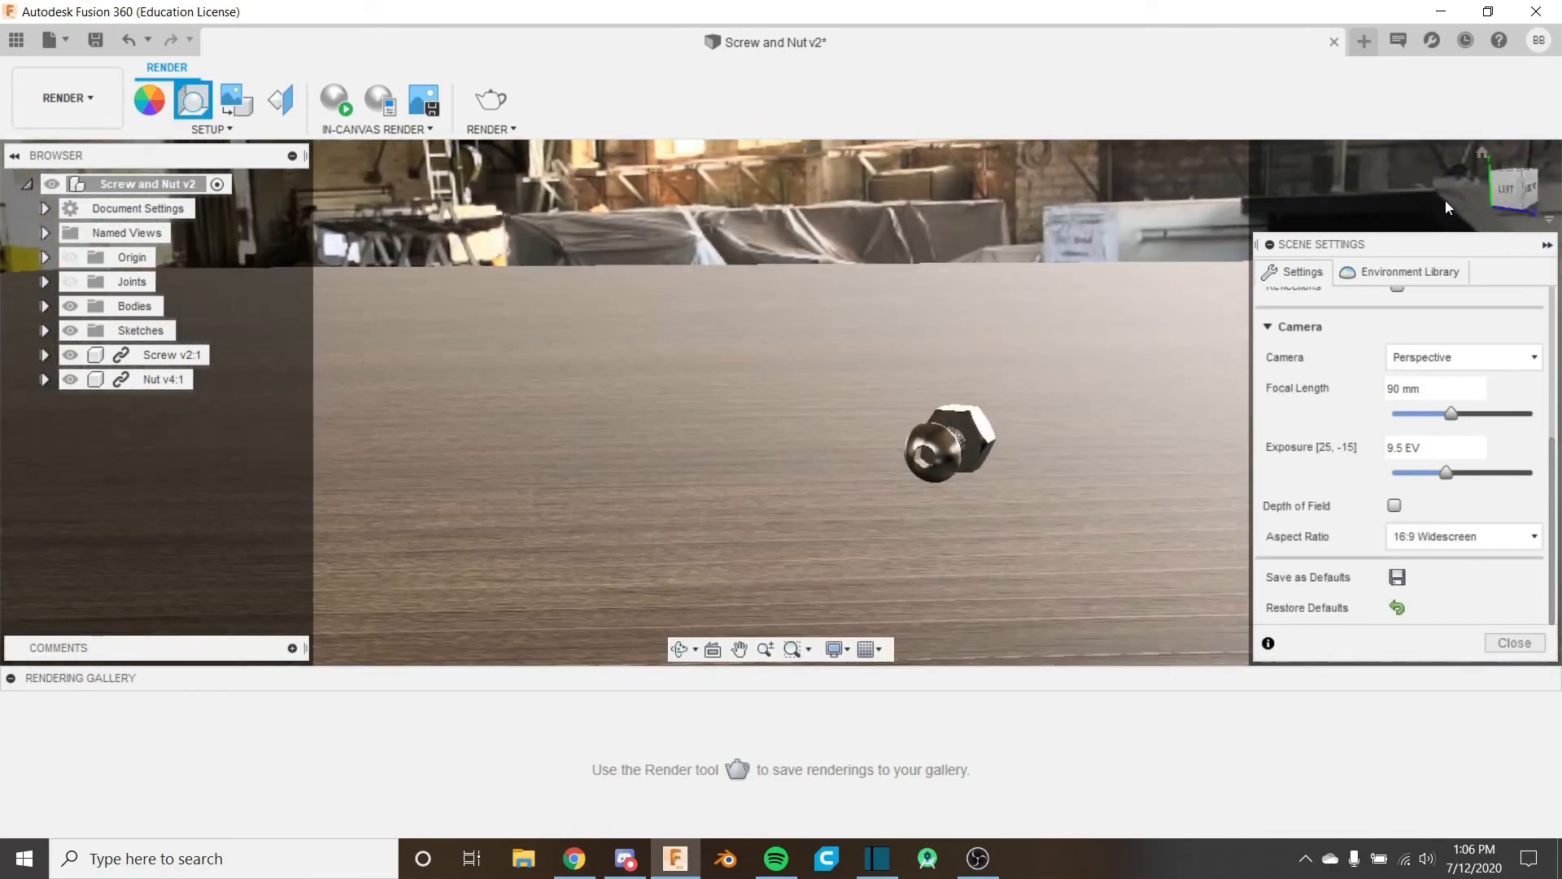
{"action": "left_click", "coordinate": [1482, 152]}
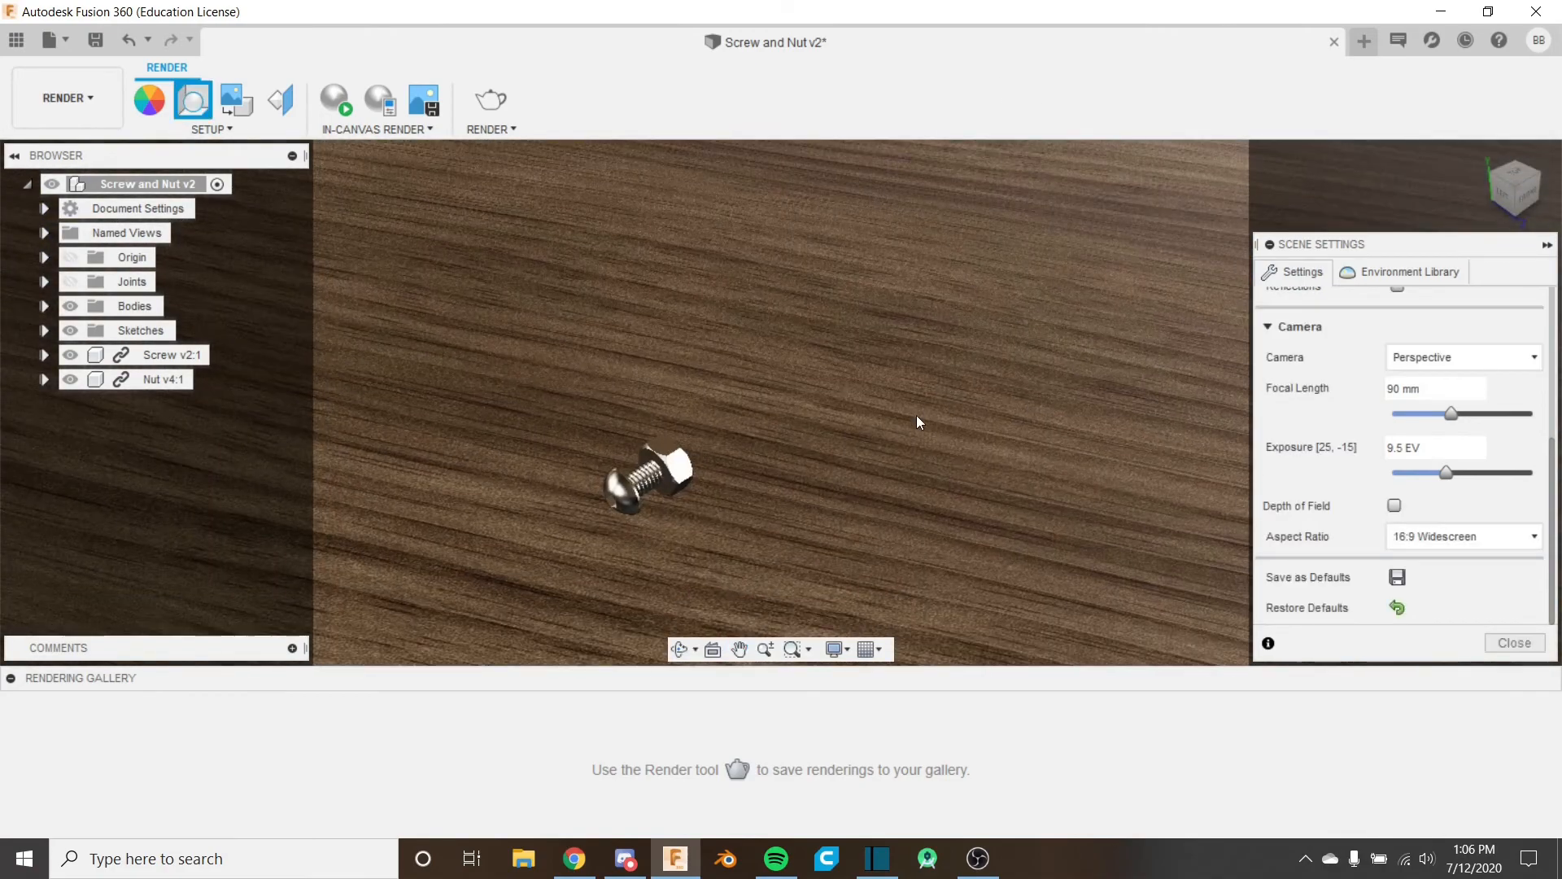
{"action": "middle_click_drag", "start_coordinate": [893, 364], "coordinate": [929, 428]}
{"action": "middle_click_drag", "start_coordinate": [736, 218], "coordinate": [814, 442]}
{"action": "middle_click_drag", "start_coordinate": [815, 464], "coordinate": [822, 433], "text": "shift"}
{"action": "scroll", "coordinate": [755, 394], "scroll_direction": "up", "scroll_amount": 5}
{"action": "middle_click_drag", "start_coordinate": [753, 389], "coordinate": [669, 389]}
{"action": "scroll", "coordinate": [771, 332], "scroll_direction": "down", "scroll_amount": 4}
{"action": "scroll", "coordinate": [810, 364], "scroll_direction": "up", "scroll_amount": 4}
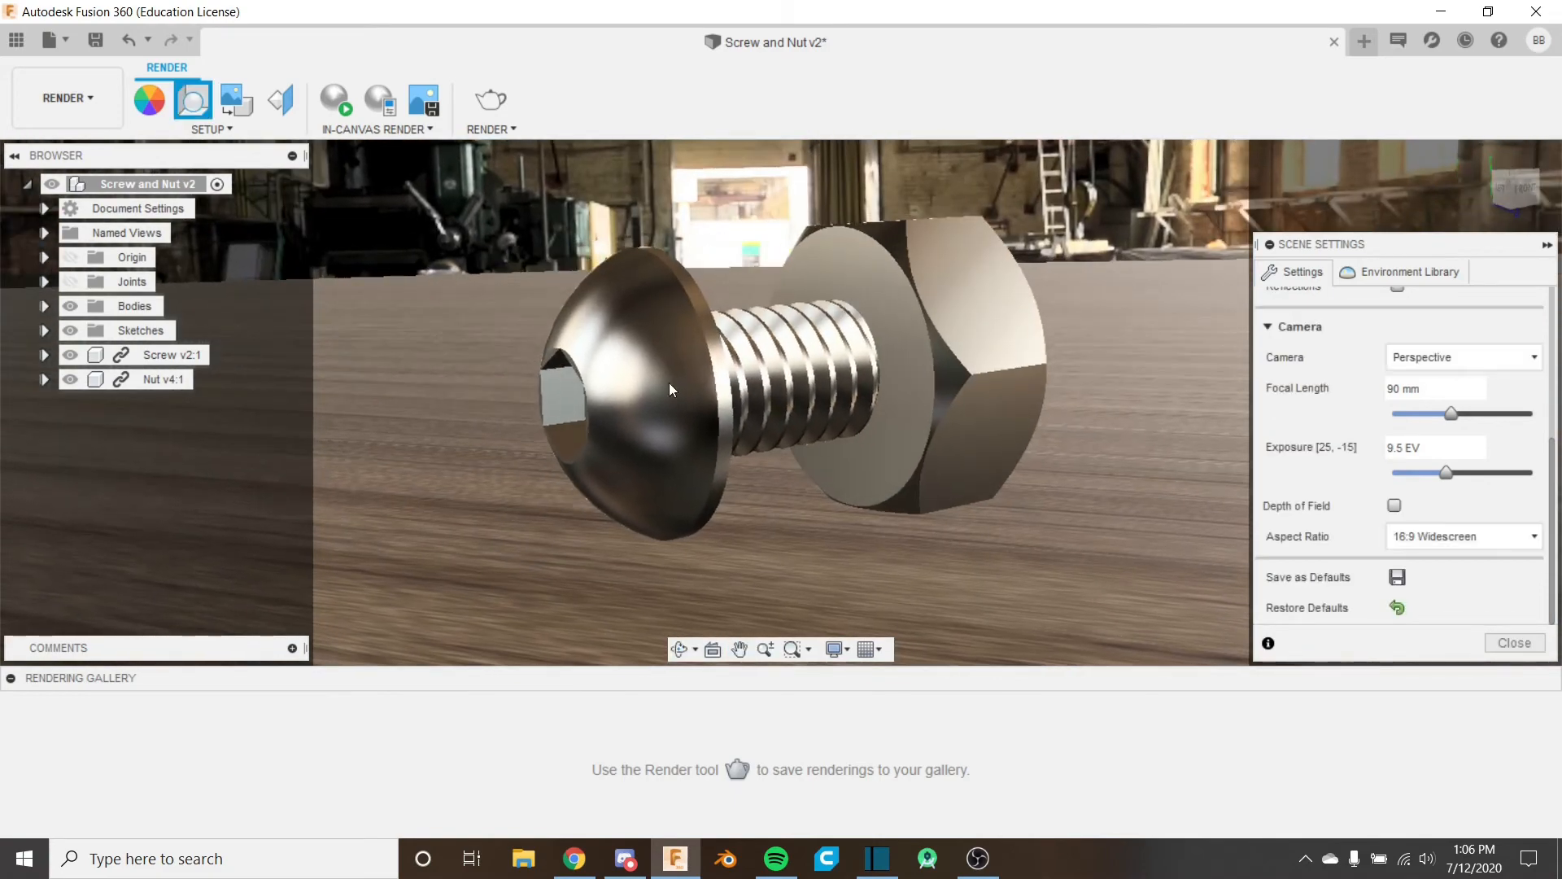
{"action": "middle_click_drag", "start_coordinate": [831, 325], "coordinate": [840, 306], "text": "shift"}
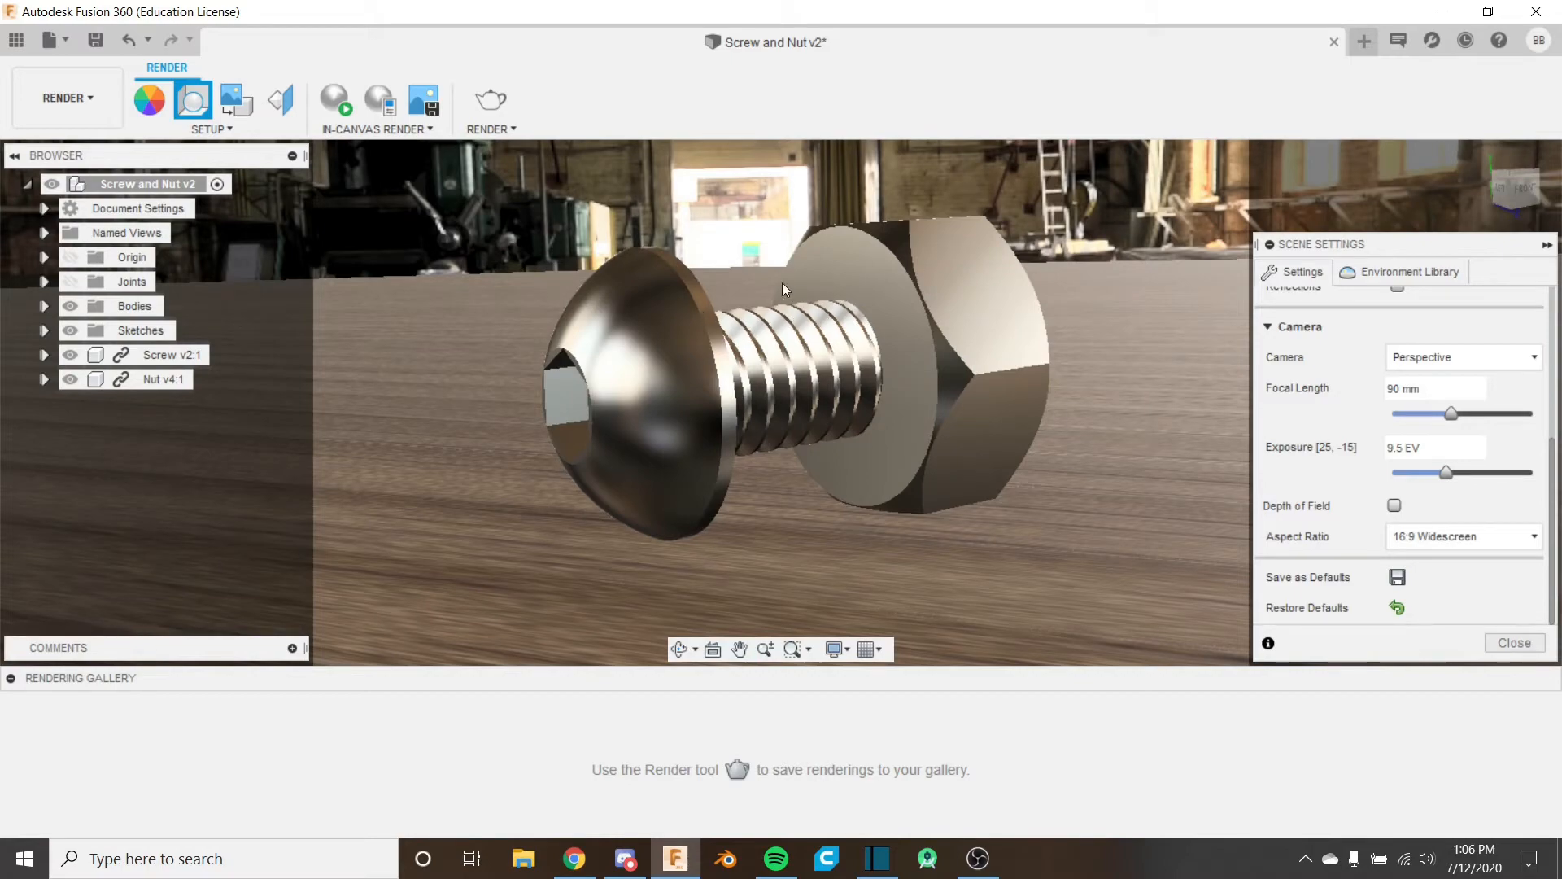
{"action": "middle_click_drag", "start_coordinate": [790, 326], "coordinate": [792, 322], "text": "shift"}
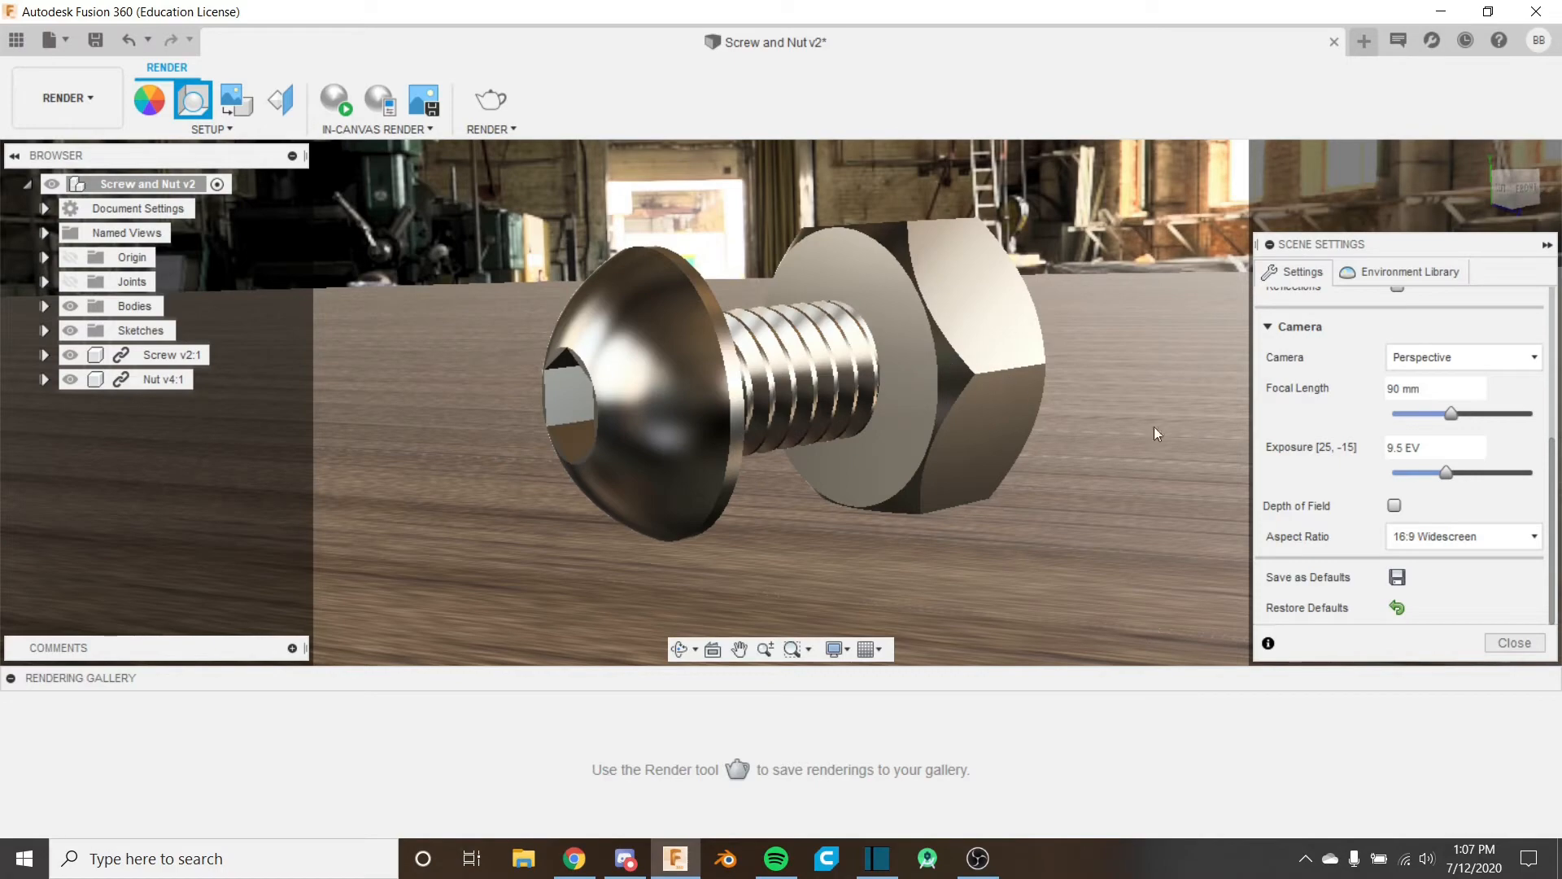
{"action": "left_click", "coordinate": [1513, 643]}
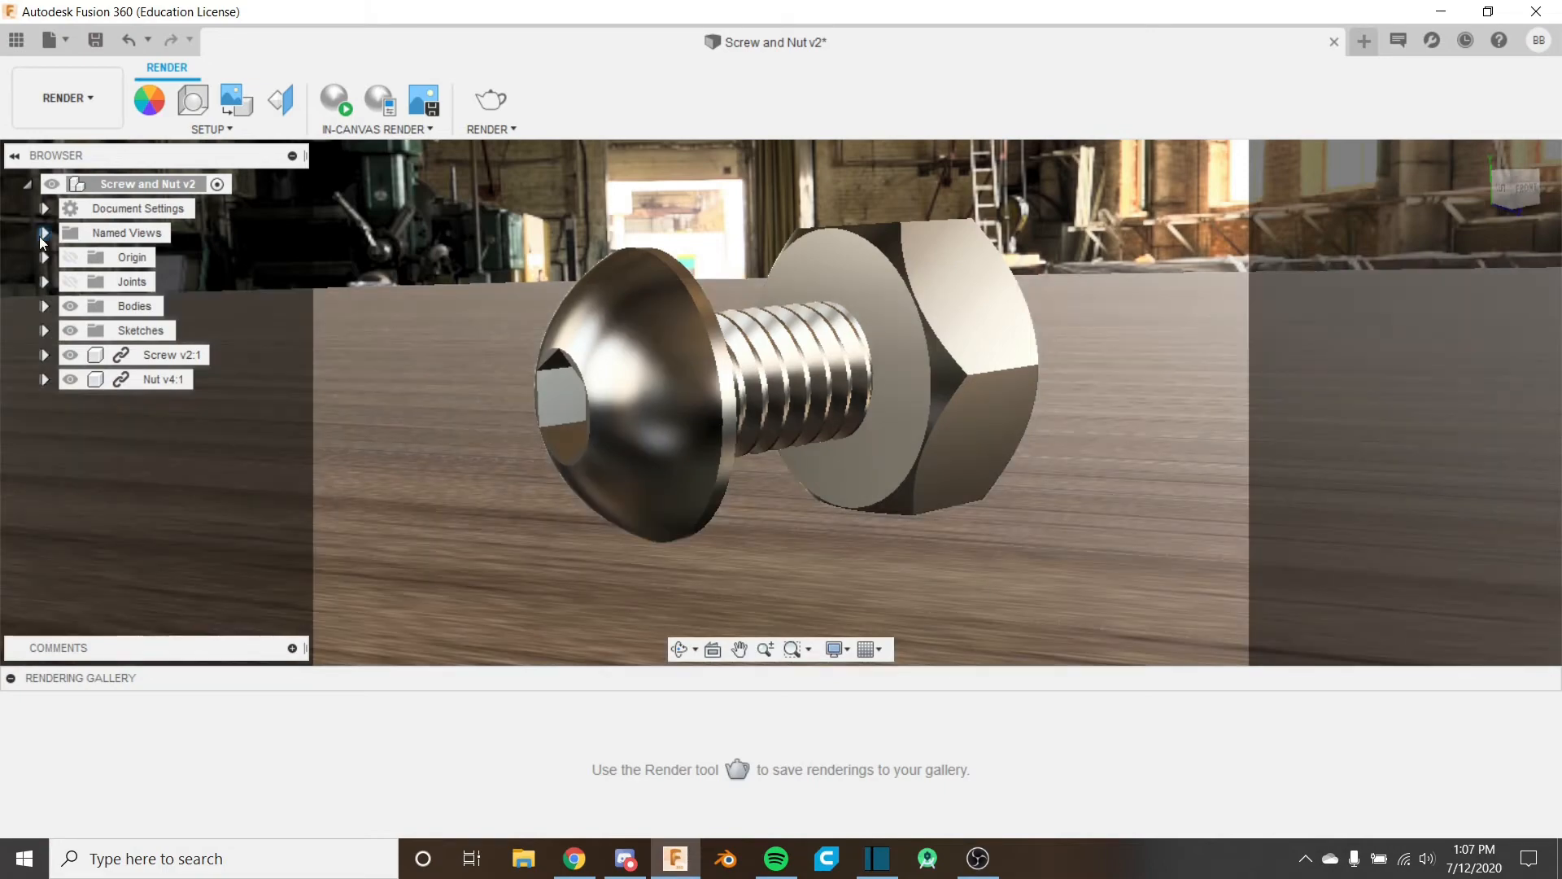
Step: Save the current camera view as a new named view called Render
{"action": "left_click", "coordinate": [45, 234]}
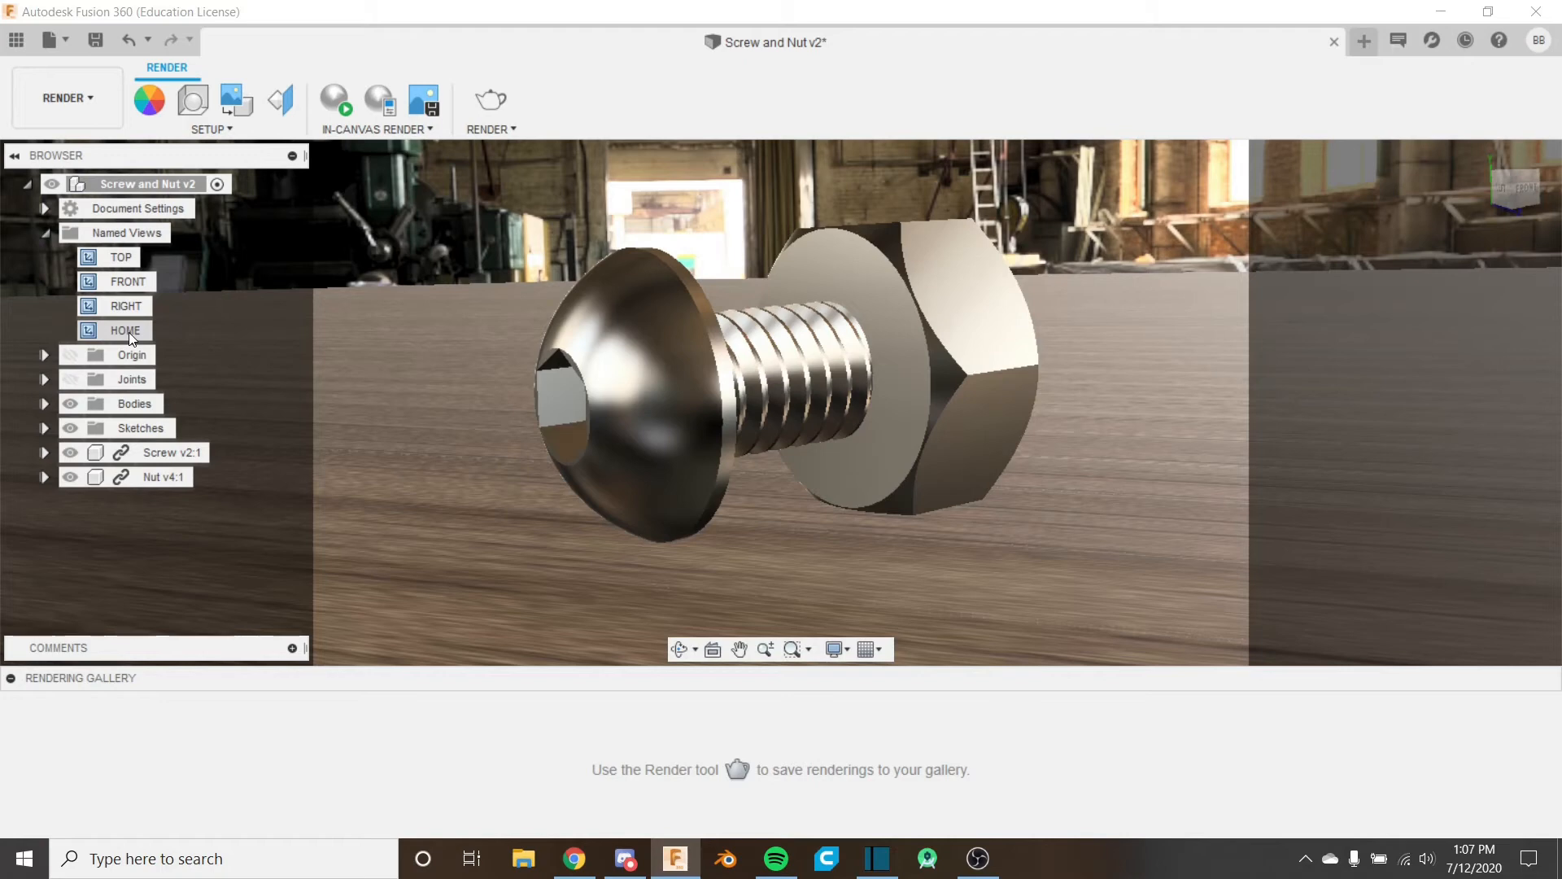
{"action": "right_click", "coordinate": [137, 233]}
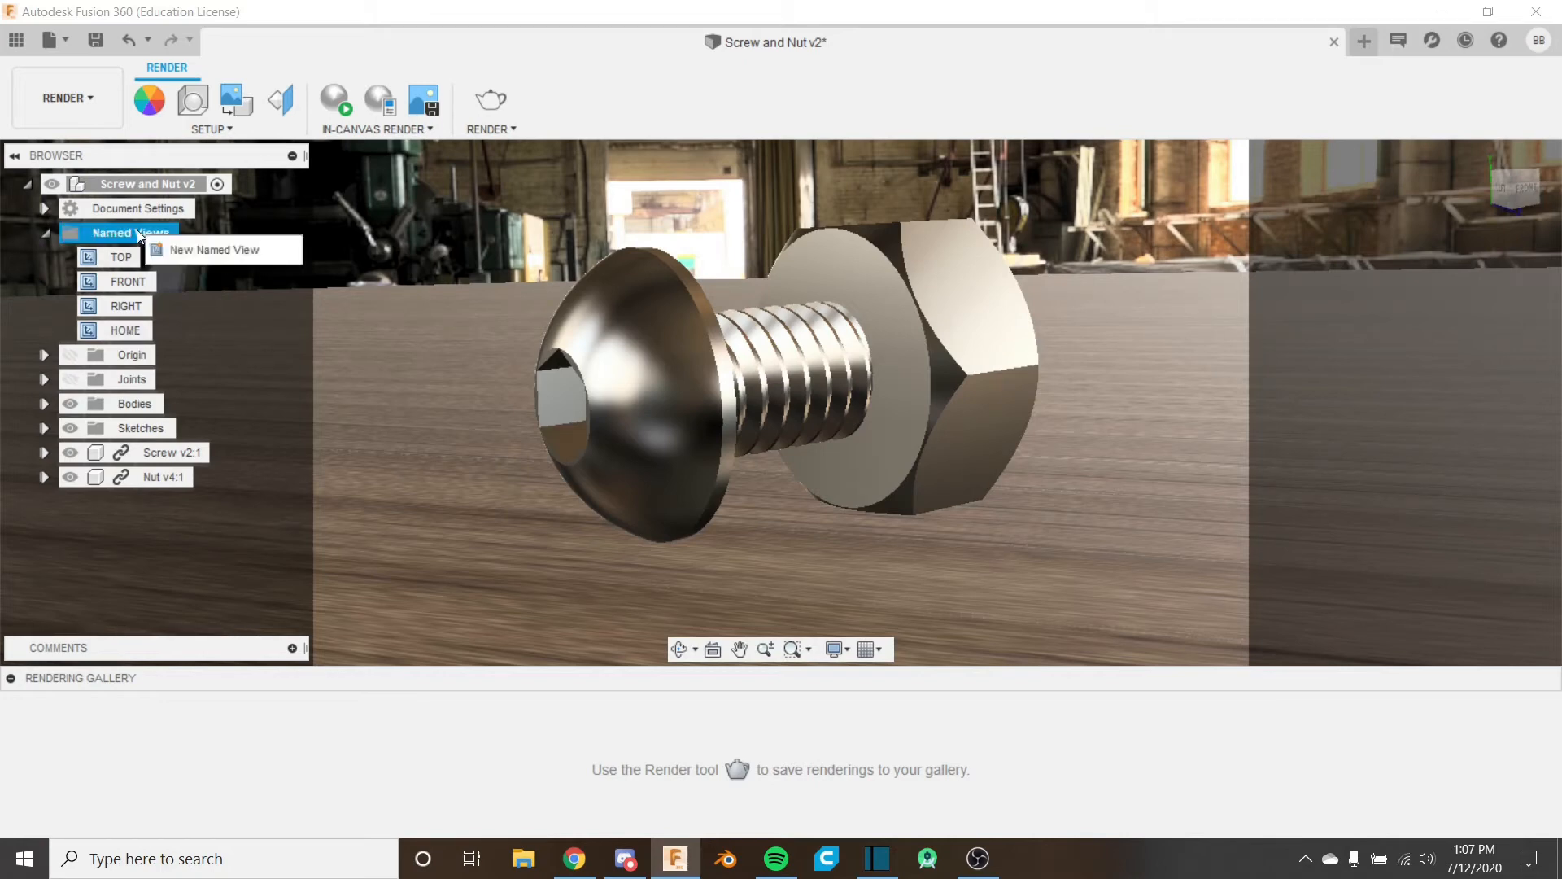
{"action": "left_click", "coordinate": [207, 248]}
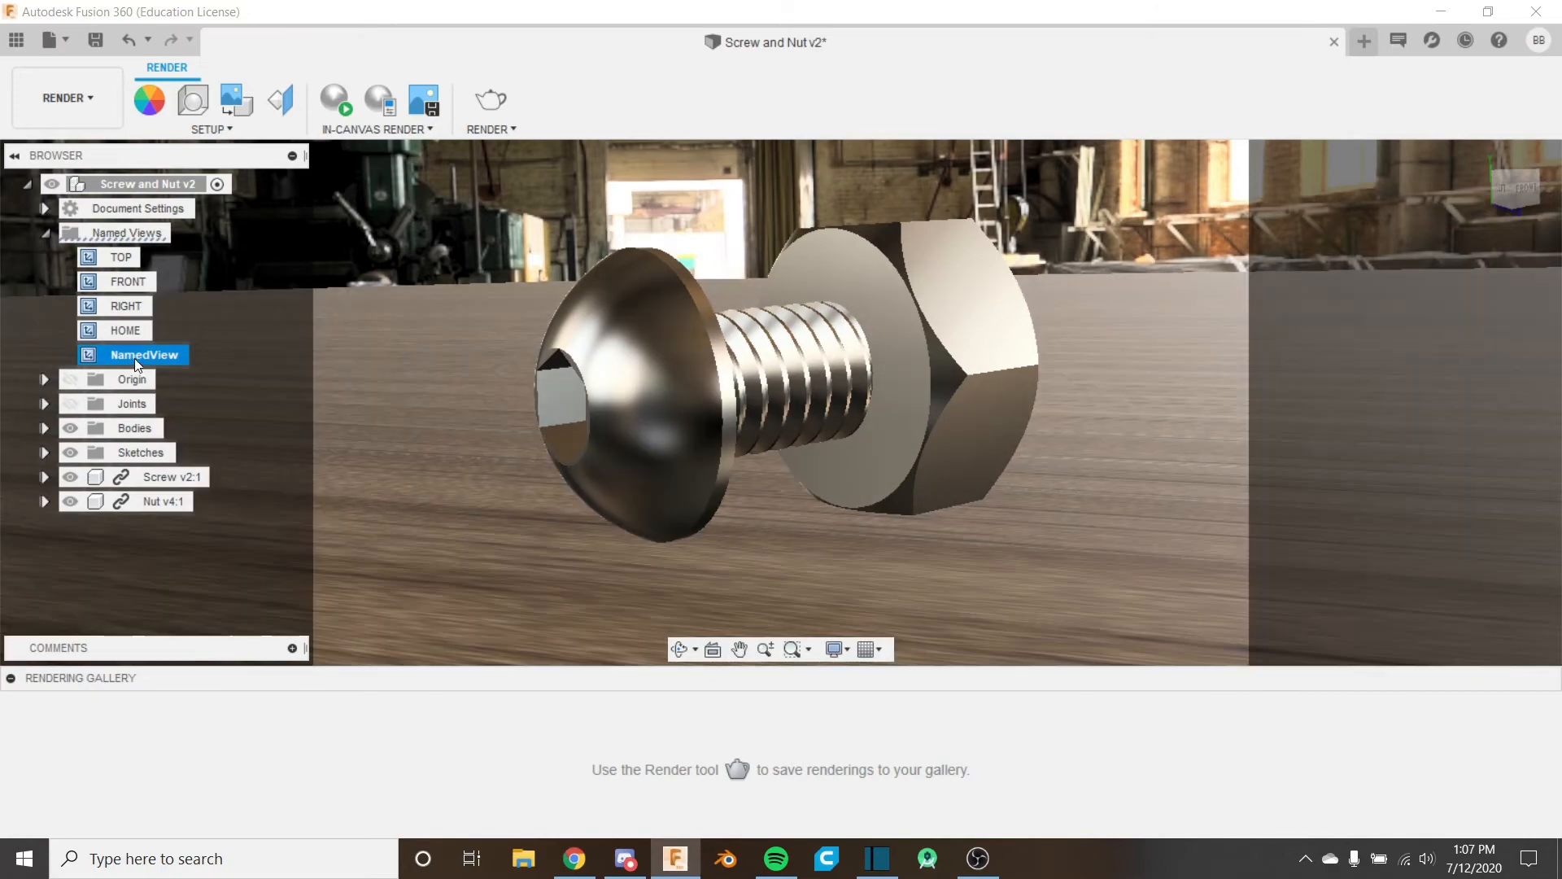
{"action": "double_click", "coordinate": [137, 356]}
{"action": "type", "text": "Render"}
{"action": "key", "text": "Return"}
{"action": "double_click", "coordinate": [120, 257]}
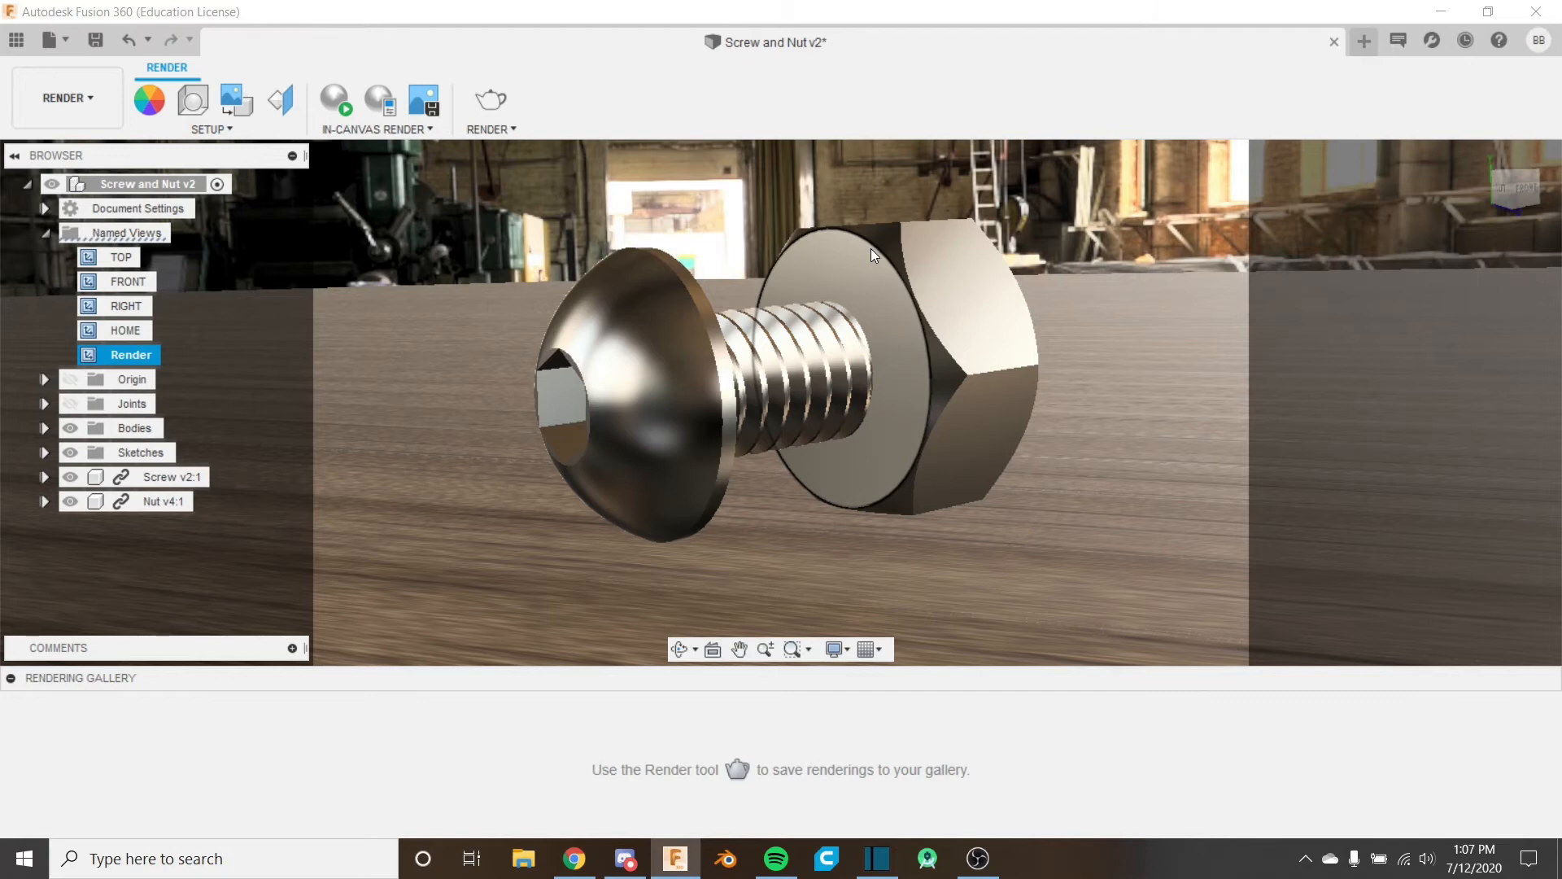
Step: Rotate the scene's environment to about 95.2 deg so the brick wall with hanging tools sits behind the screw and nut
{"action": "left_click", "coordinate": [195, 132]}
{"action": "left_click", "coordinate": [218, 195]}
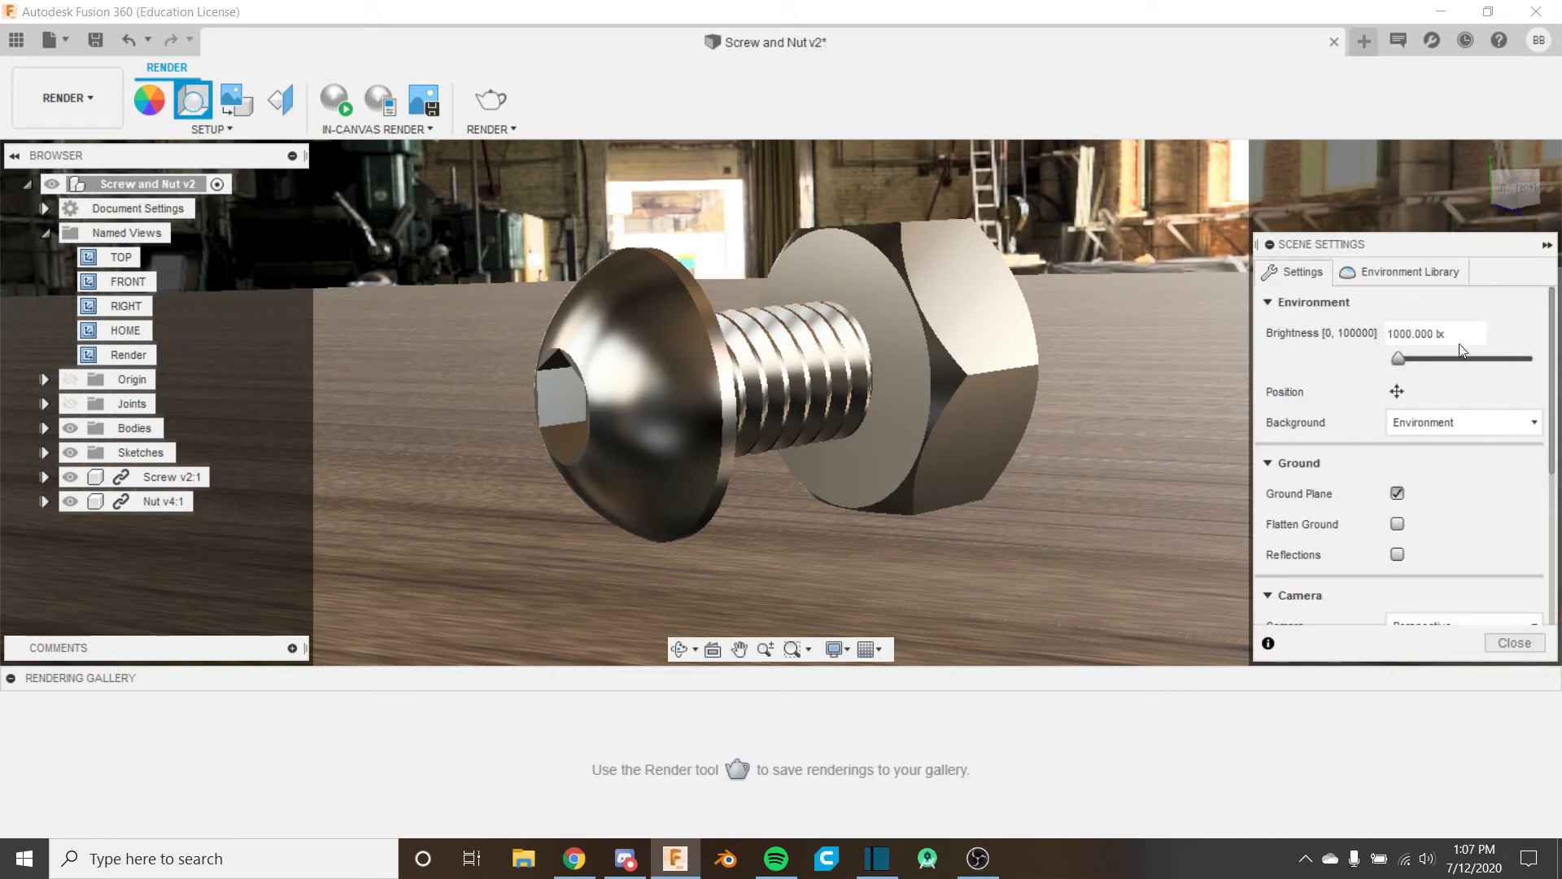
{"action": "left_click", "coordinate": [1397, 393]}
{"action": "left_click_drag", "start_coordinate": [1312, 620], "coordinate": [1378, 589]}
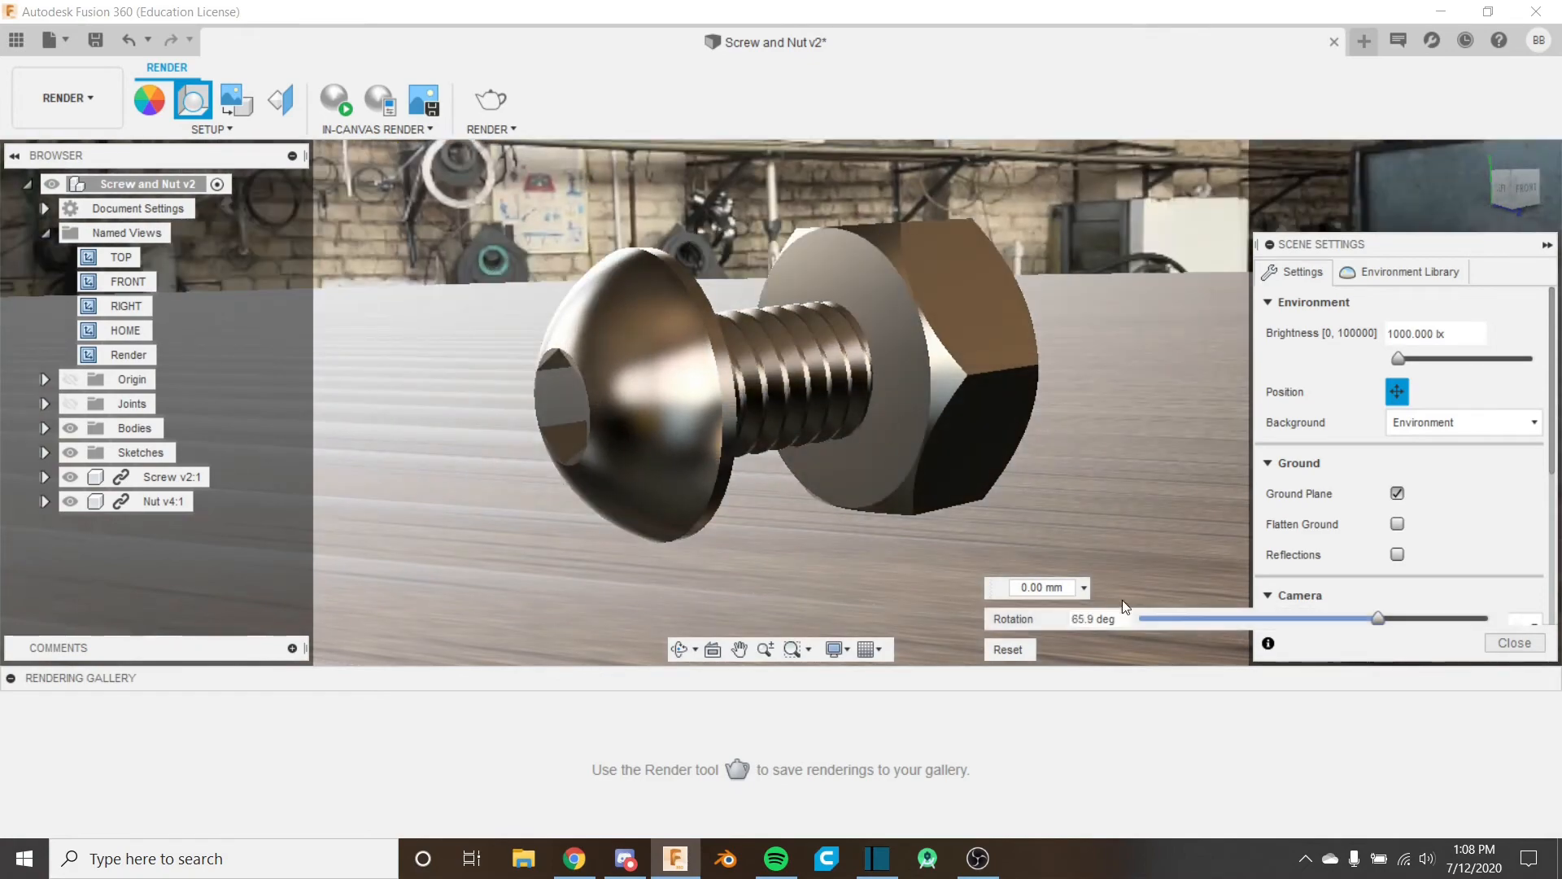
{"action": "mouse_move", "coordinate": [1375, 616]}
{"action": "left_mouse_down"}
{"action": "mouse_move", "coordinate": [1363, 612]}
{"action": "mouse_move", "coordinate": [1446, 616]}
{"action": "mouse_move", "coordinate": [1404, 607]}
{"action": "left_mouse_up"}
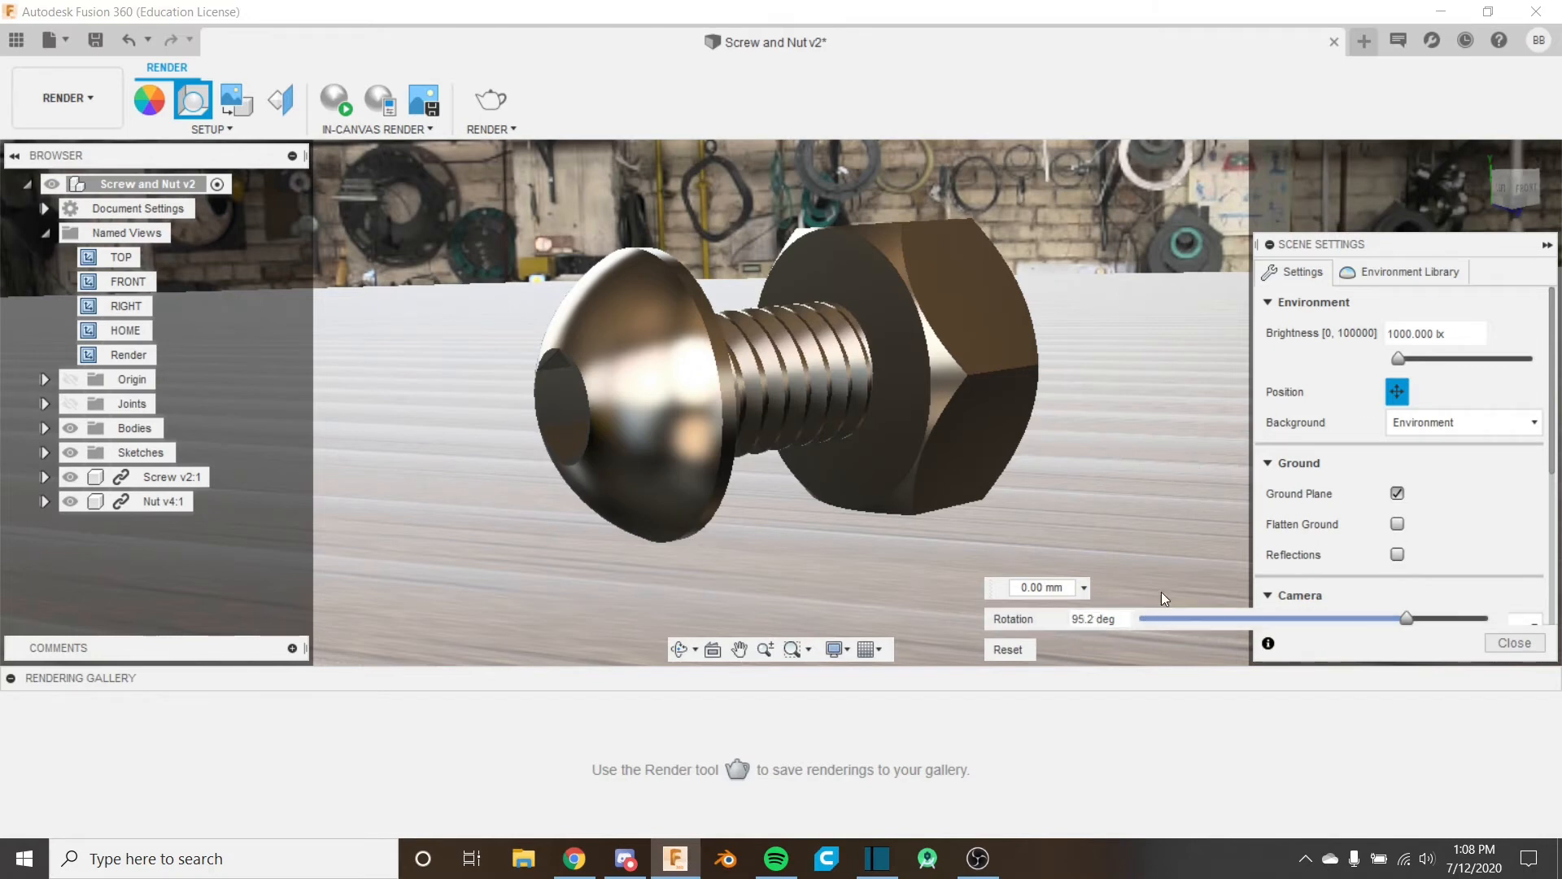
Step: Try perspective camera focal lengths between 85 and 89 mm, settle on 87 mm, and finish the scene settings
{"action": "scroll", "coordinate": [1314, 438], "scroll_direction": "down", "scroll_amount": 3}
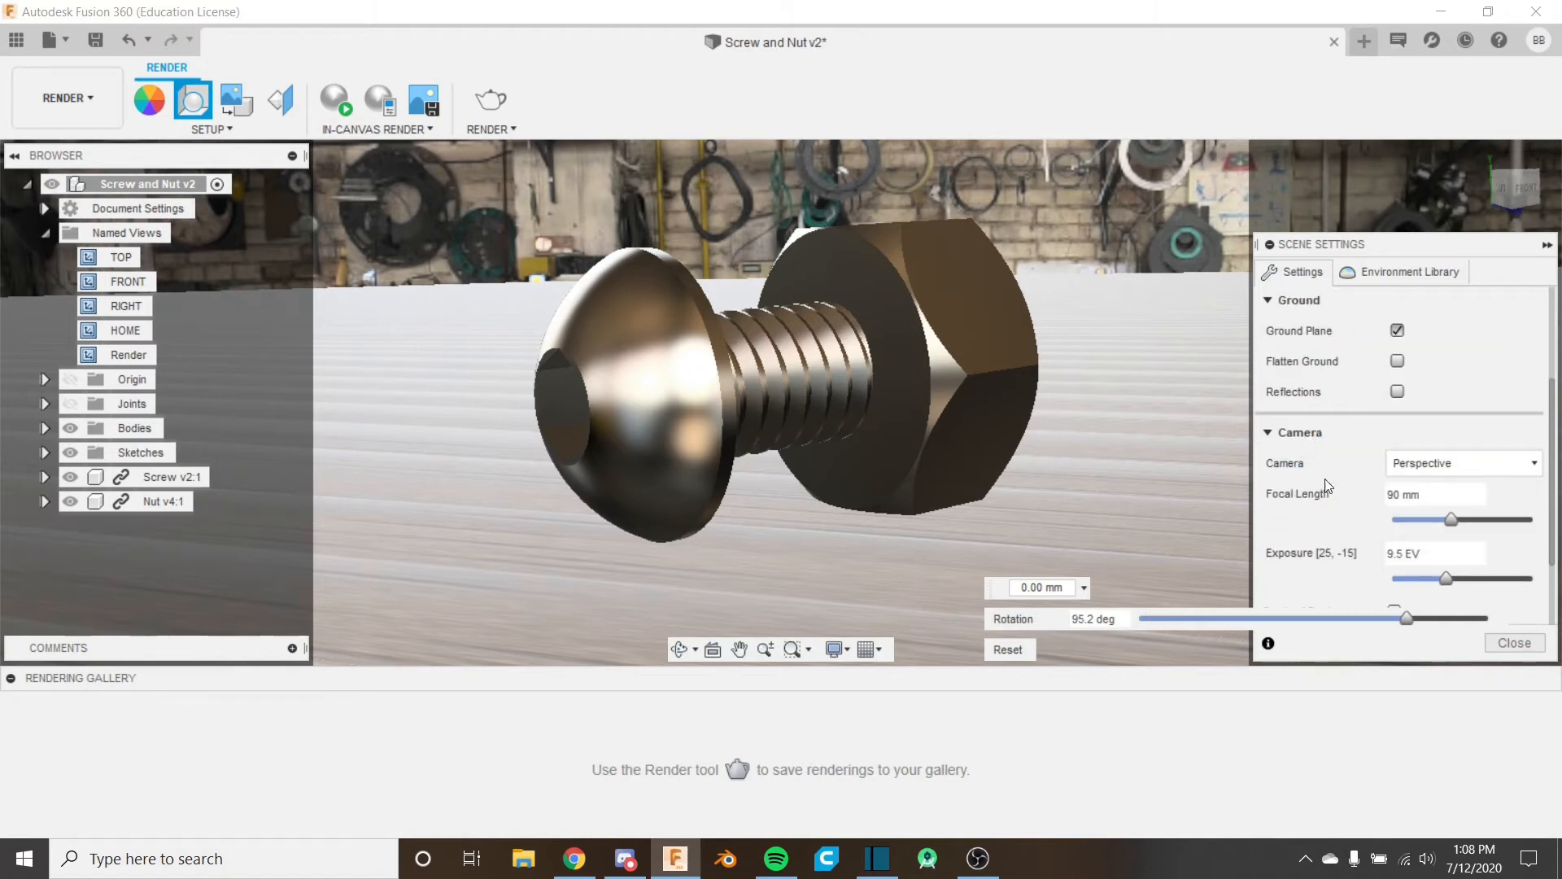
{"action": "left_click", "coordinate": [1448, 517]}
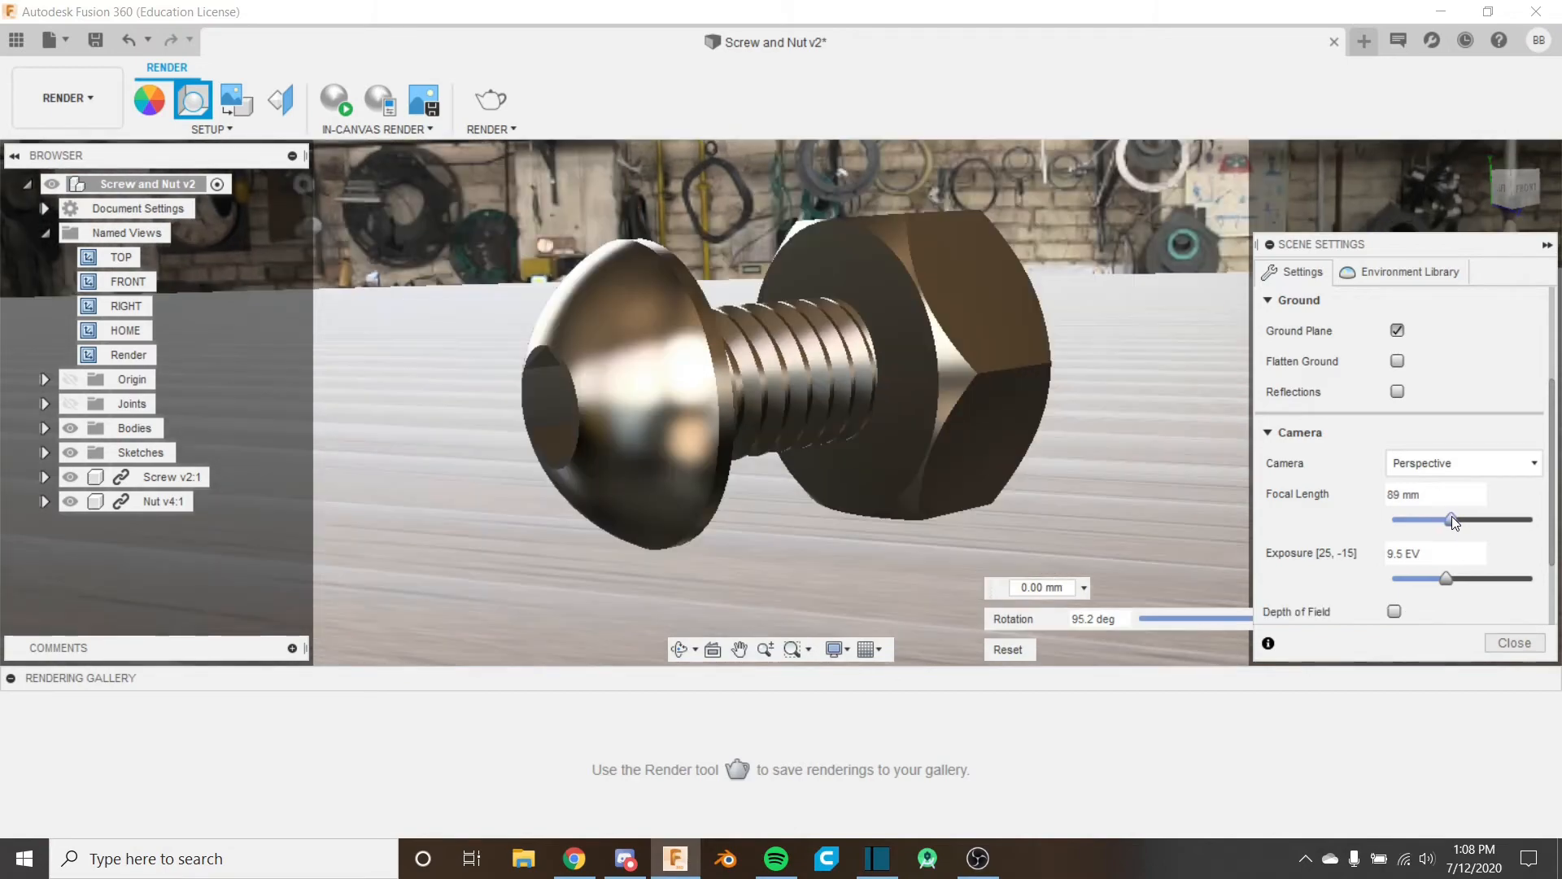
{"action": "left_click_drag", "start_coordinate": [1451, 516], "coordinate": [1450, 514]}
{"action": "triple_click", "coordinate": [1422, 490]}
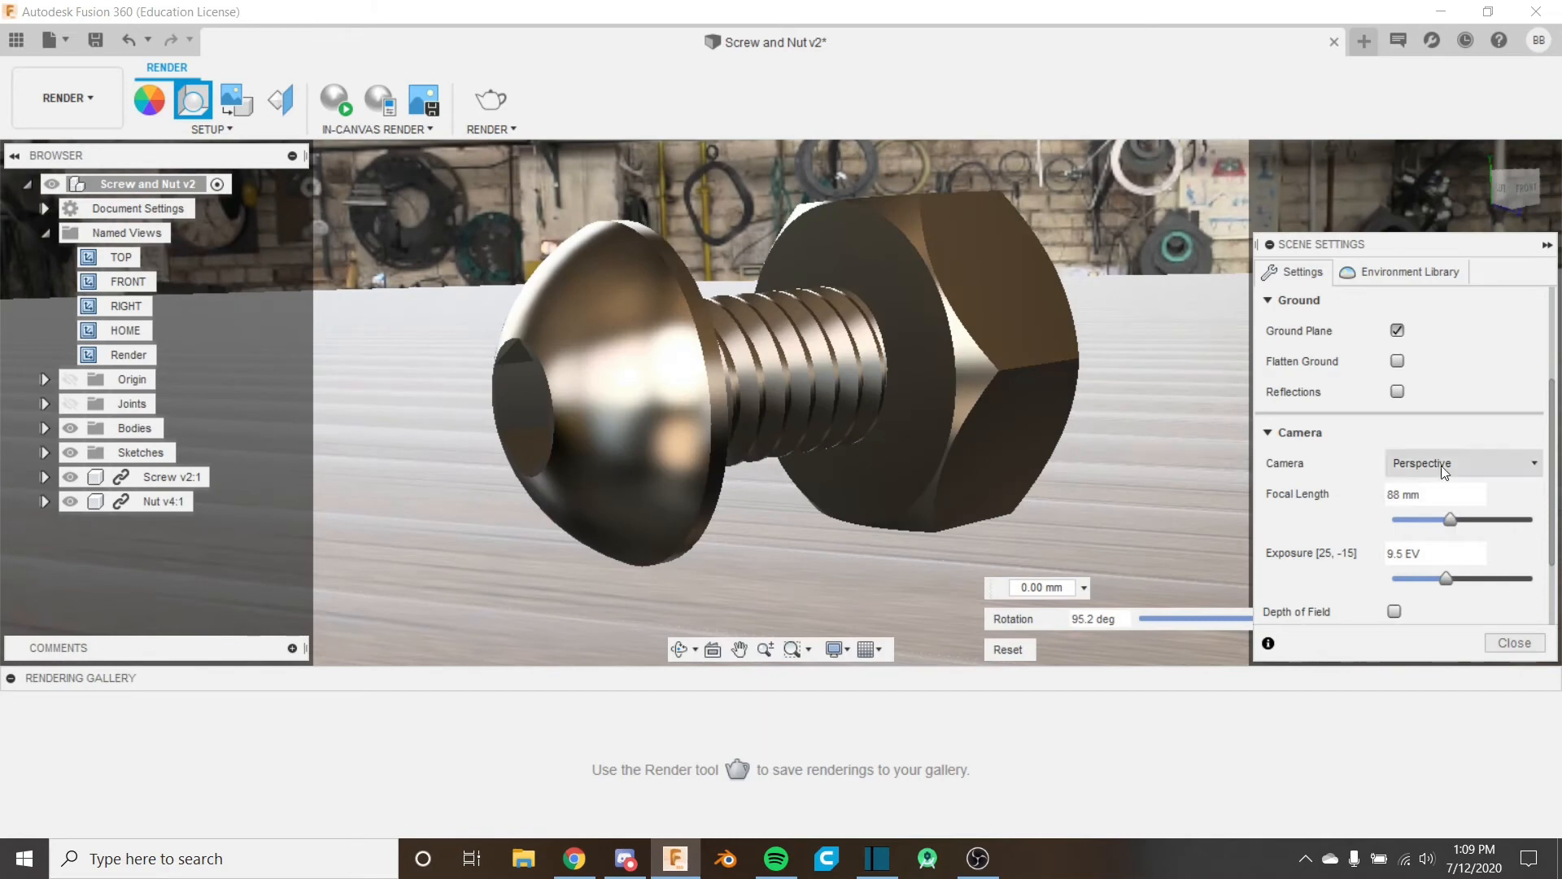
{"action": "triple_click", "coordinate": [1440, 490]}
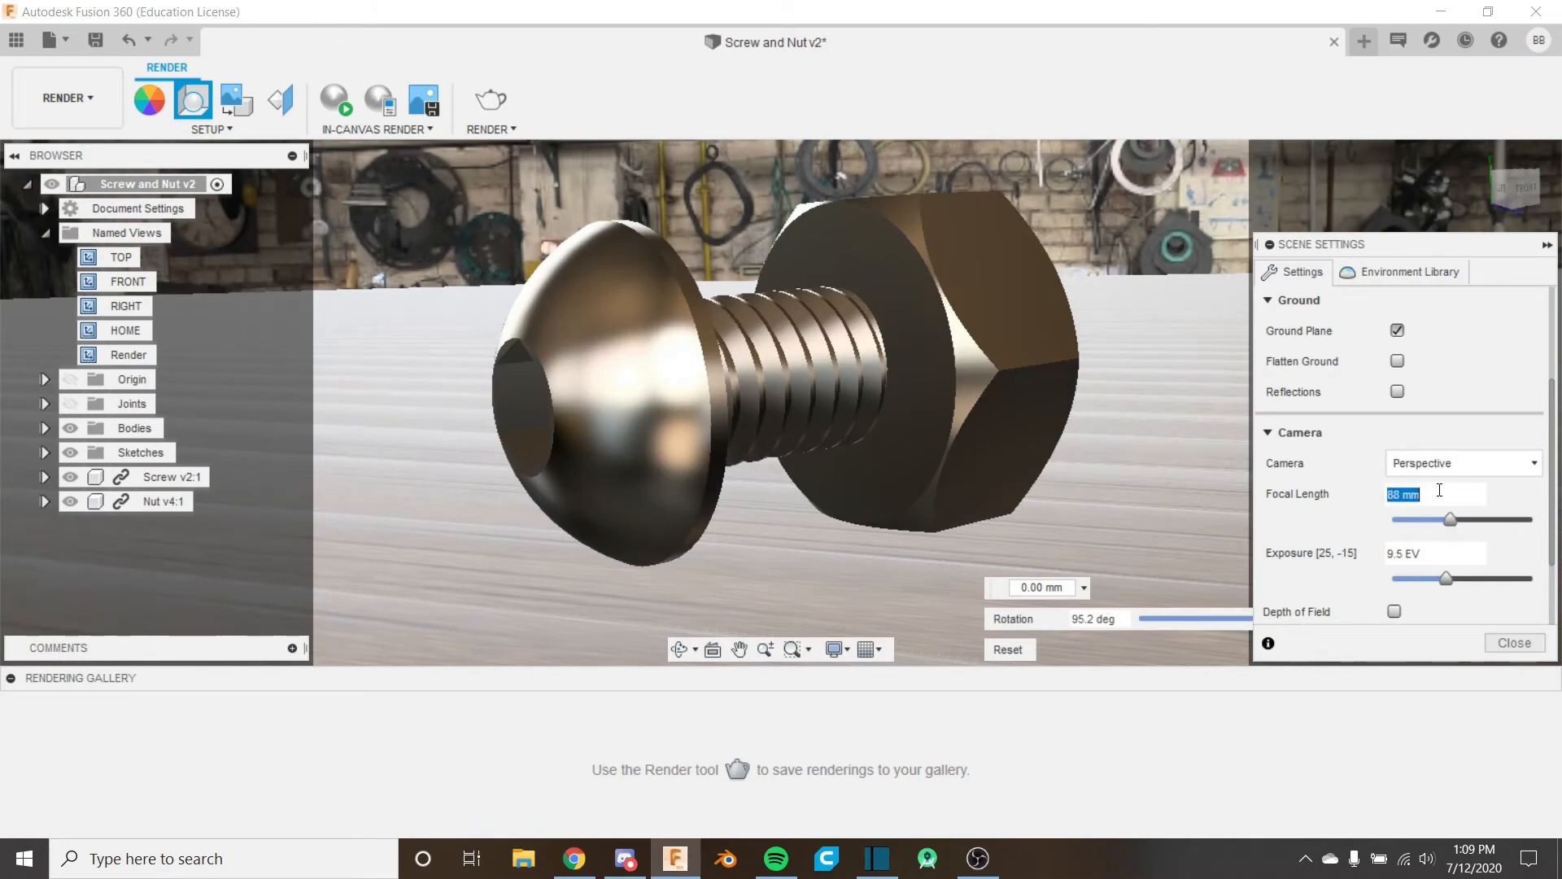
{"action": "type", "text": "86"}
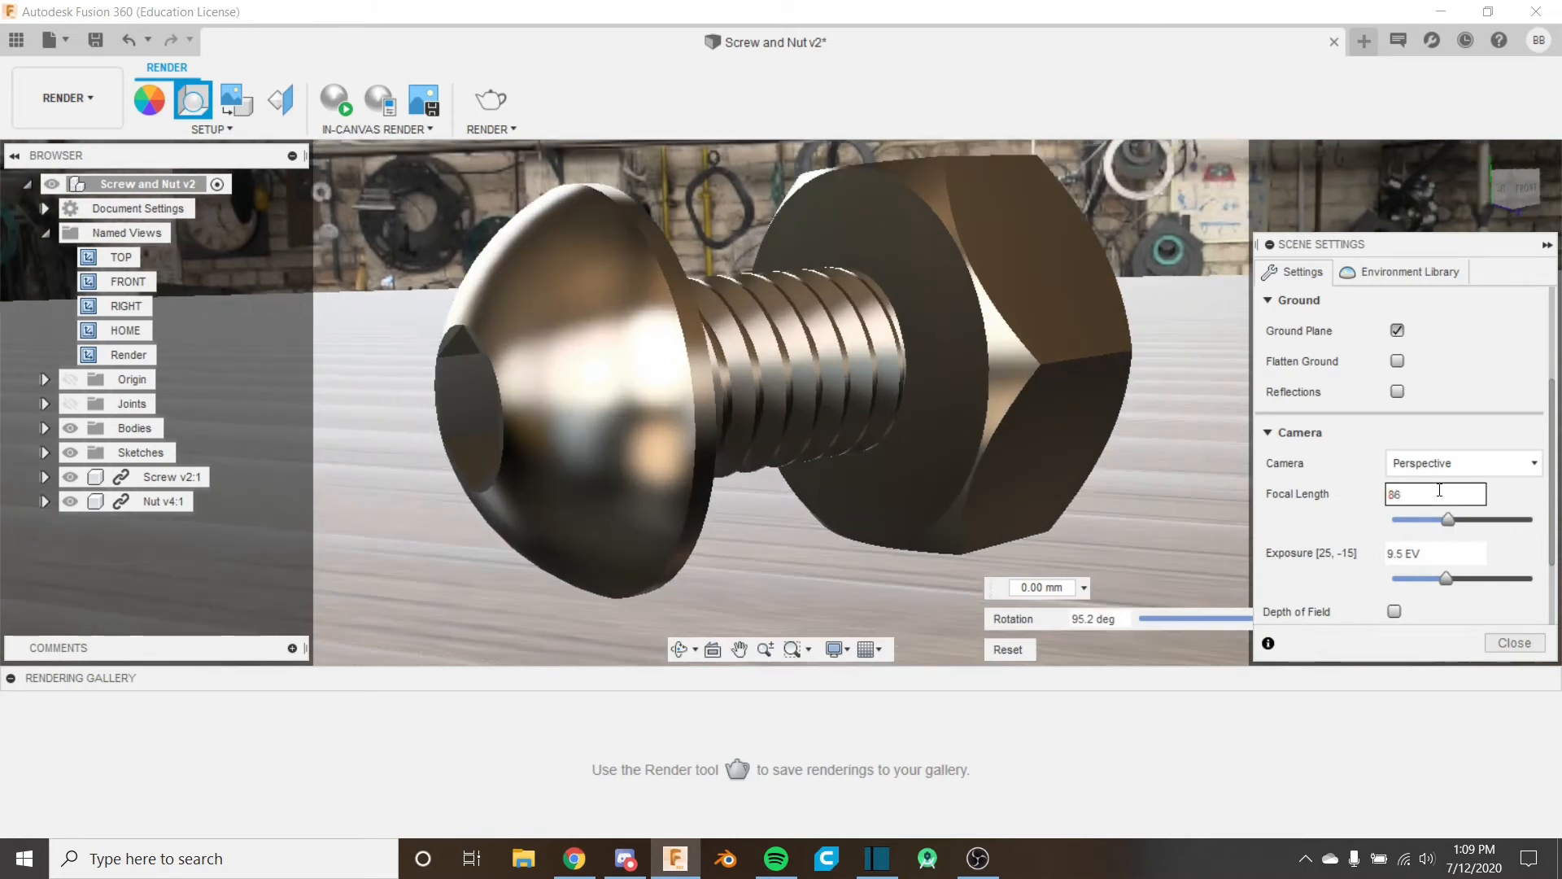
{"action": "key", "text": "BackSpace"}
{"action": "type", "text": "5"}
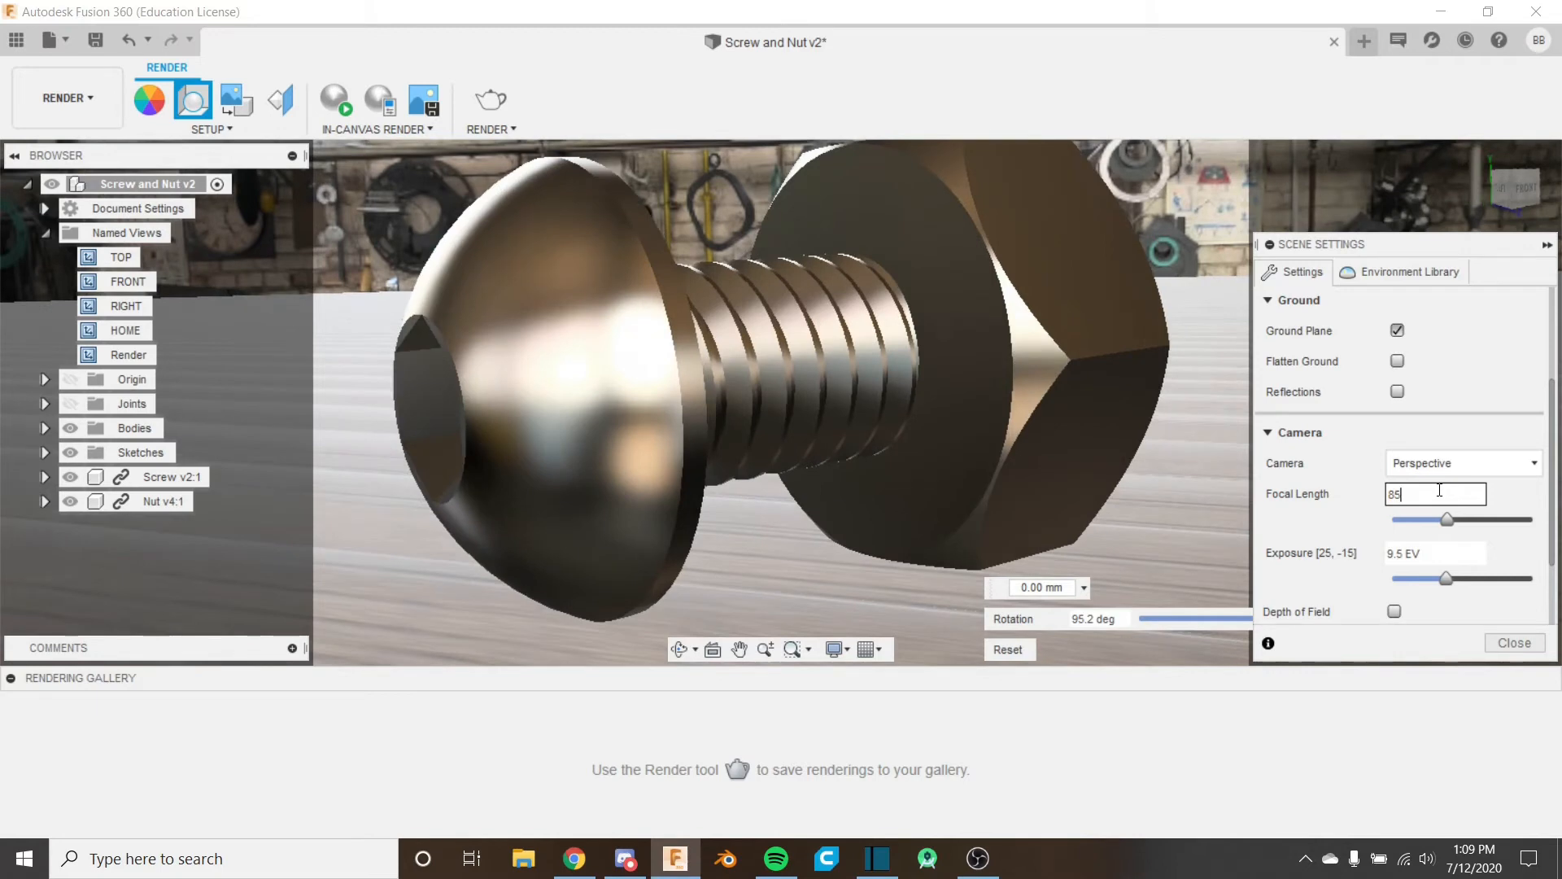
{"action": "key", "text": "BackSpace"}
{"action": "type", "text": "9"}
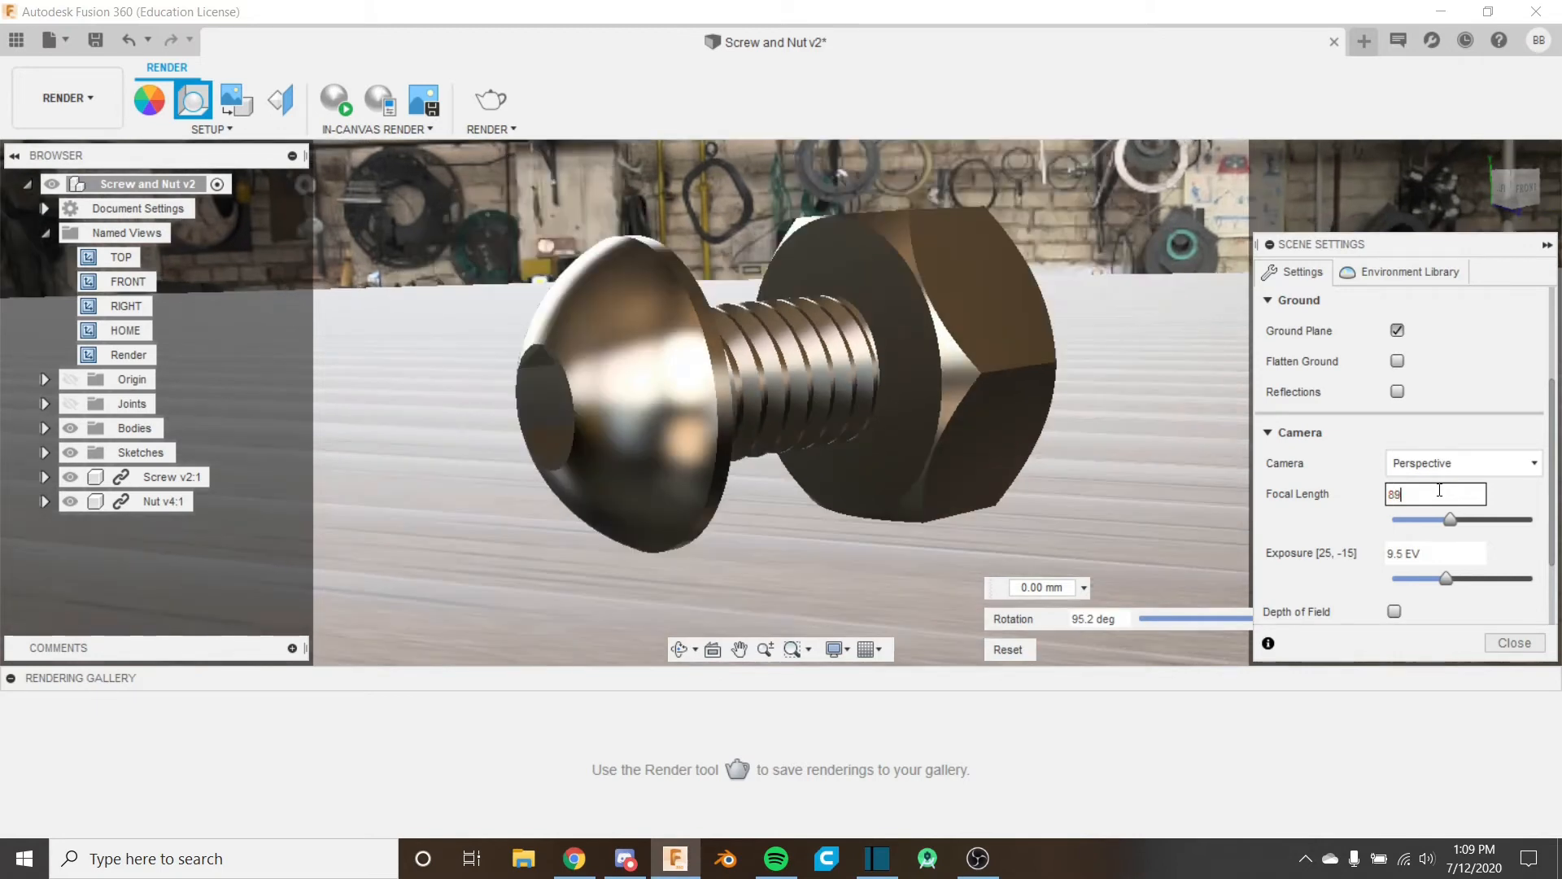
{"action": "key", "text": "BackSpace"}
{"action": "type", "text": "8"}
{"action": "key", "text": "BackSpace"}
{"action": "type", "text": "7"}
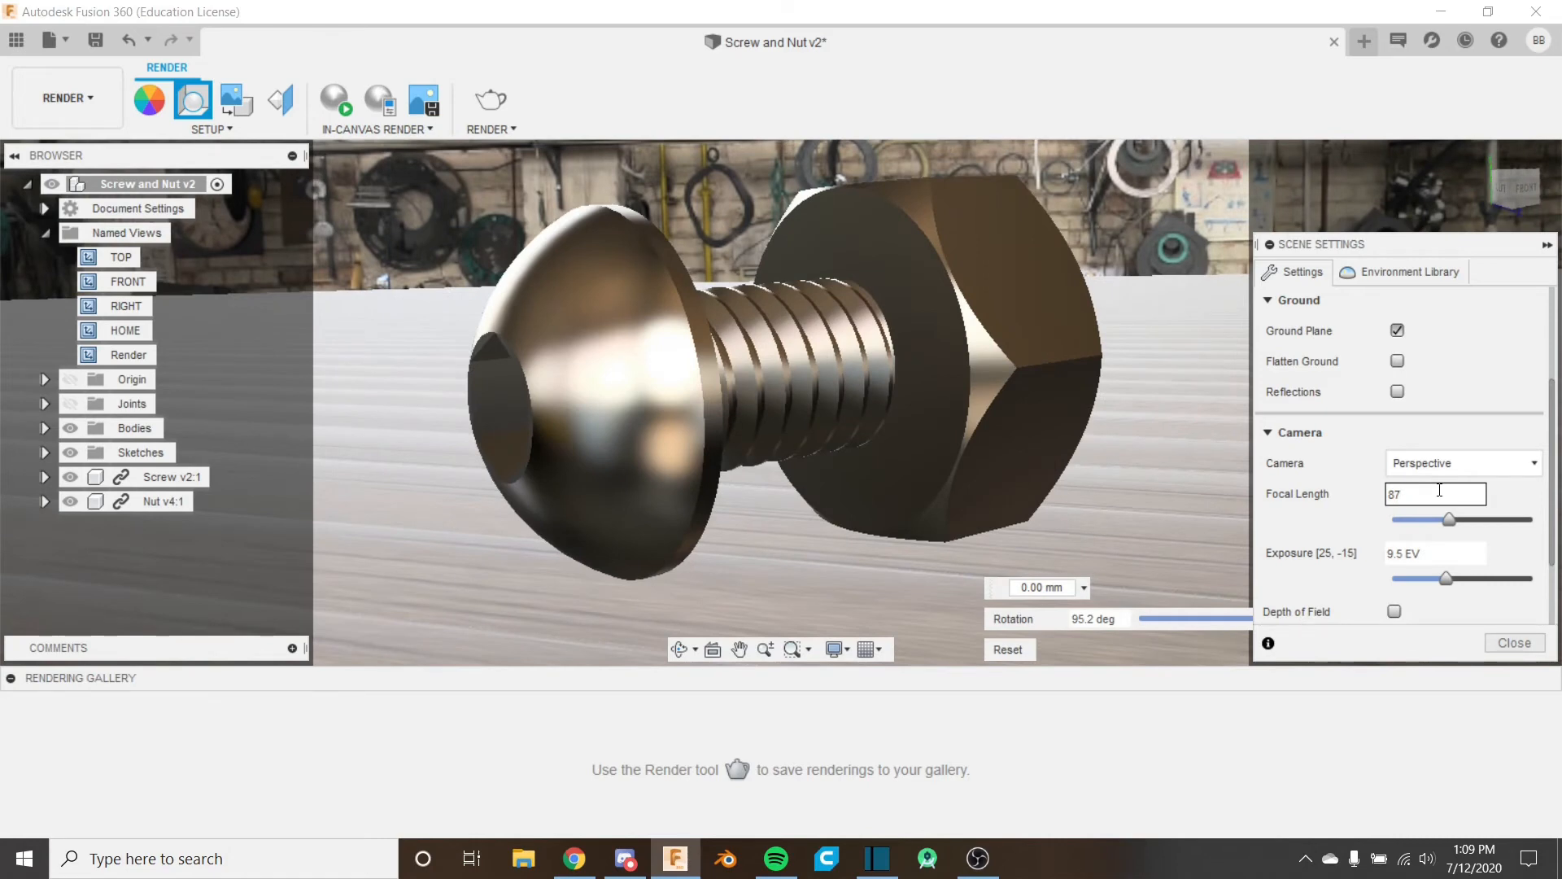
{"action": "key", "text": "Return"}
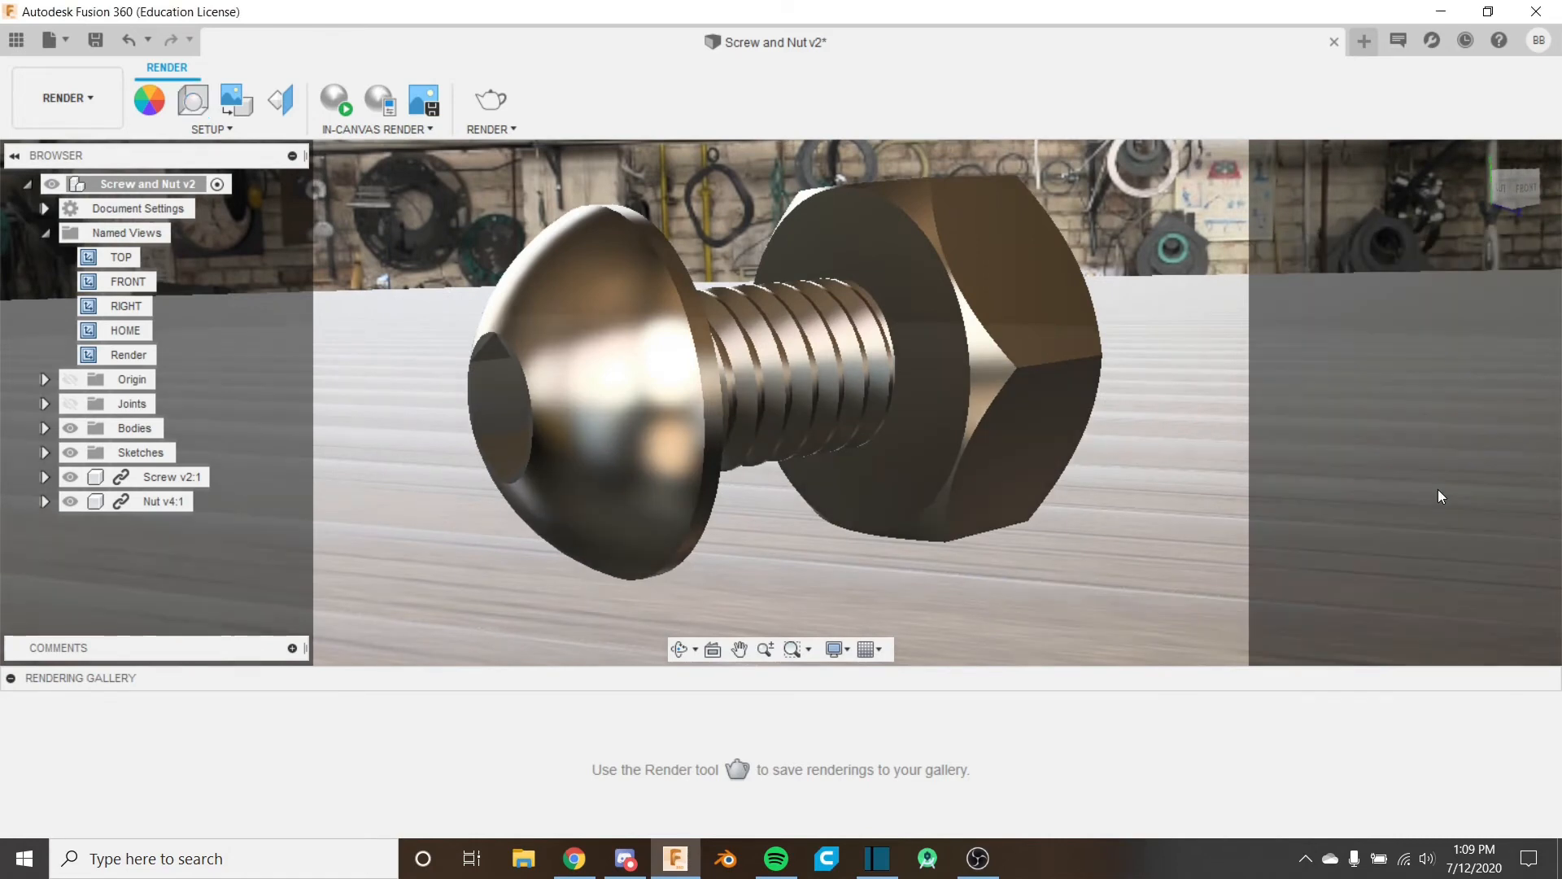
Step: Enable depth of field for the scene camera and place the center of focus on the nut's upper front edge
{"action": "left_click", "coordinate": [231, 124]}
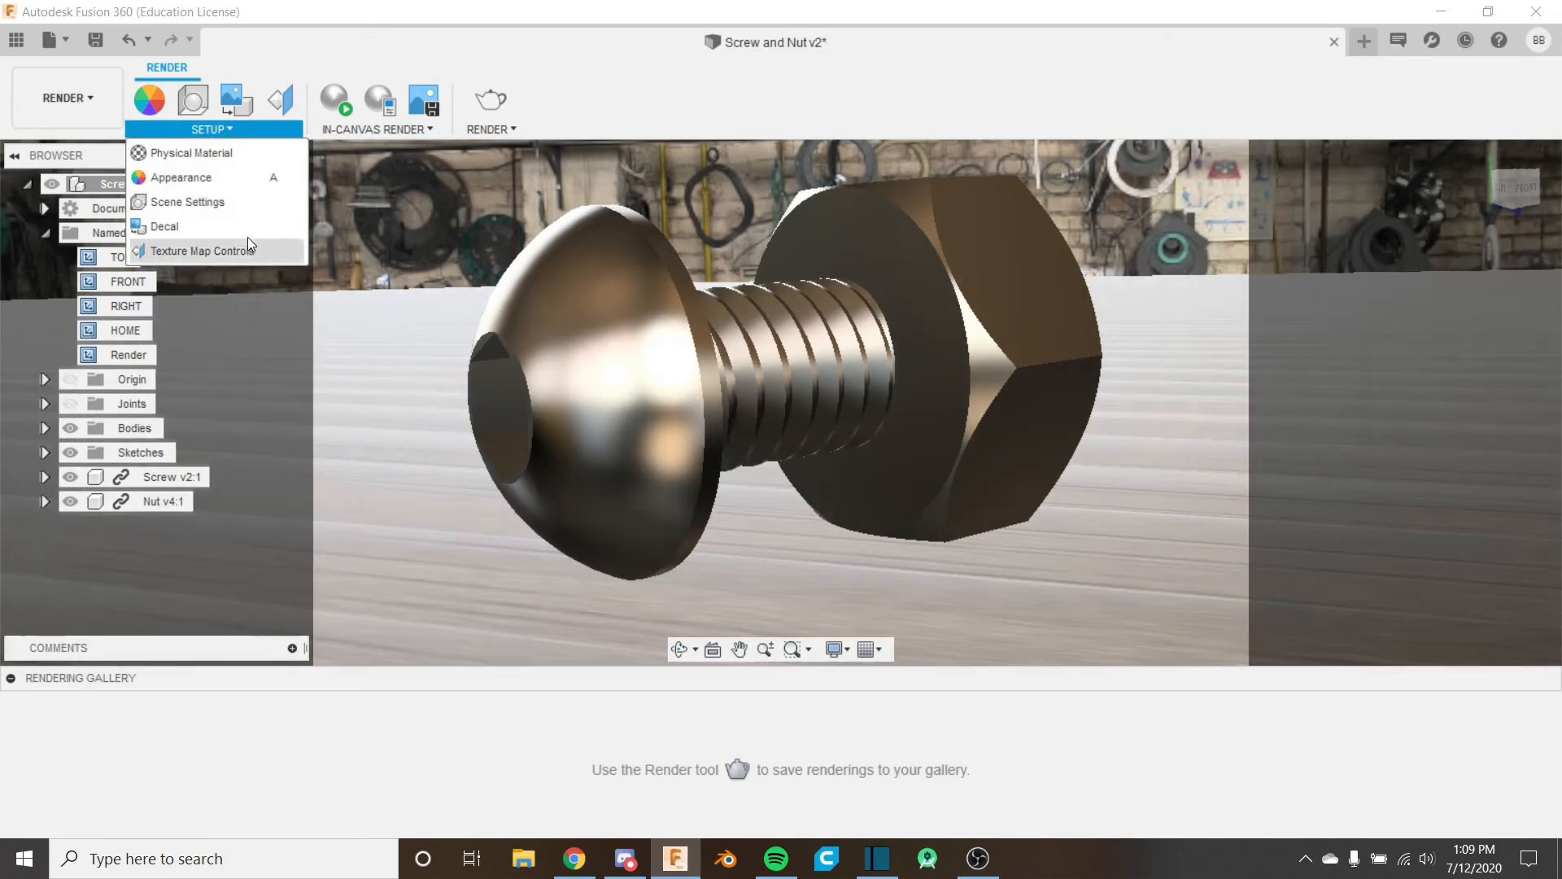
{"action": "left_click", "coordinate": [231, 204]}
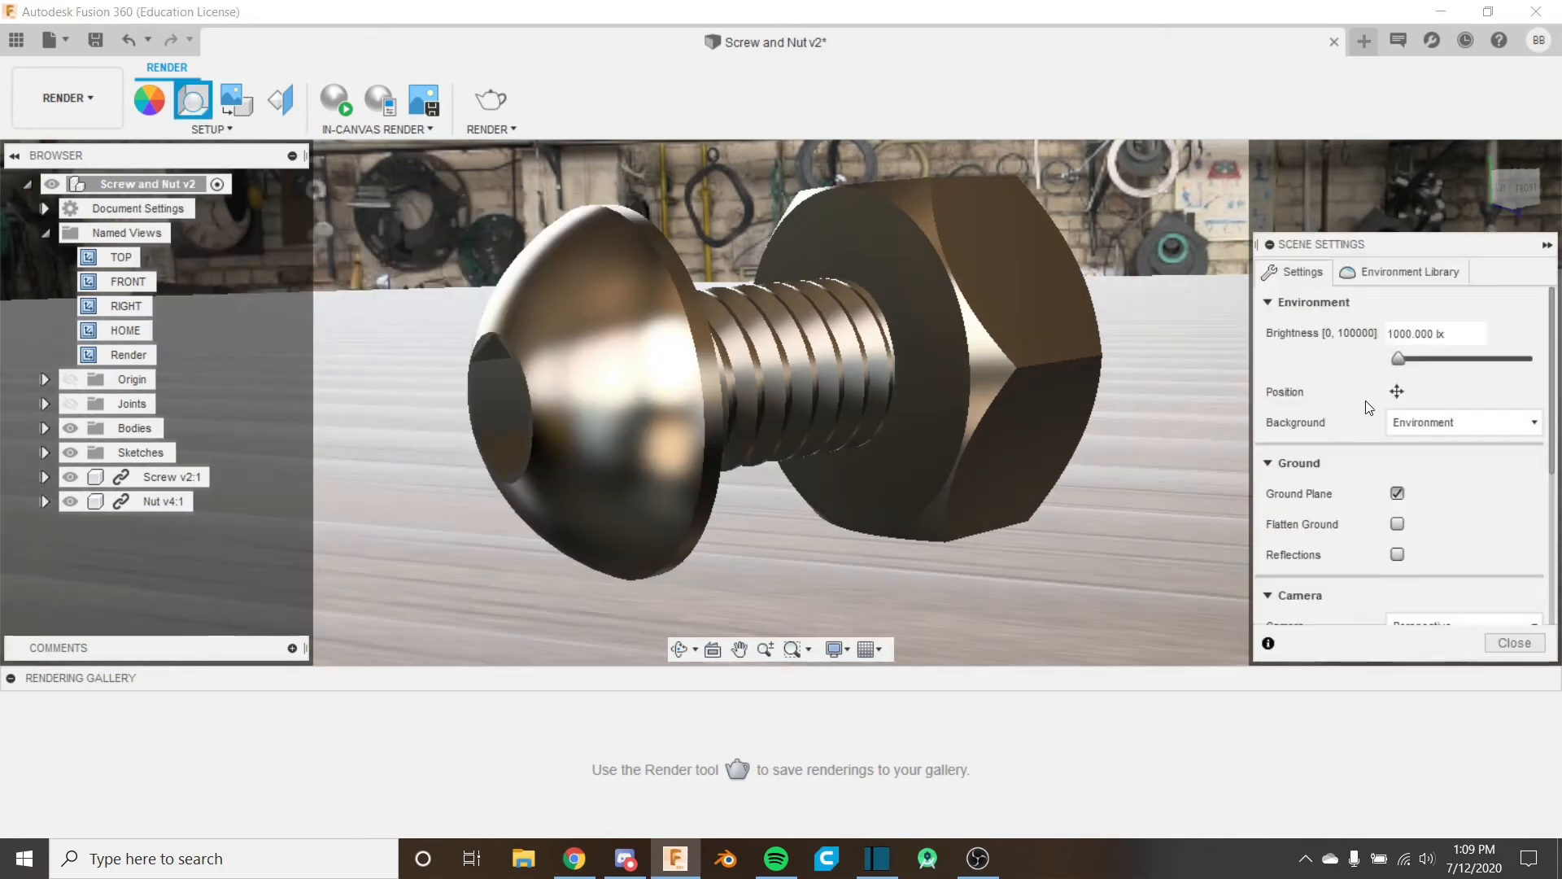
{"action": "scroll", "coordinate": [1294, 419], "scroll_direction": "down", "scroll_amount": 5}
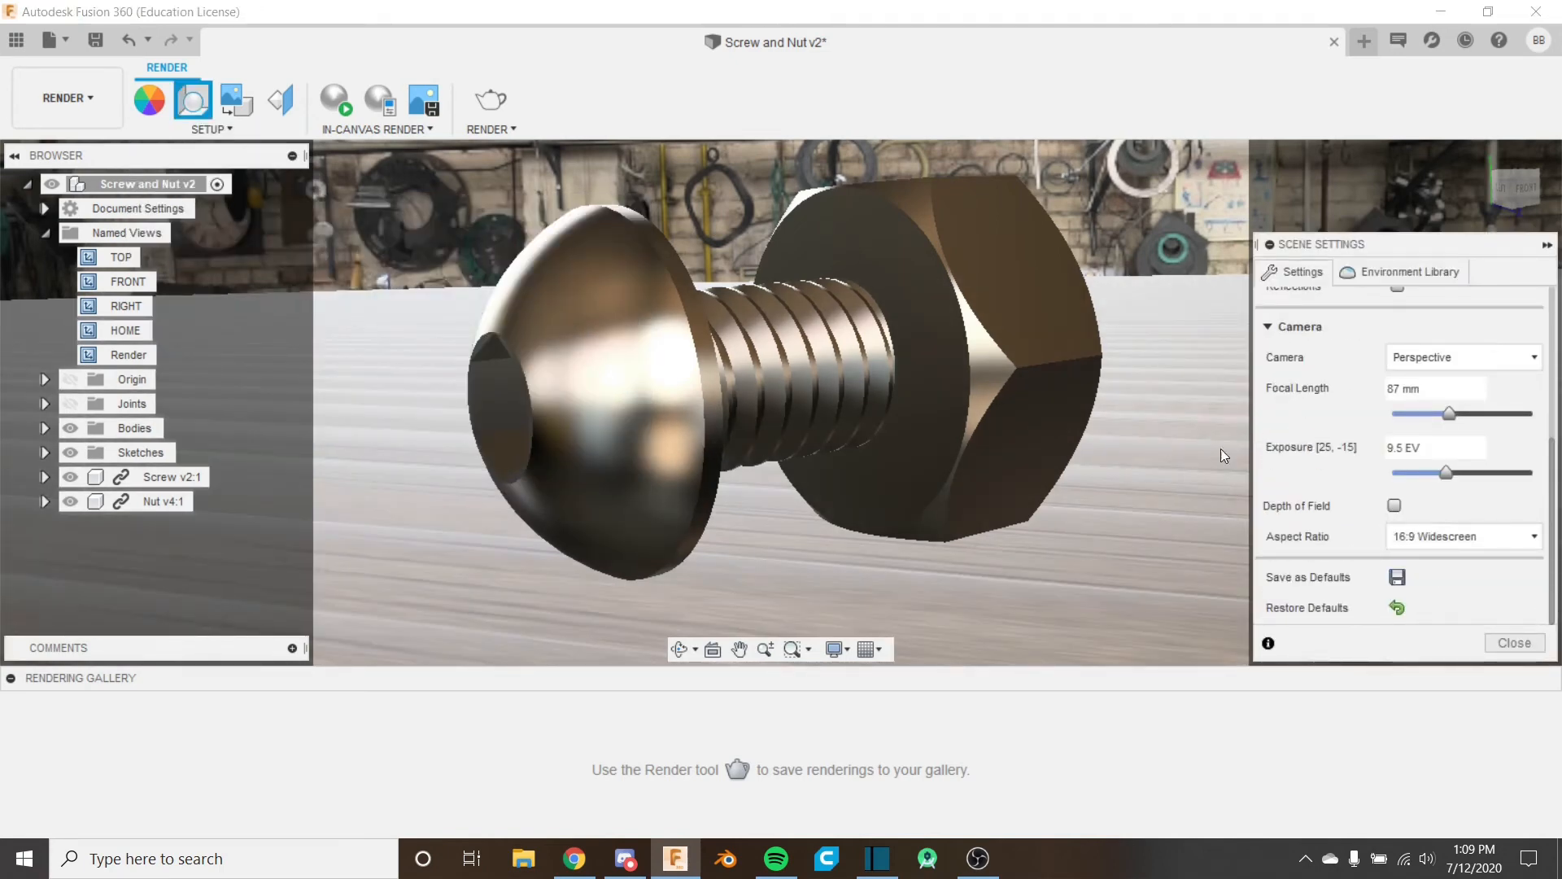
{"action": "left_click", "coordinate": [1398, 507]}
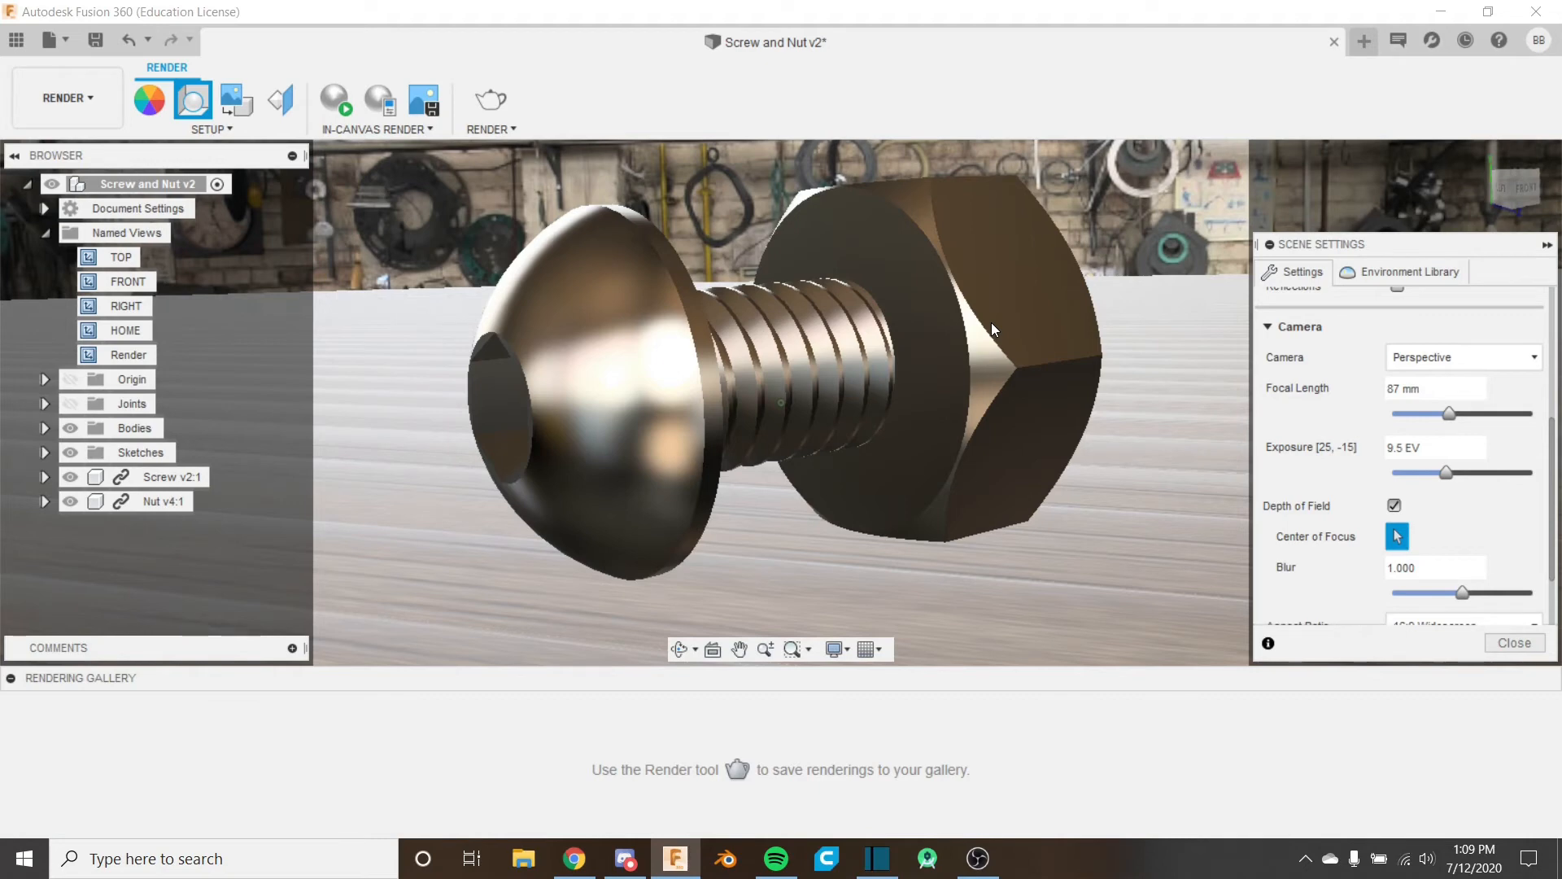
{"action": "left_click", "coordinate": [946, 280]}
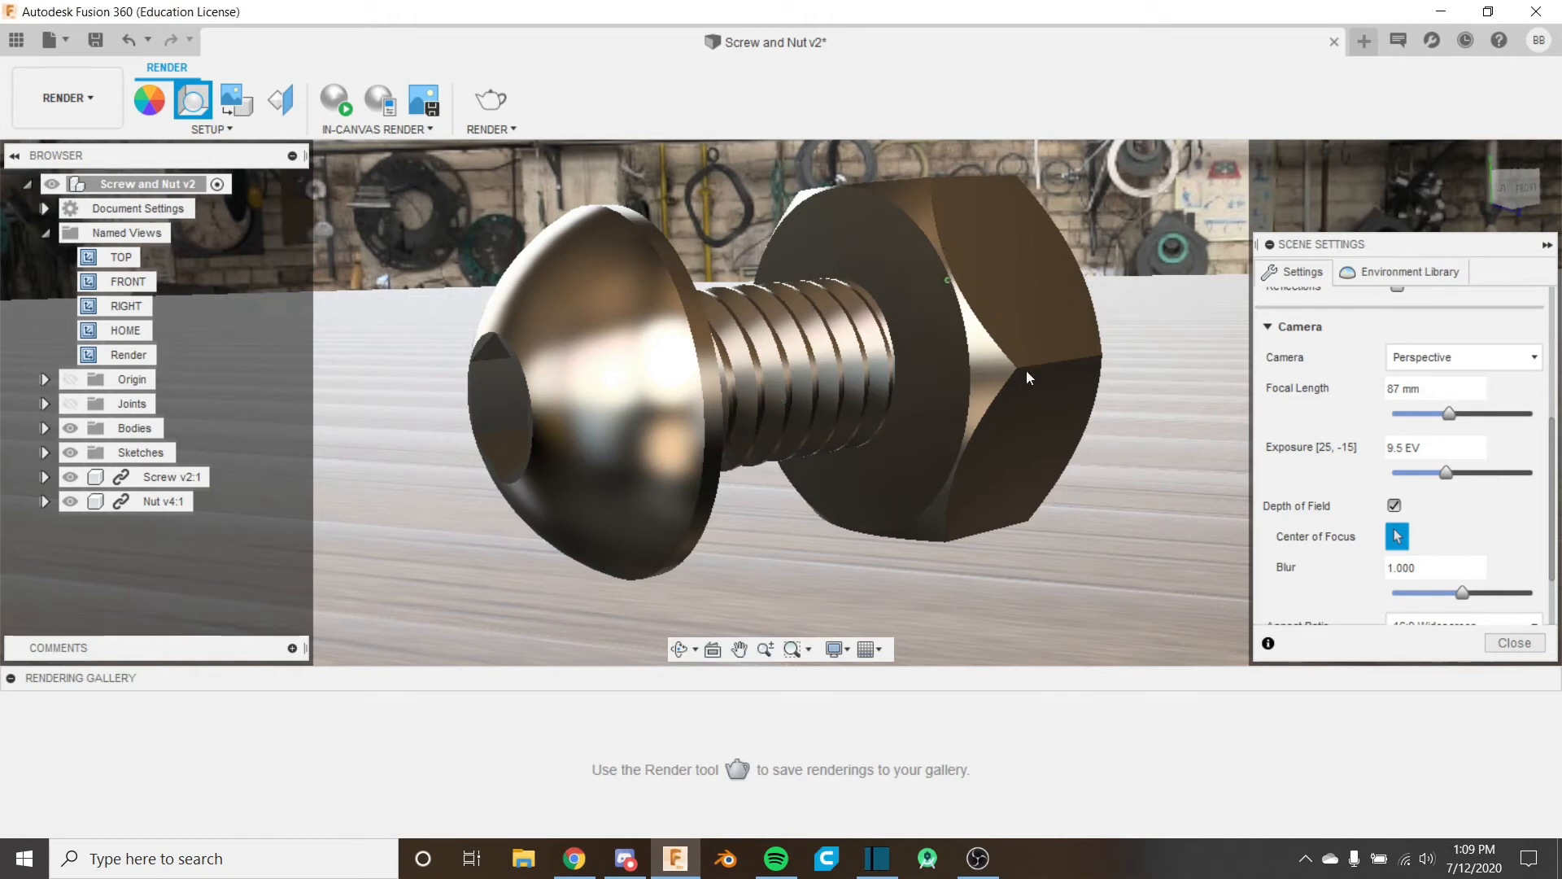
Step: Set the depth-of-field blur to 0.05 and finish the scene settings
{"action": "left_click_drag", "start_coordinate": [1462, 592], "coordinate": [1400, 595]}
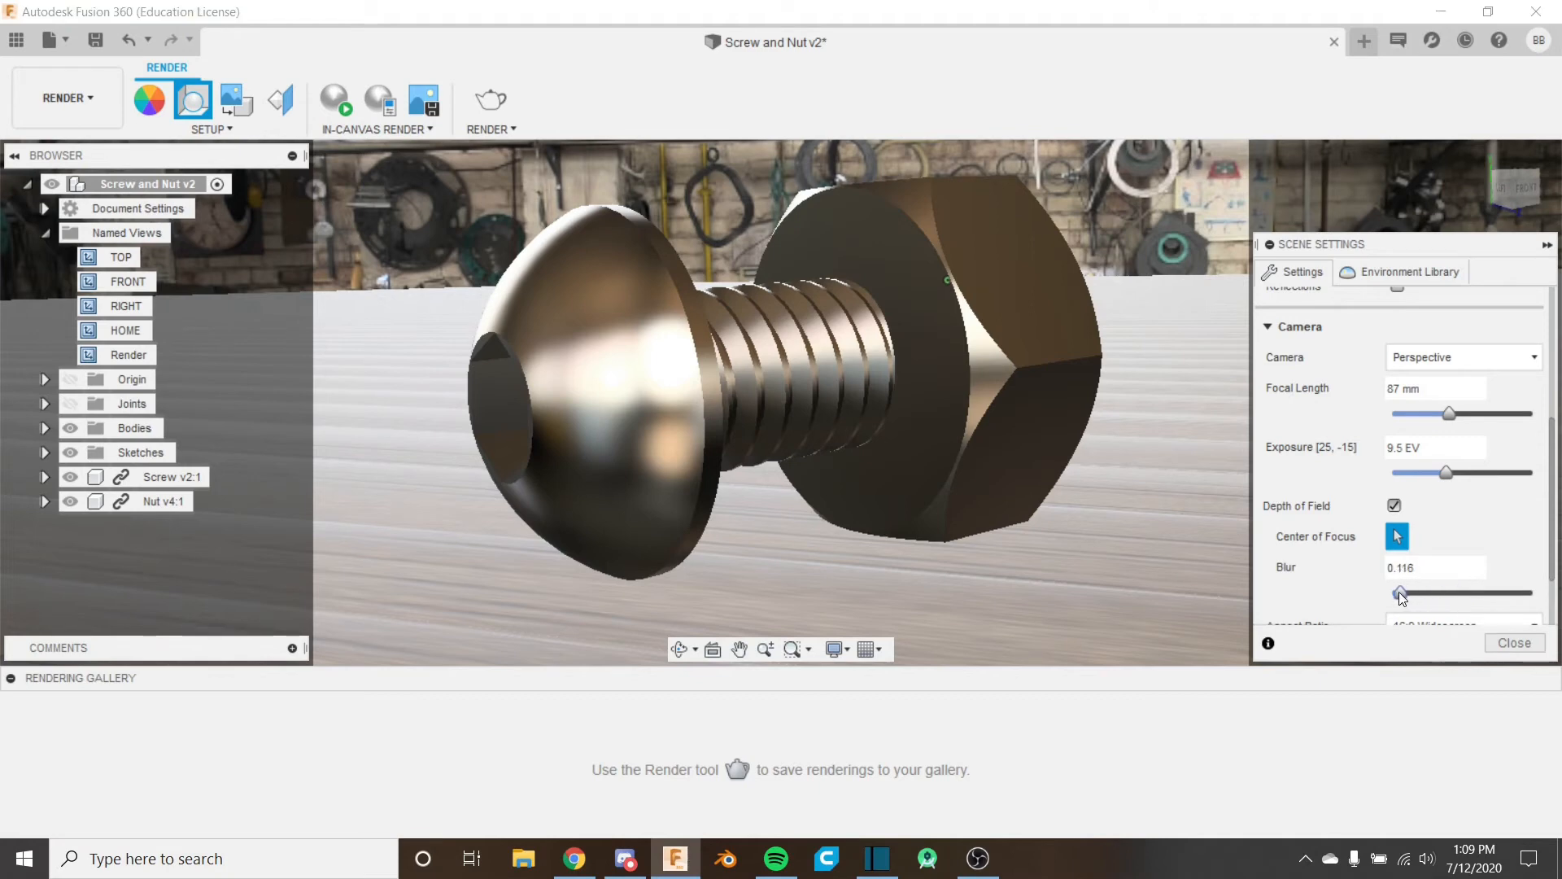
{"action": "triple_click", "coordinate": [1432, 572]}
{"action": "double_click", "coordinate": [1431, 572]}
{"action": "type", "text": "05"}
{"action": "key", "text": "Return"}
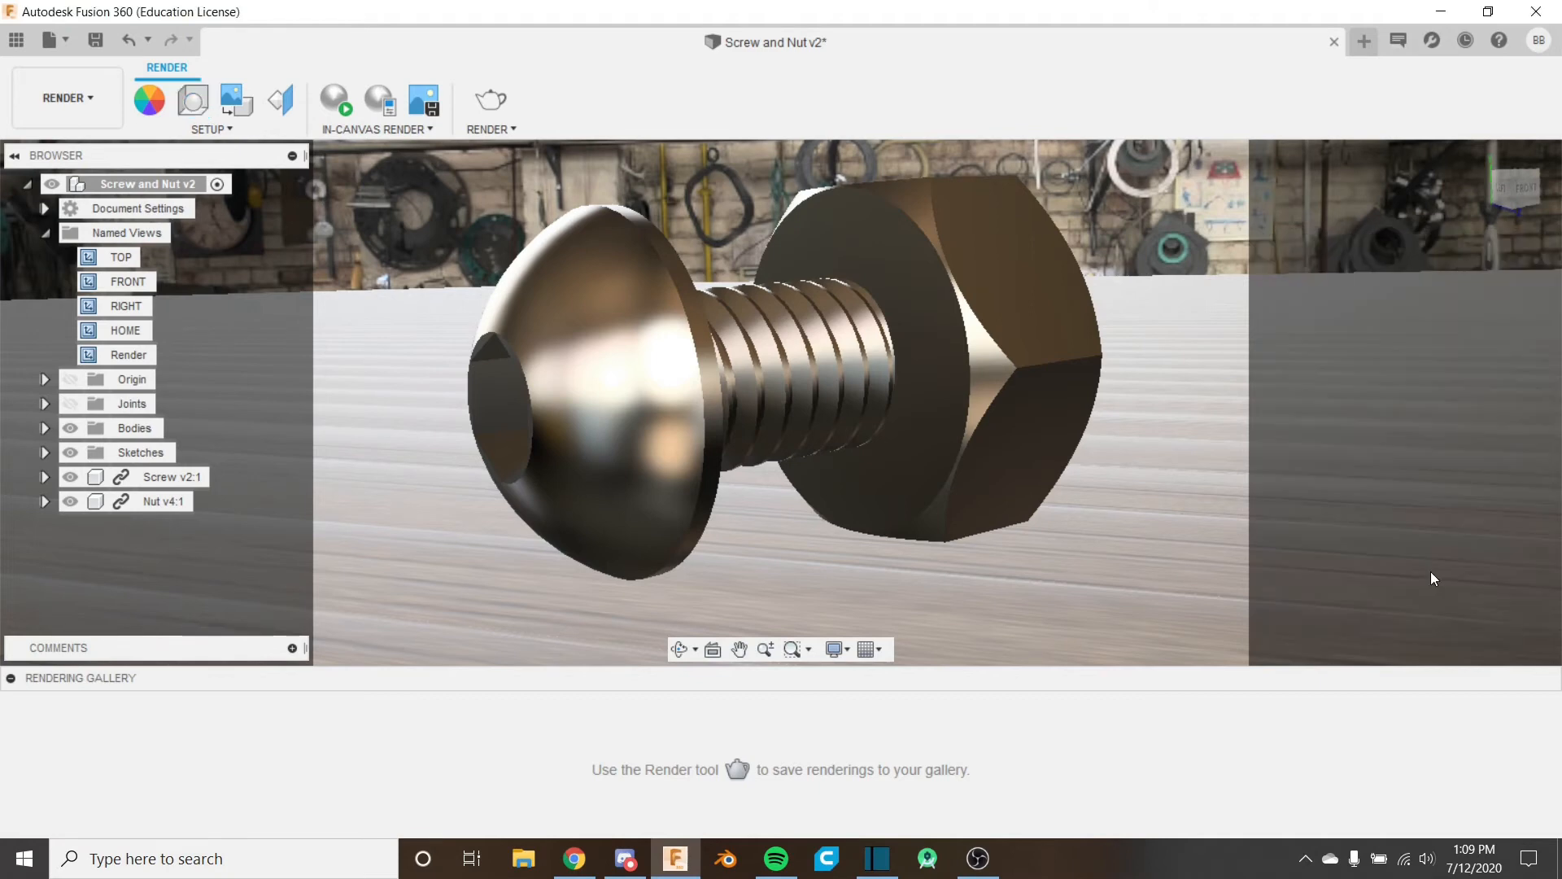
Step: Reopen the scene settings and review the environment, ground, camera and depth-of-field options
{"action": "left_click", "coordinate": [227, 129]}
{"action": "left_click", "coordinate": [237, 200]}
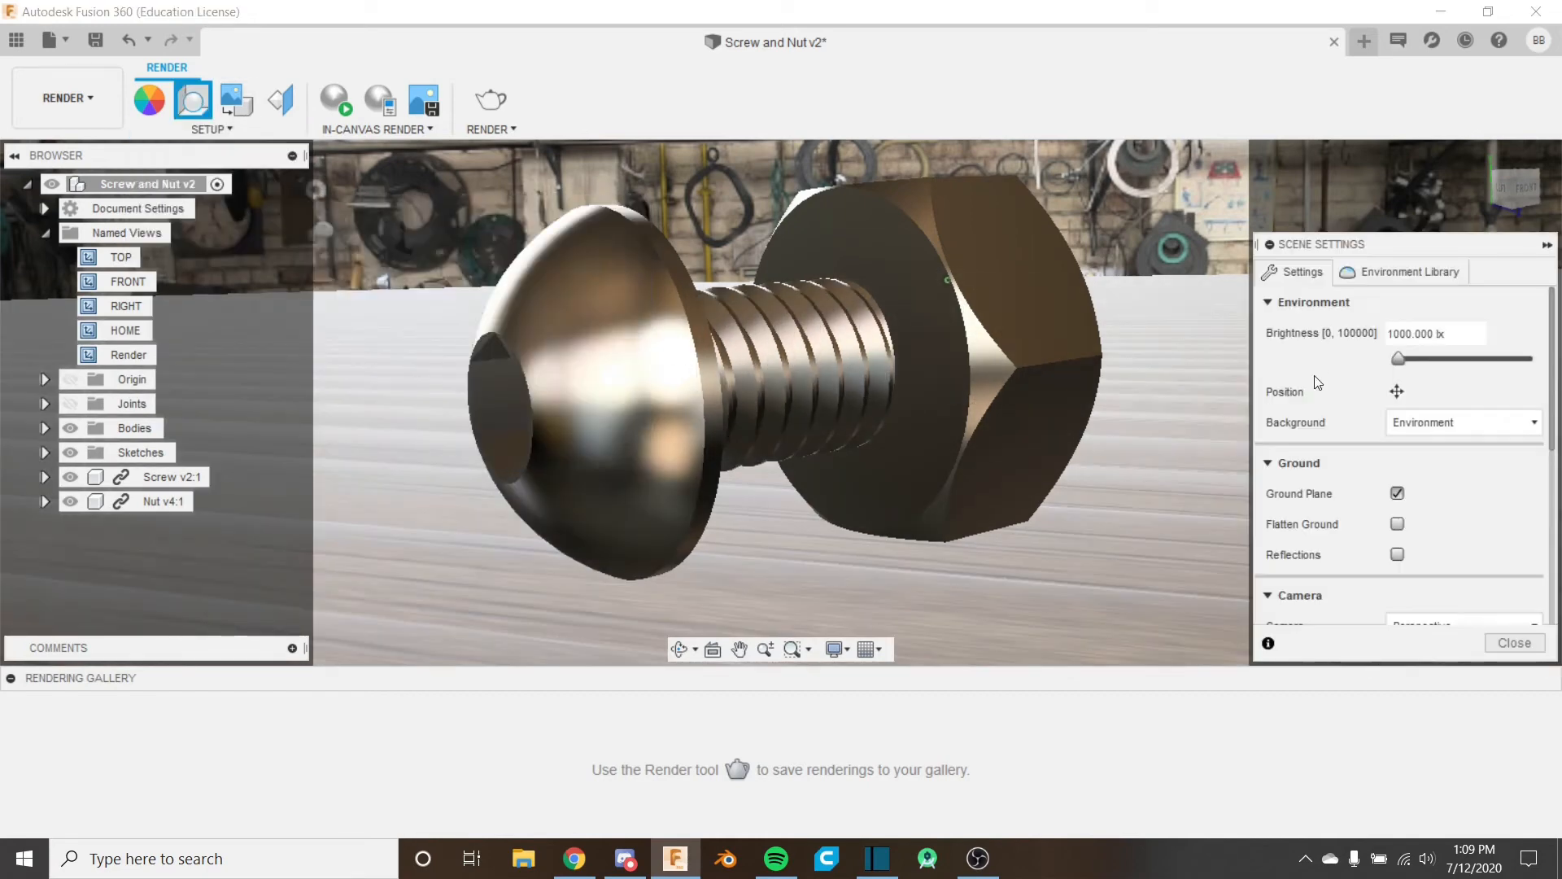
{"action": "scroll", "coordinate": [1296, 429], "scroll_direction": "down", "scroll_amount": 3}
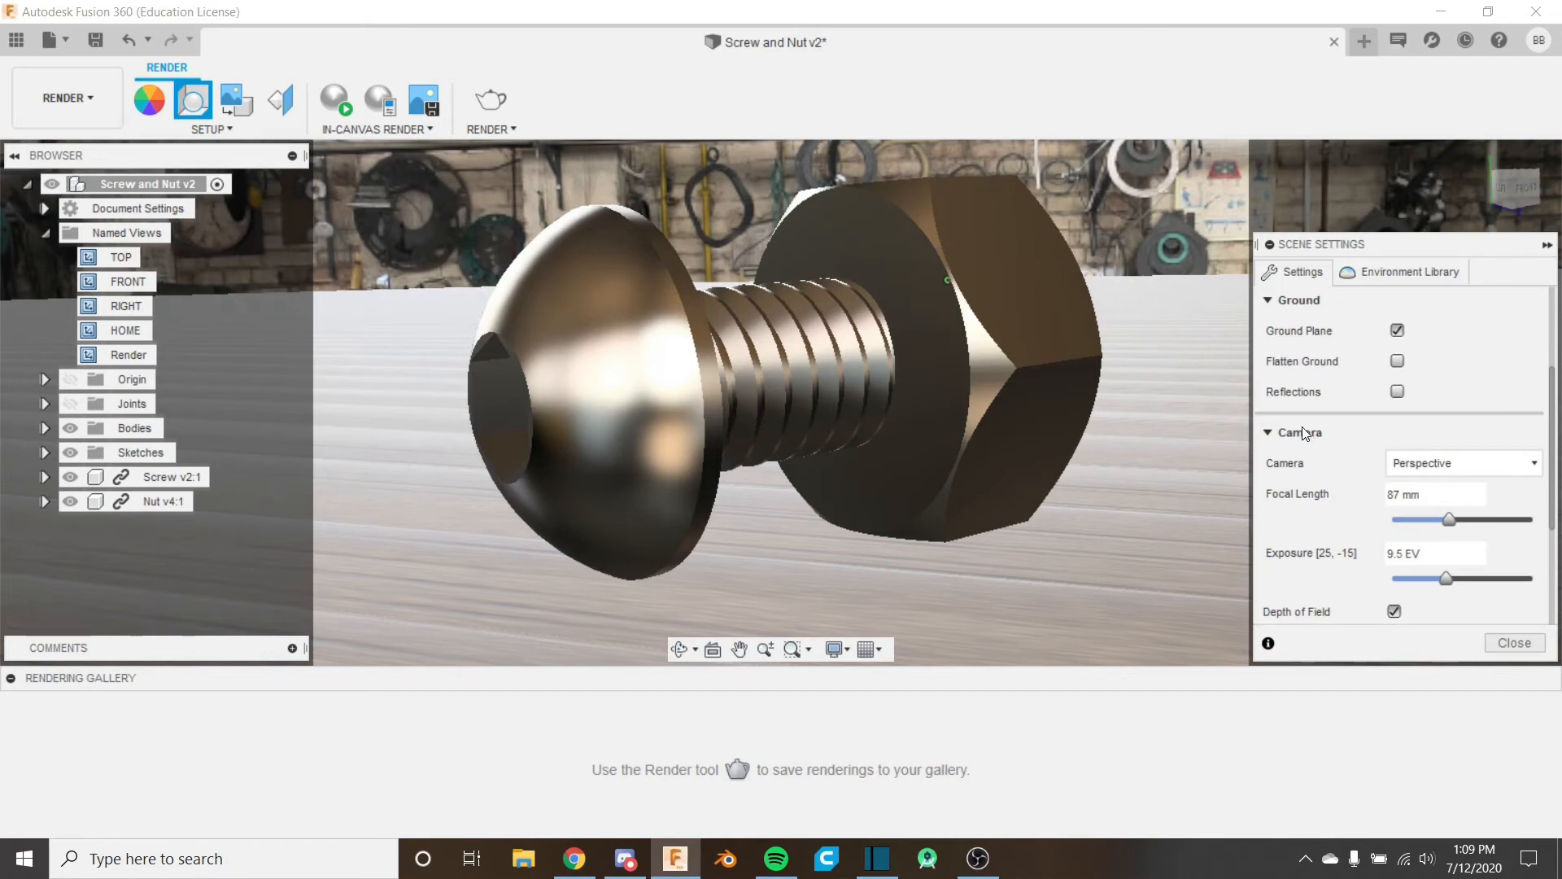
{"action": "scroll", "coordinate": [1302, 444], "scroll_direction": "down", "scroll_amount": 3}
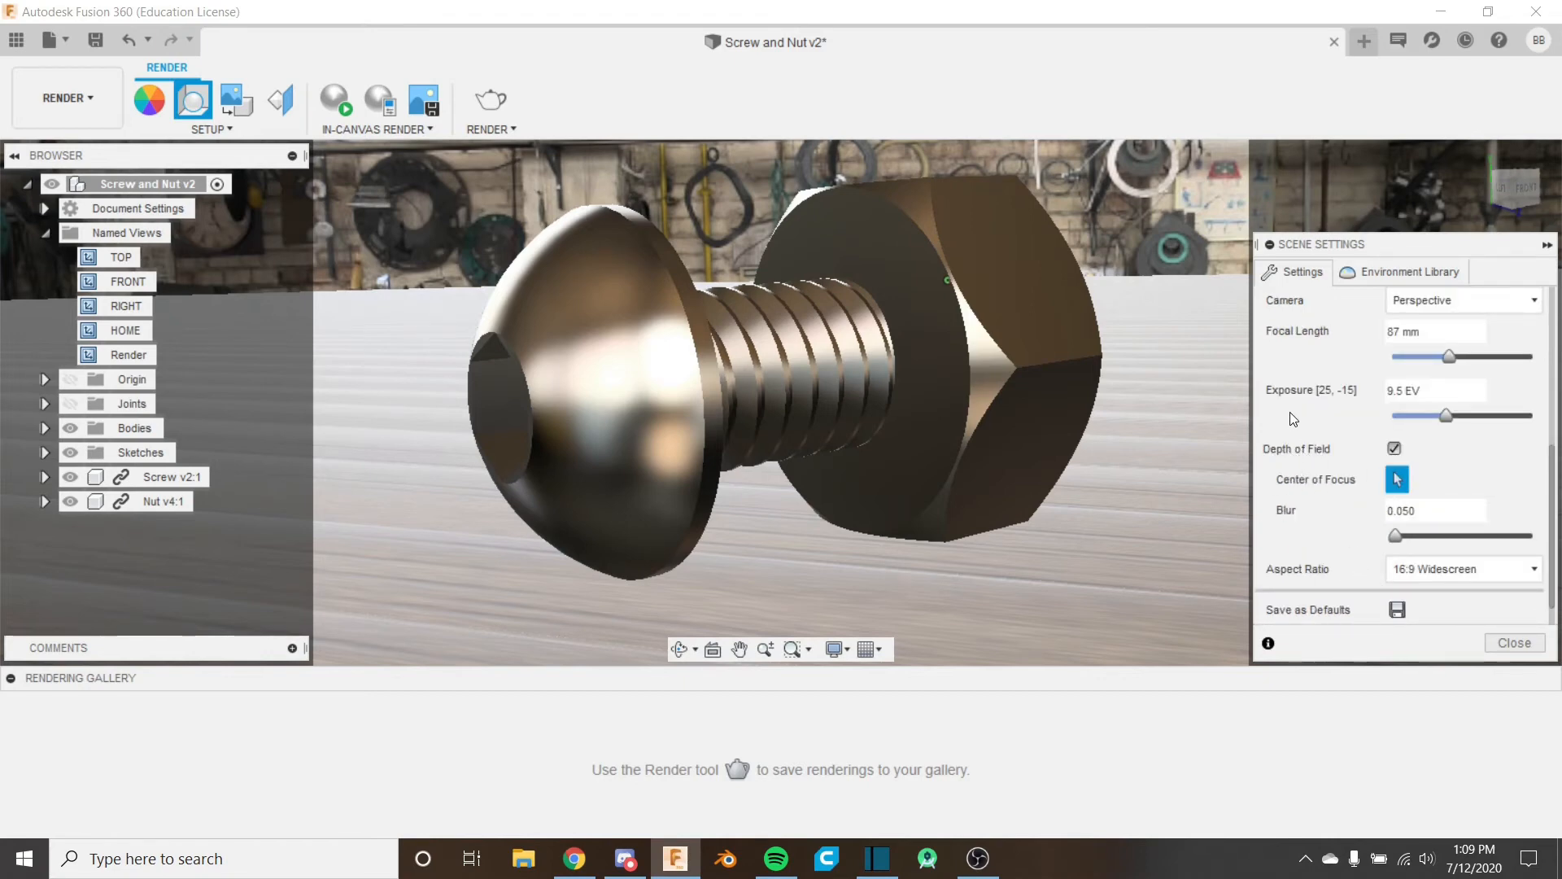
{"action": "scroll", "coordinate": [1290, 412], "scroll_direction": "up", "scroll_amount": 3}
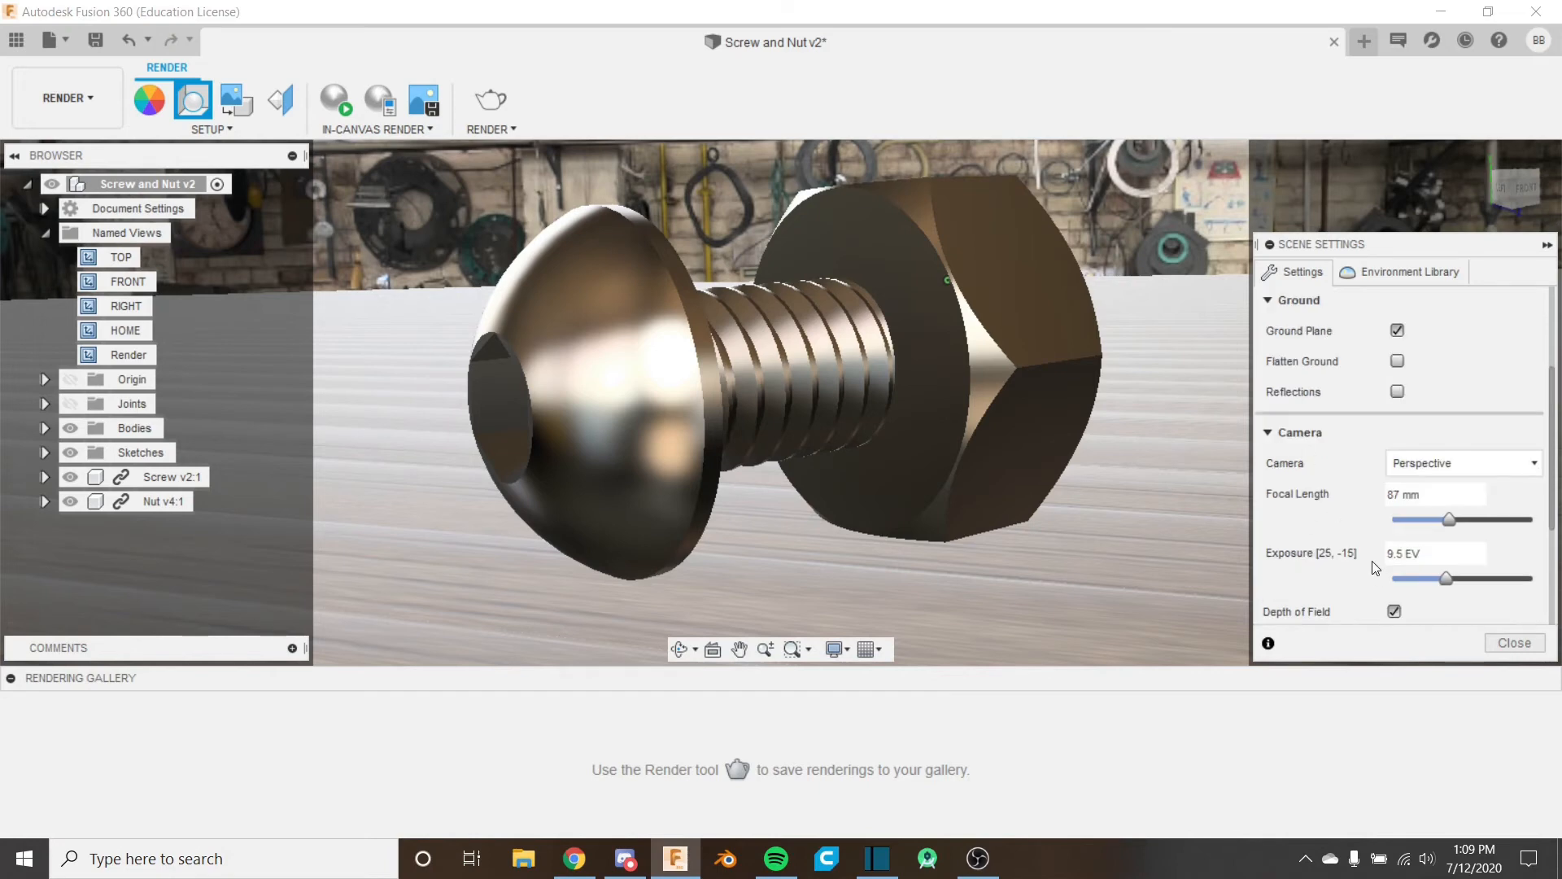
{"action": "scroll", "coordinate": [1328, 542], "scroll_direction": "up", "scroll_amount": 3}
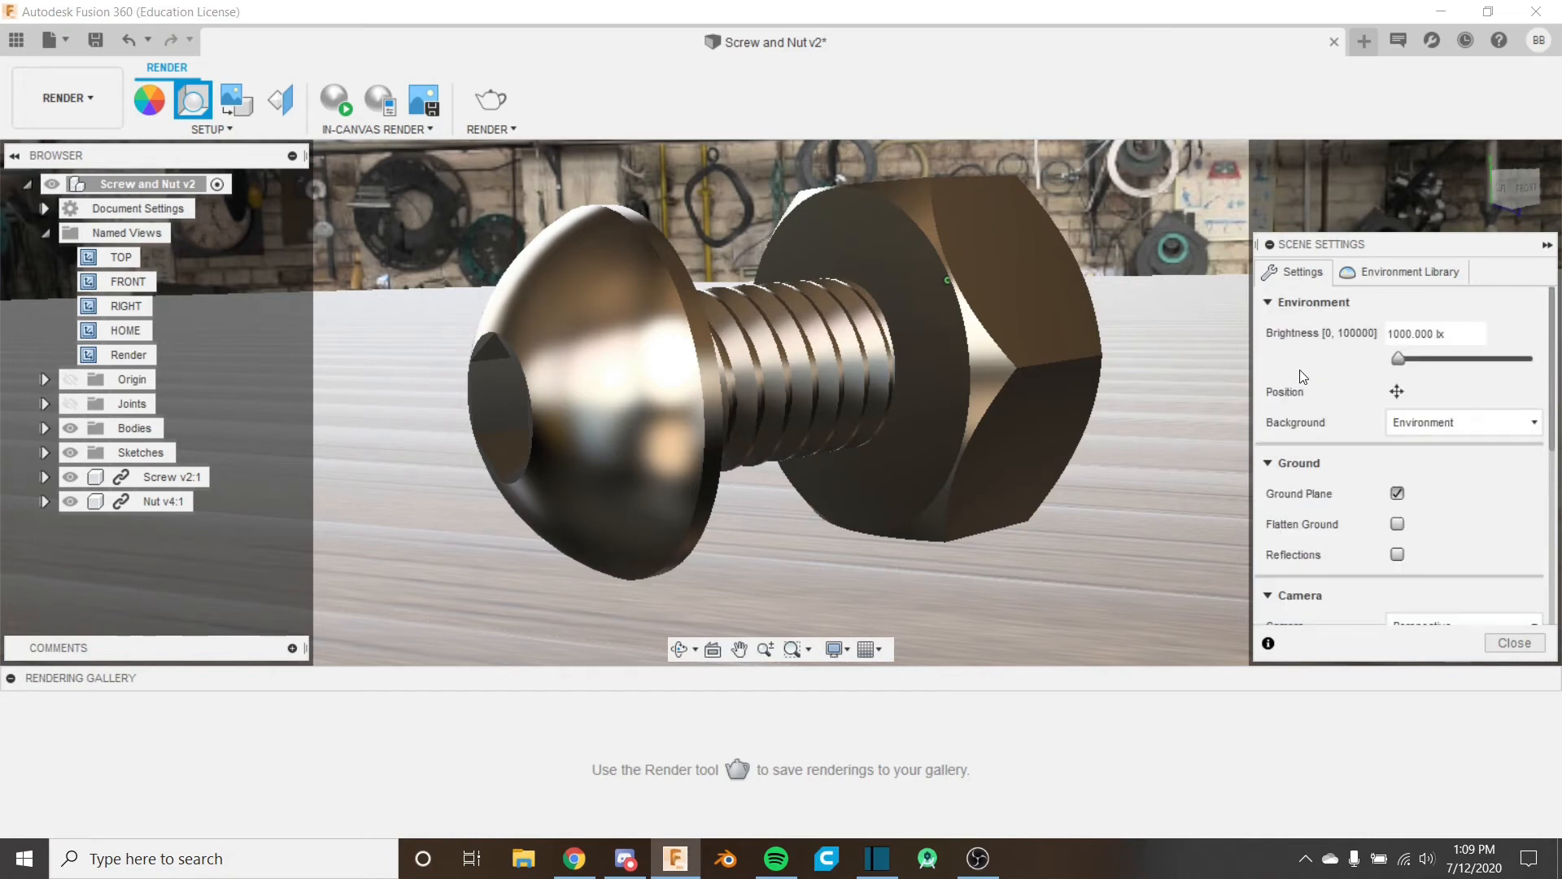
{"action": "scroll", "coordinate": [1299, 440], "scroll_direction": "down", "scroll_amount": 3}
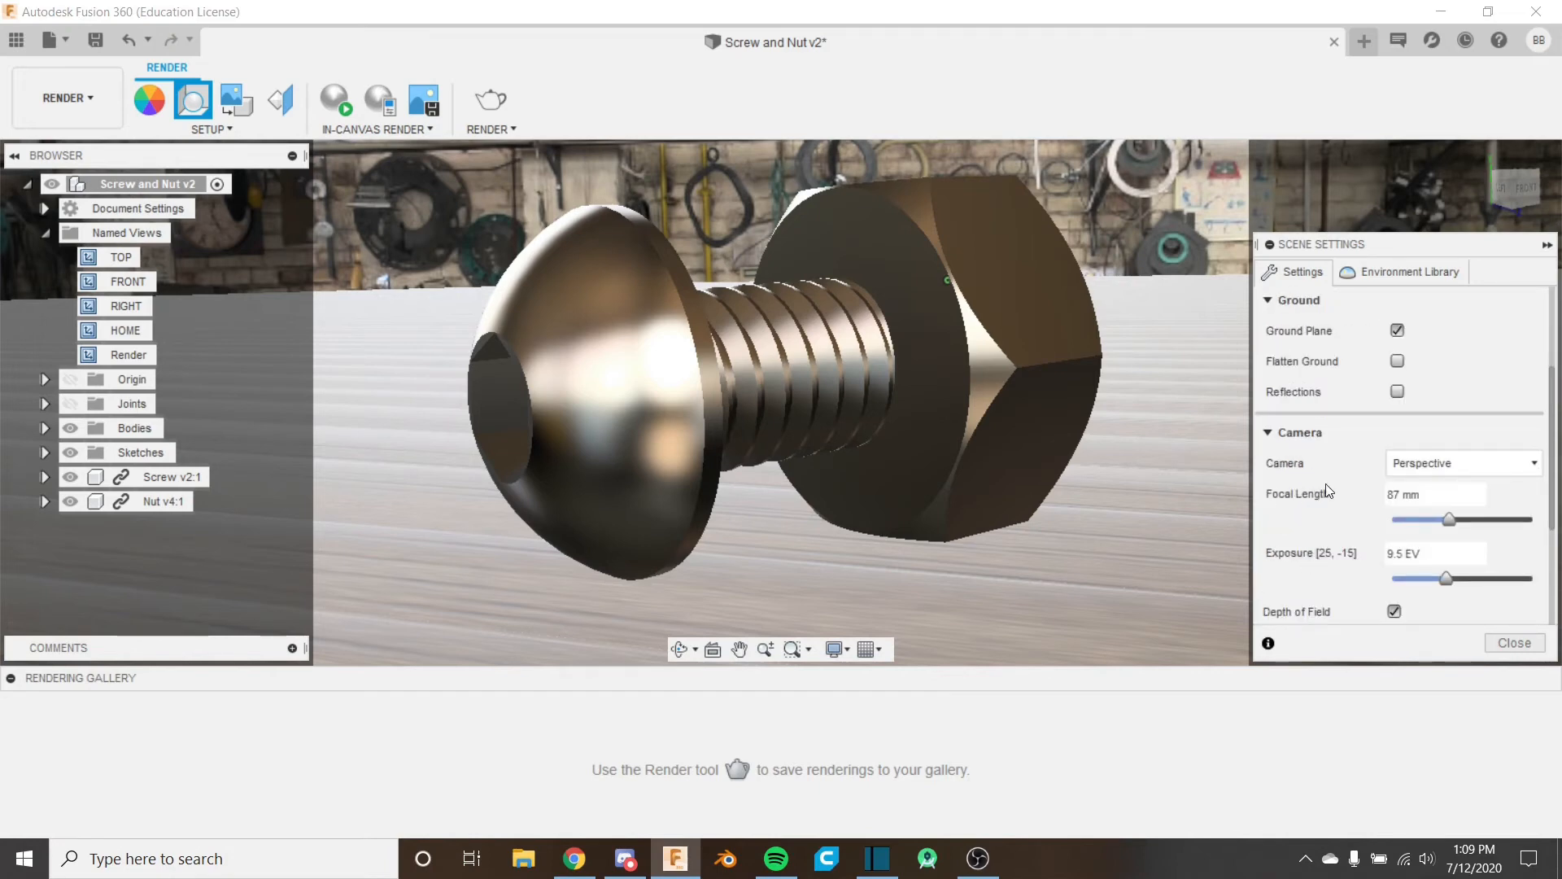
{"action": "scroll", "coordinate": [1326, 486], "scroll_direction": "up", "scroll_amount": 3}
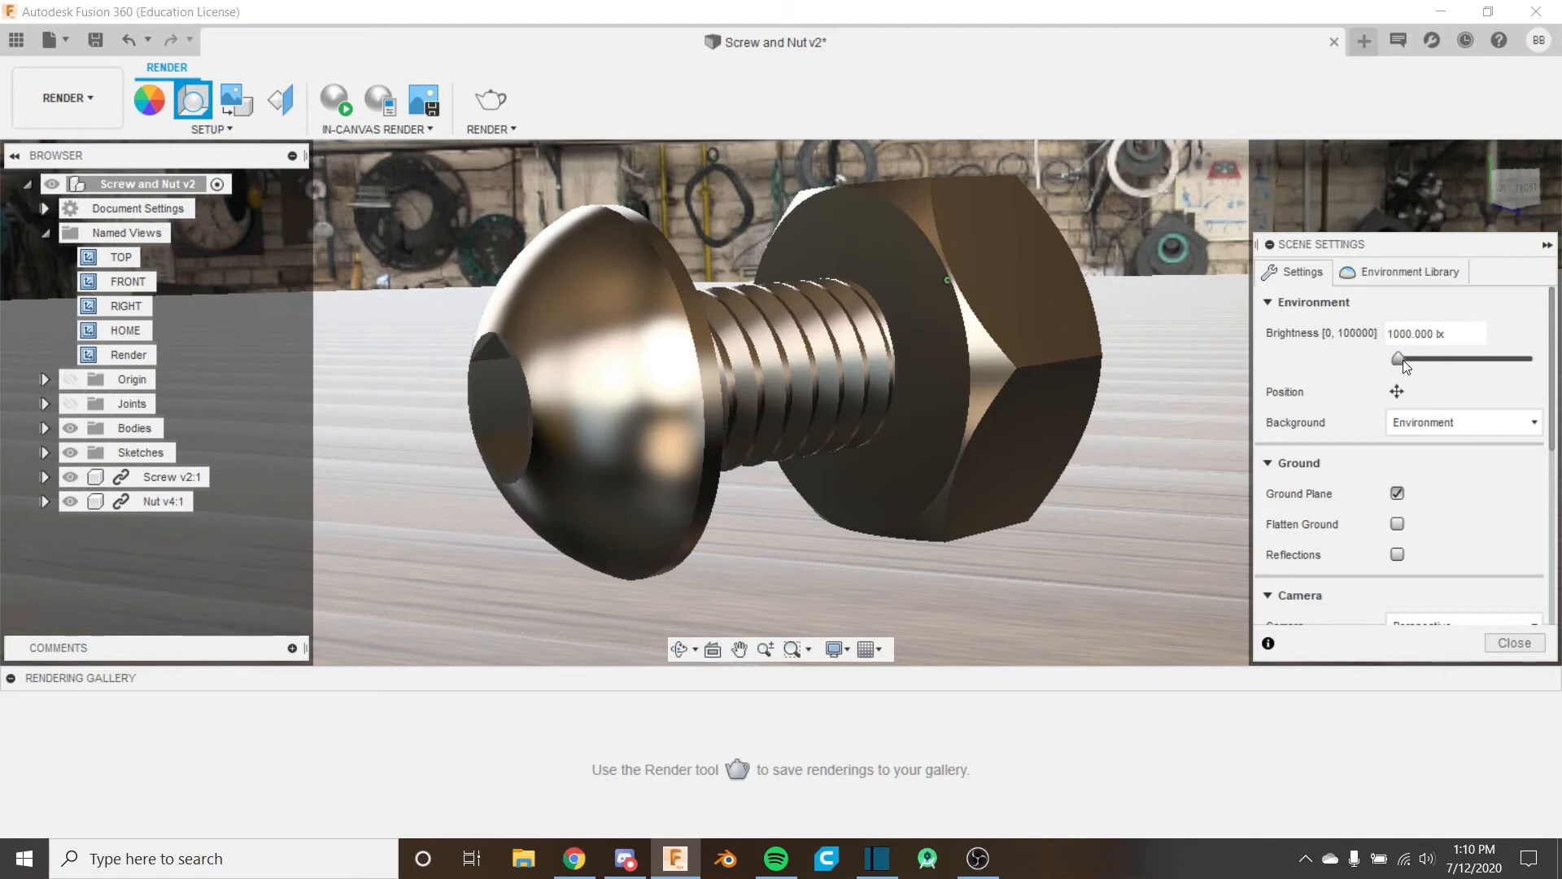
Step: Try several environment brightness levels and set the brightness to 1500 lx
{"action": "left_click_drag", "start_coordinate": [1403, 359], "coordinate": [1399, 359]}
{"action": "left_click", "coordinate": [1453, 359]}
{"action": "triple_click", "coordinate": [1447, 336]}
{"action": "double_click", "coordinate": [1441, 334]}
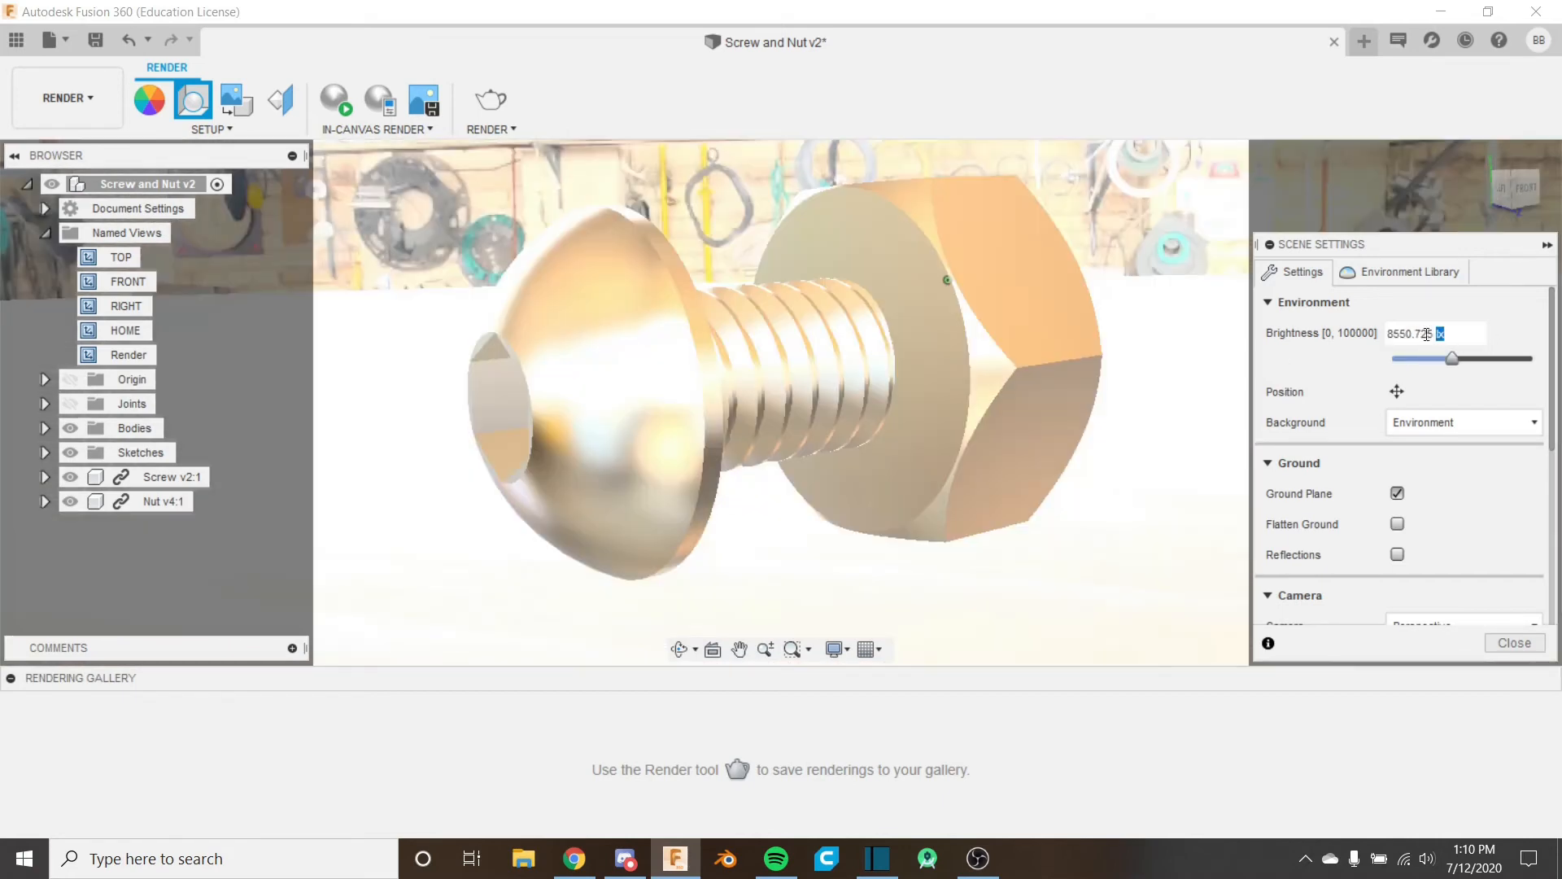
{"action": "triple_click", "coordinate": [1426, 333]}
{"action": "type", "text": "1200"}
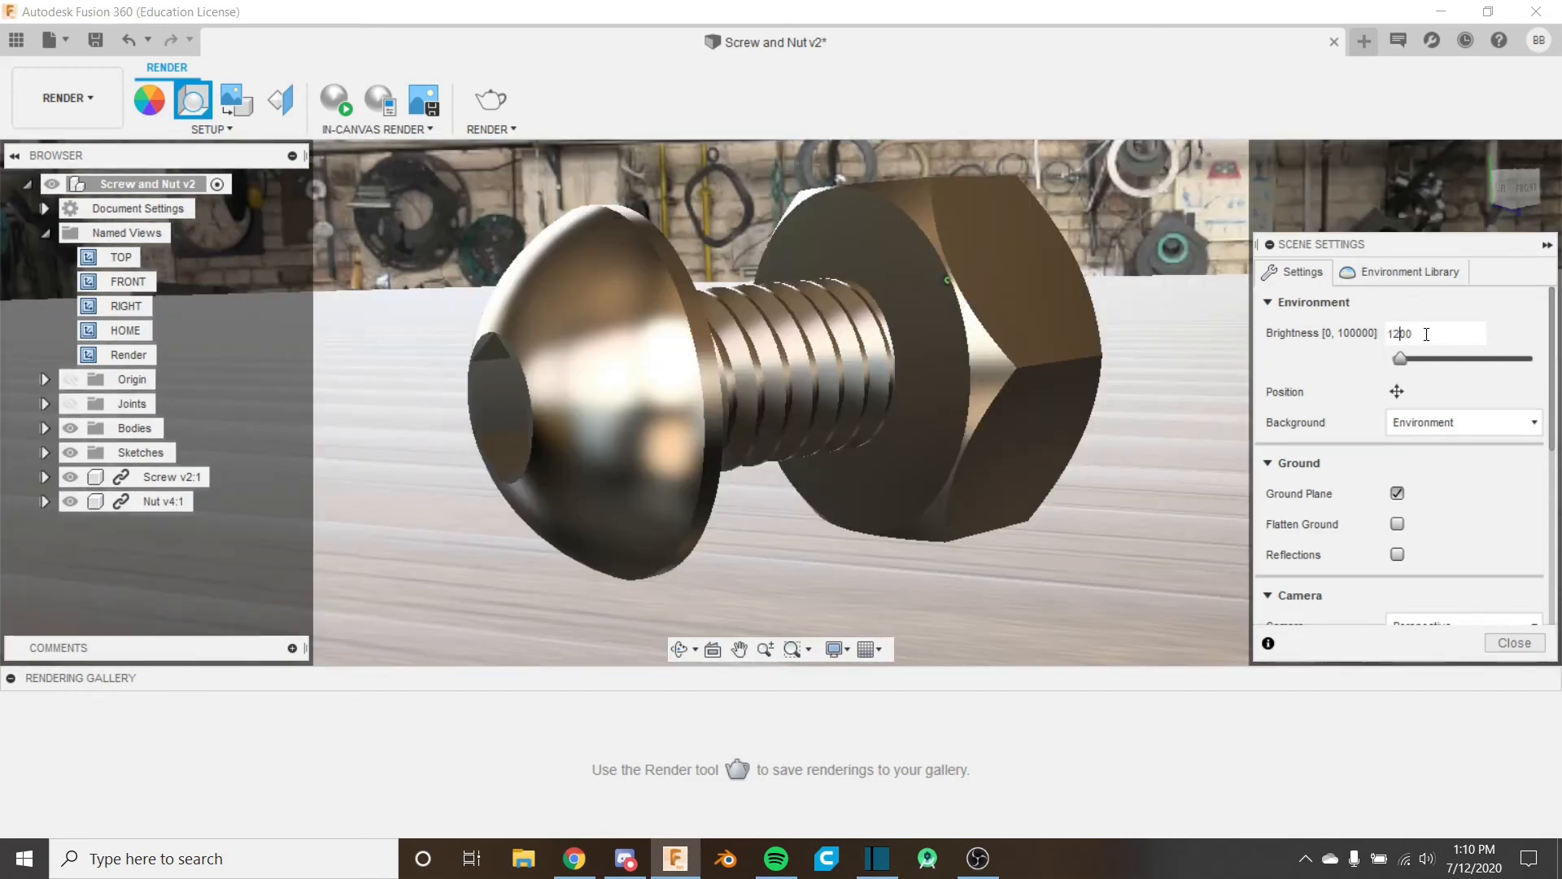
{"action": "key", "text": "BackSpace"}
{"action": "type", "text": "3"}
{"action": "key", "text": "BackSpace"}
{"action": "type", "text": "6"}
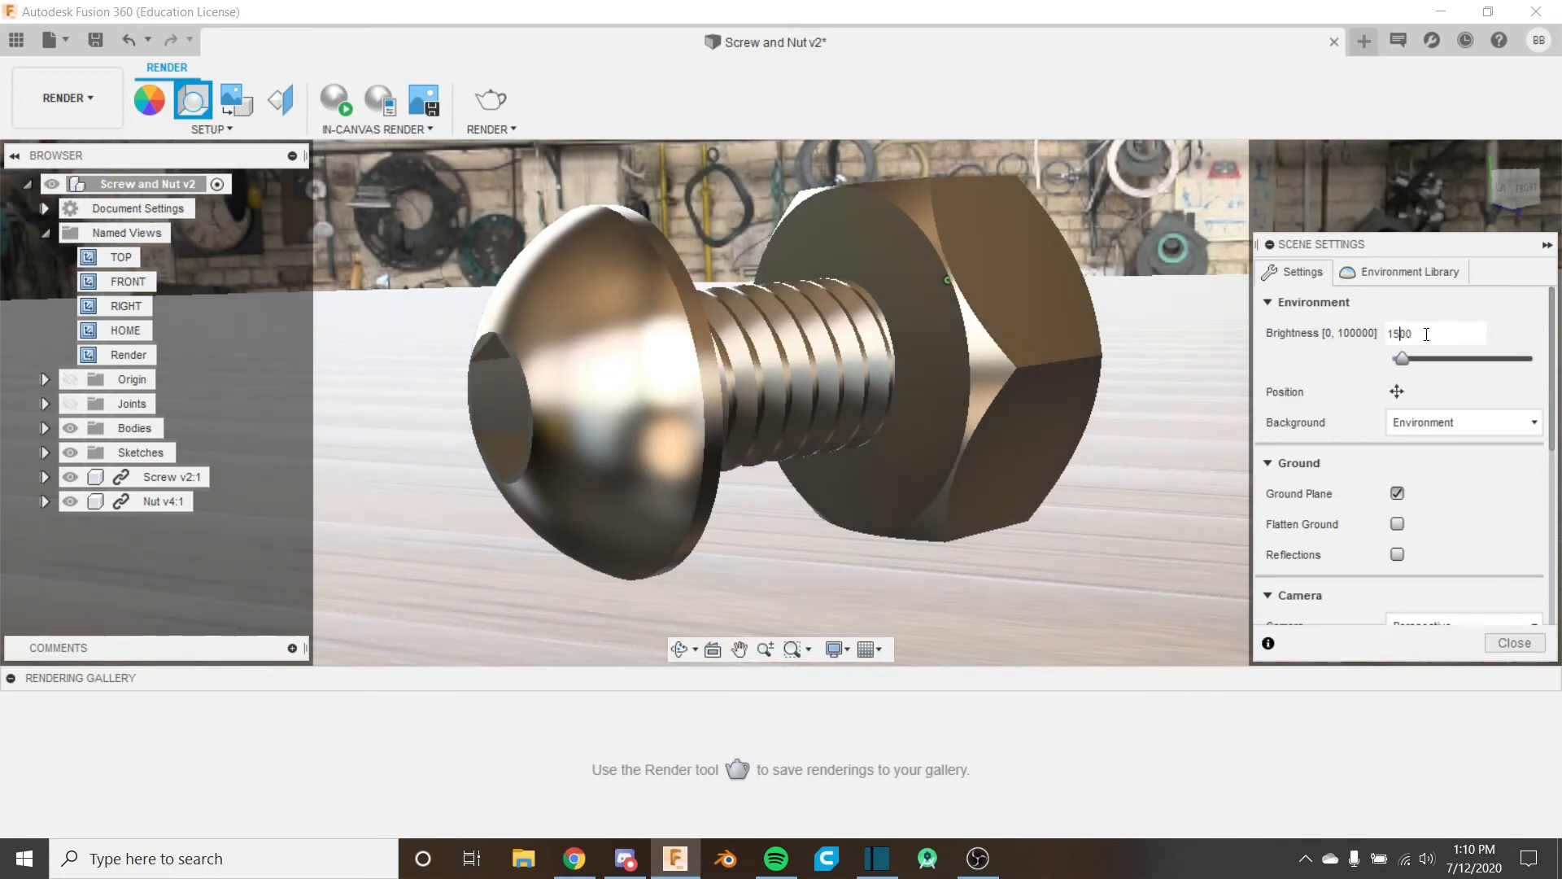
{"action": "key", "text": "BackSpace"}
{"action": "type", "text": "7"}
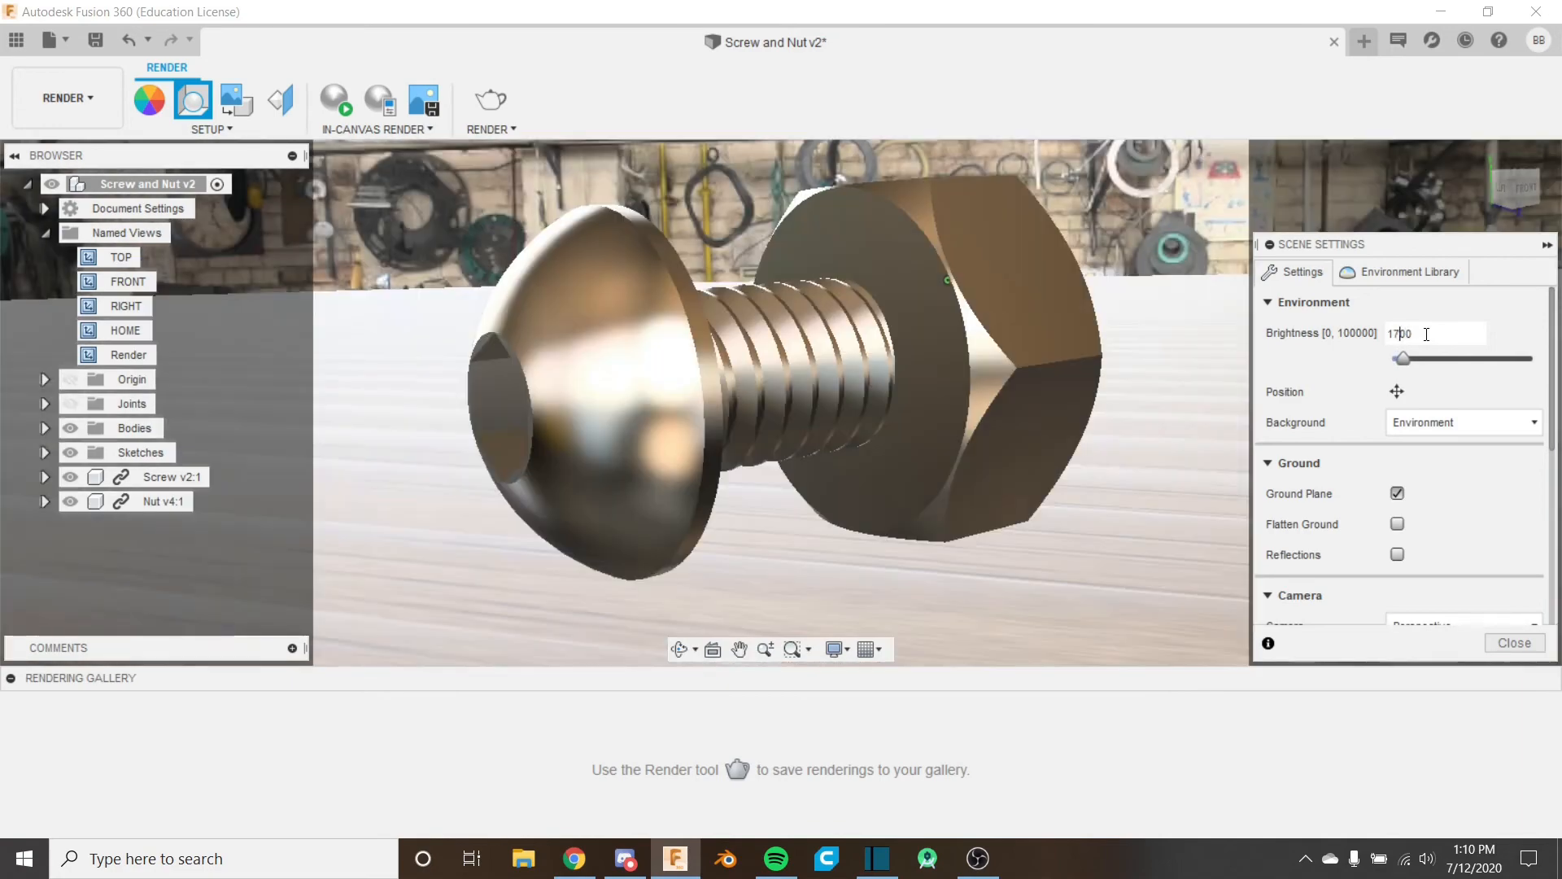
{"action": "key", "text": "BackSpace"}
{"action": "type", "text": "6"}
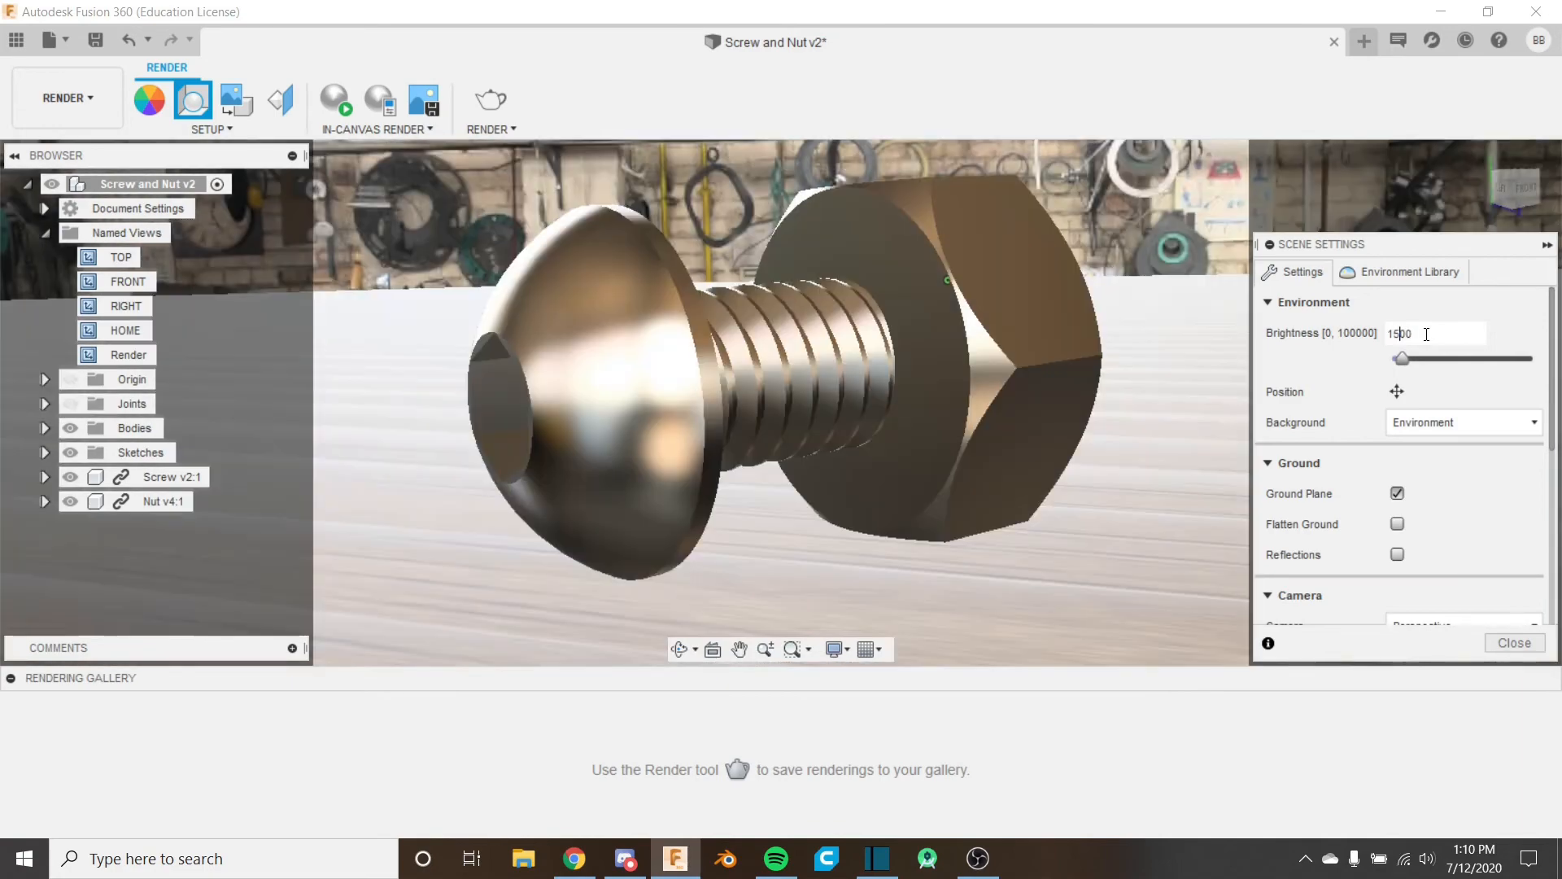
Step: Try environment brightness values of 1500 and 1400 lx, then set the brightness to 1300 lx and finish the scene settings
{"action": "key", "text": "BackSpace"}
{"action": "type", "text": "5"}
{"action": "key", "text": "BackSpace"}
{"action": "type", "text": "4"}
{"action": "key", "text": "BackSpace"}
{"action": "type", "text": "3"}
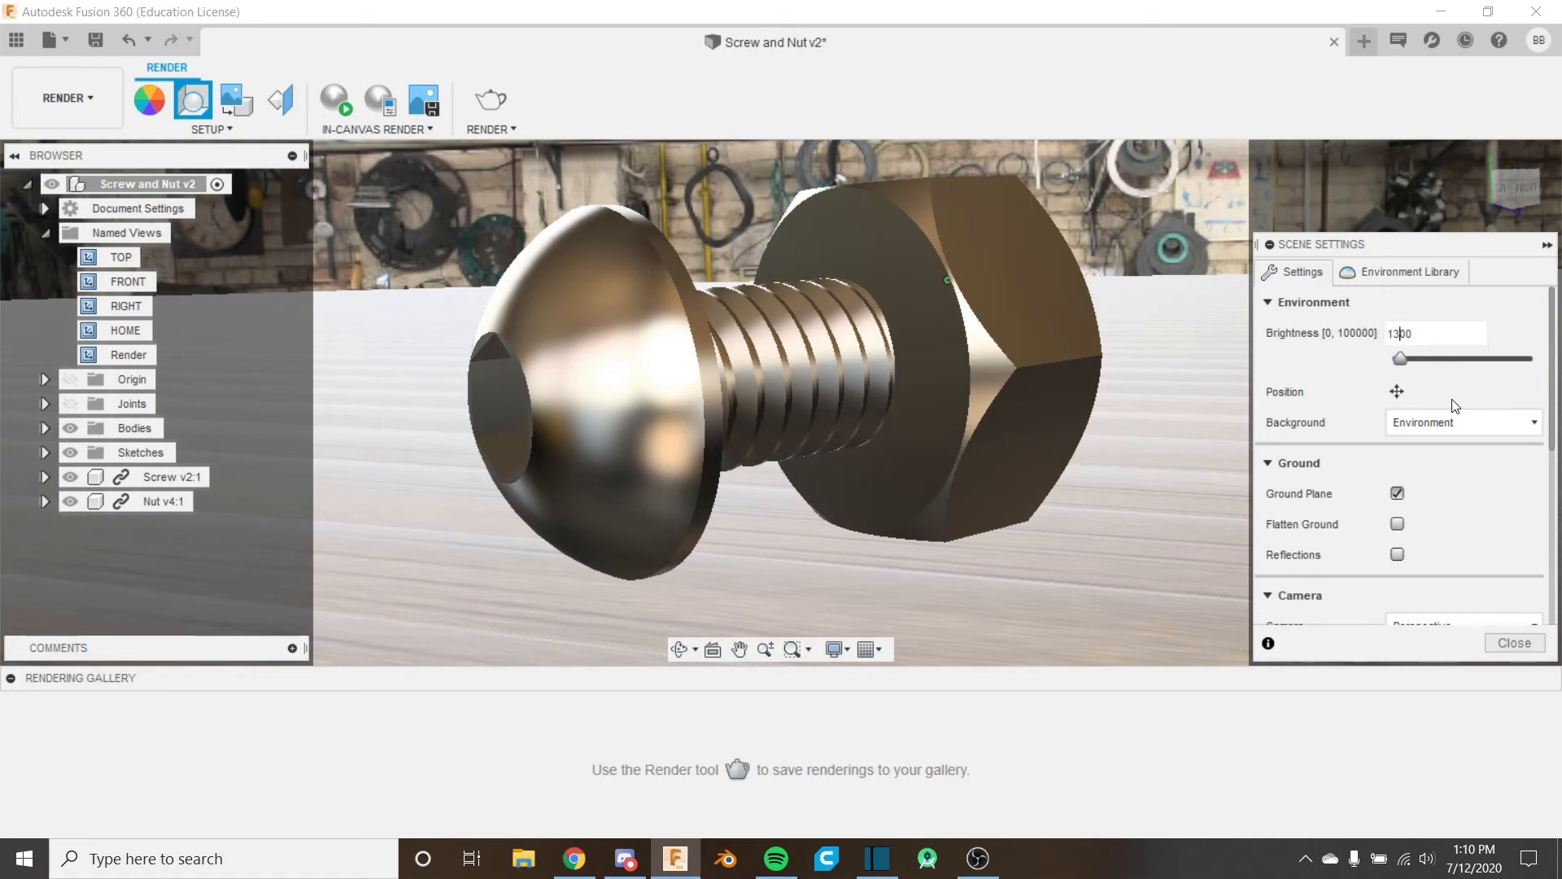
{"action": "key", "text": "Return"}
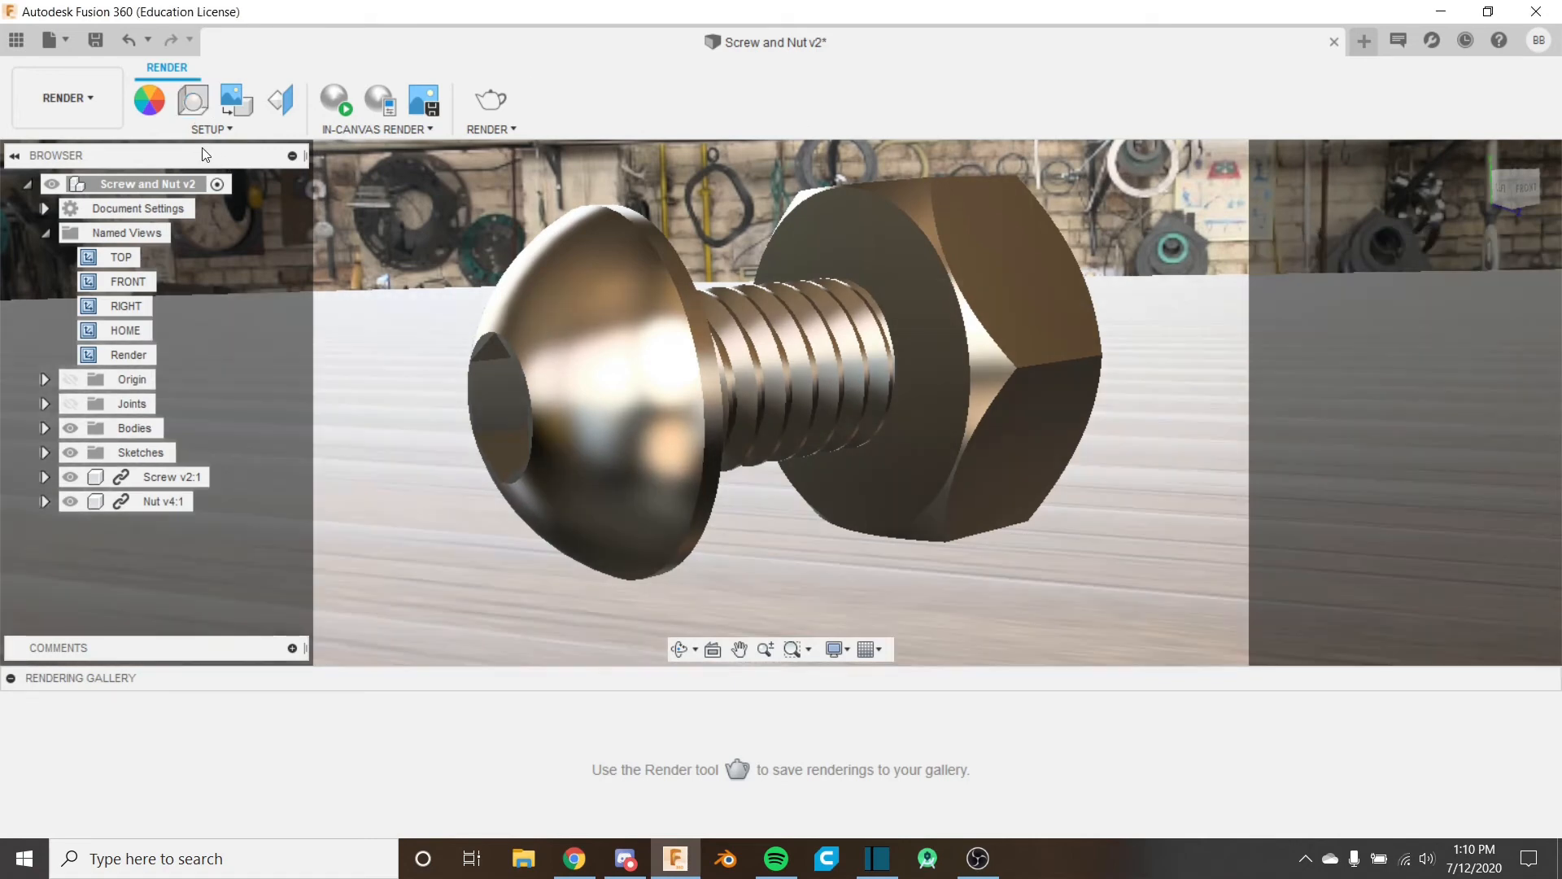
{"action": "left_click", "coordinate": [189, 130]}
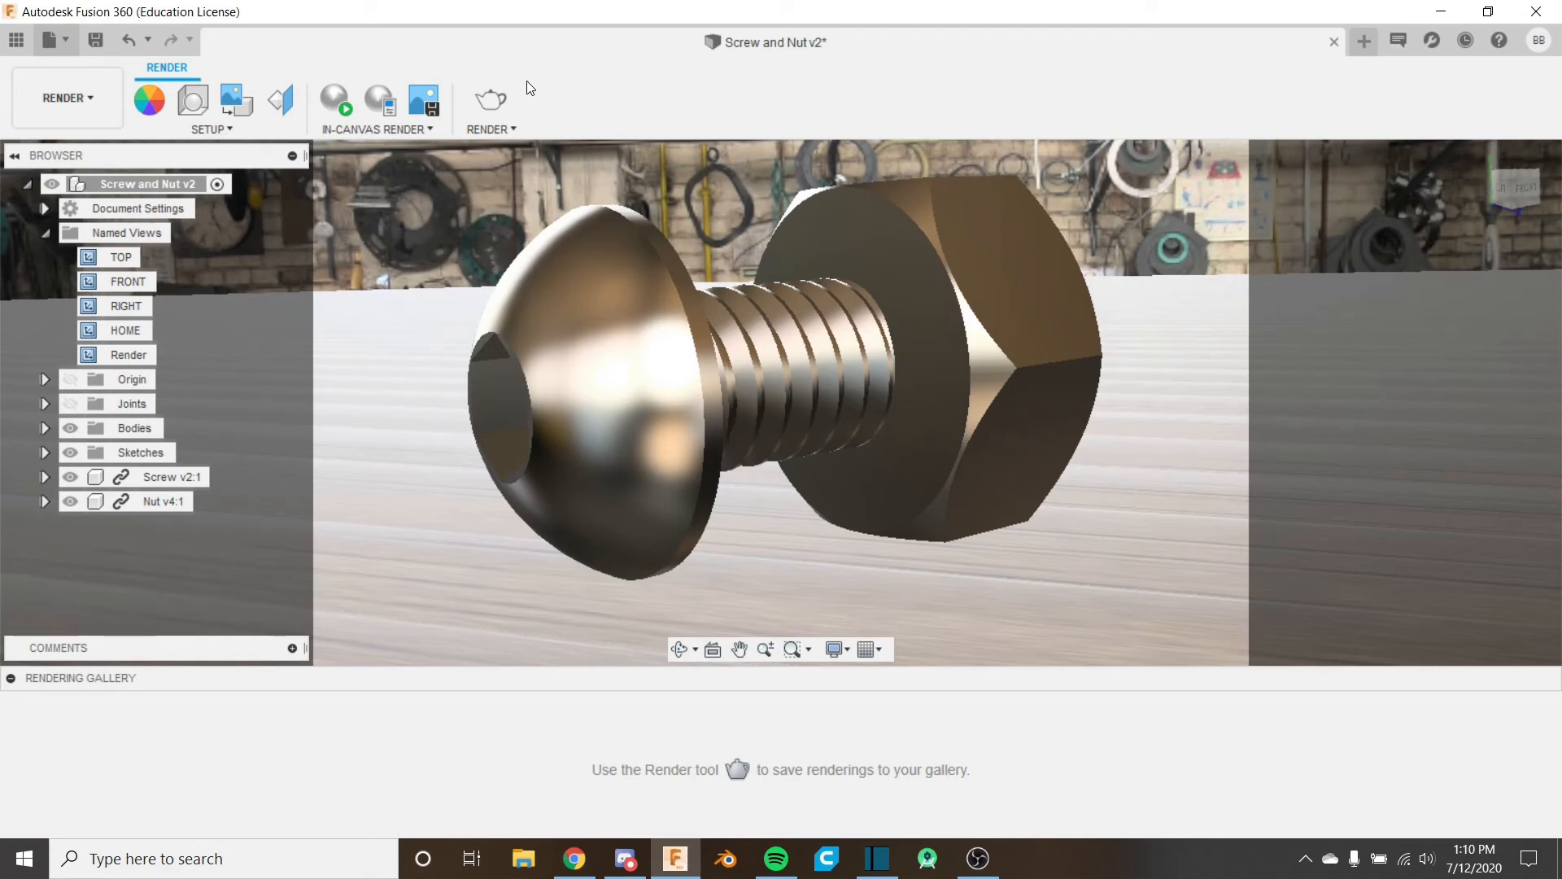
Step: Render the scene with the cloud renderer at 1920 x 1080, 16:9 Widescreen, native exposure and Final quality
{"action": "left_click", "coordinate": [500, 132]}
{"action": "left_click", "coordinate": [473, 152]}
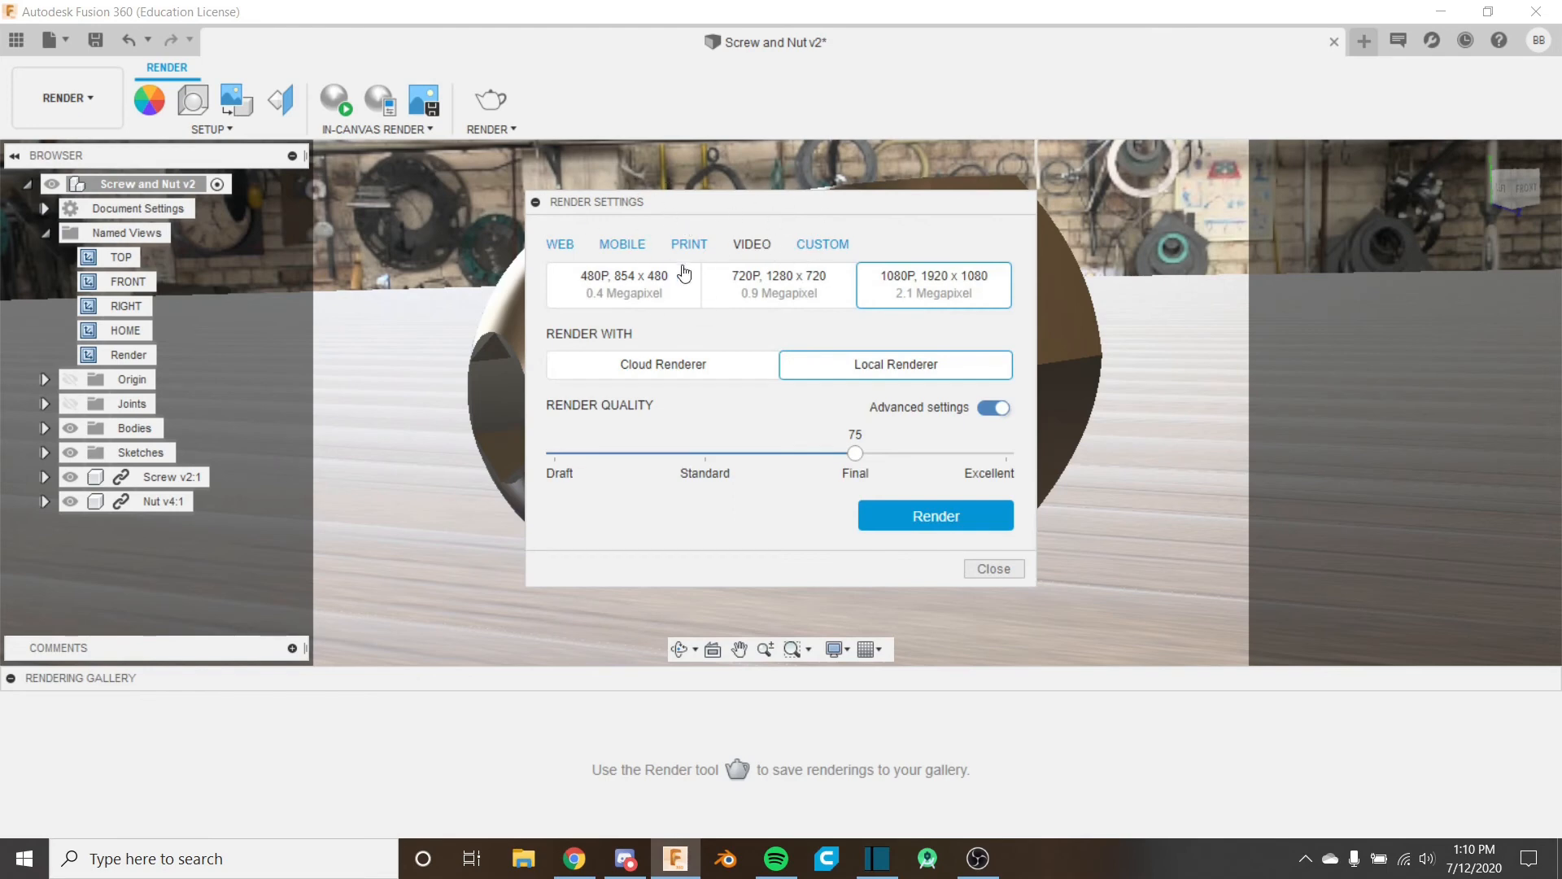
{"action": "left_click", "coordinate": [702, 364]}
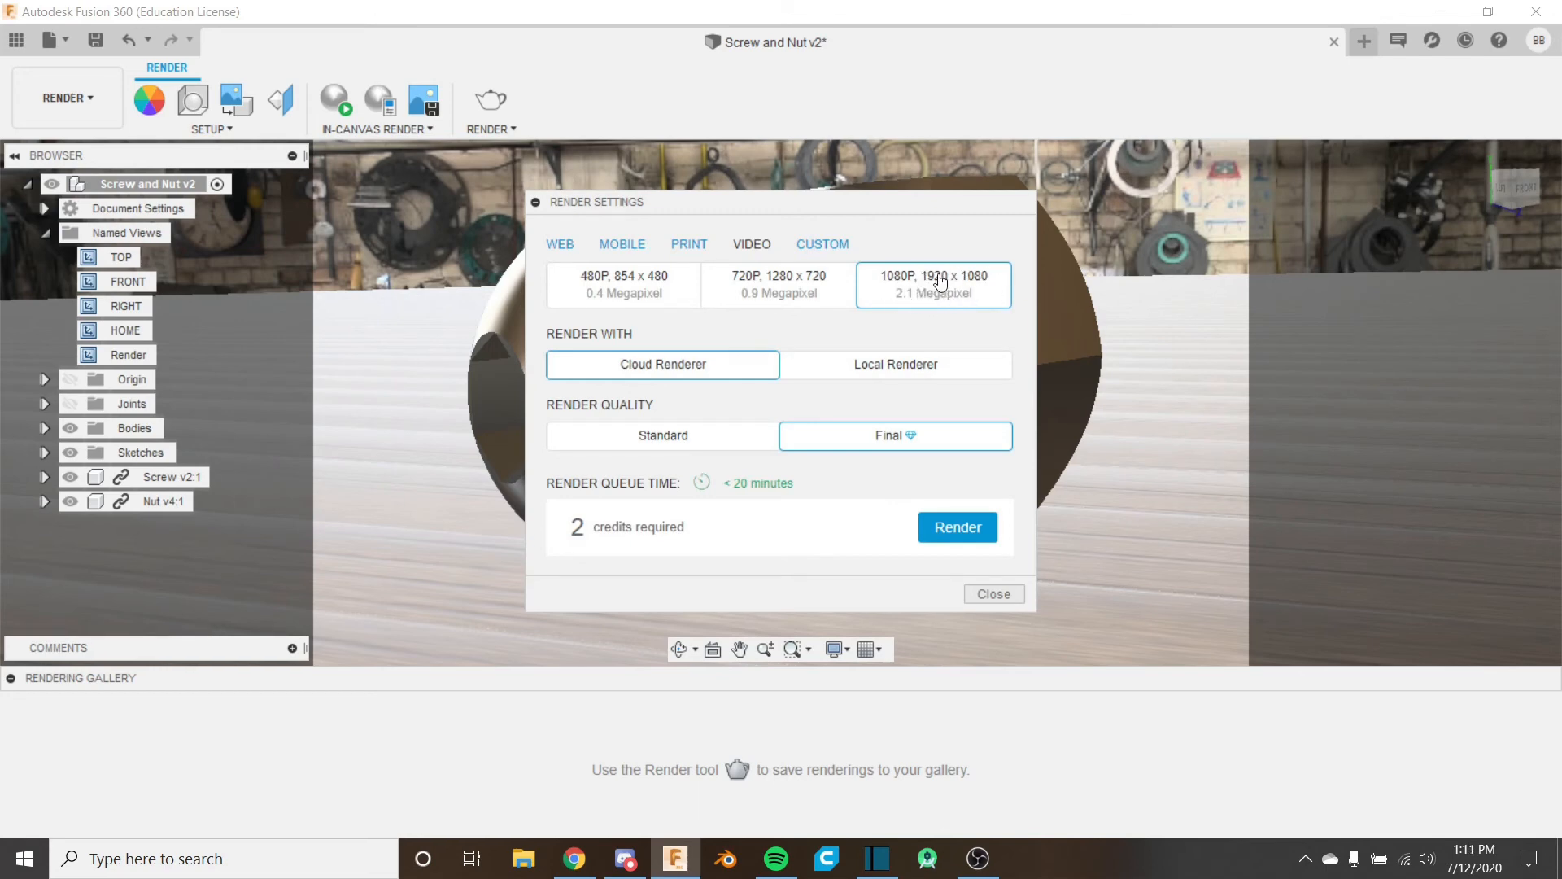
{"action": "left_click", "coordinate": [848, 249]}
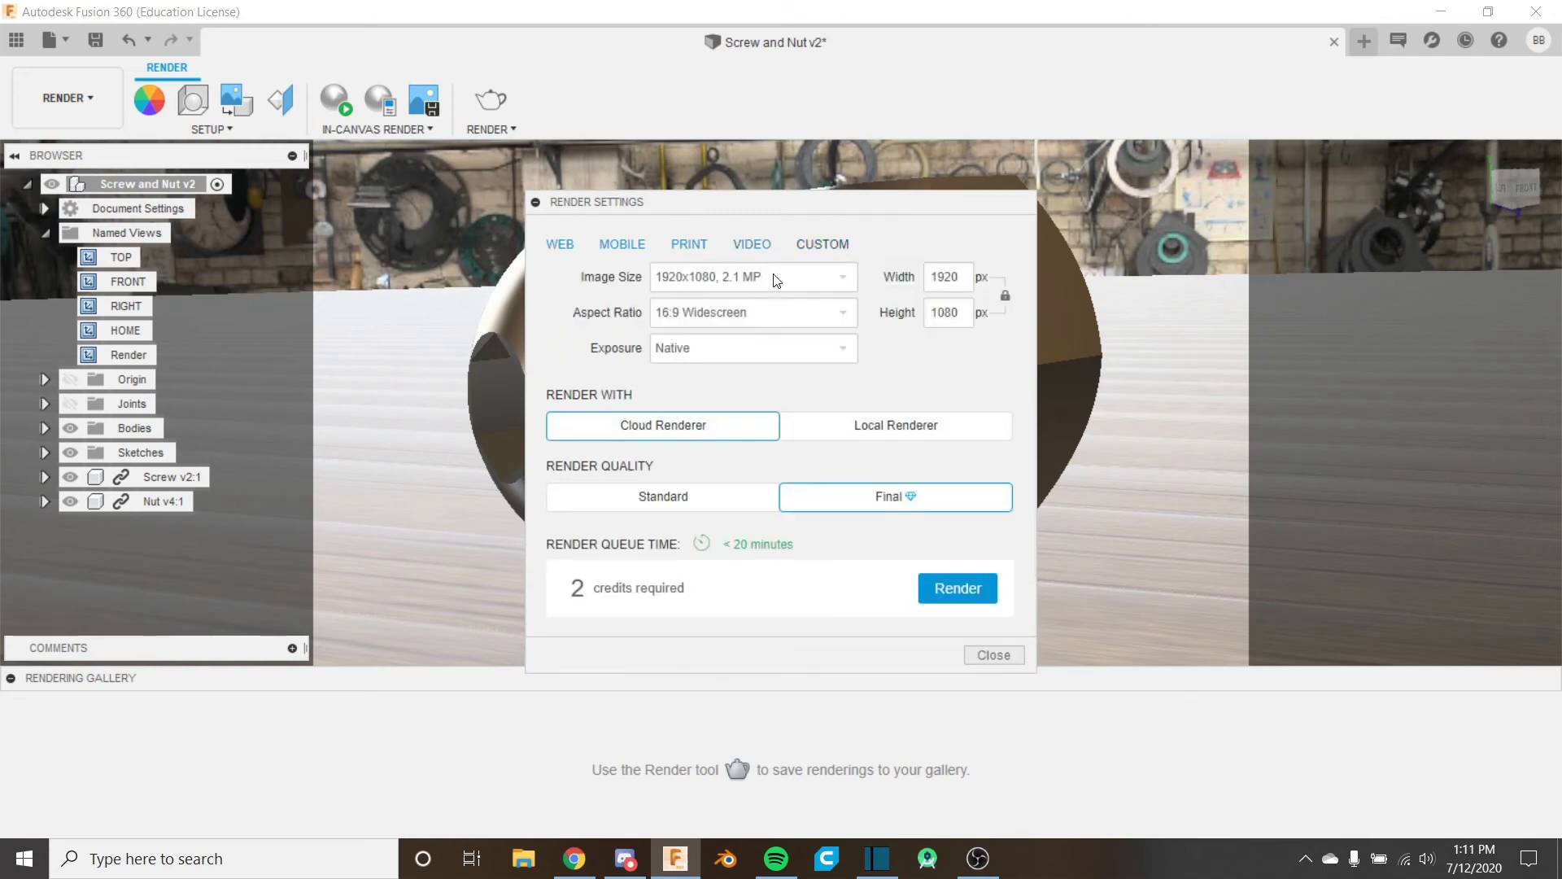
{"action": "left_click", "coordinate": [749, 277]}
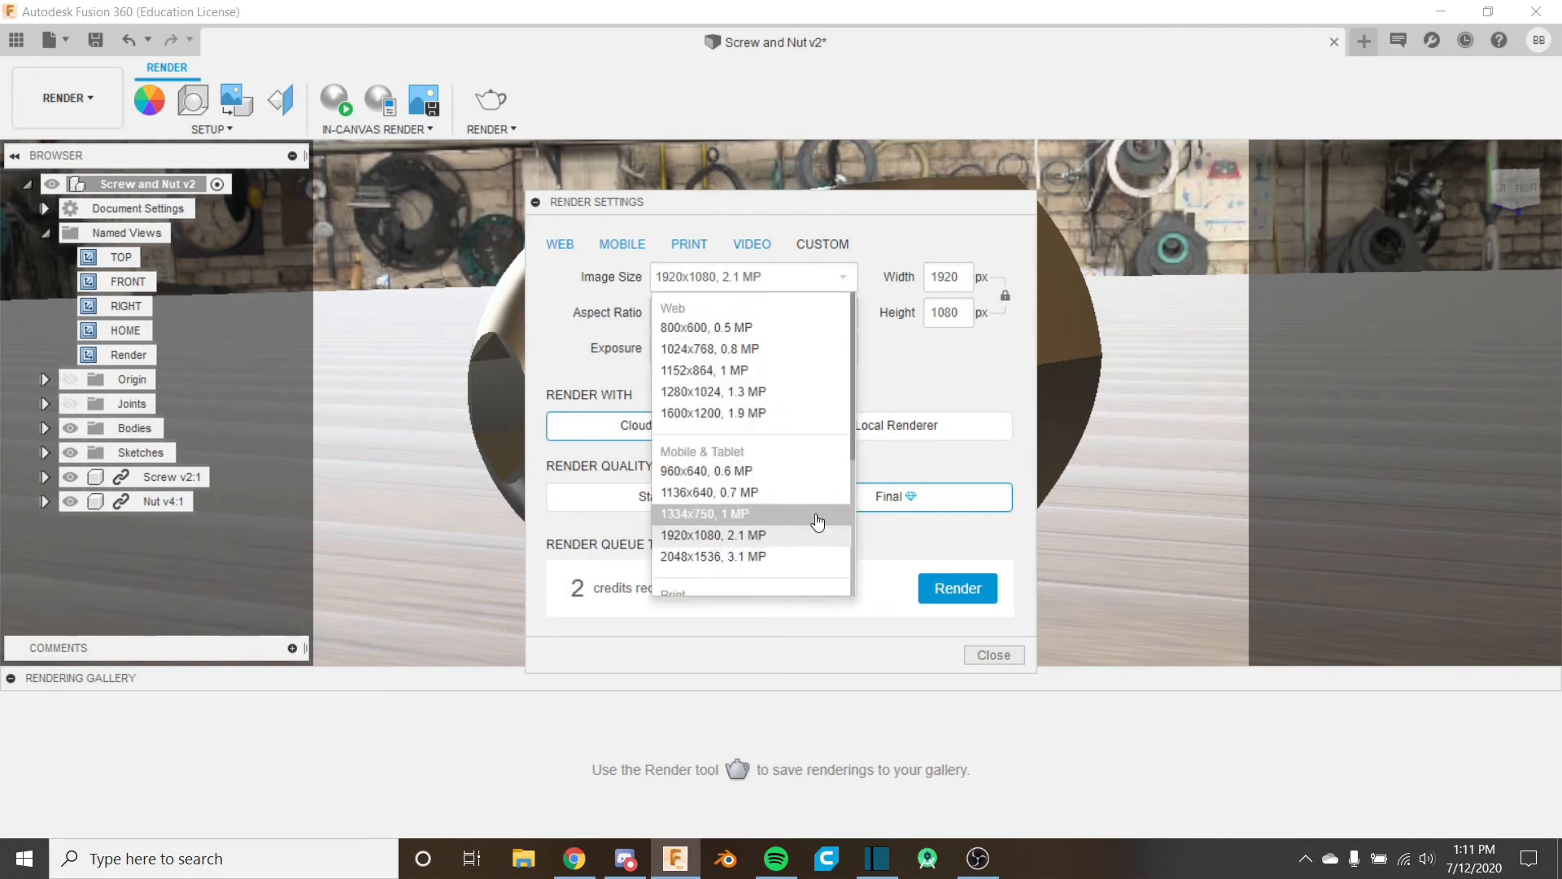
{"action": "left_click", "coordinate": [967, 377]}
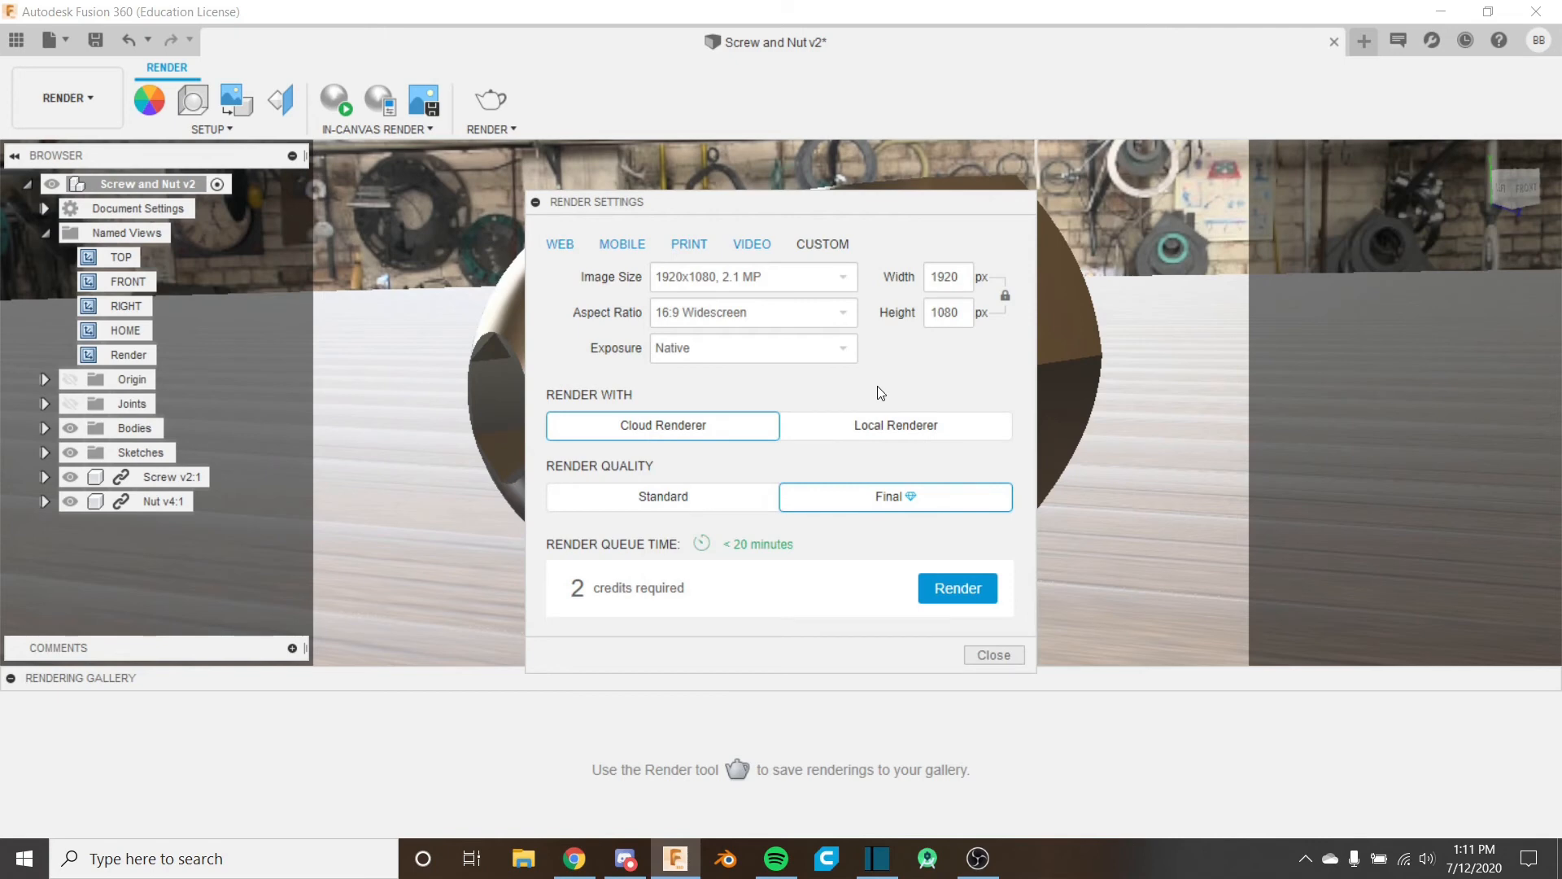
{"action": "left_click", "coordinate": [965, 593]}
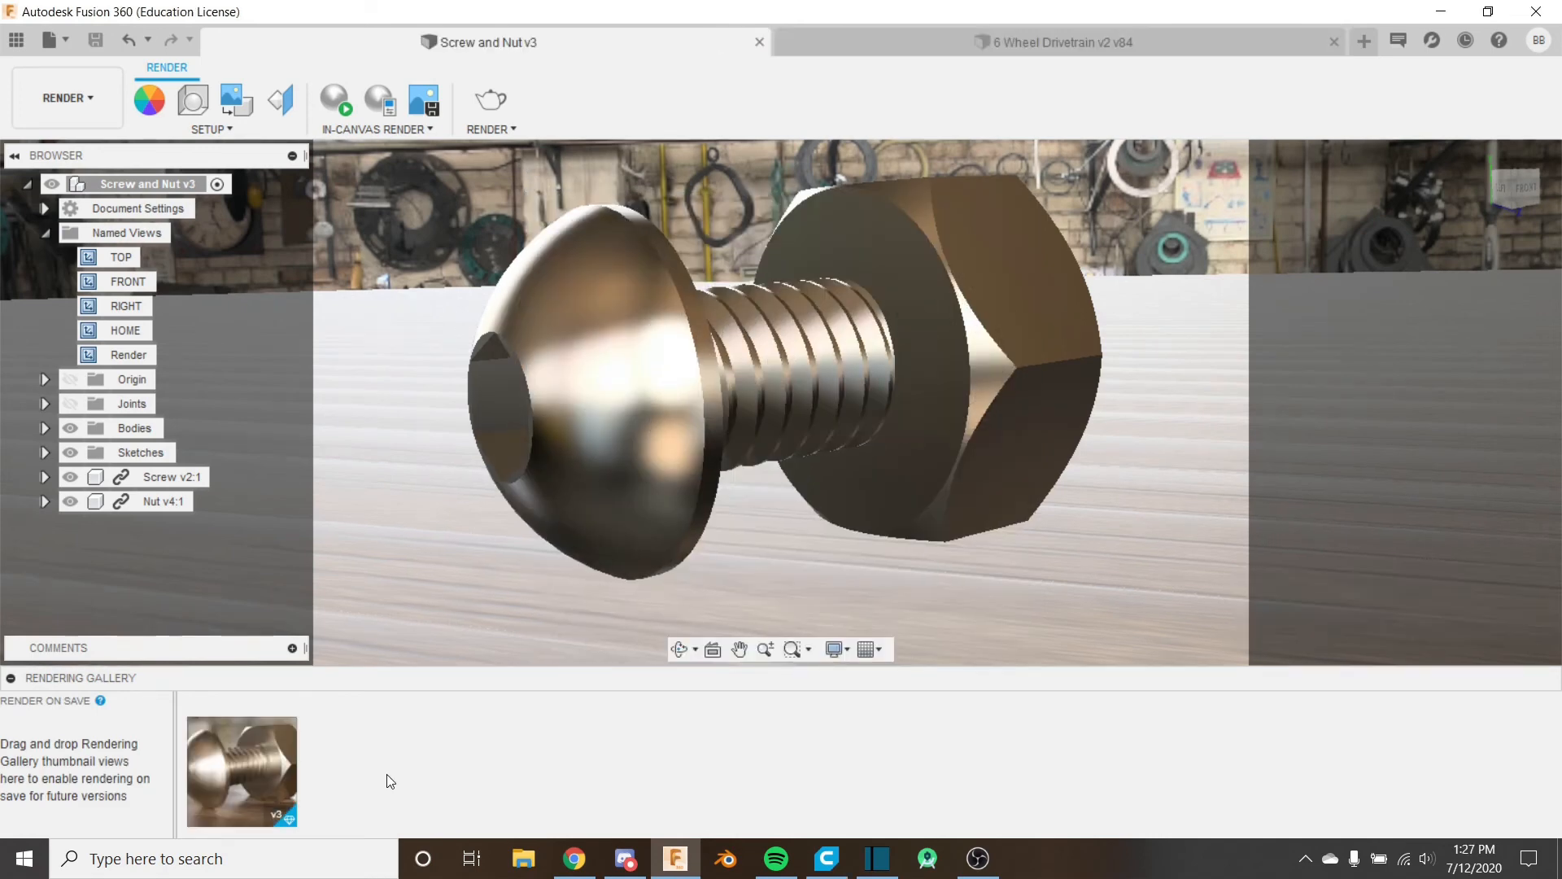
Step: Inspect the finished rendering in the gallery and set the scene's depth-of-field blur to 0.01
{"action": "left_click", "coordinate": [214, 757]}
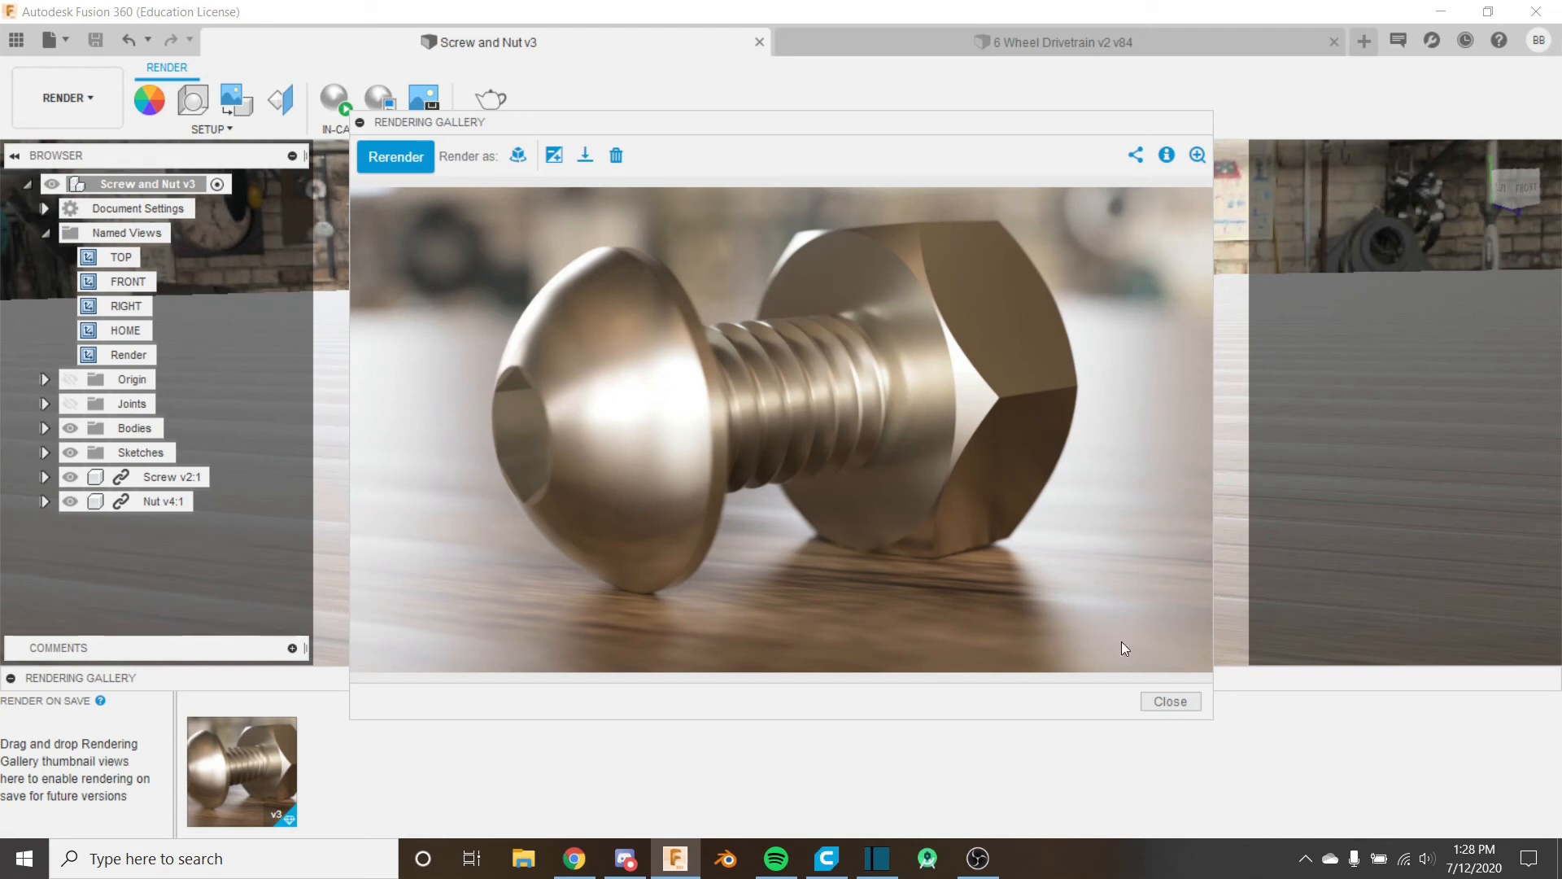
{"action": "left_click", "coordinate": [1171, 701]}
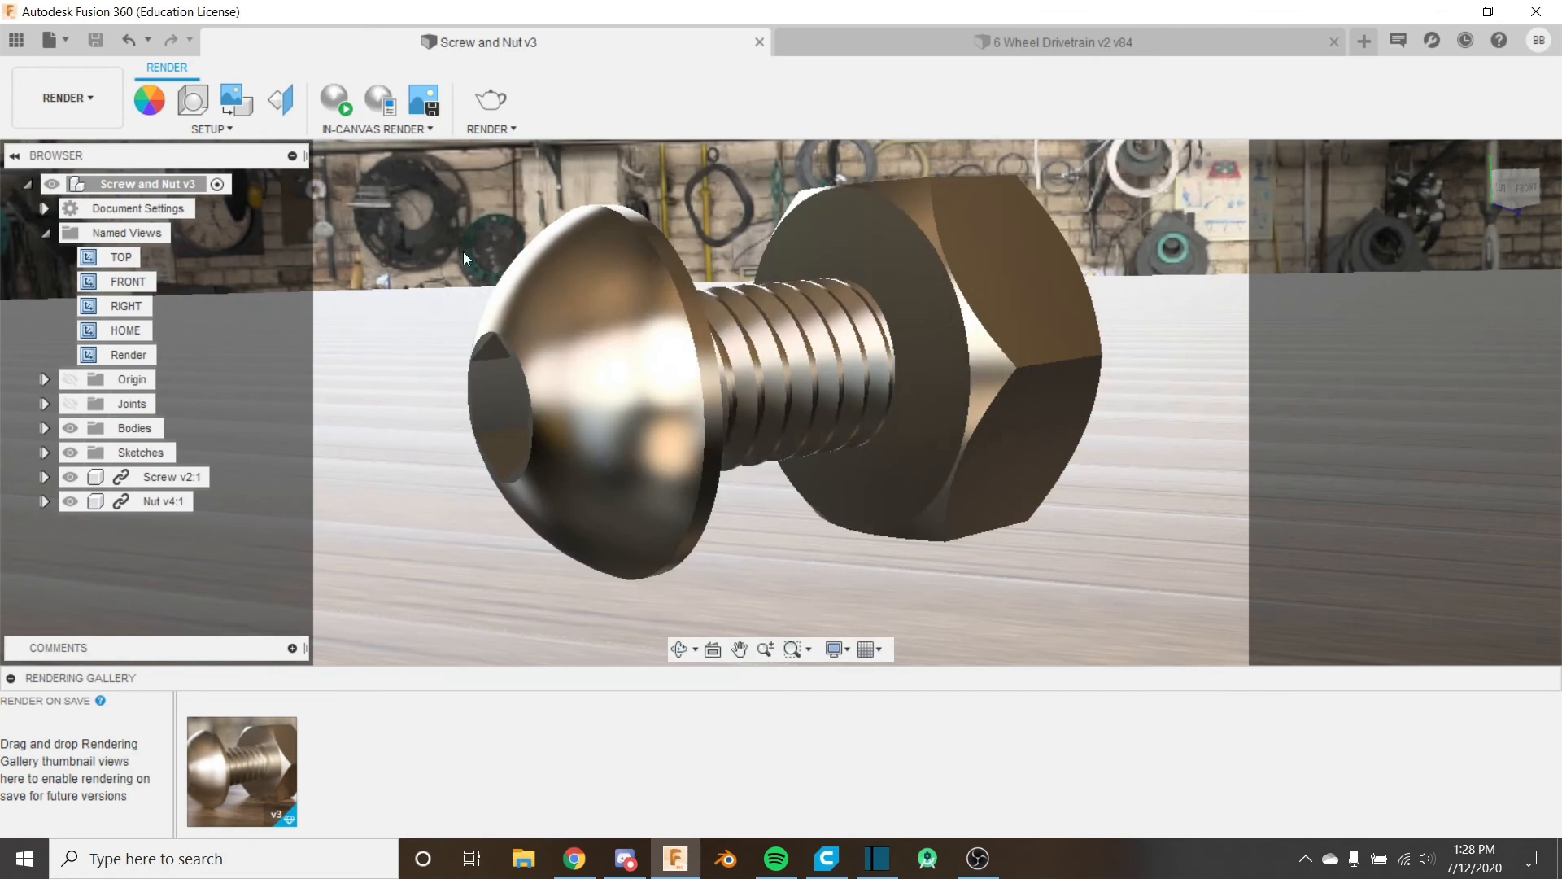
{"action": "left_click", "coordinate": [211, 129]}
{"action": "left_click", "coordinate": [220, 202]}
{"action": "scroll", "coordinate": [1314, 495], "scroll_direction": "down", "scroll_amount": 5}
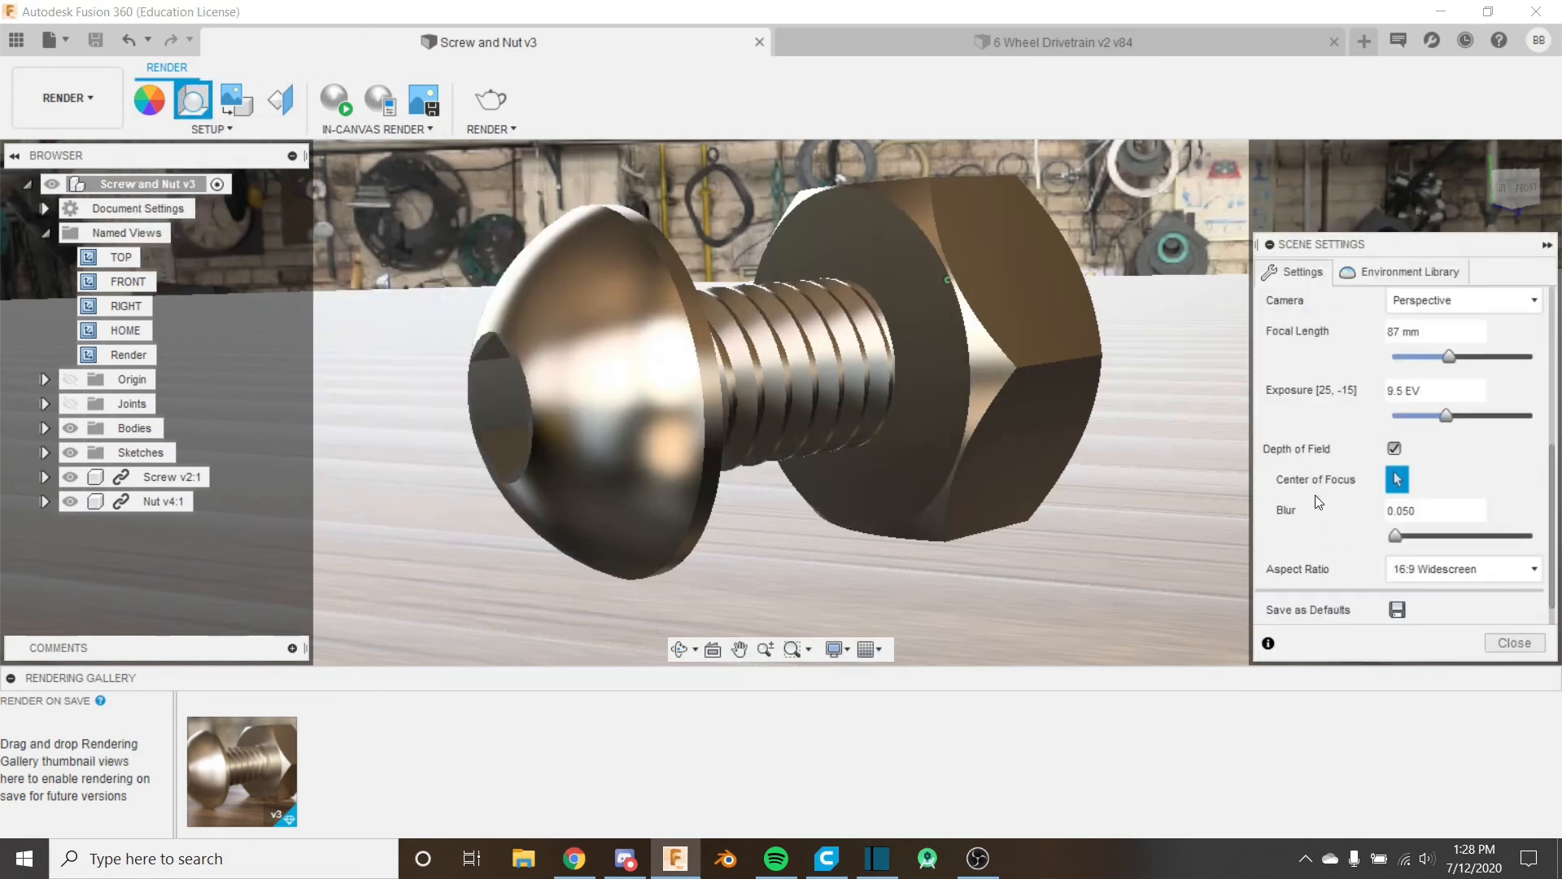
{"action": "left_click", "coordinate": [1453, 512]}
{"action": "key", "text": "BackSpace"}
{"action": "key", "text": "BackSpace"}
{"action": "type", "text": "1"}
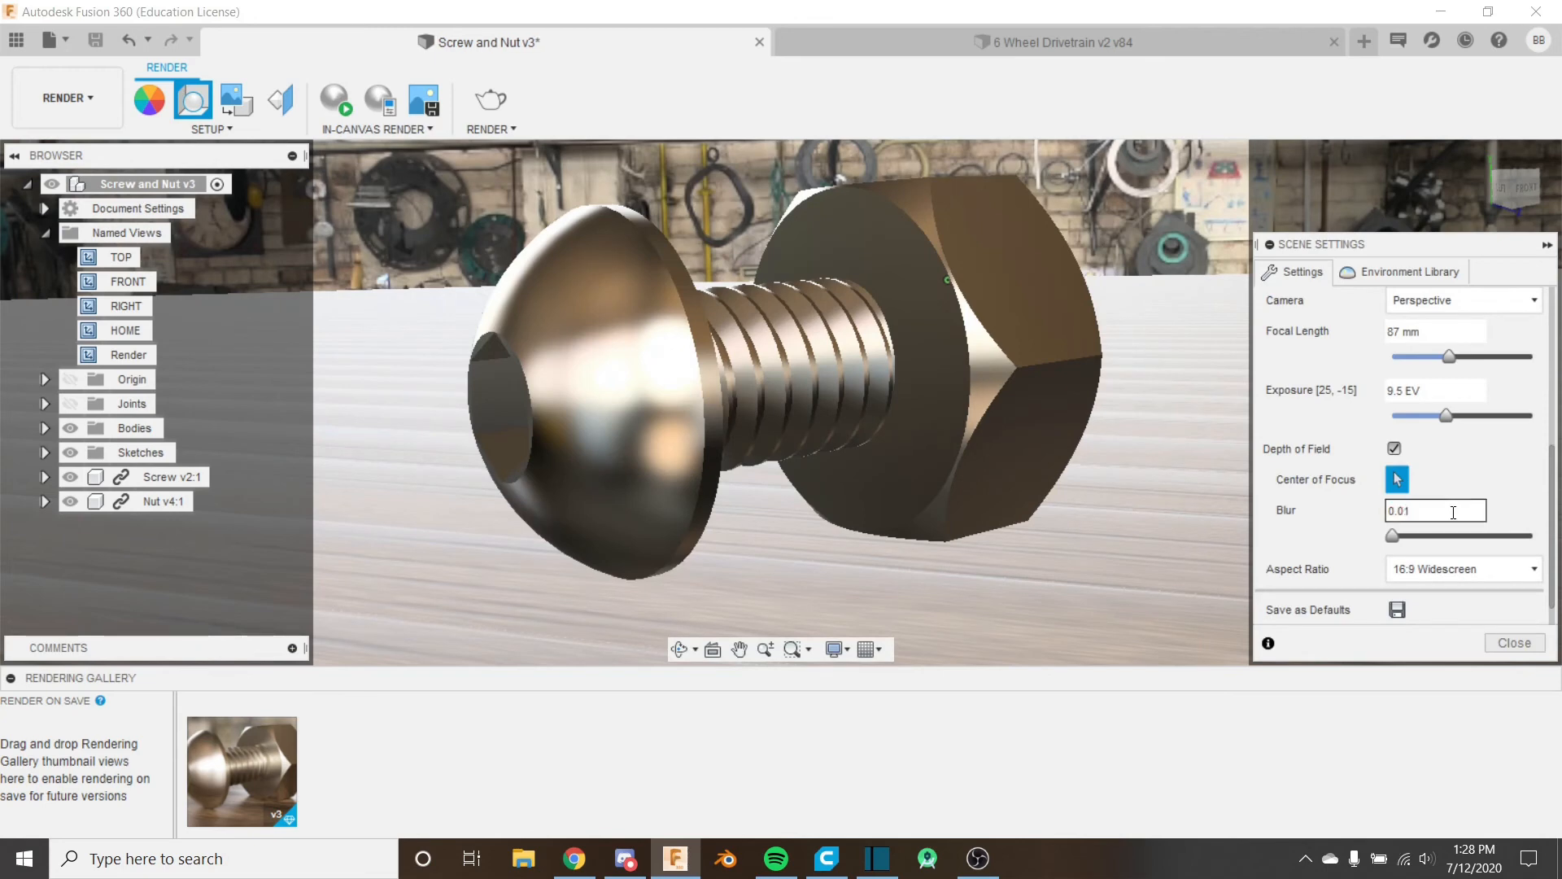
{"action": "left_click", "coordinate": [1510, 643]}
Step: Render the scene again at 1920 x 1080 in Standard quality and open the new rendering from the gallery
{"action": "left_click", "coordinate": [483, 129]}
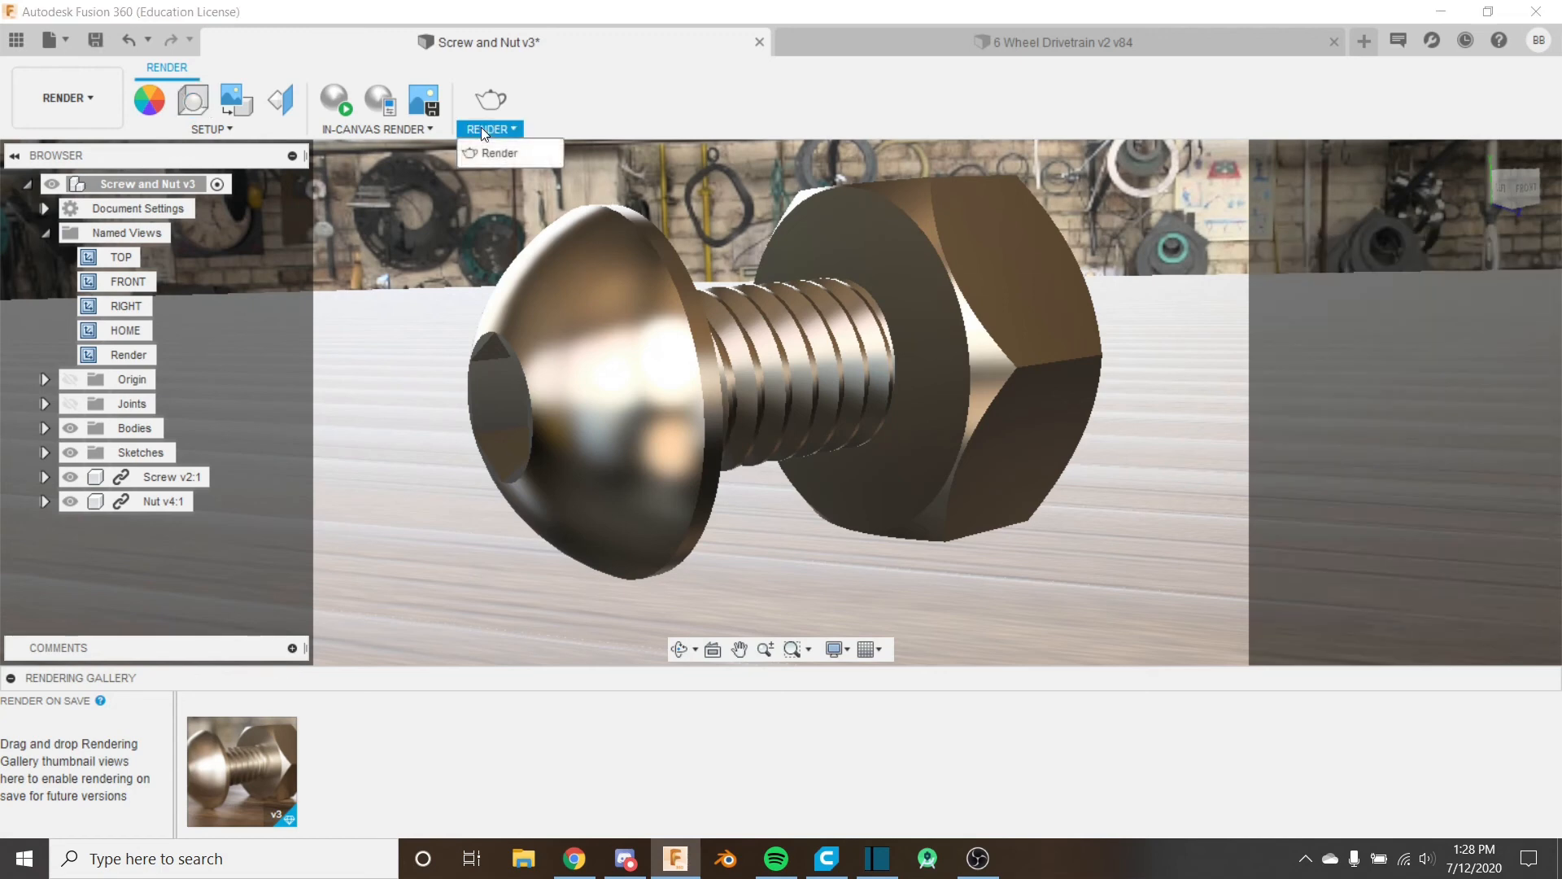
{"action": "left_click", "coordinate": [501, 152]}
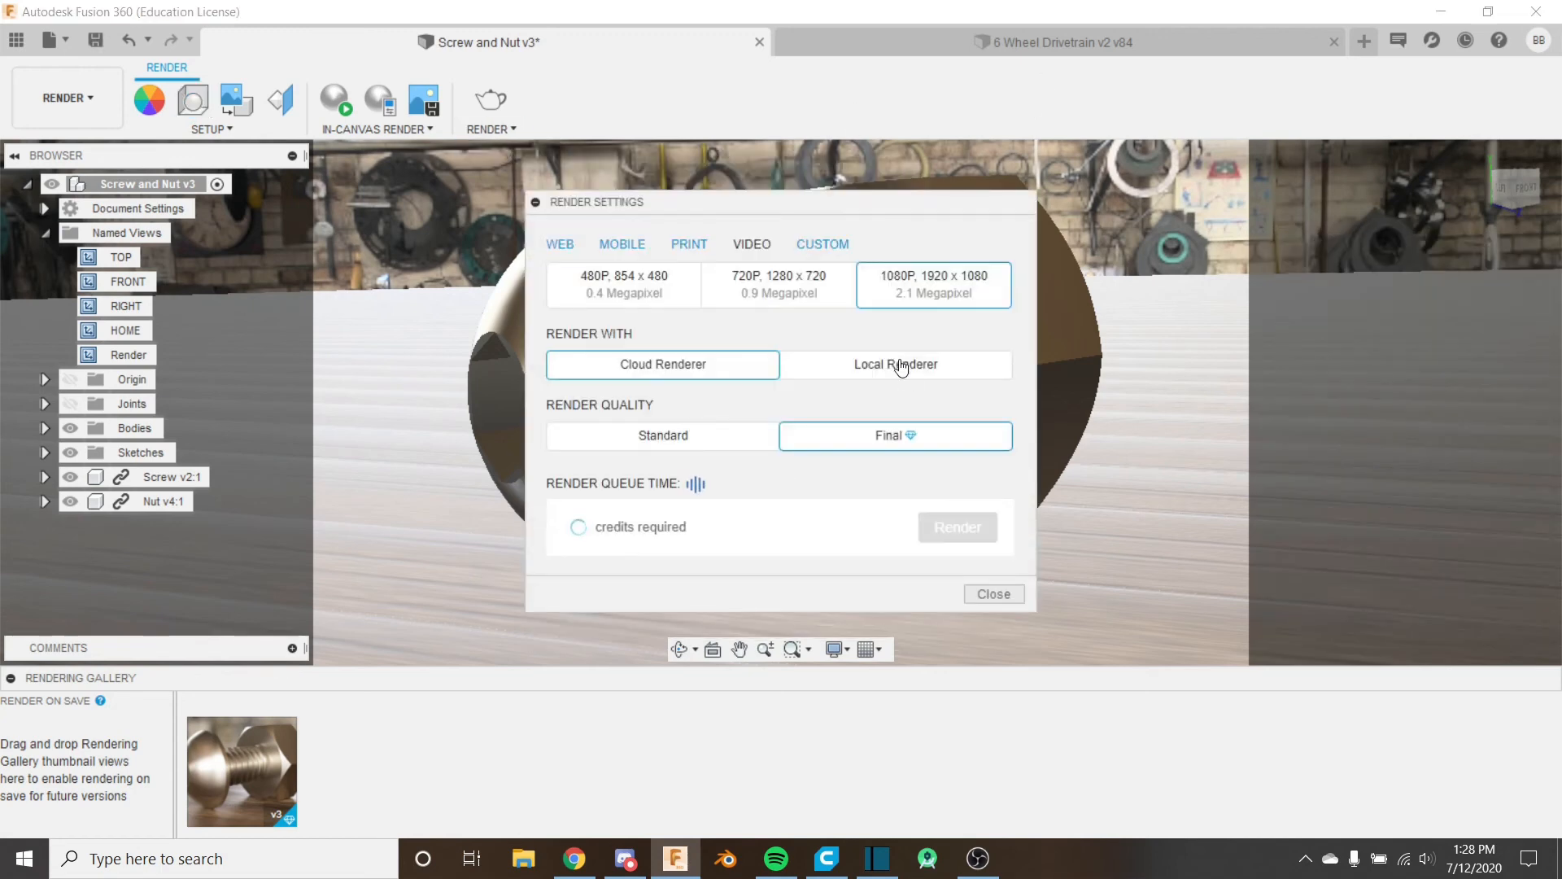
{"action": "left_click", "coordinate": [976, 530]}
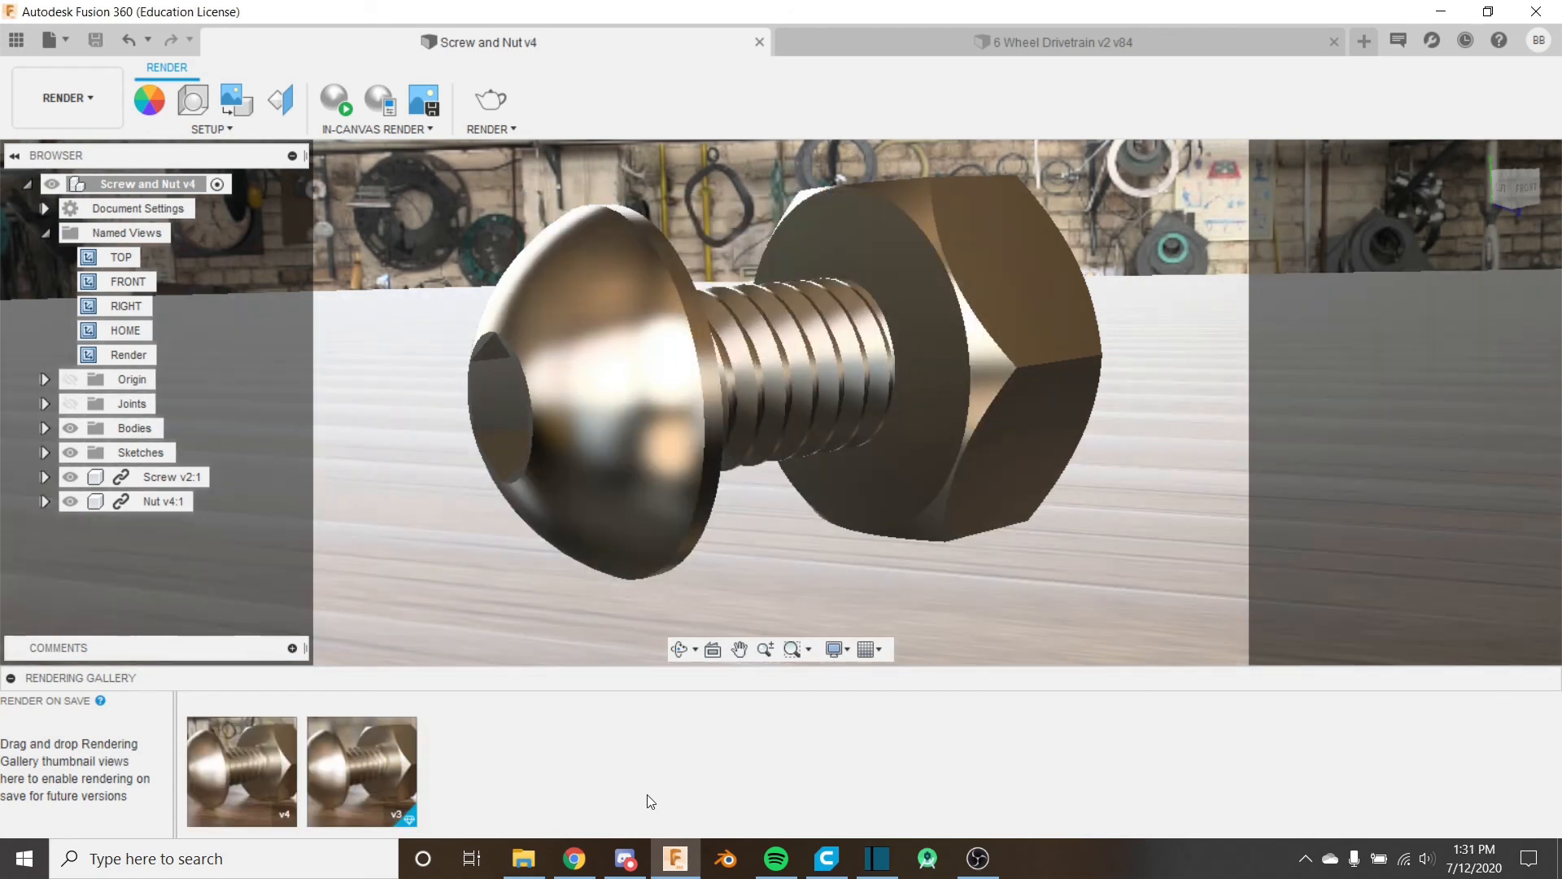
{"action": "mouse_move", "coordinate": [252, 768]}
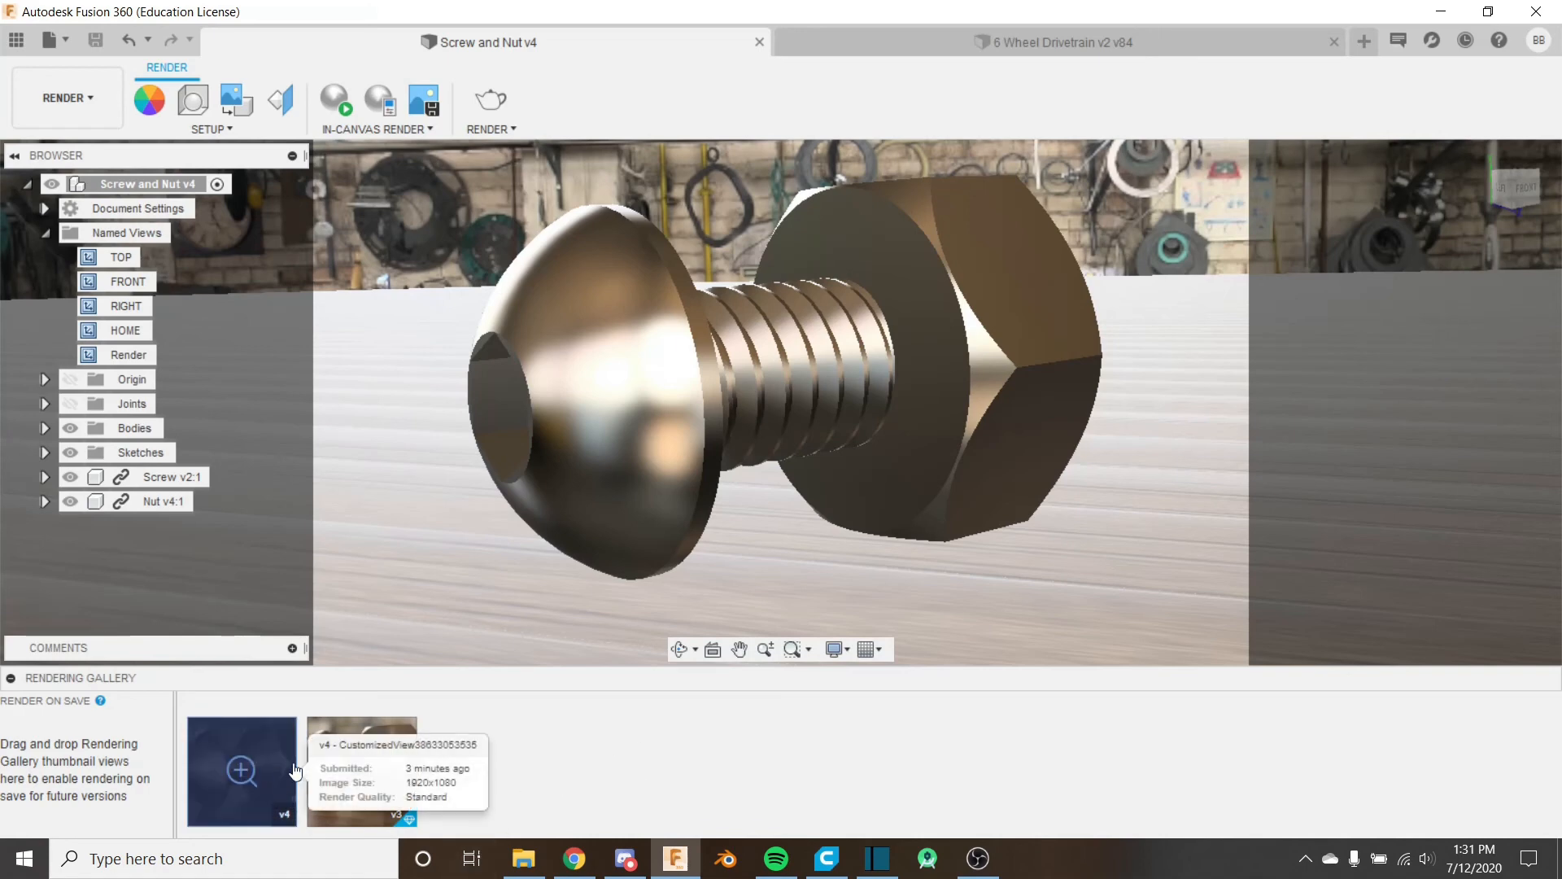
{"action": "left_click", "coordinate": [238, 769]}
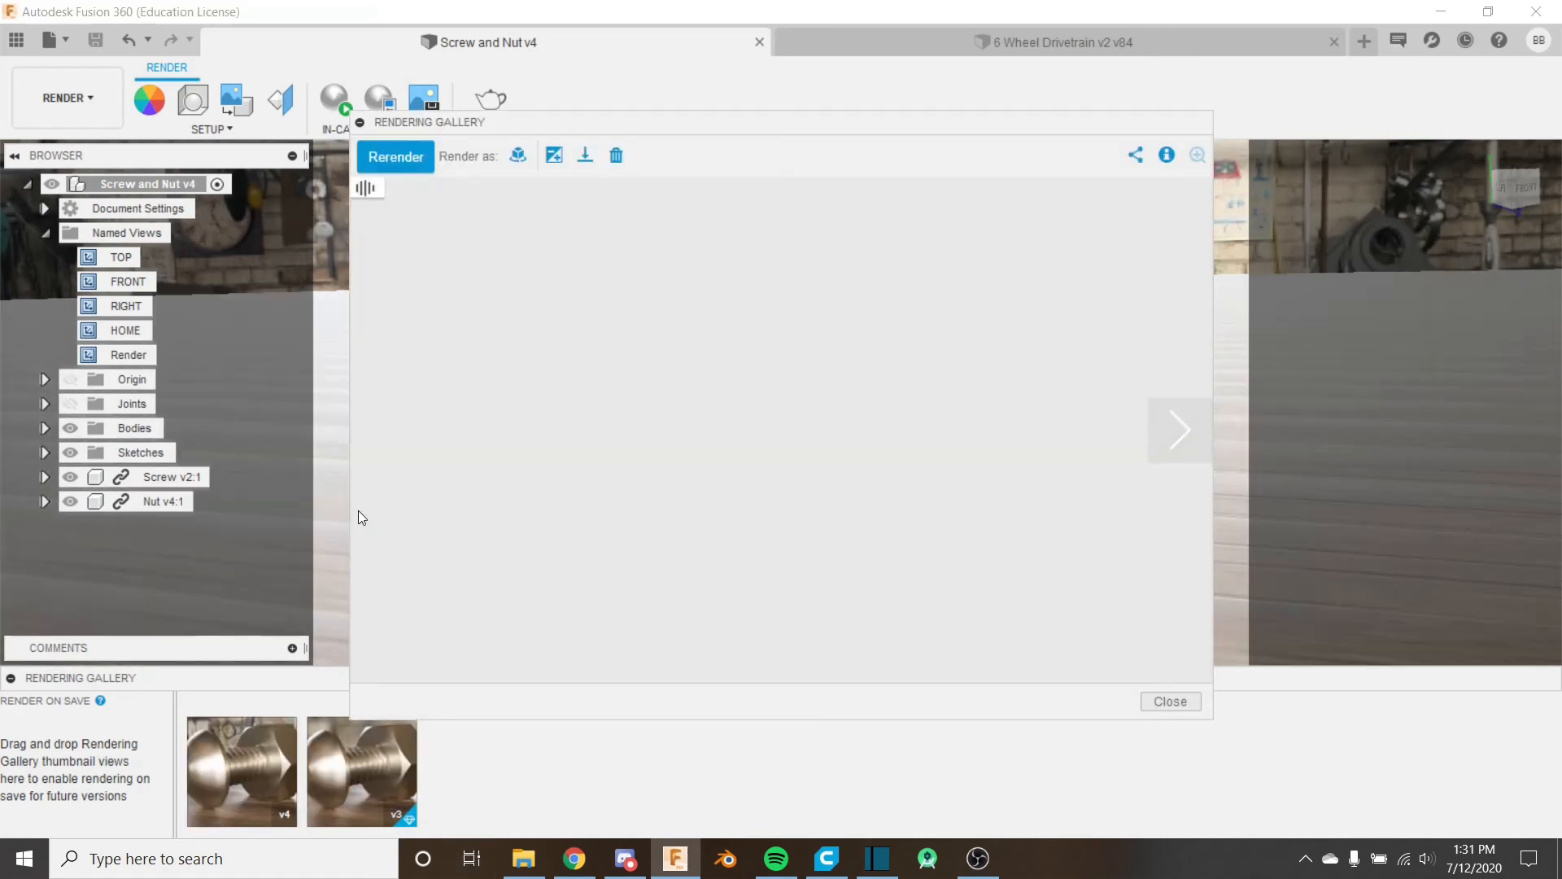